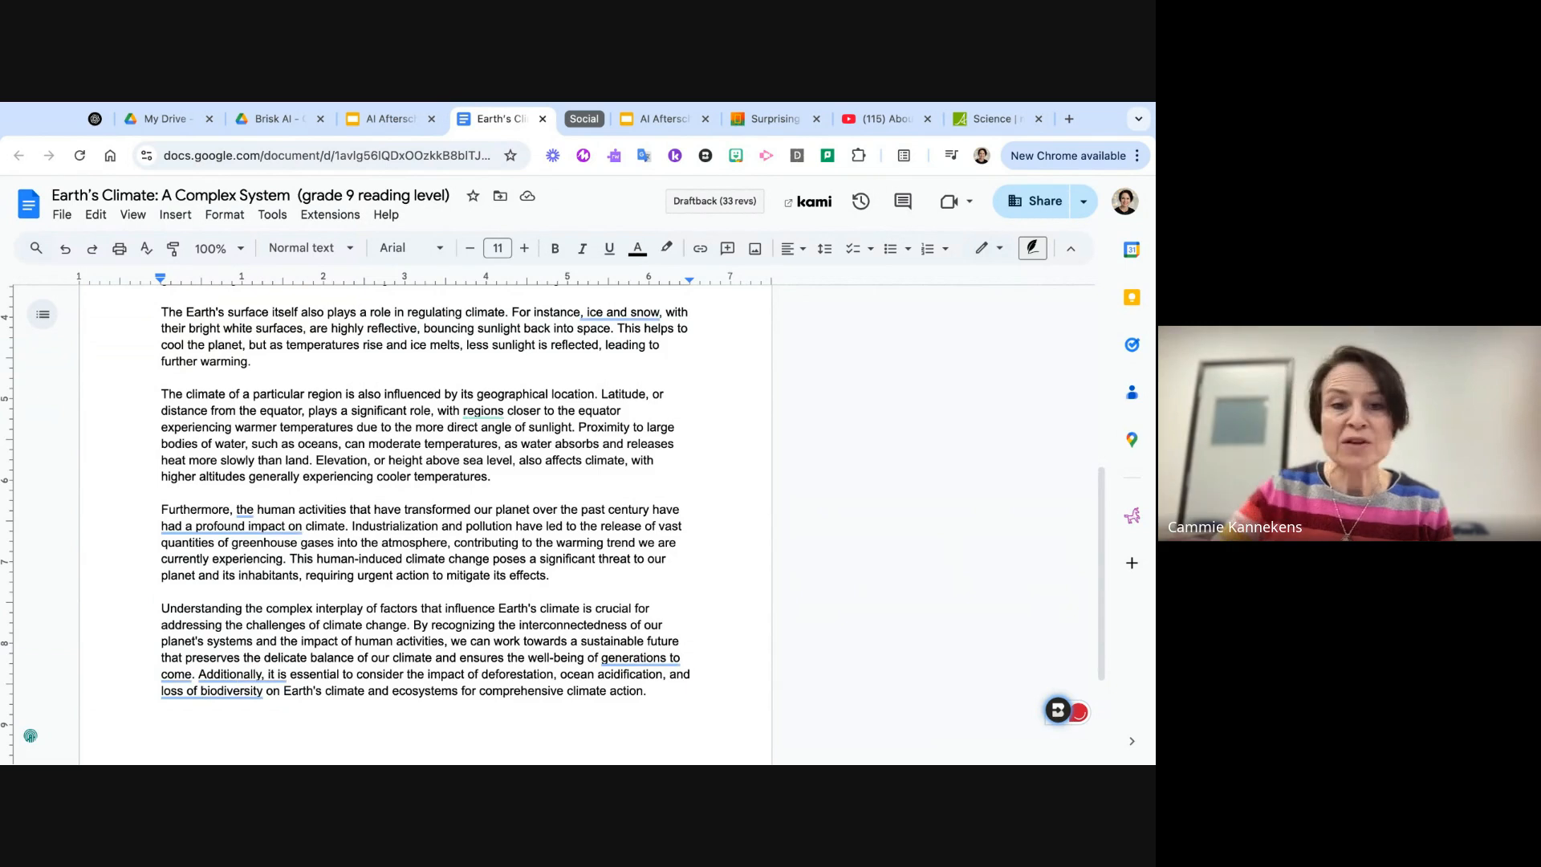
# - Open Brisk's Change Level tool for the original Earth's Climate article
pyautogui.scroll(1, 435, 506)
pyautogui.scroll(4, 436, 507)
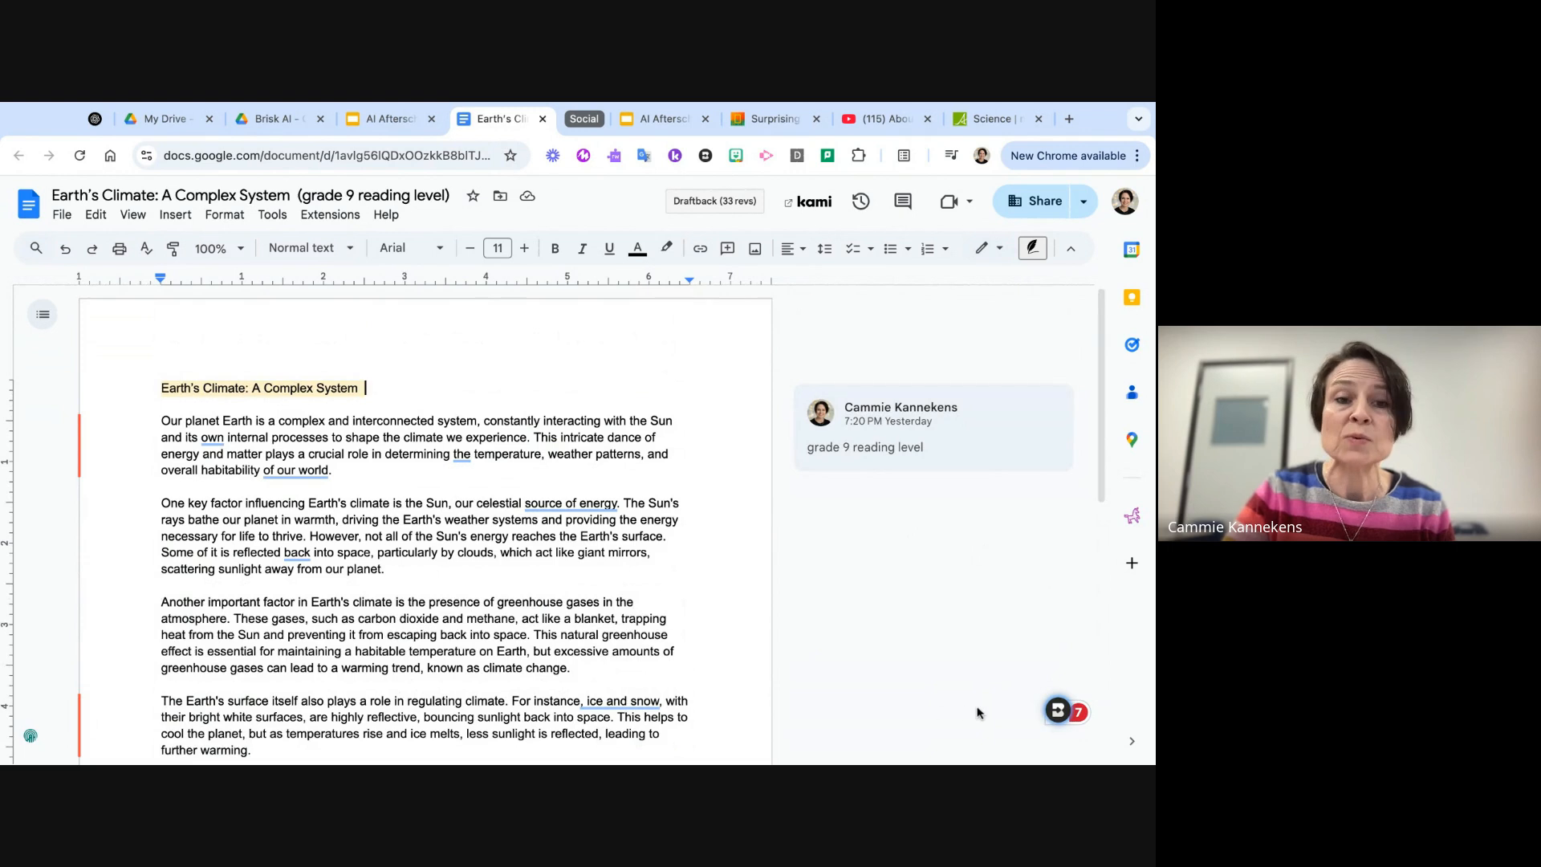
pyautogui.click(1057, 712)
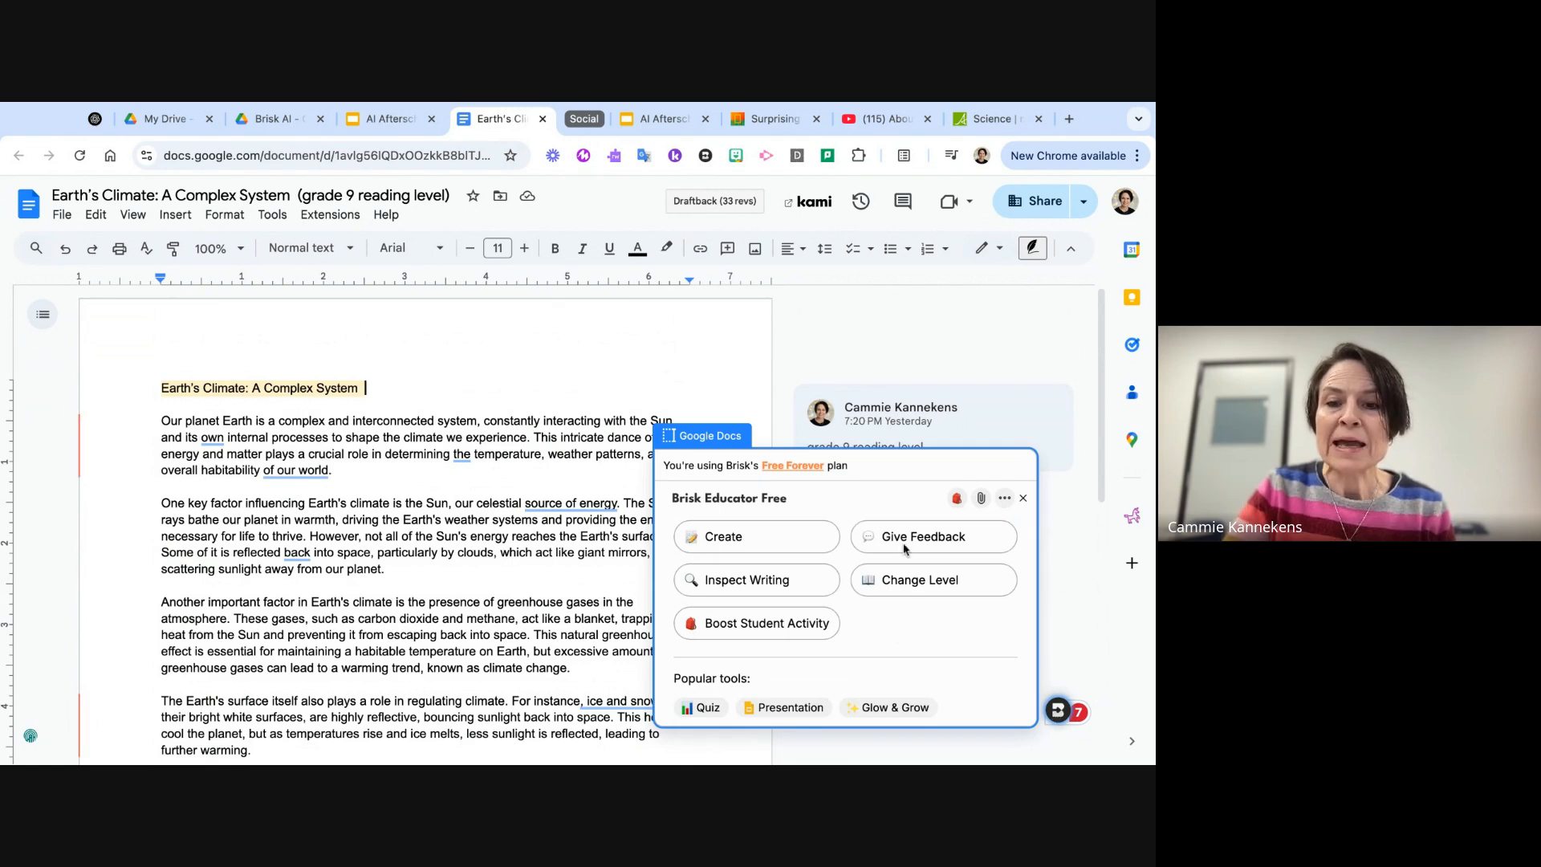
pyautogui.click(913, 590)
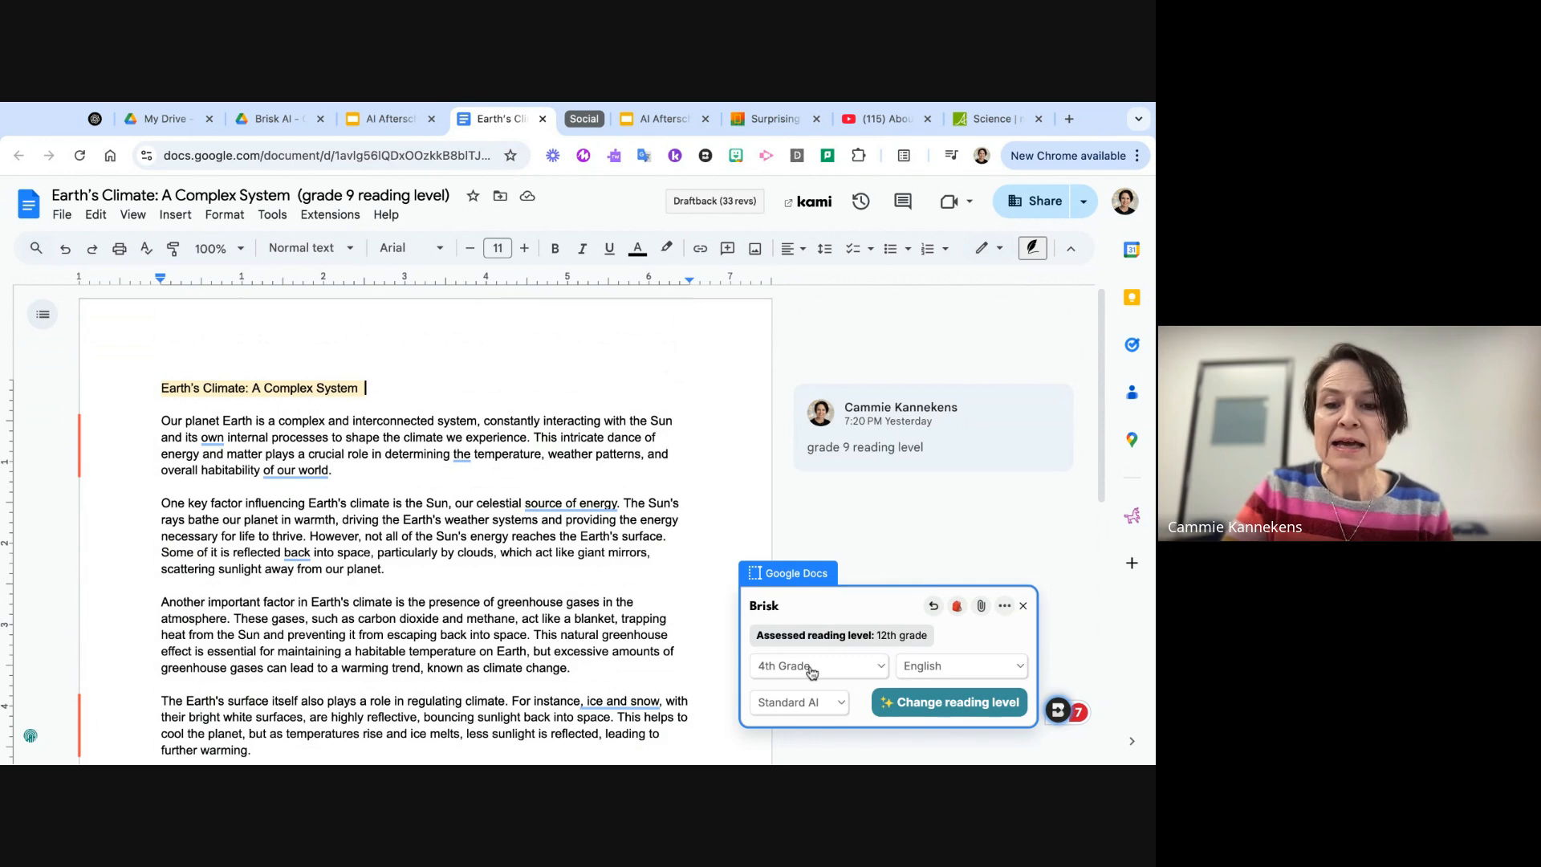
# - Generate a version of the article at 6th Grade reading level in English with Standard AI
pyautogui.moveTo(800, 702)
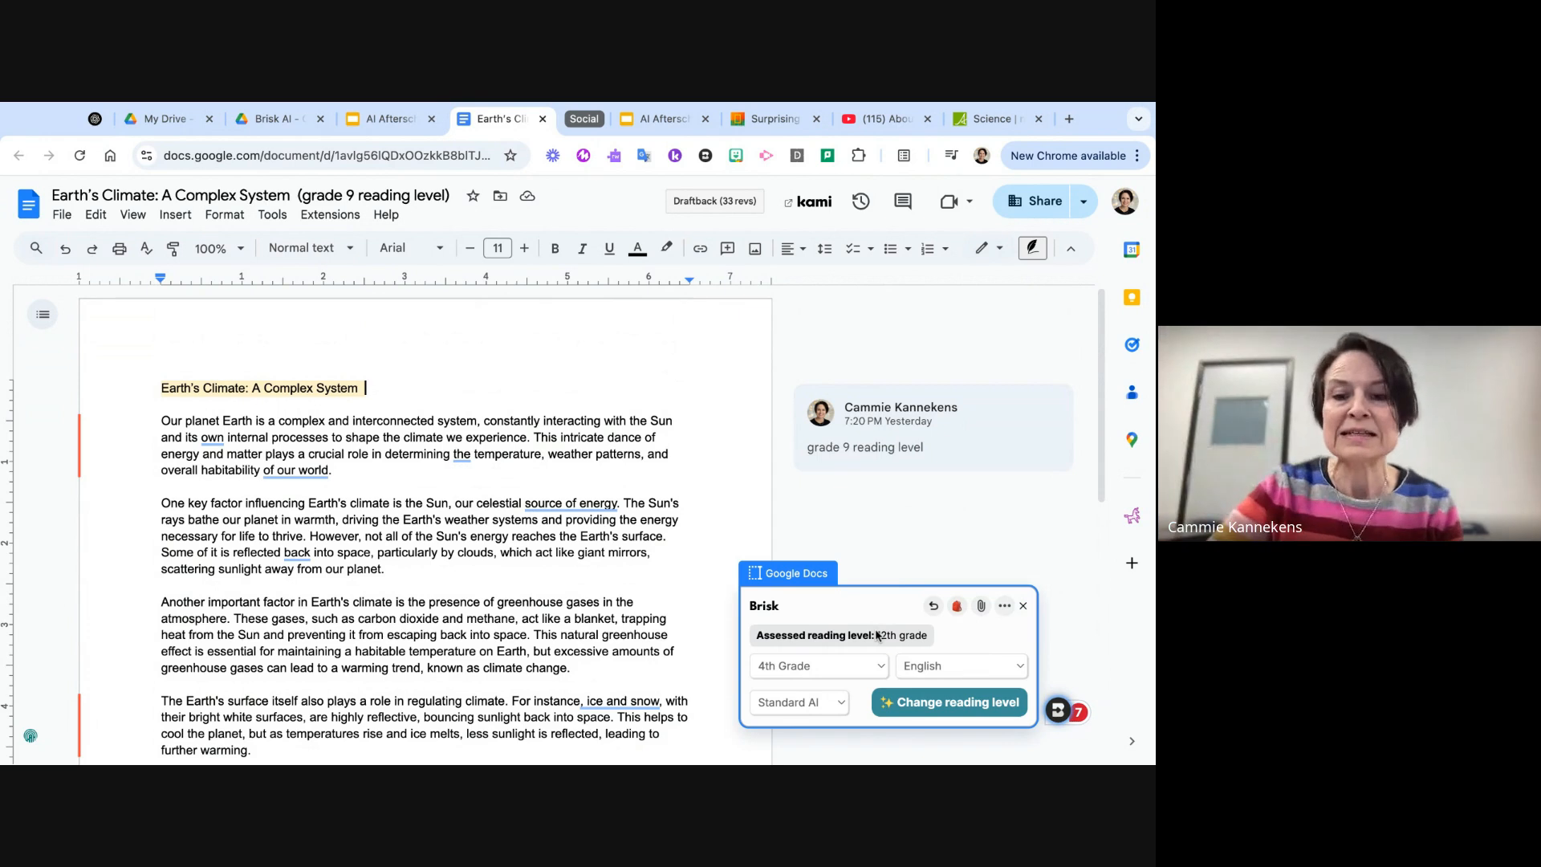
pyautogui.click(860, 669)
pyautogui.click(860, 669)
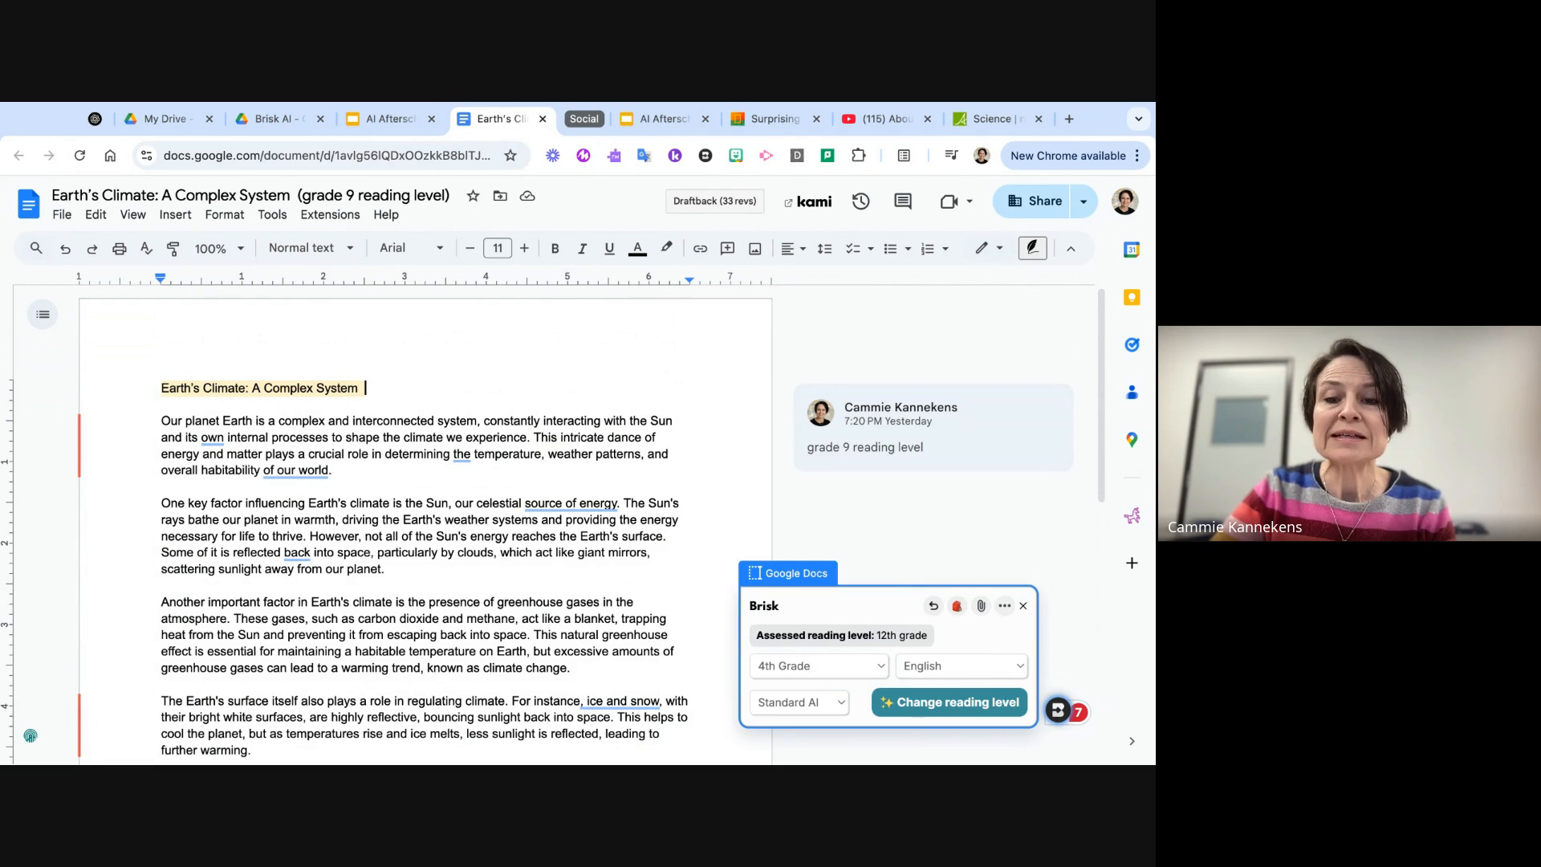
pyautogui.click(835, 701)
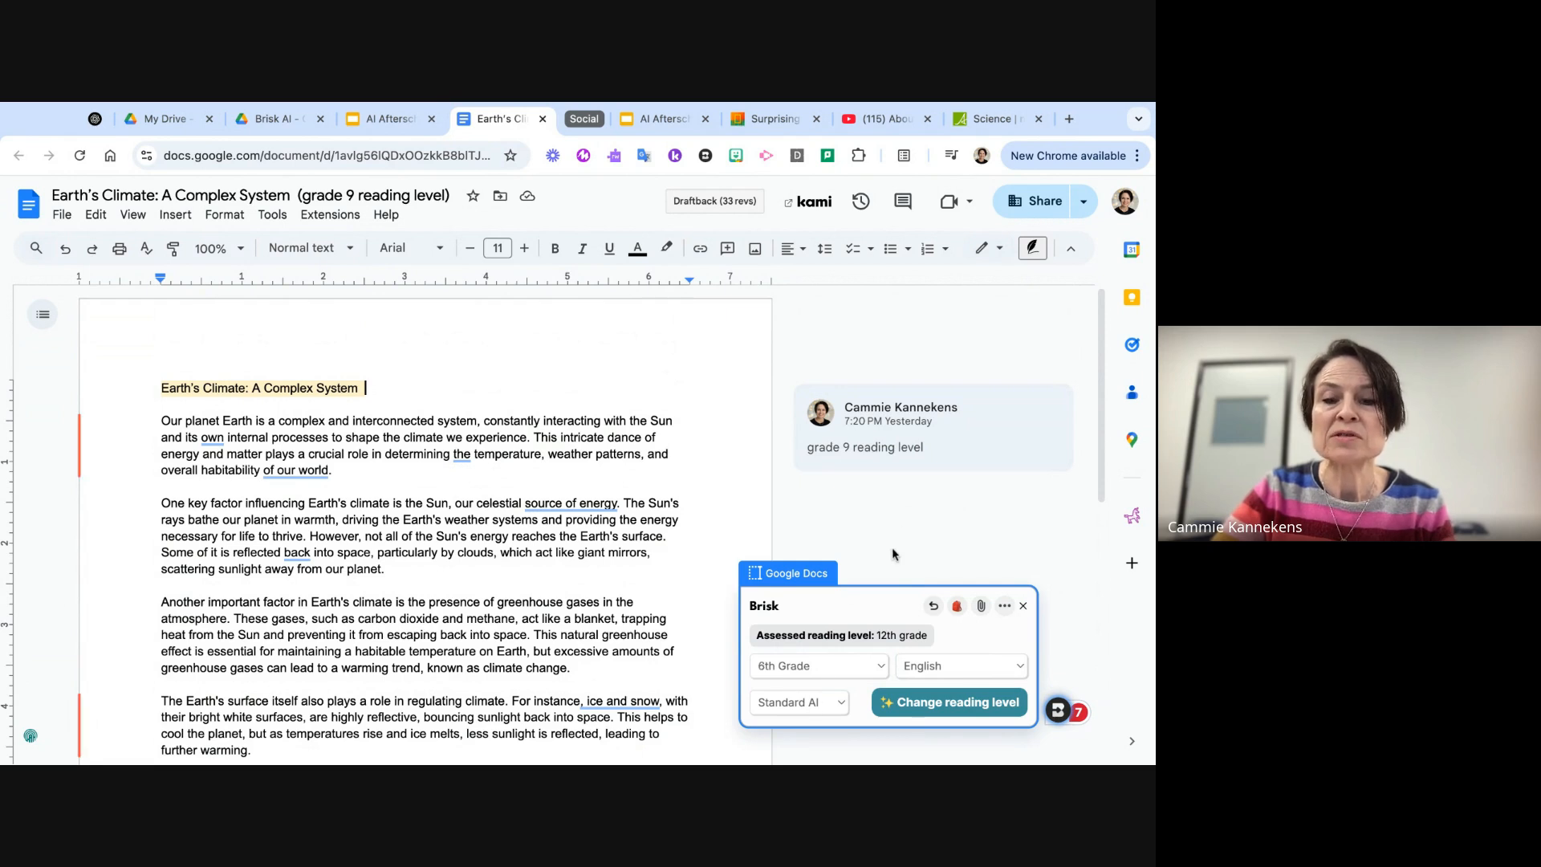
pyautogui.scroll(-1, 890, 552)
pyautogui.scroll(-1, 889, 552)
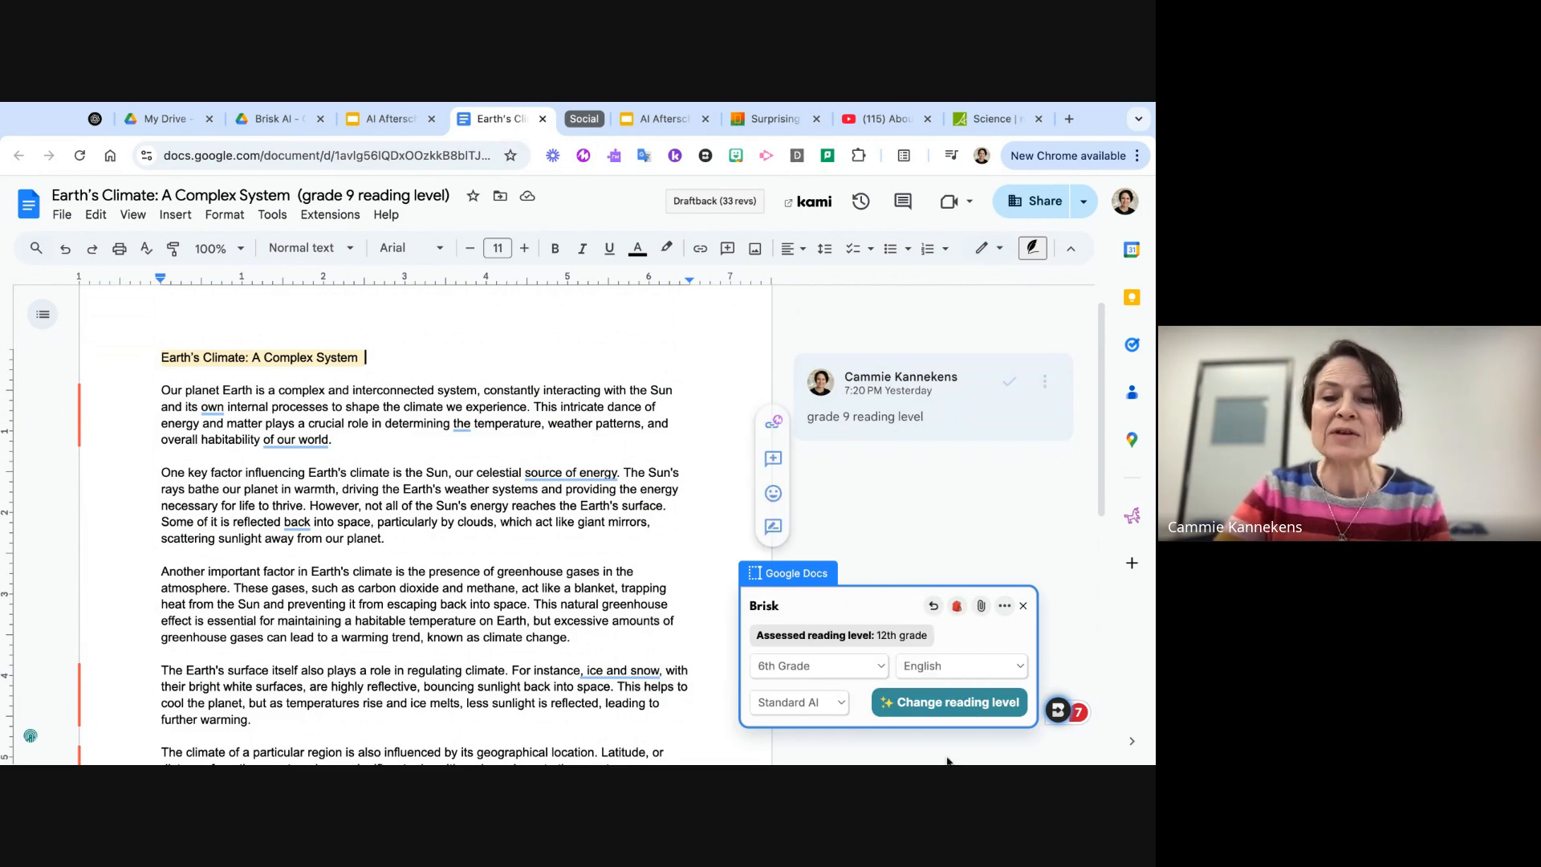
pyautogui.click(931, 713)
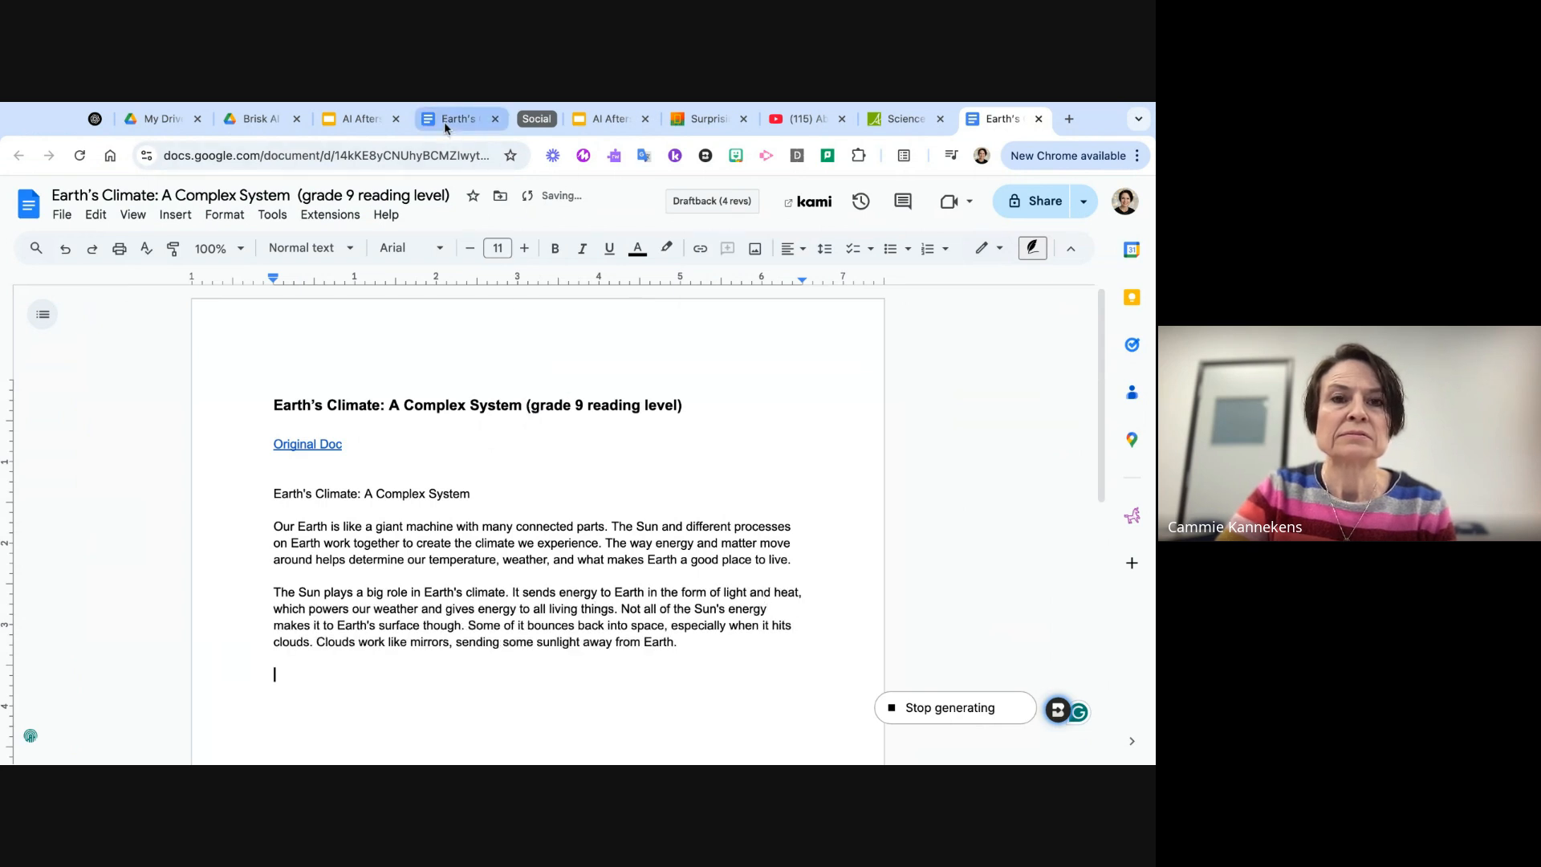
# - Compare the simplified article with the original document, dismissing Brisk's follow-up options on the new version
pyautogui.click(445, 119)
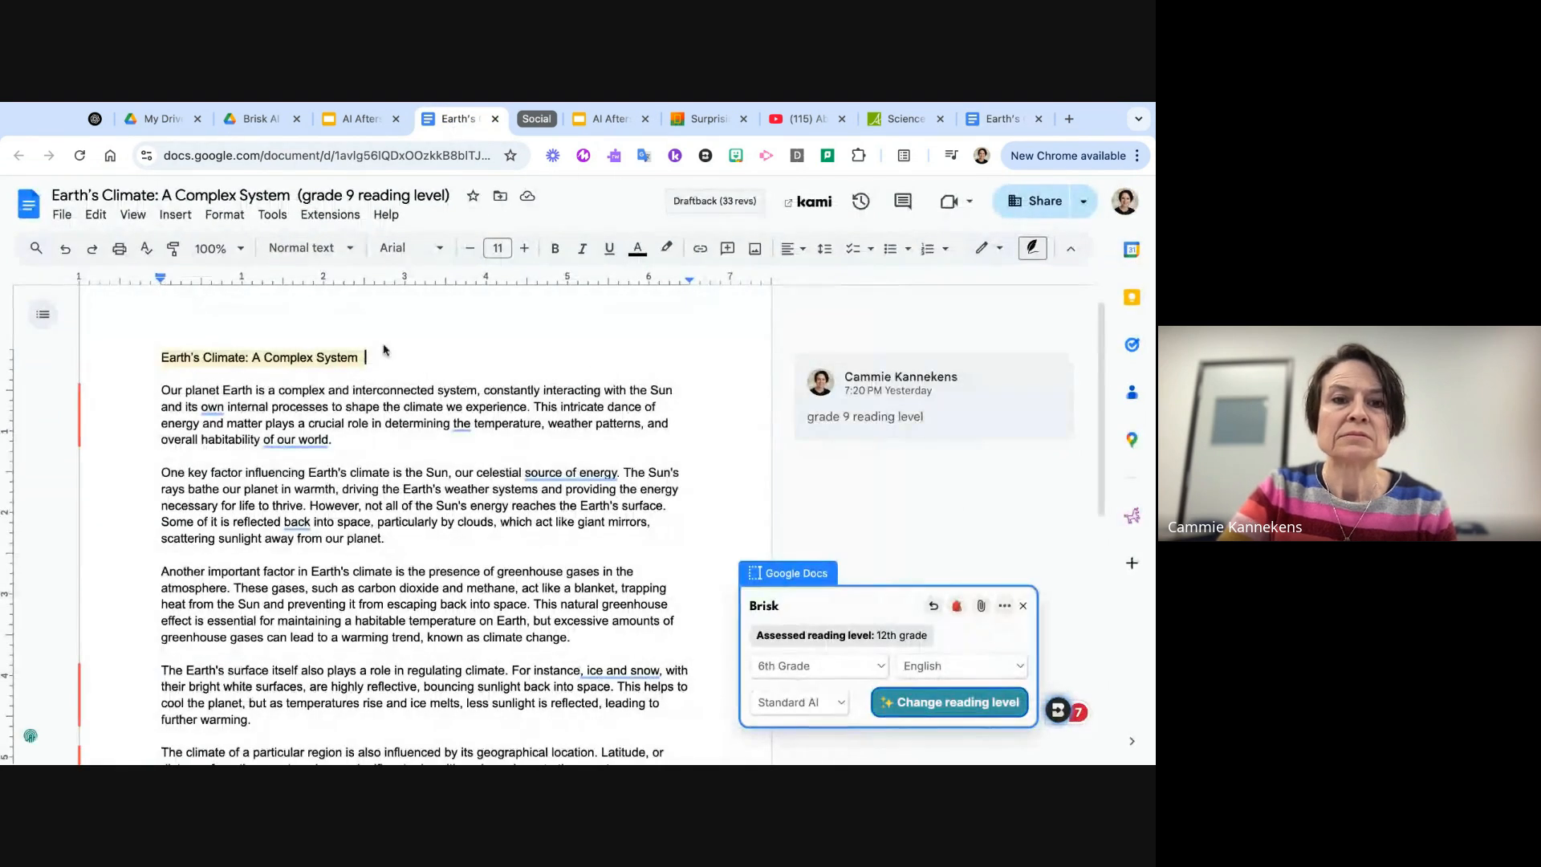
pyautogui.click(991, 124)
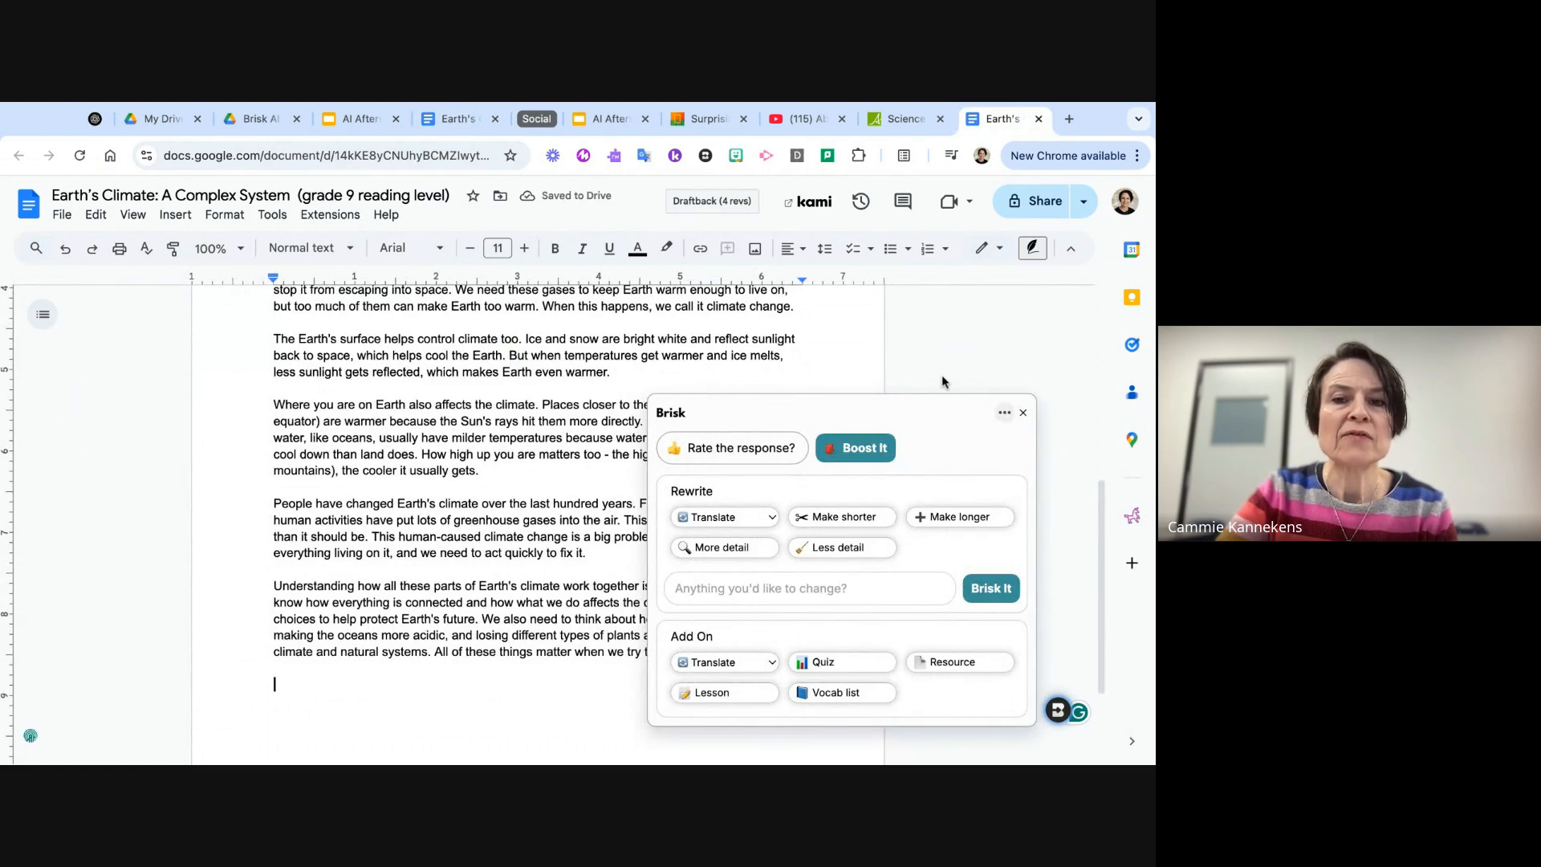
pyautogui.click(1023, 413)
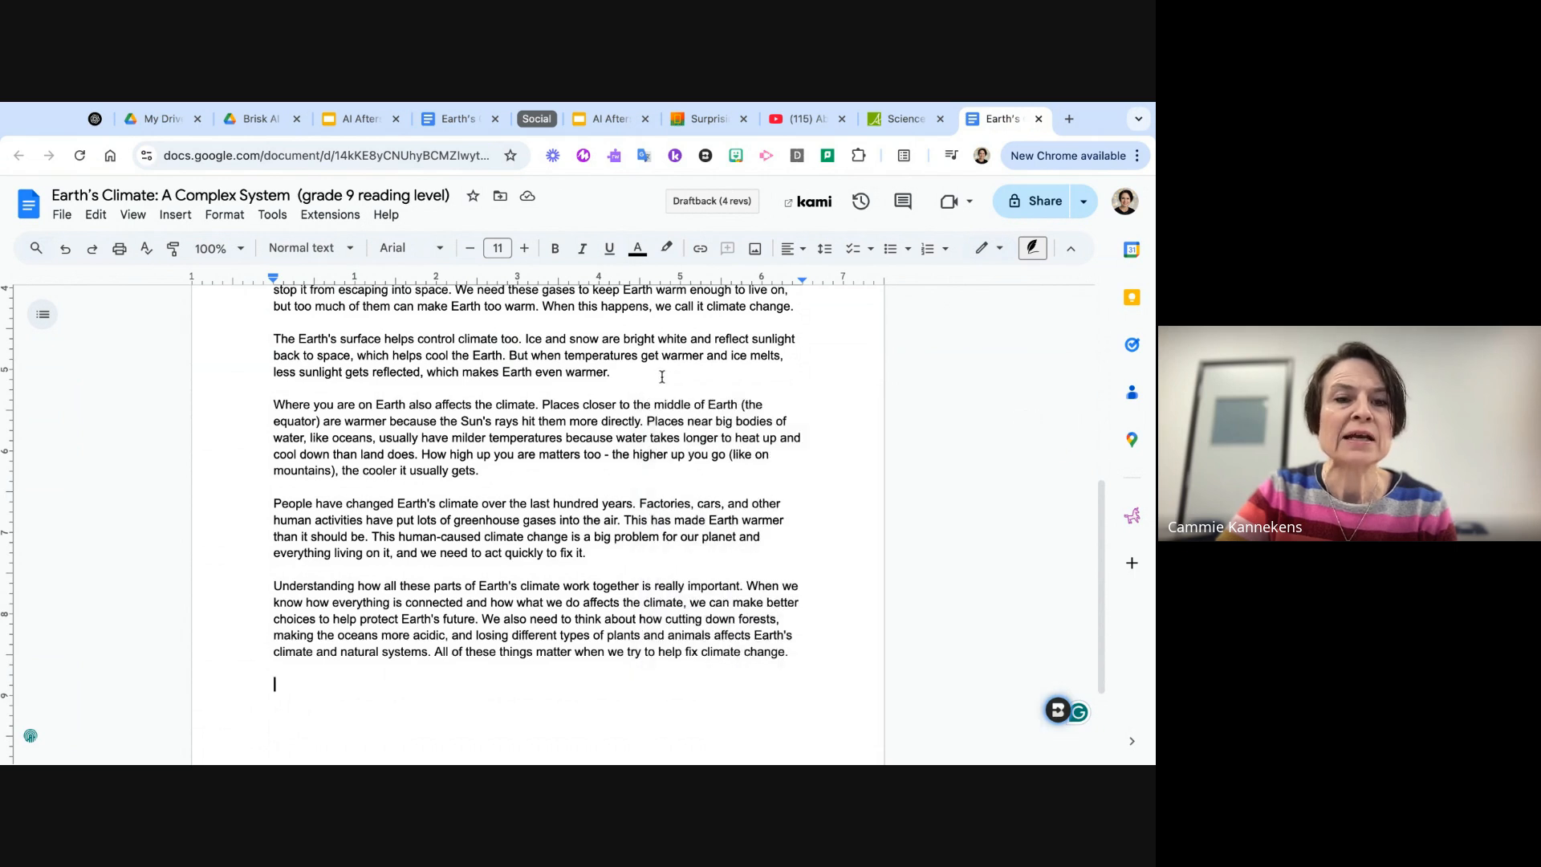
pyautogui.scroll(5, 662, 377)
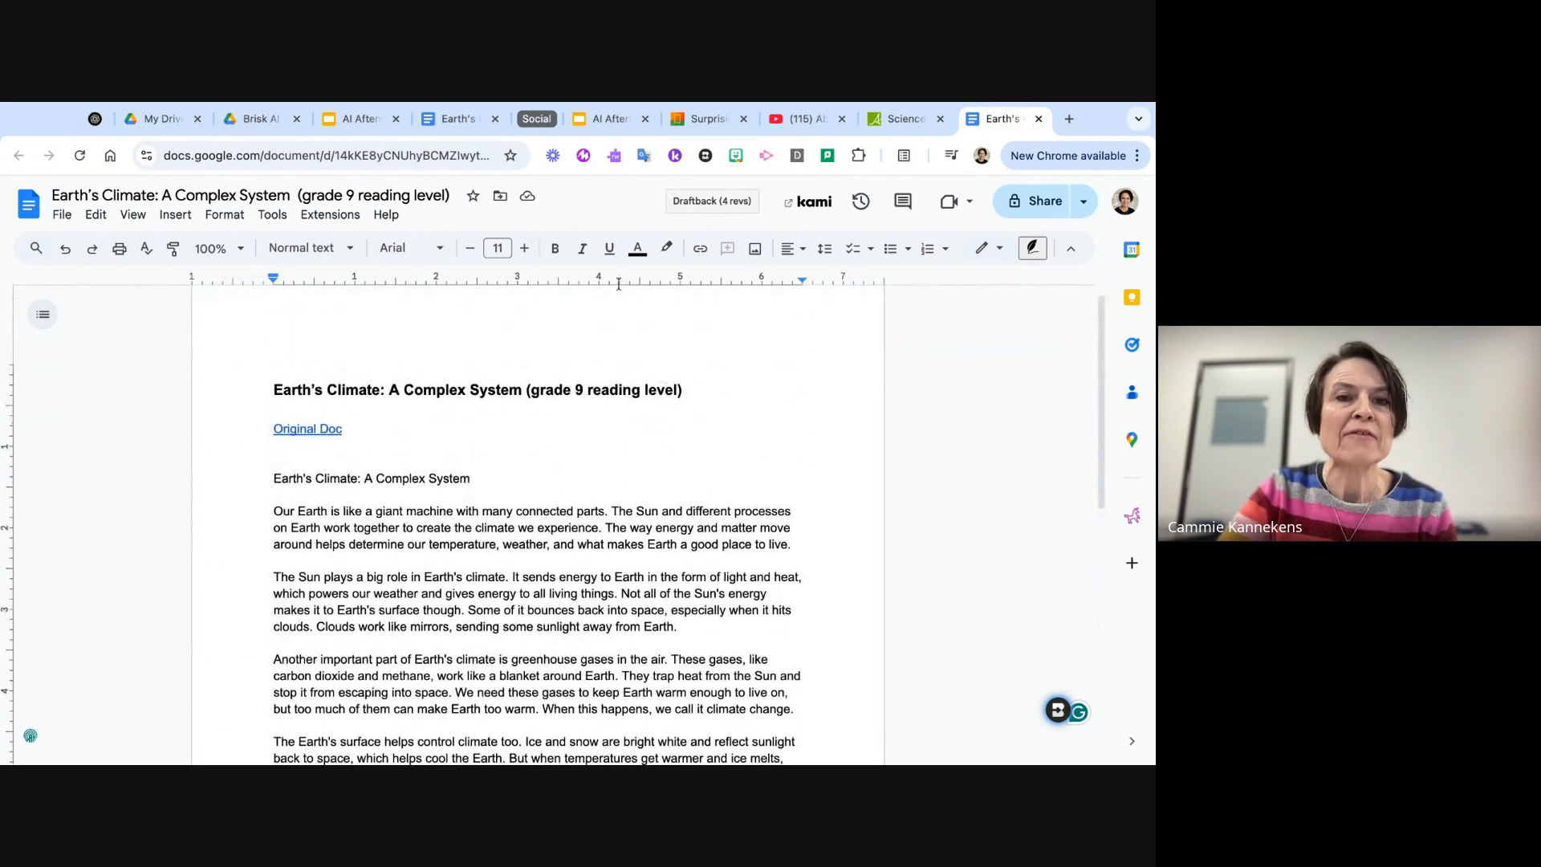
pyautogui.click(454, 118)
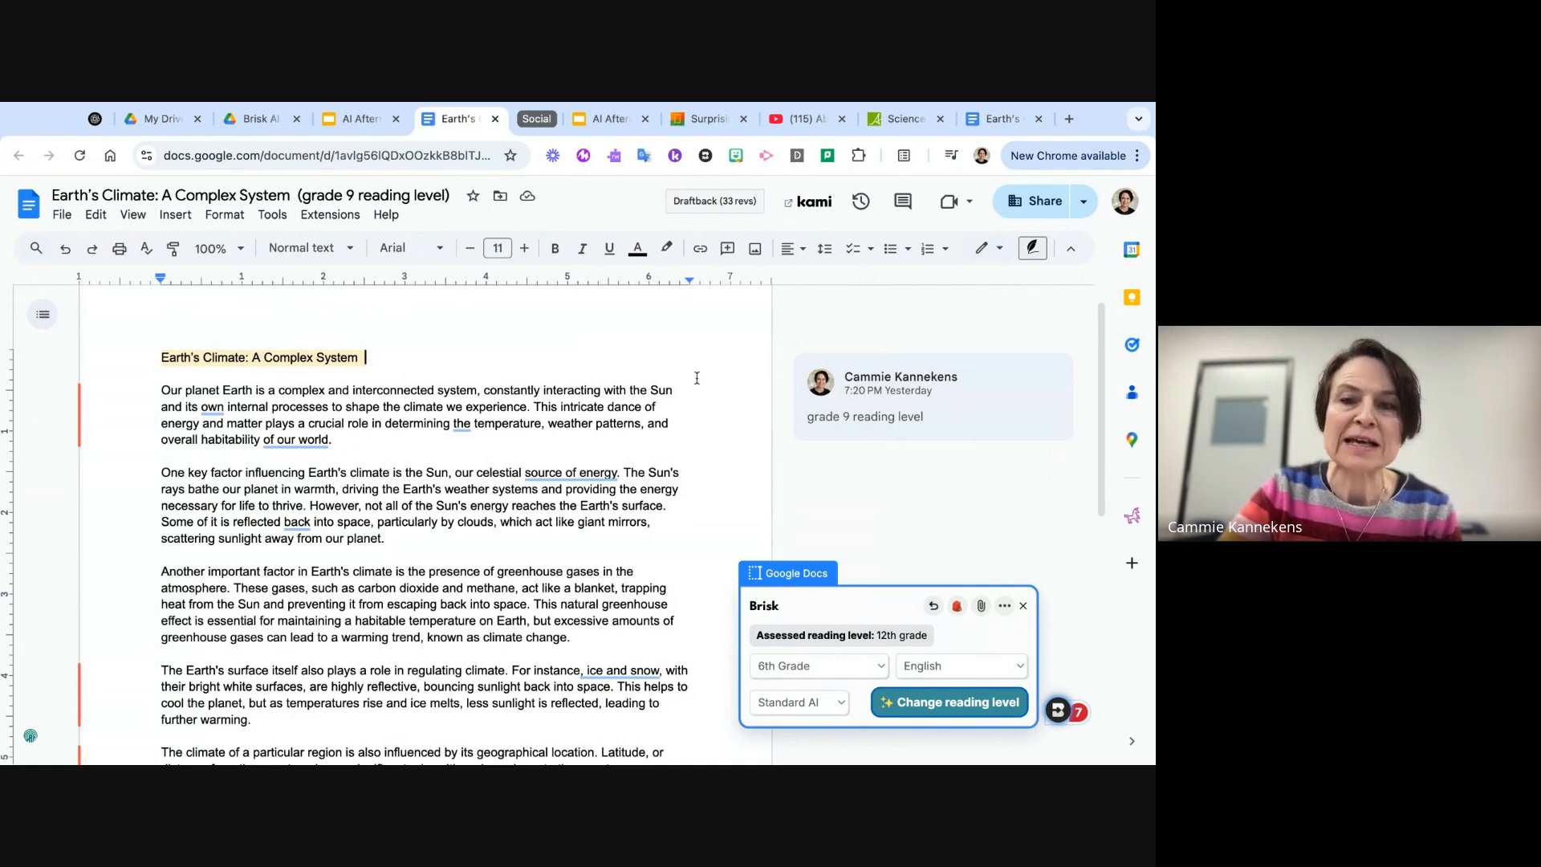
# - Delete "(grade 9 reading level)" from the bold heading of the simplified document
pyautogui.click(998, 120)
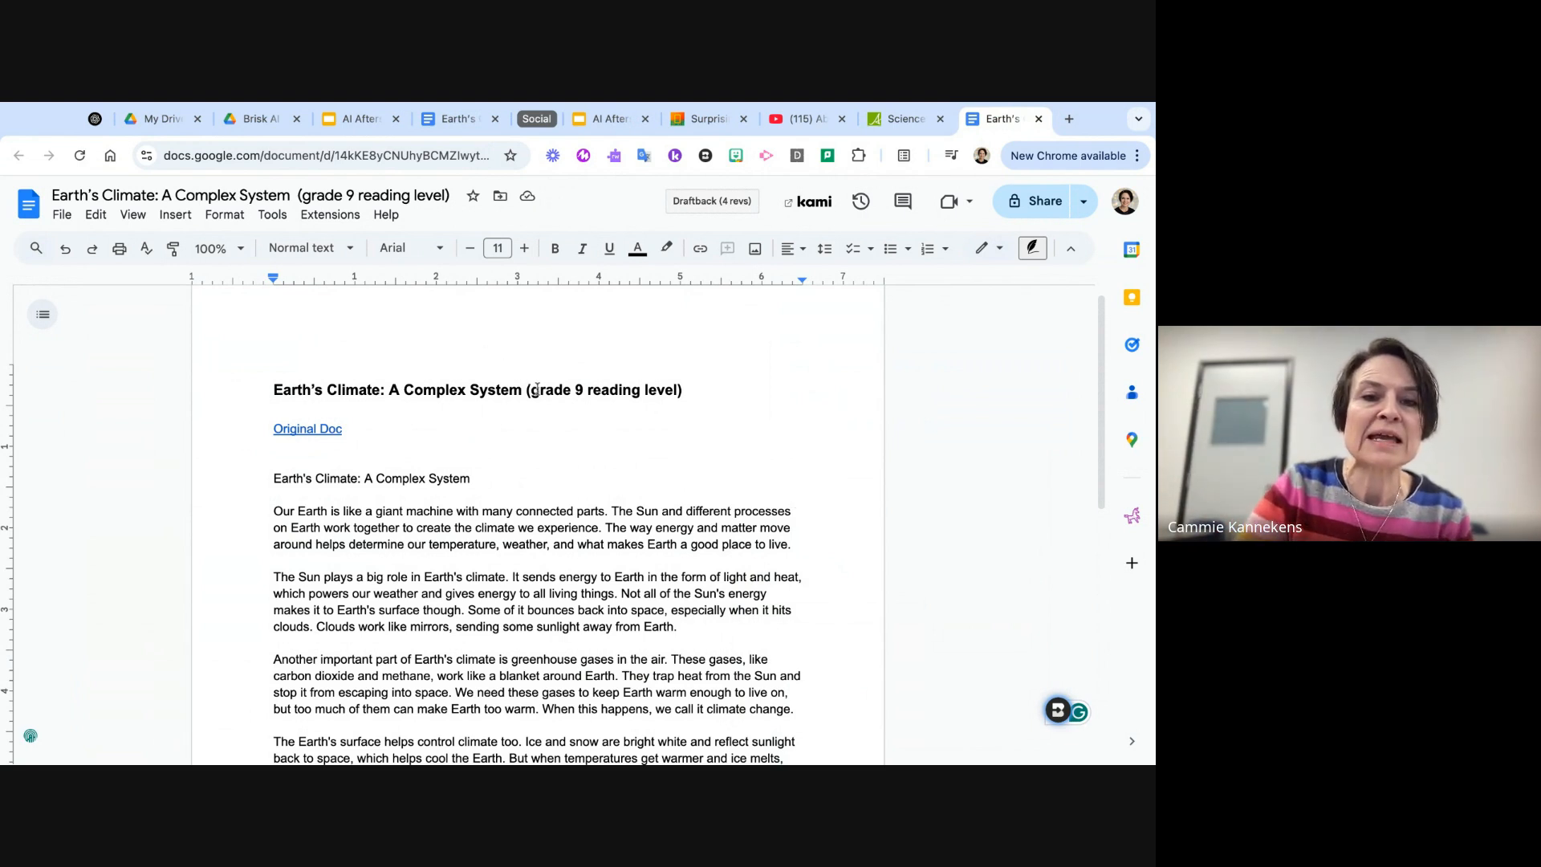
pyautogui.moveTo(525, 391); pyautogui.dragTo(688, 391)
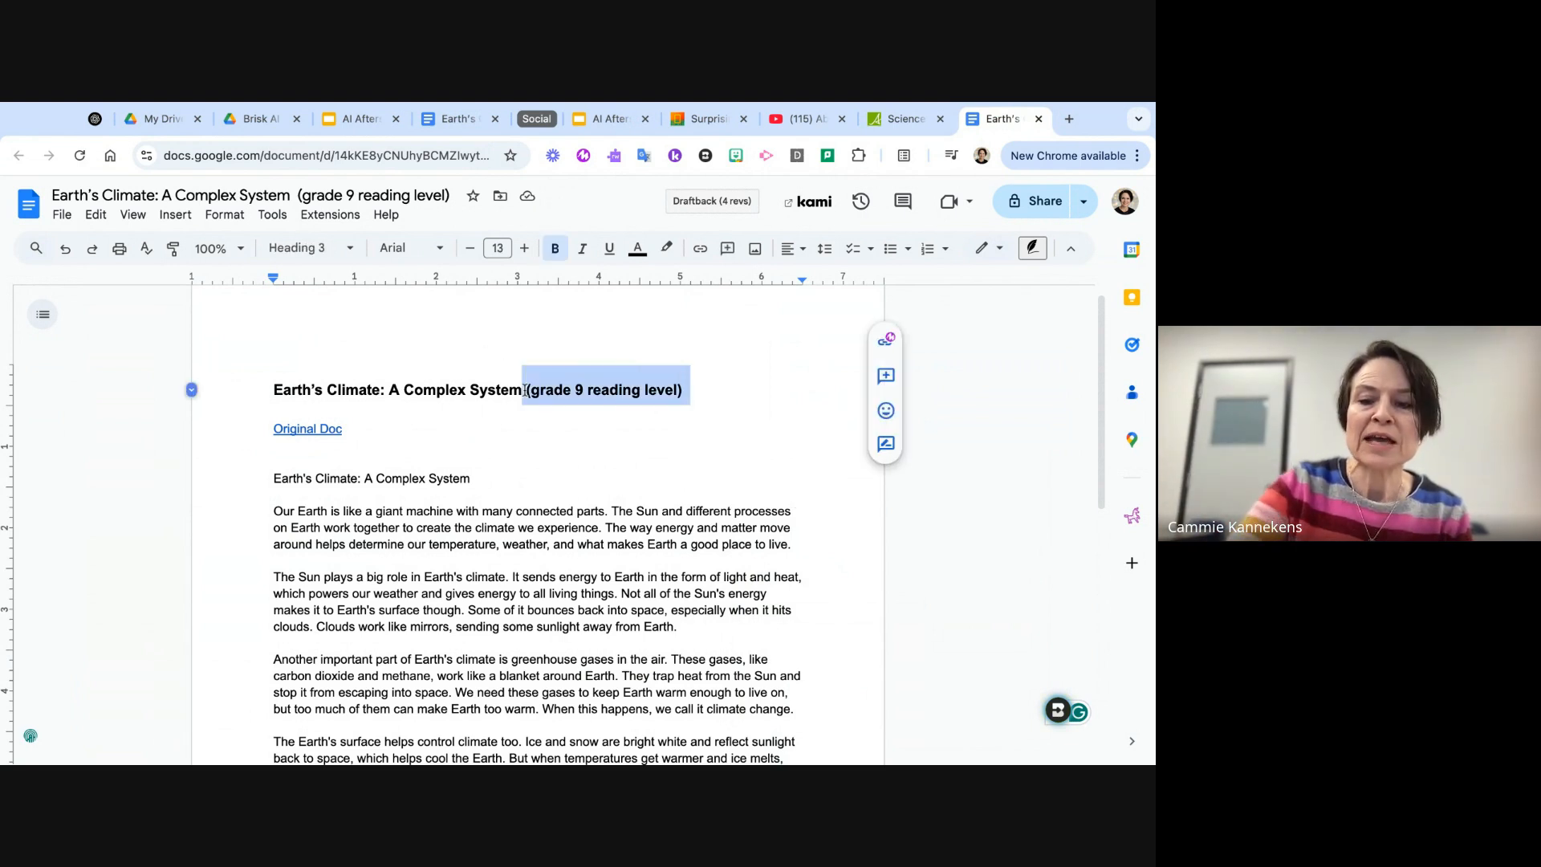
pyautogui.press('BackSpace')
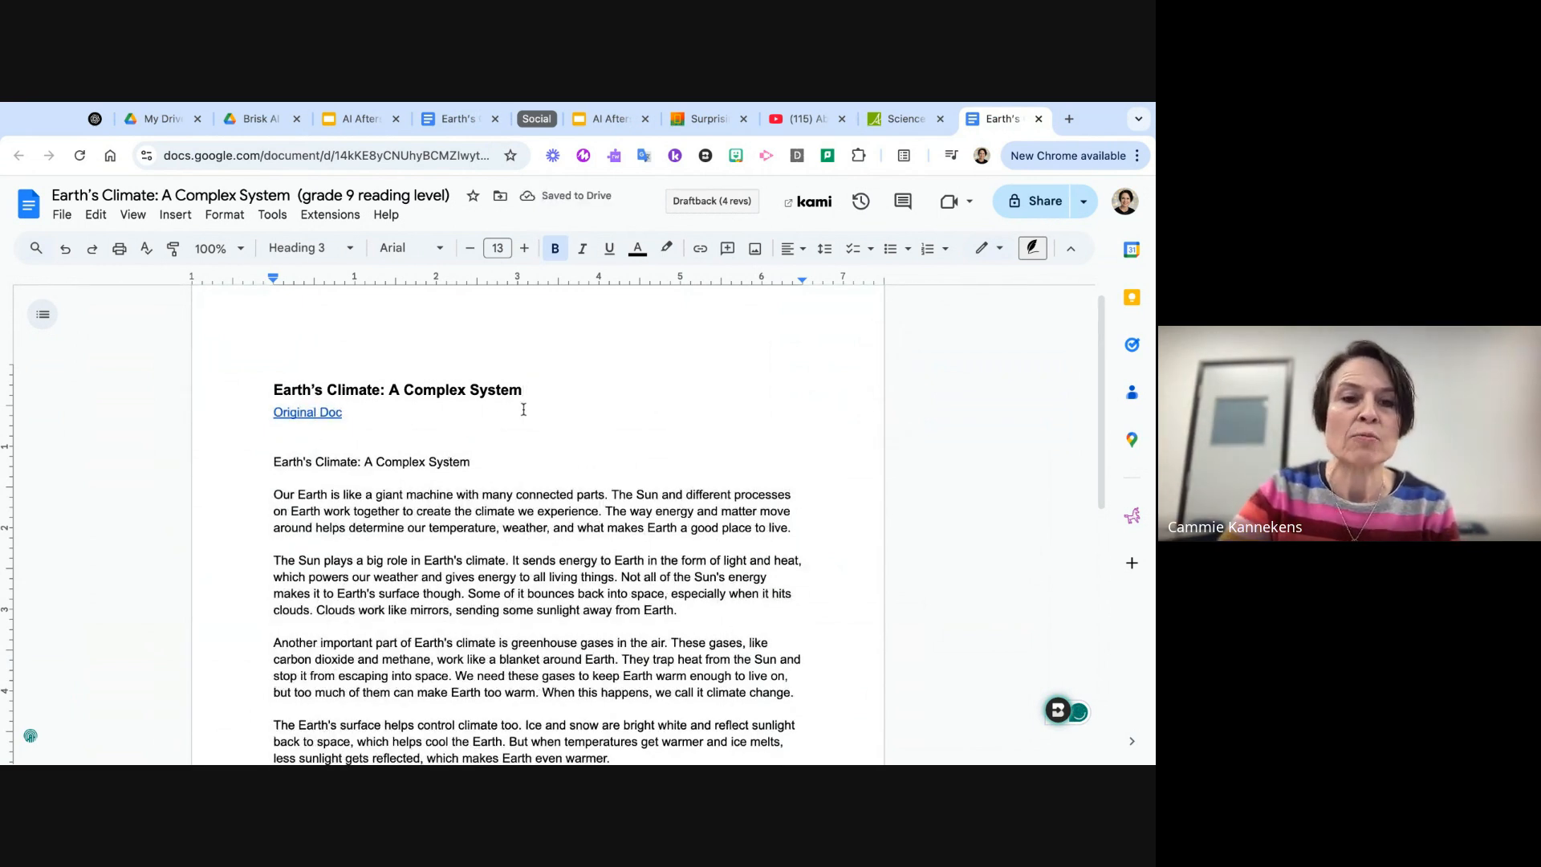
# - Look over the simplified article to its end and highlight its body paragraphs
pyautogui.scroll(-5, 499, 450)
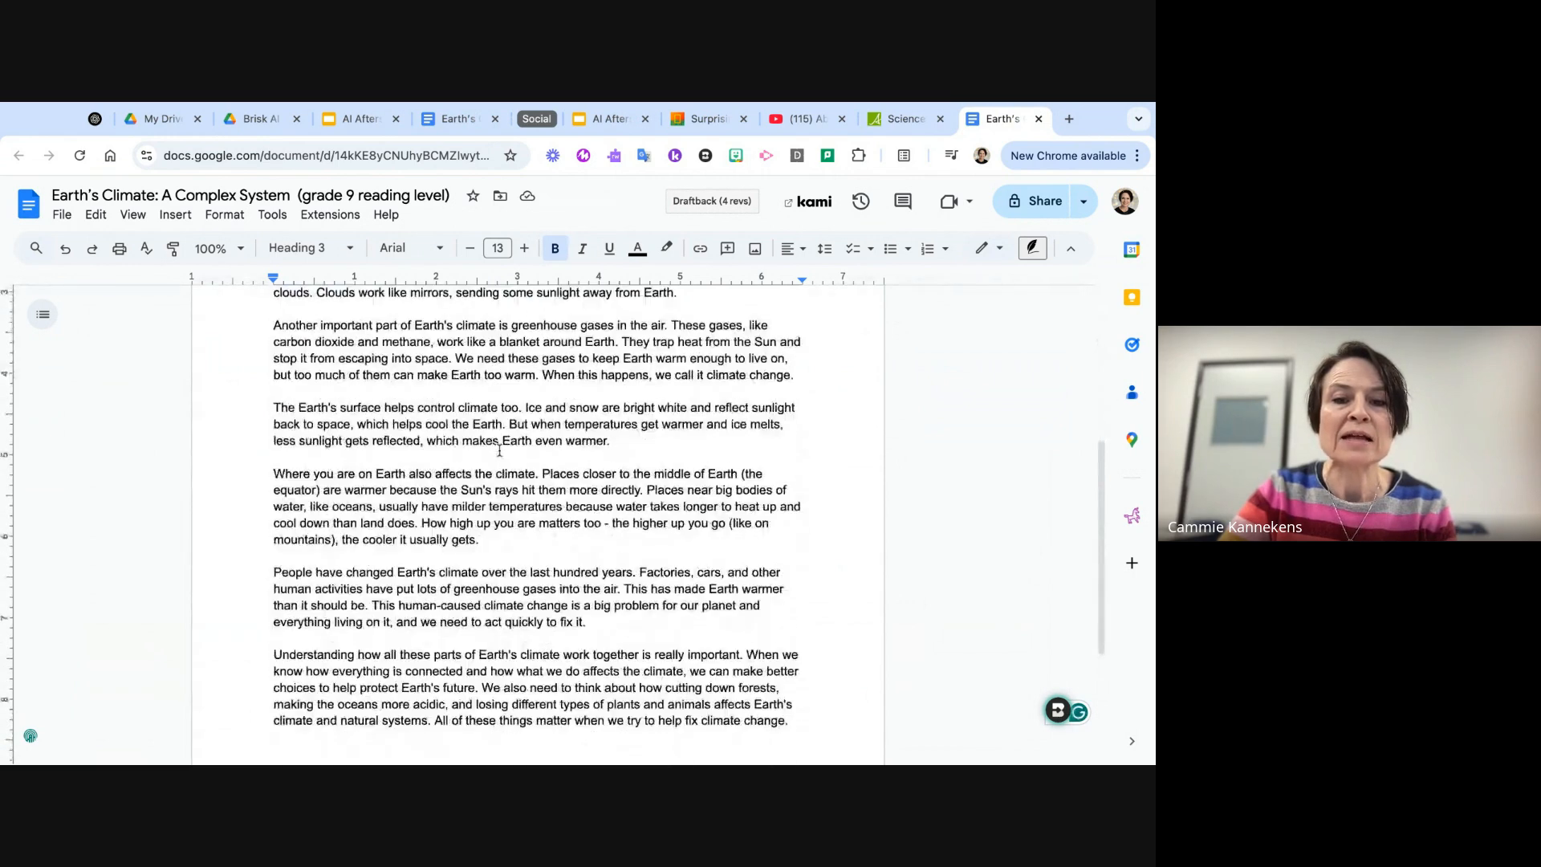
pyautogui.scroll(-2, 730, 518)
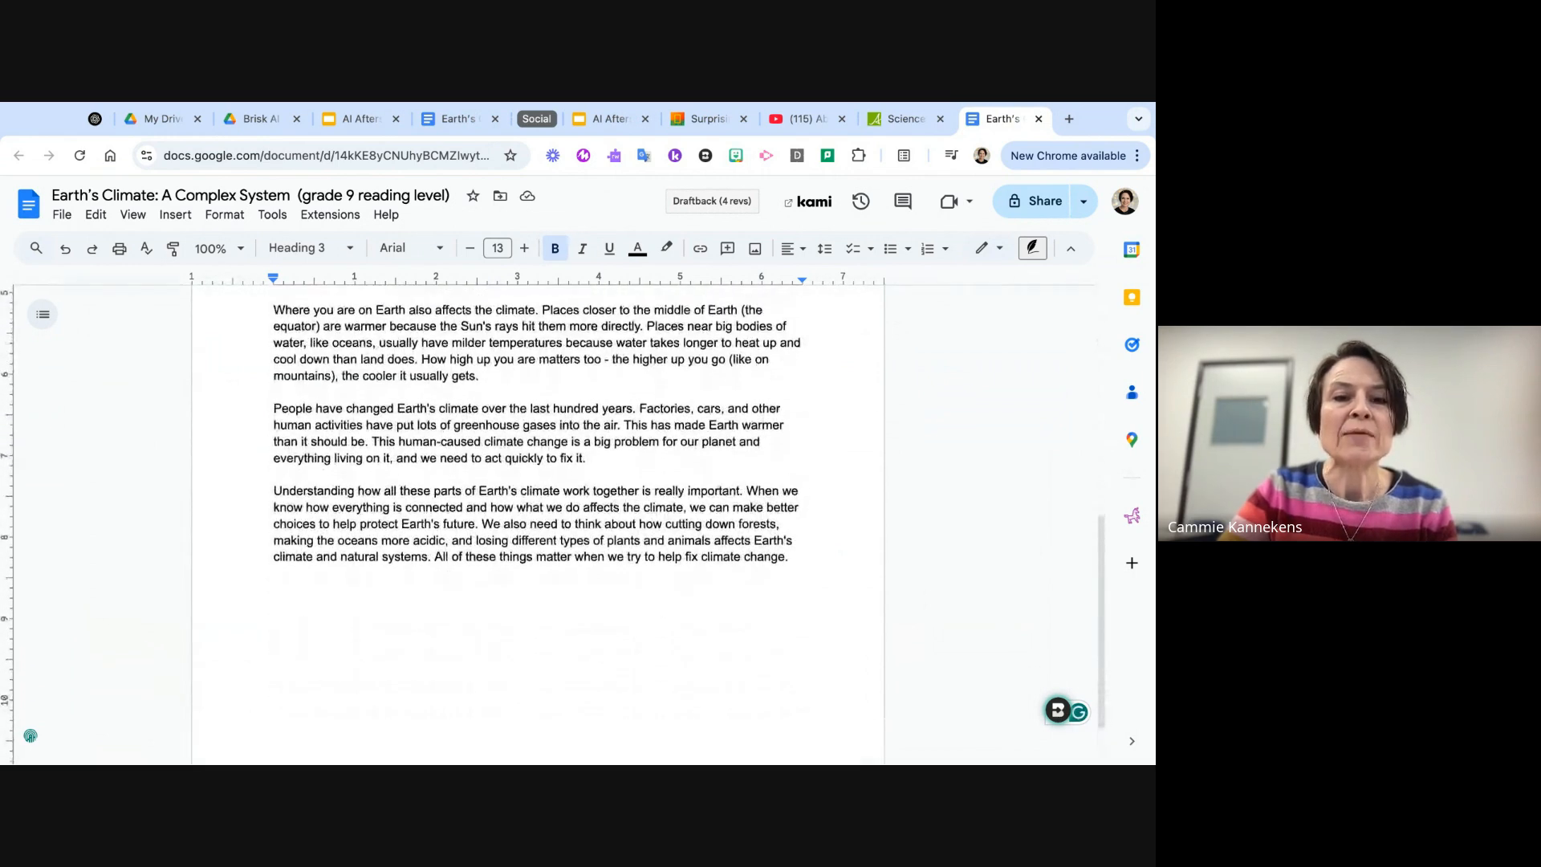
pyautogui.hotkey('ctrl', 'a')
pyautogui.scroll(5, 803, 557)
pyautogui.moveTo(803, 556); pyautogui.dragTo(274, 463)
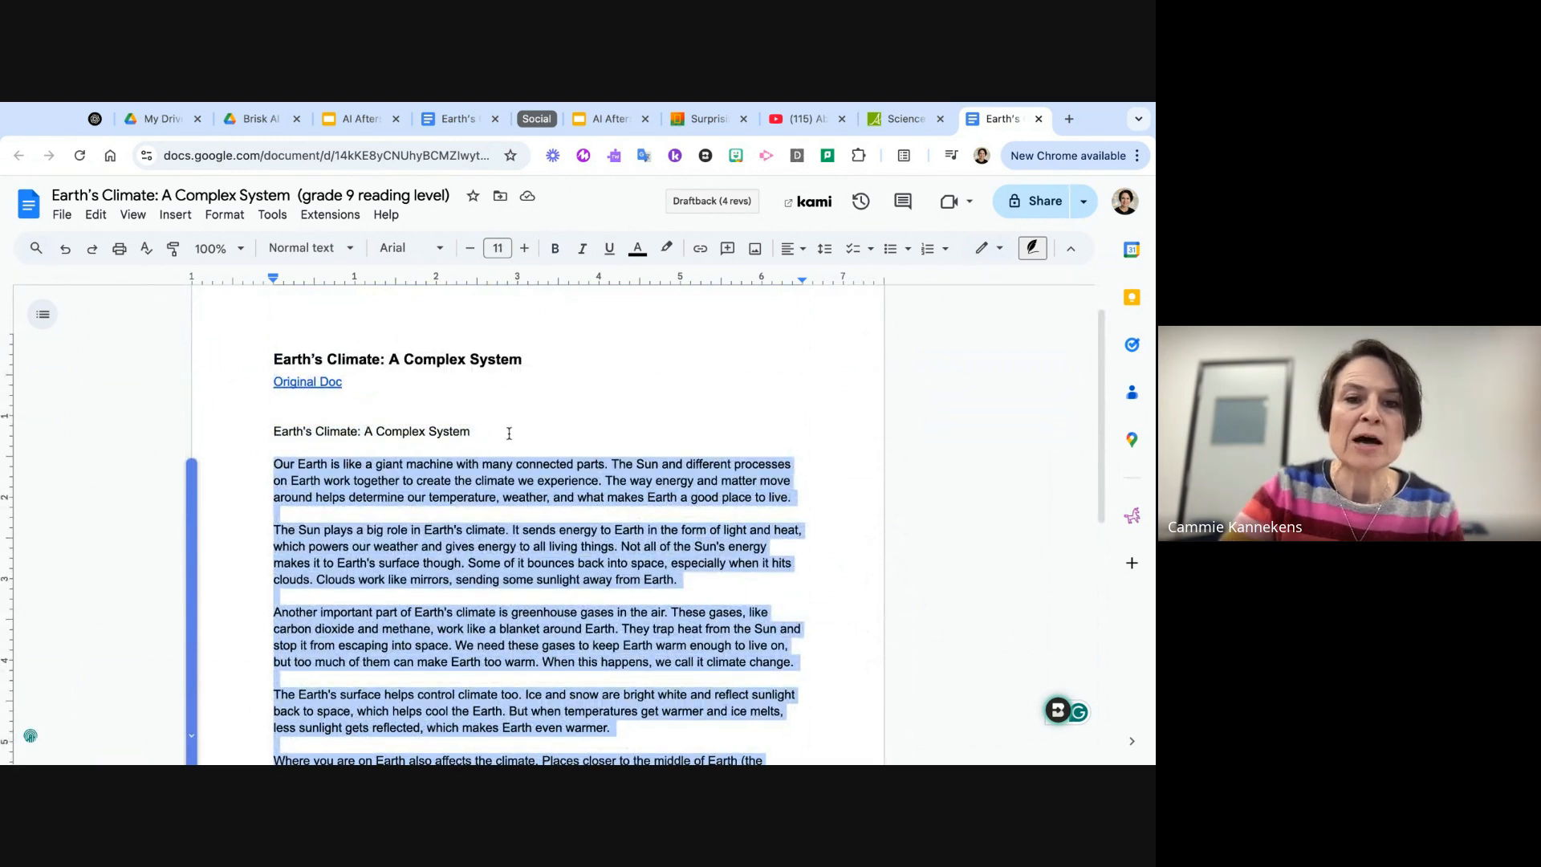
pyautogui.click(647, 420)
# - Use Brisk's Change Level tool to generate a 6th Grade version of the simplified article in Portuguese
pyautogui.scroll(-1, 846, 623)
pyautogui.click(1054, 711)
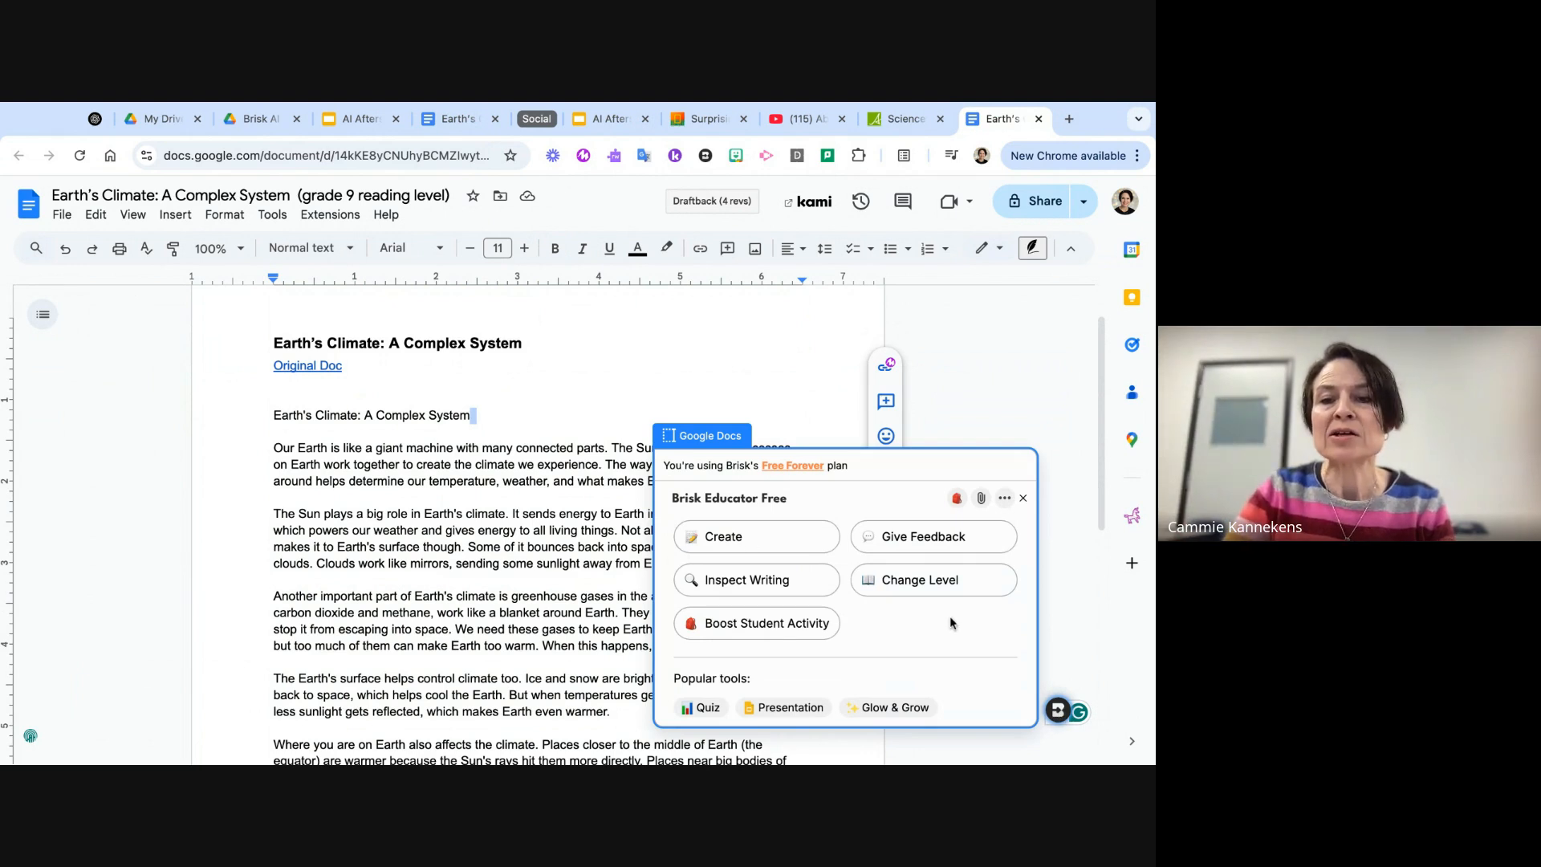
pyautogui.click(933, 583)
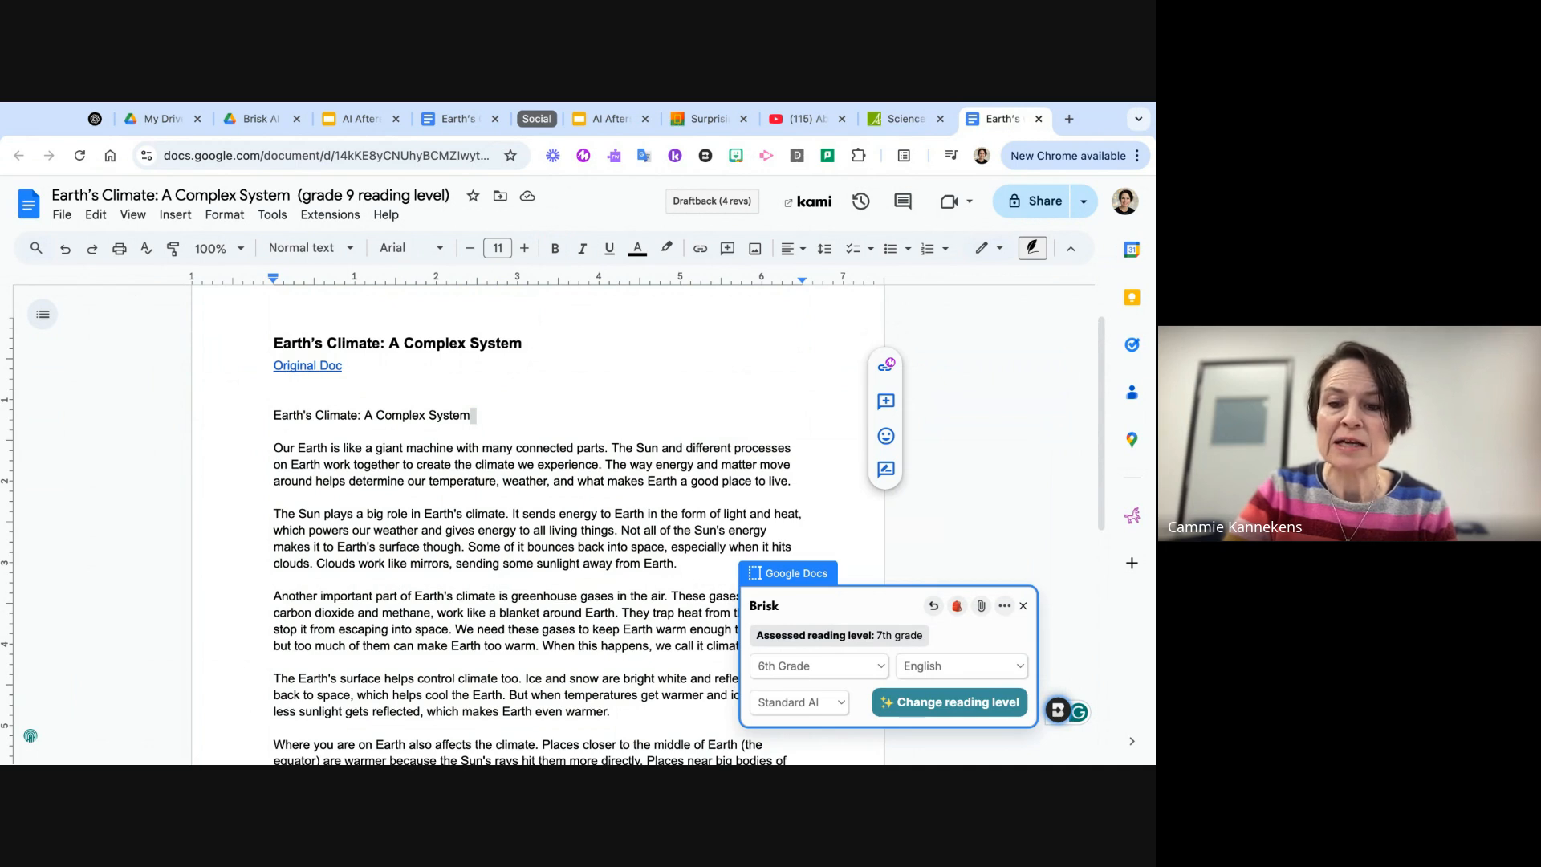
pyautogui.click(932, 712)
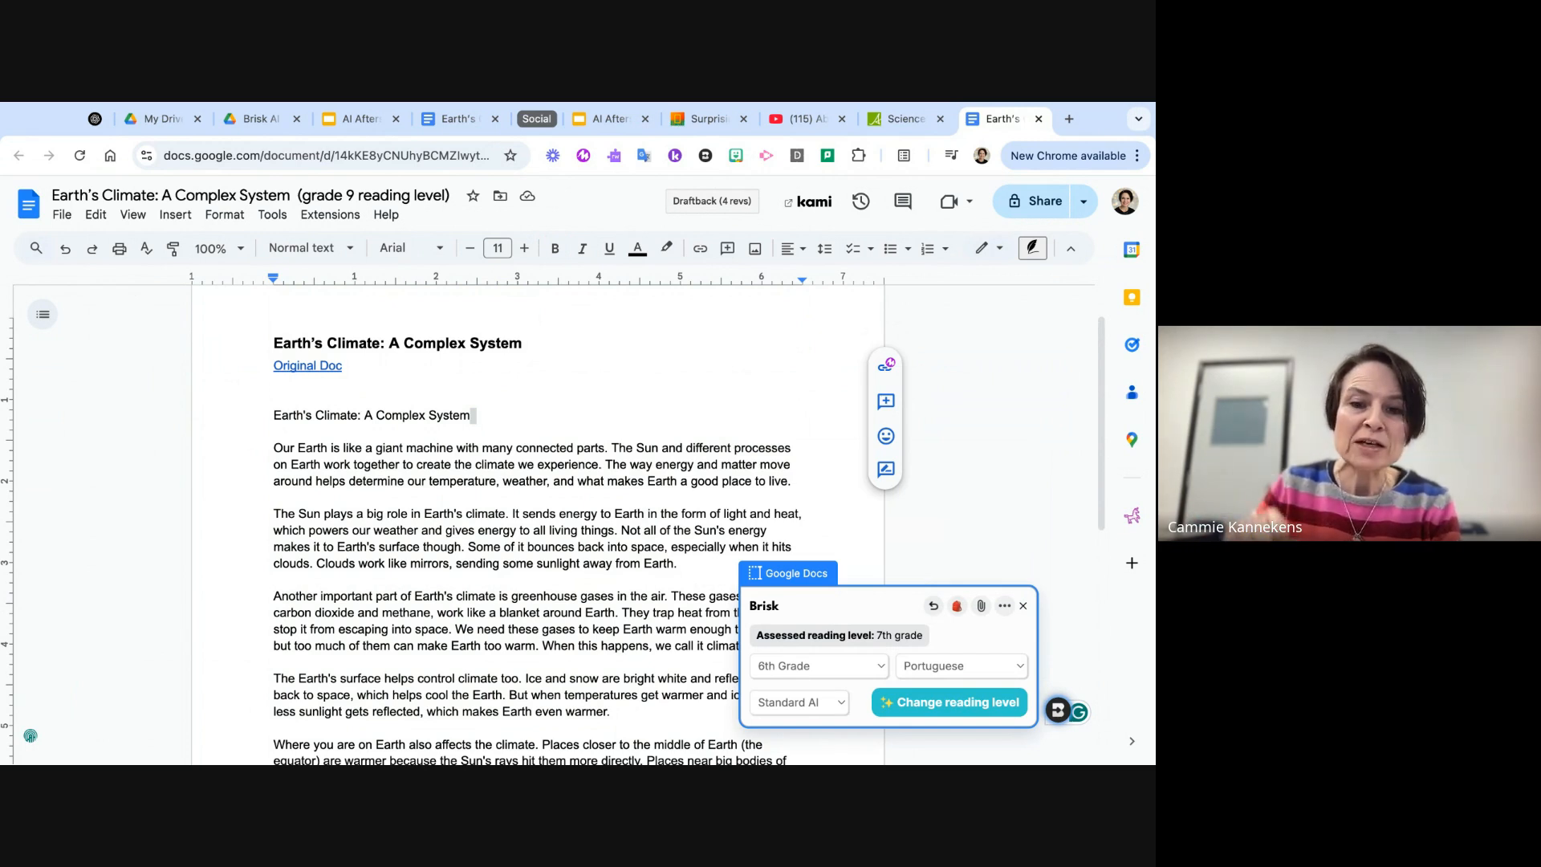
pyautogui.click(949, 702)
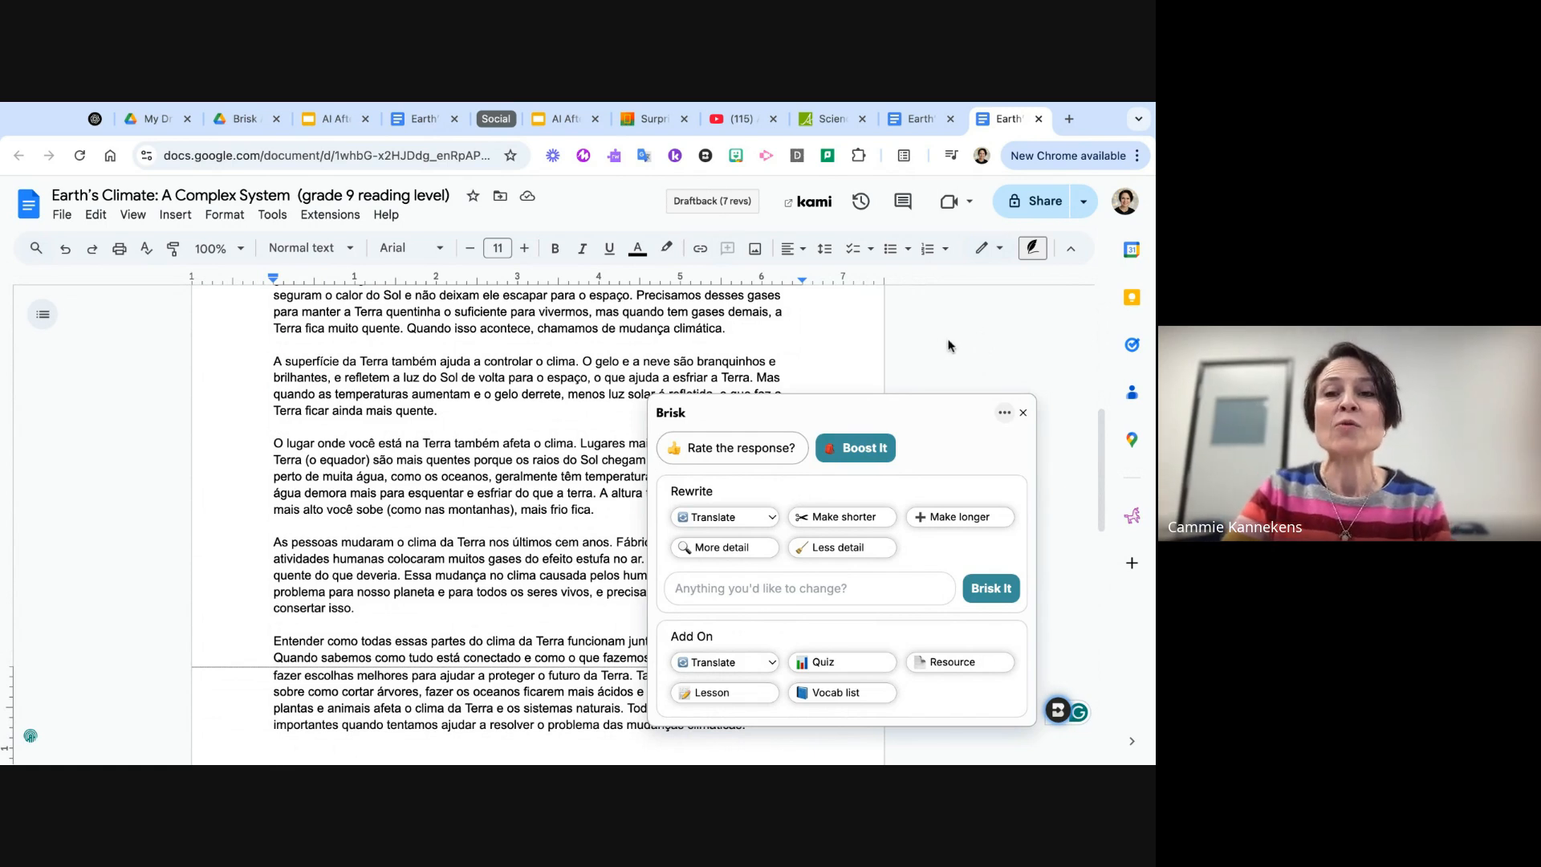
# - Dismiss Brisk's follow-up options and review the Portuguese version alongside the original and simplified English documents
pyautogui.click(1022, 413)
pyautogui.scroll(3, 583, 408)
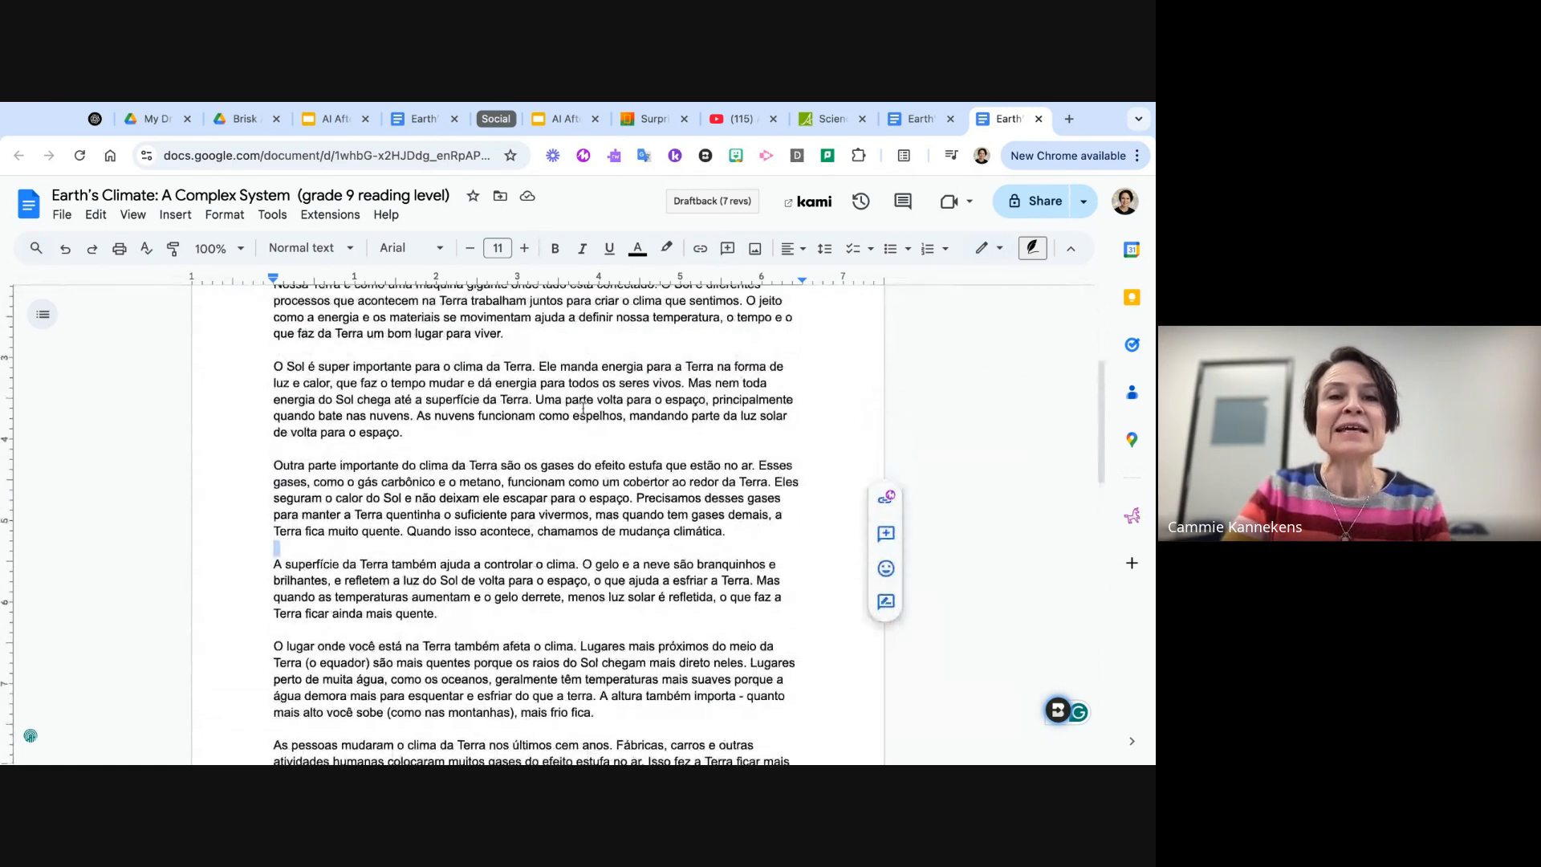
pyautogui.scroll(2, 583, 407)
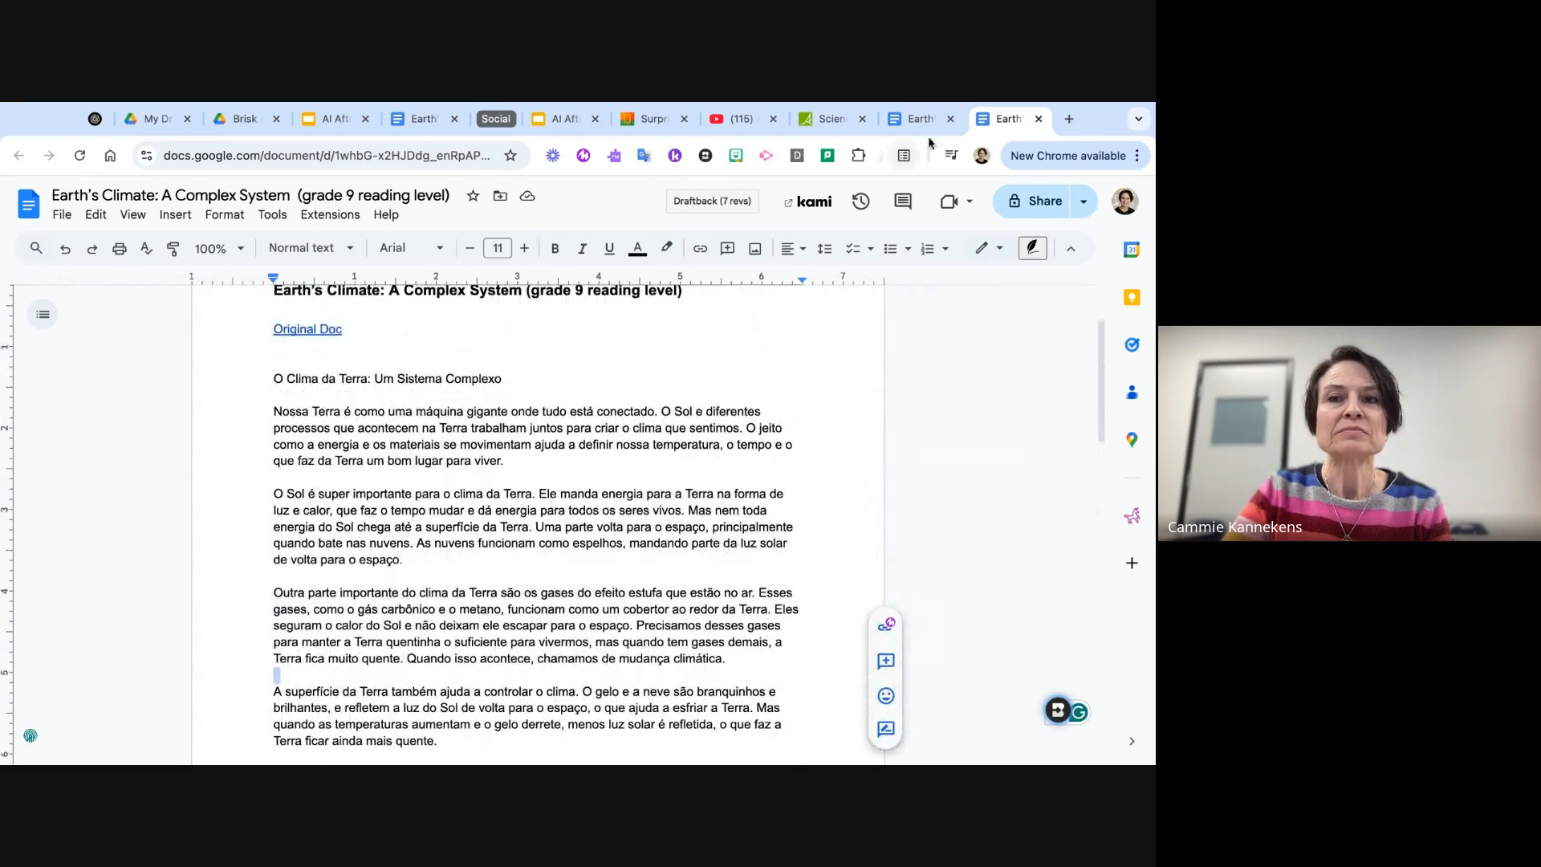
pyautogui.click(423, 120)
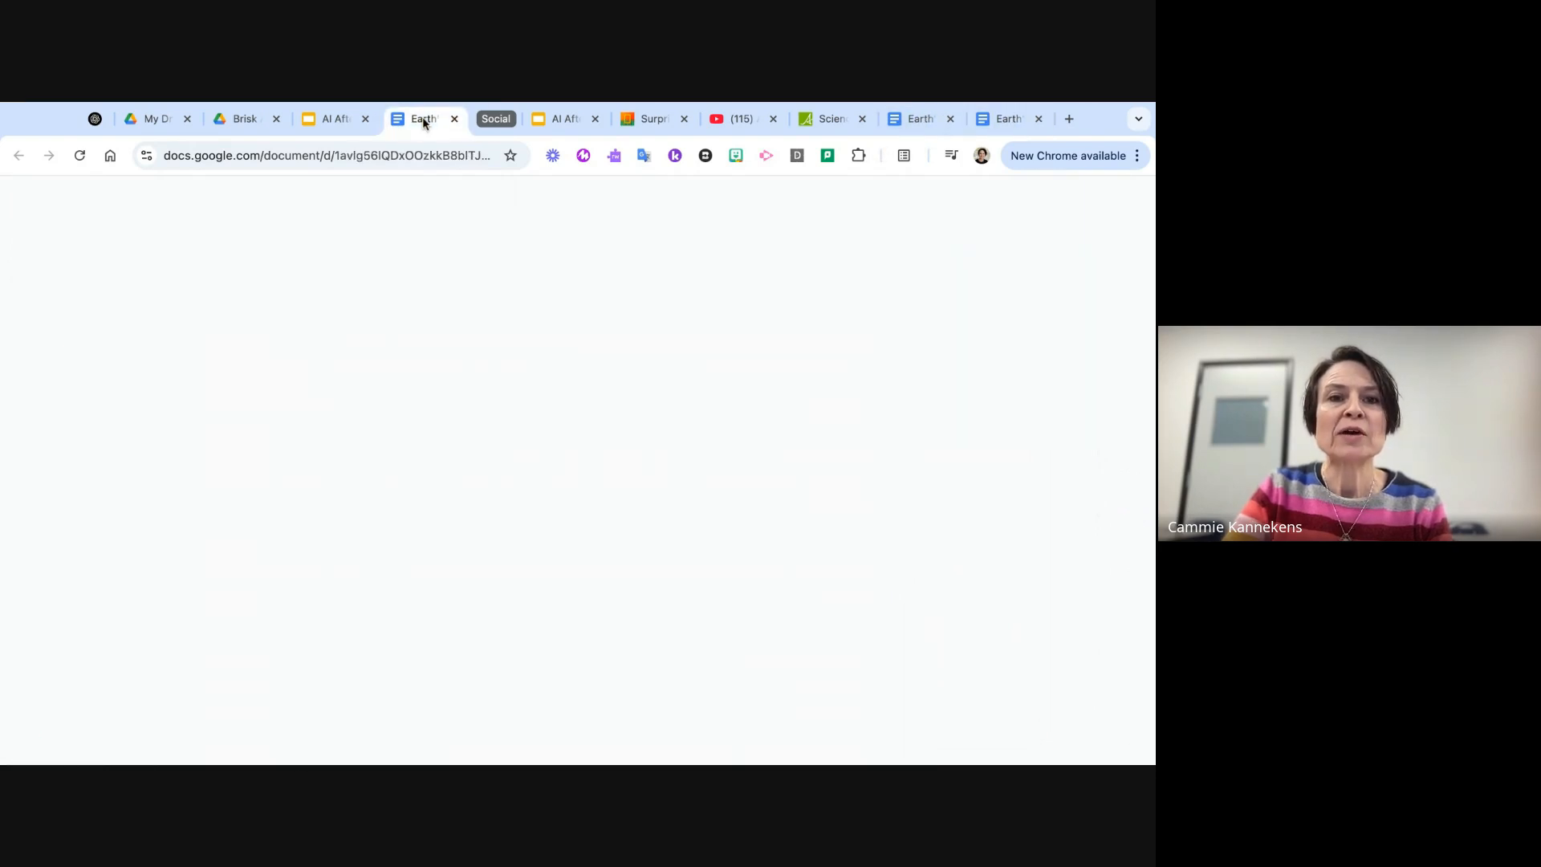
pyautogui.click(918, 120)
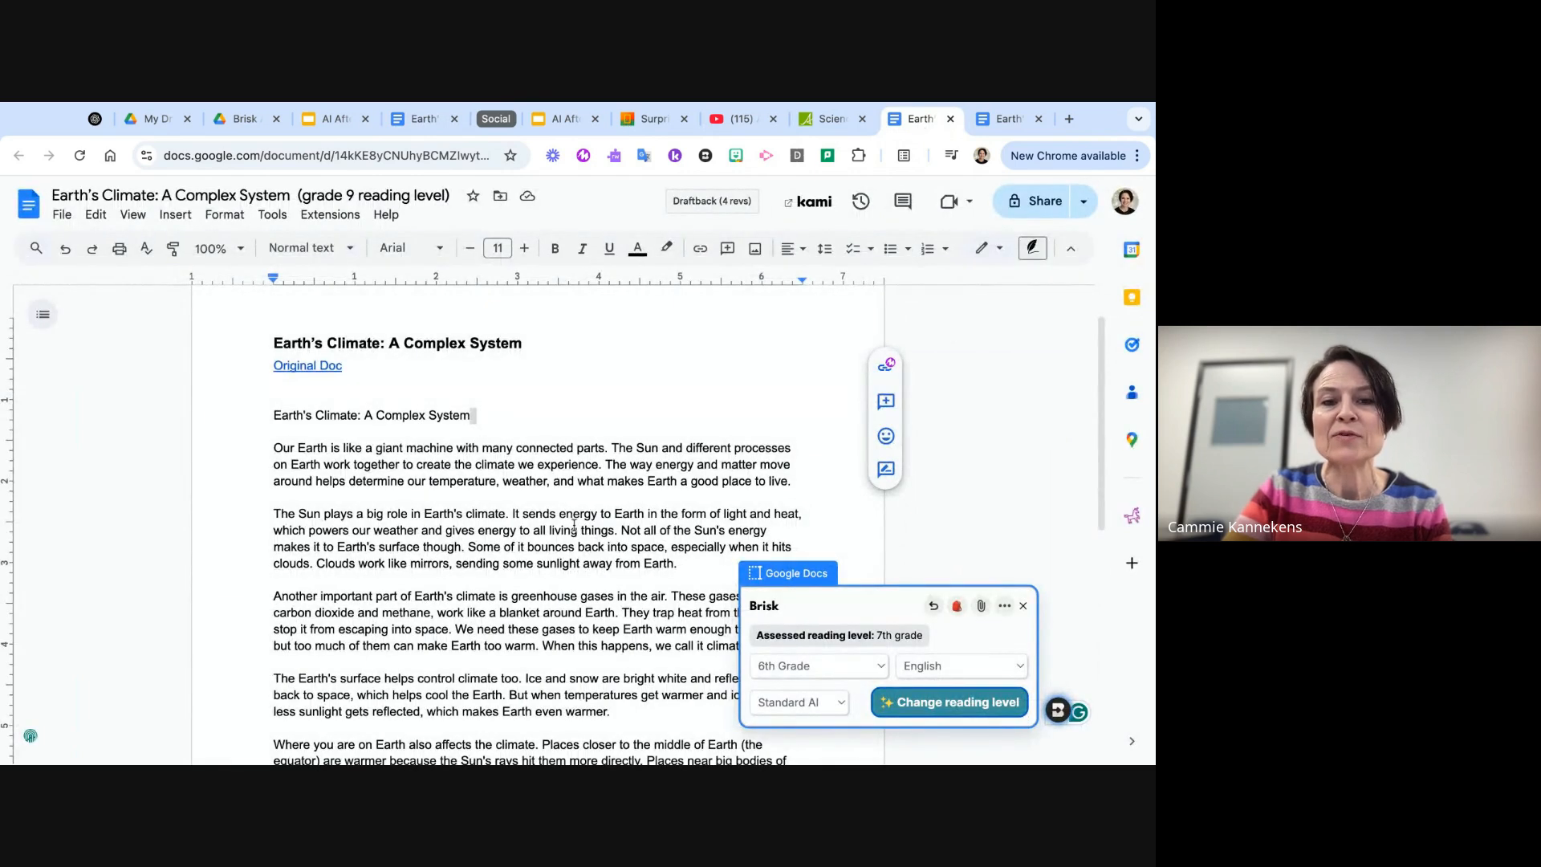
pyautogui.click(1002, 122)
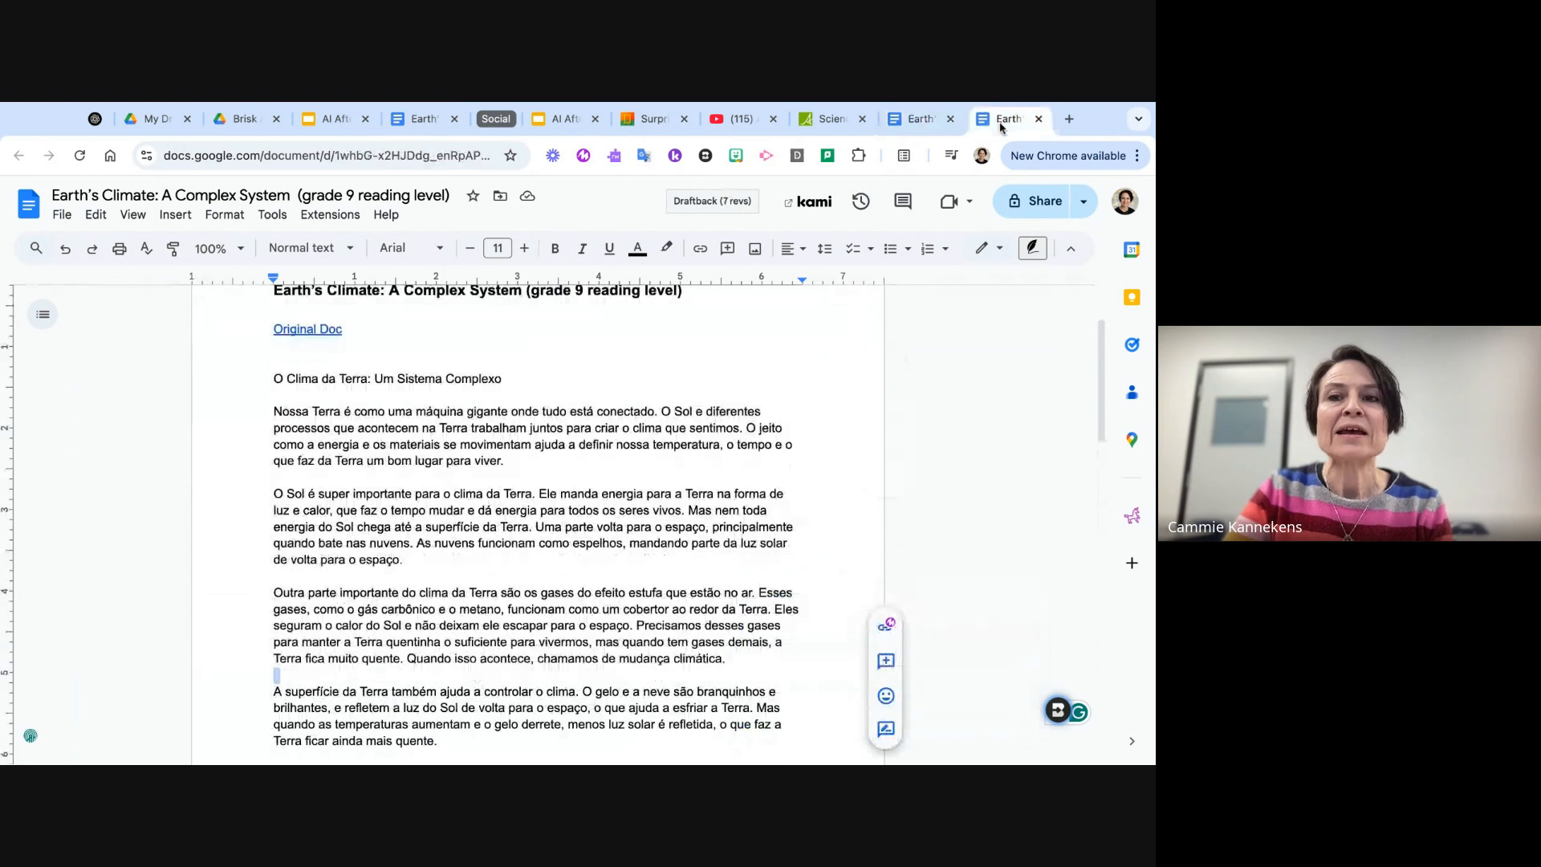
pyautogui.scroll(-5, 493, 558)
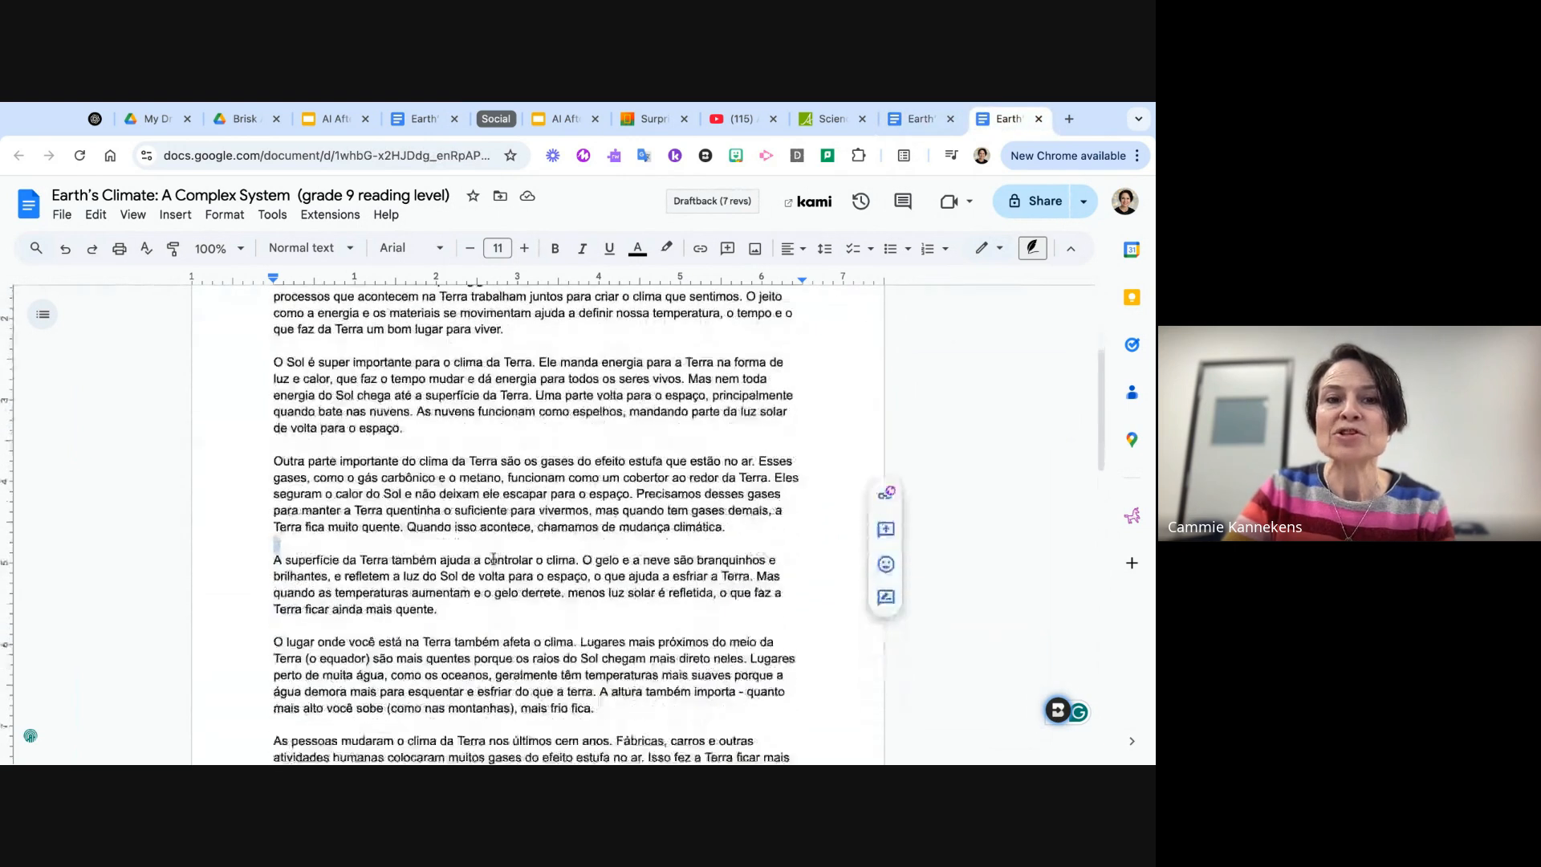
pyautogui.scroll(-2, 493, 559)
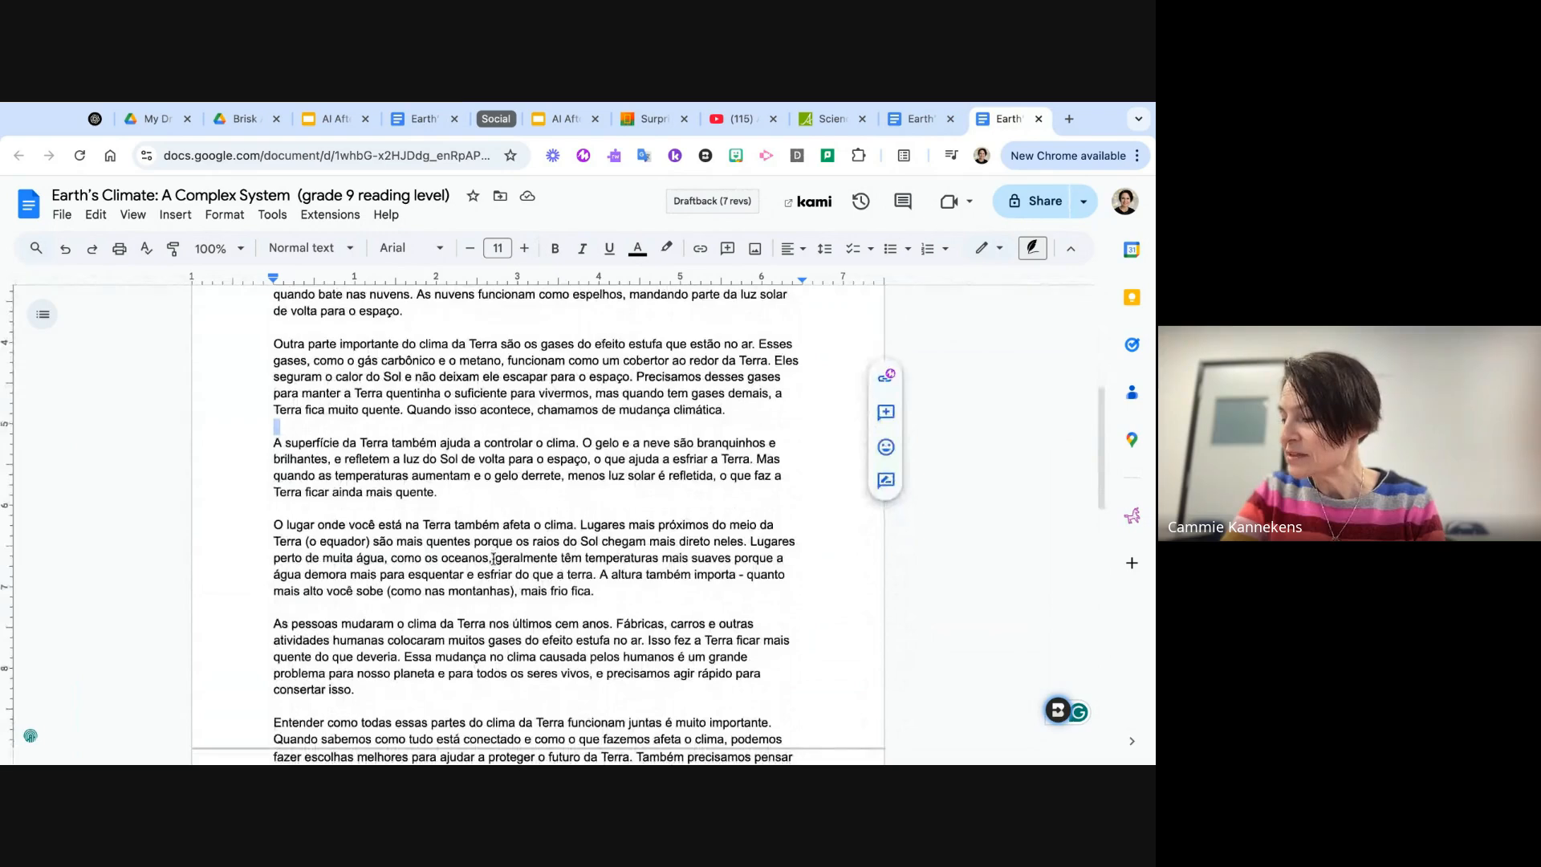
pyautogui.scroll(-2, 494, 558)
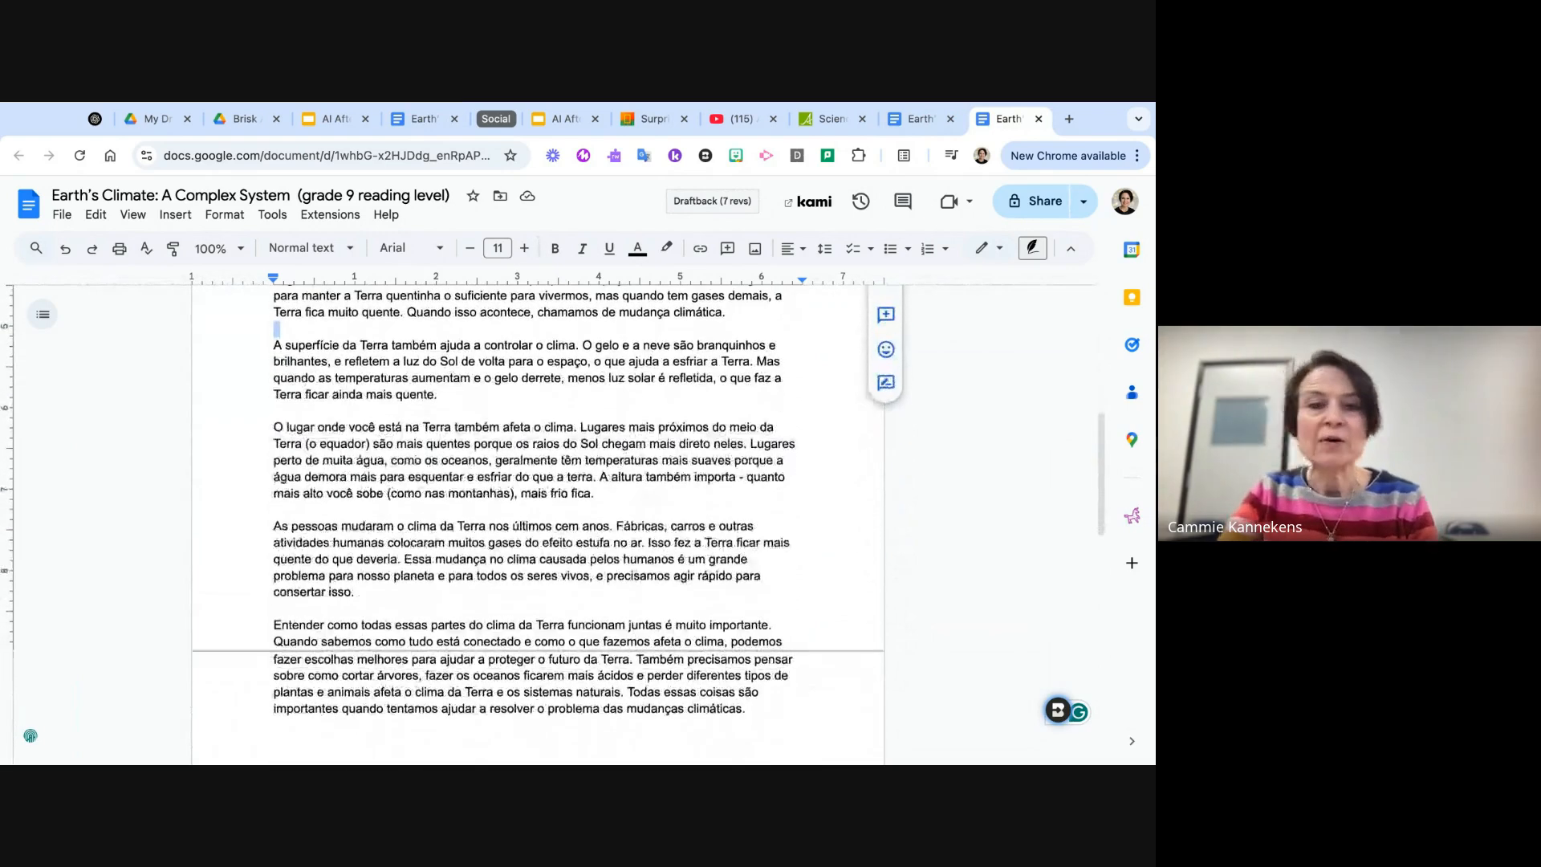
pyautogui.scroll(6, 493, 559)
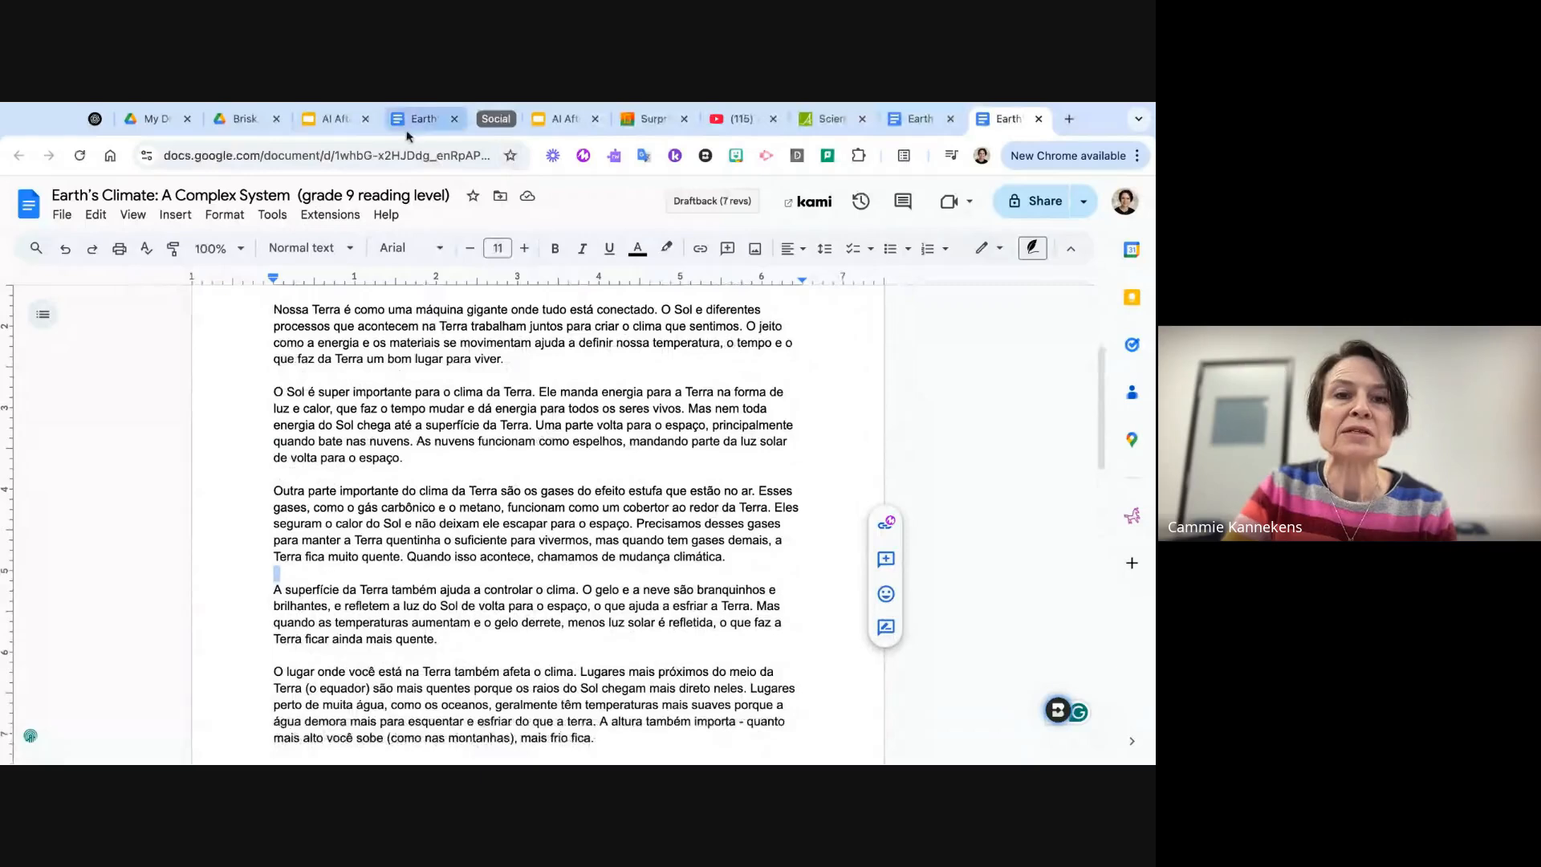
# - Return to the original Earth's Climate article and close its Brisk reading-level panel
pyautogui.click(421, 122)
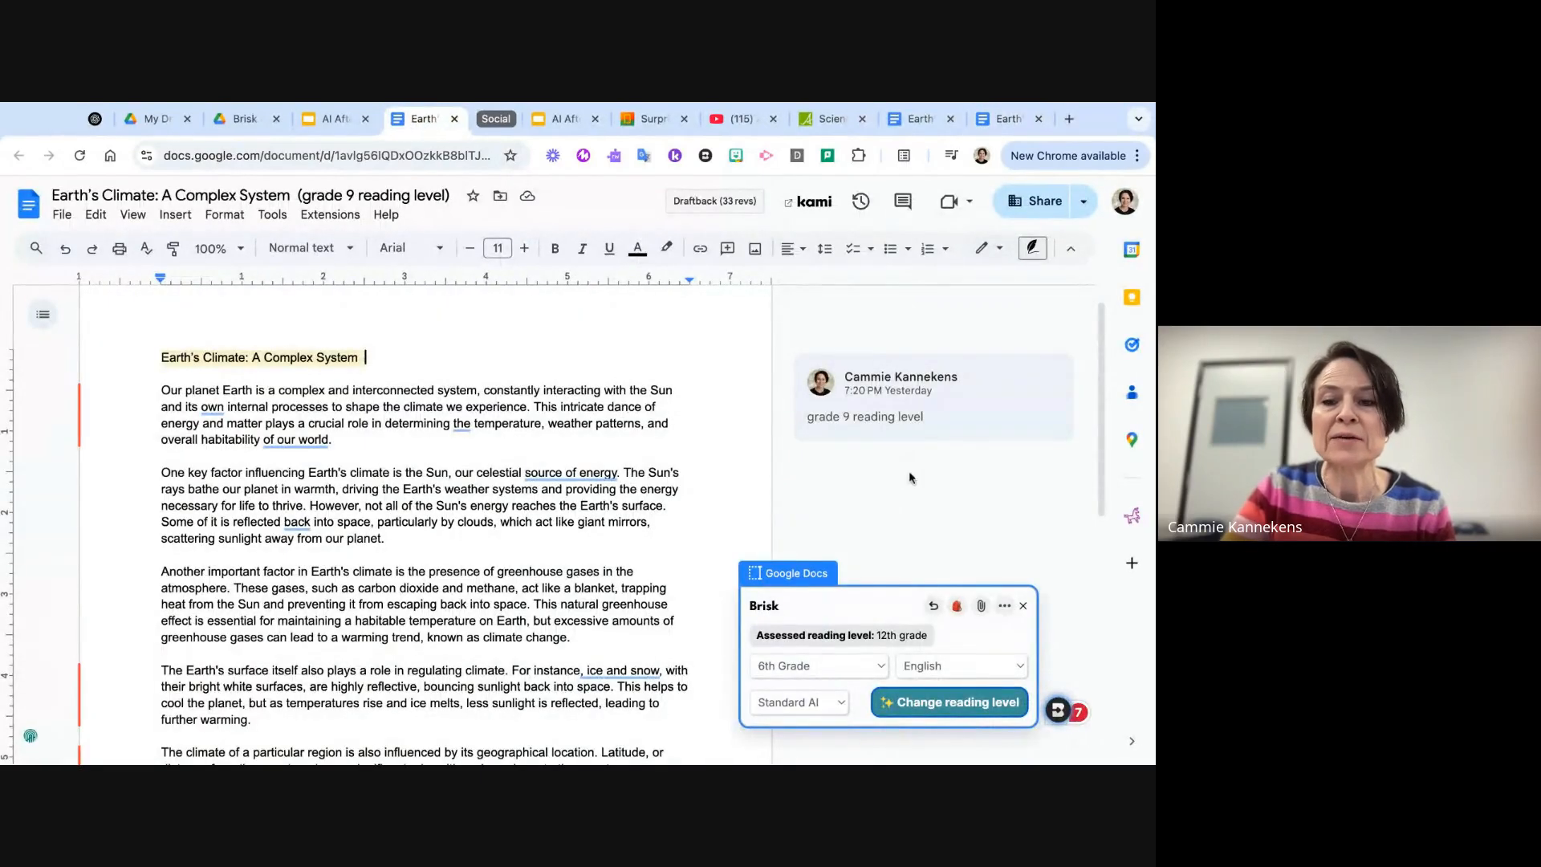
pyautogui.click(1024, 607)
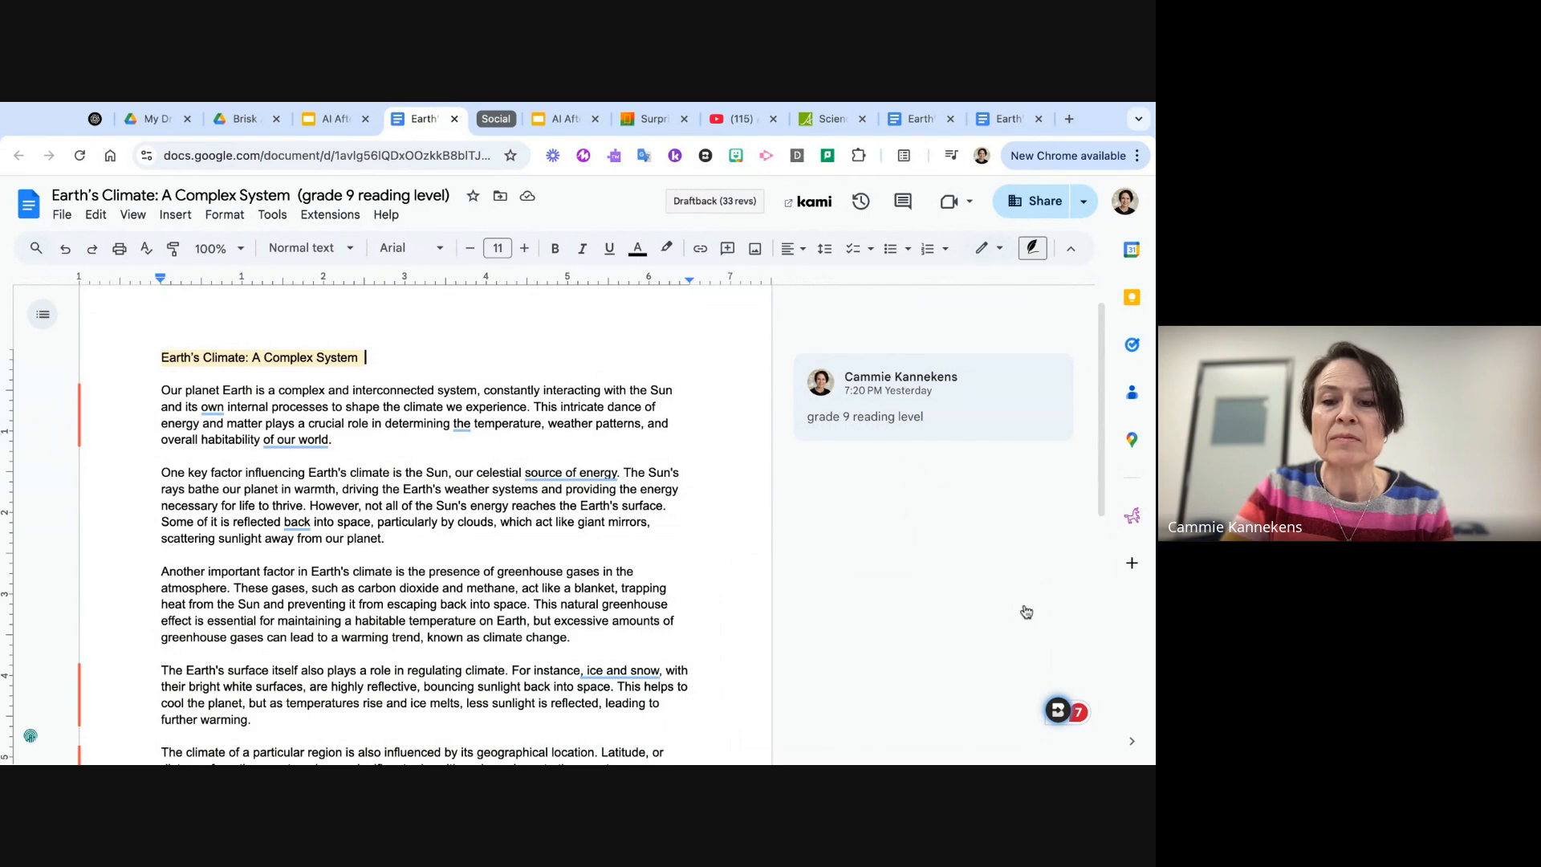
pyautogui.scroll(-1, 338, 489)
pyautogui.scroll(-1, 337, 490)
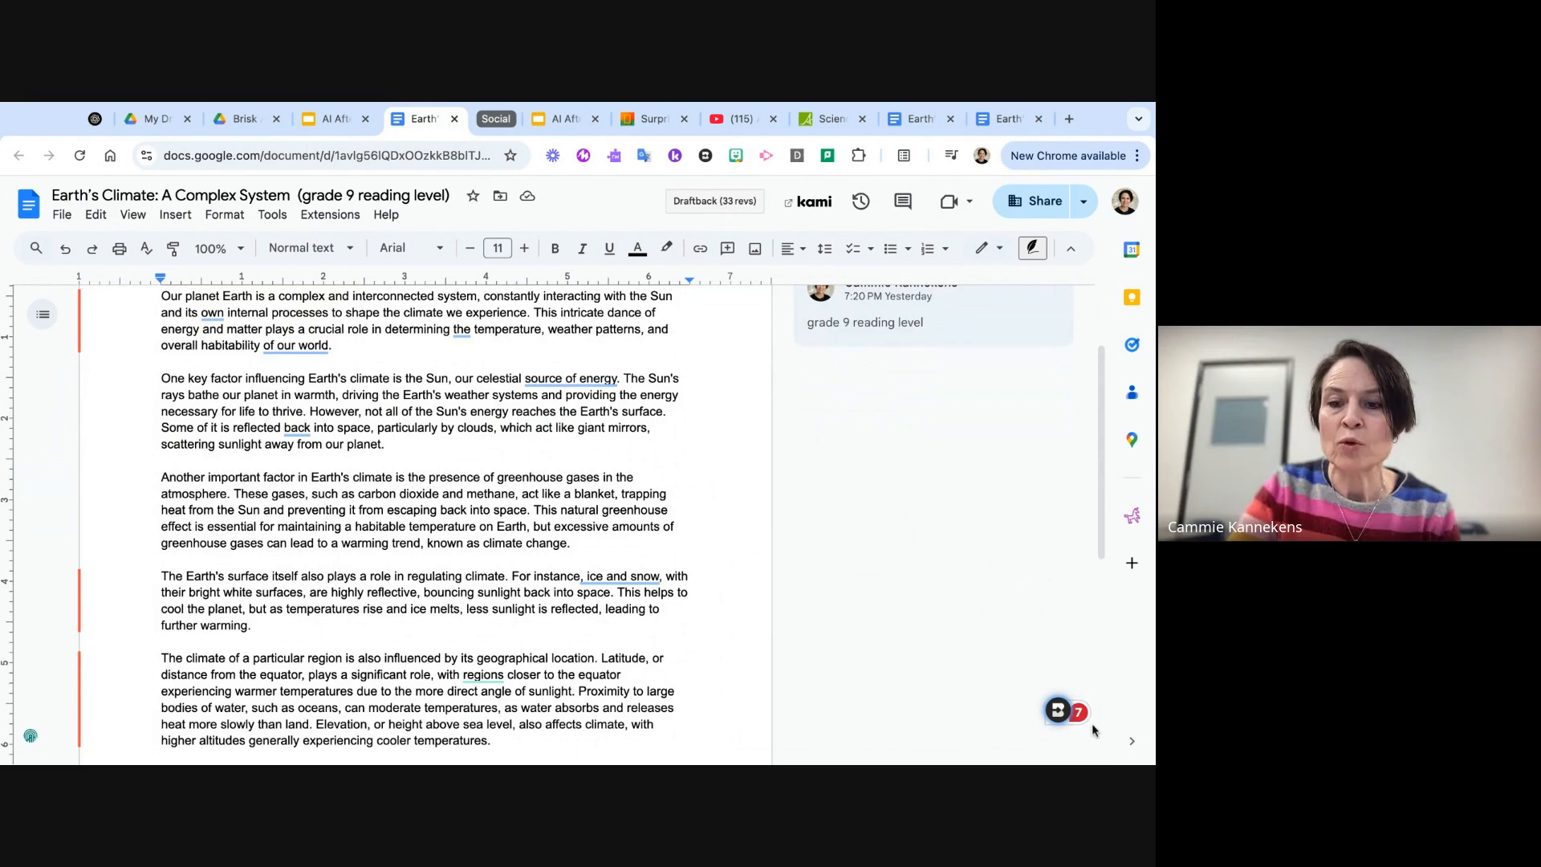
# - Browse Brisk's library of creation tools from the original climate article and open the Quiz generator
pyautogui.click(1058, 713)
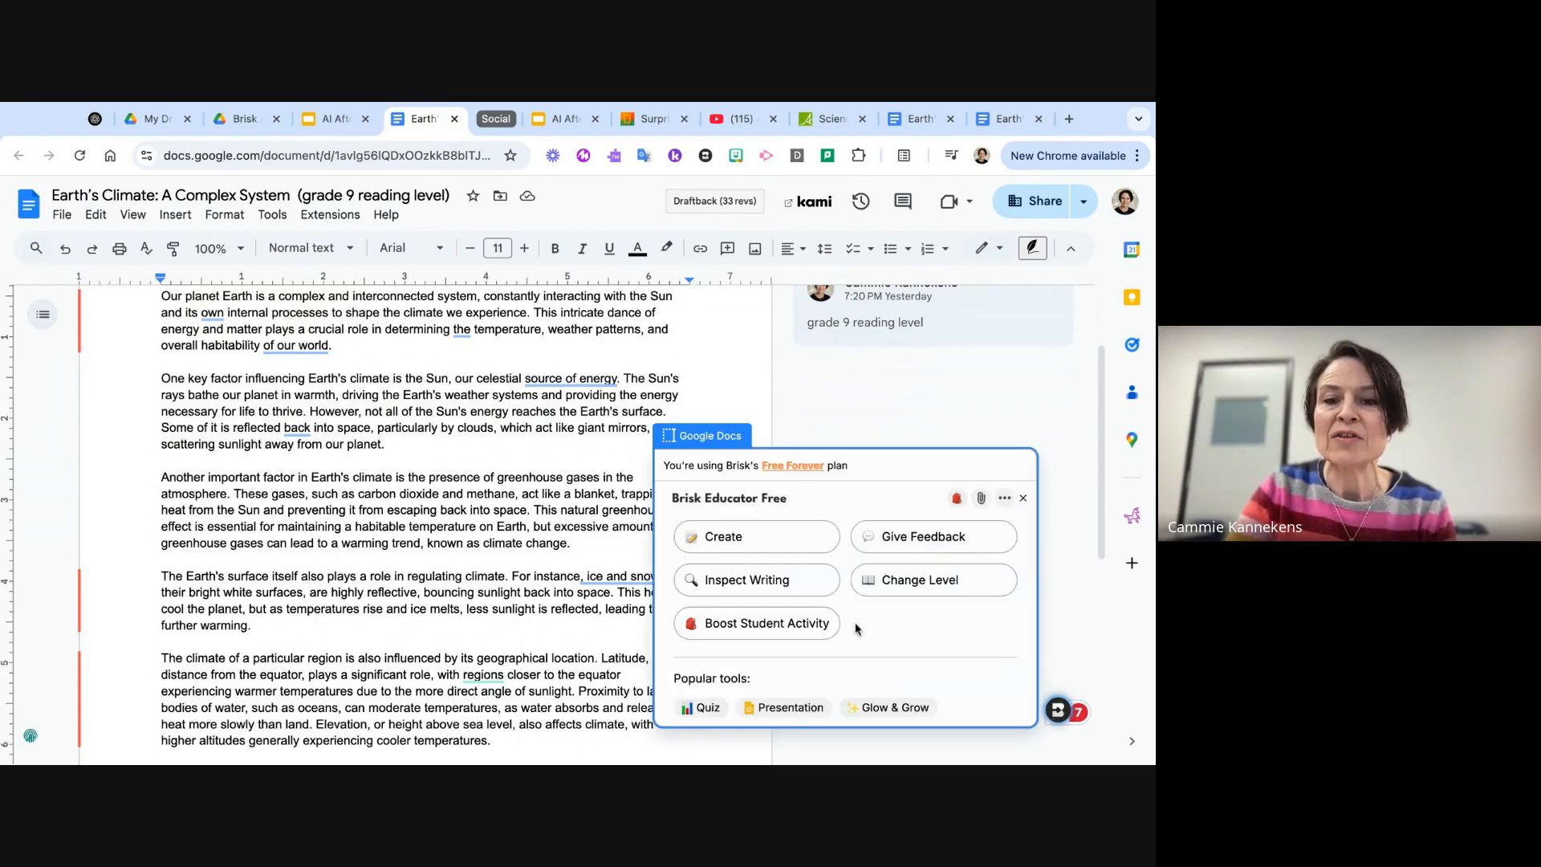
pyautogui.click(724, 539)
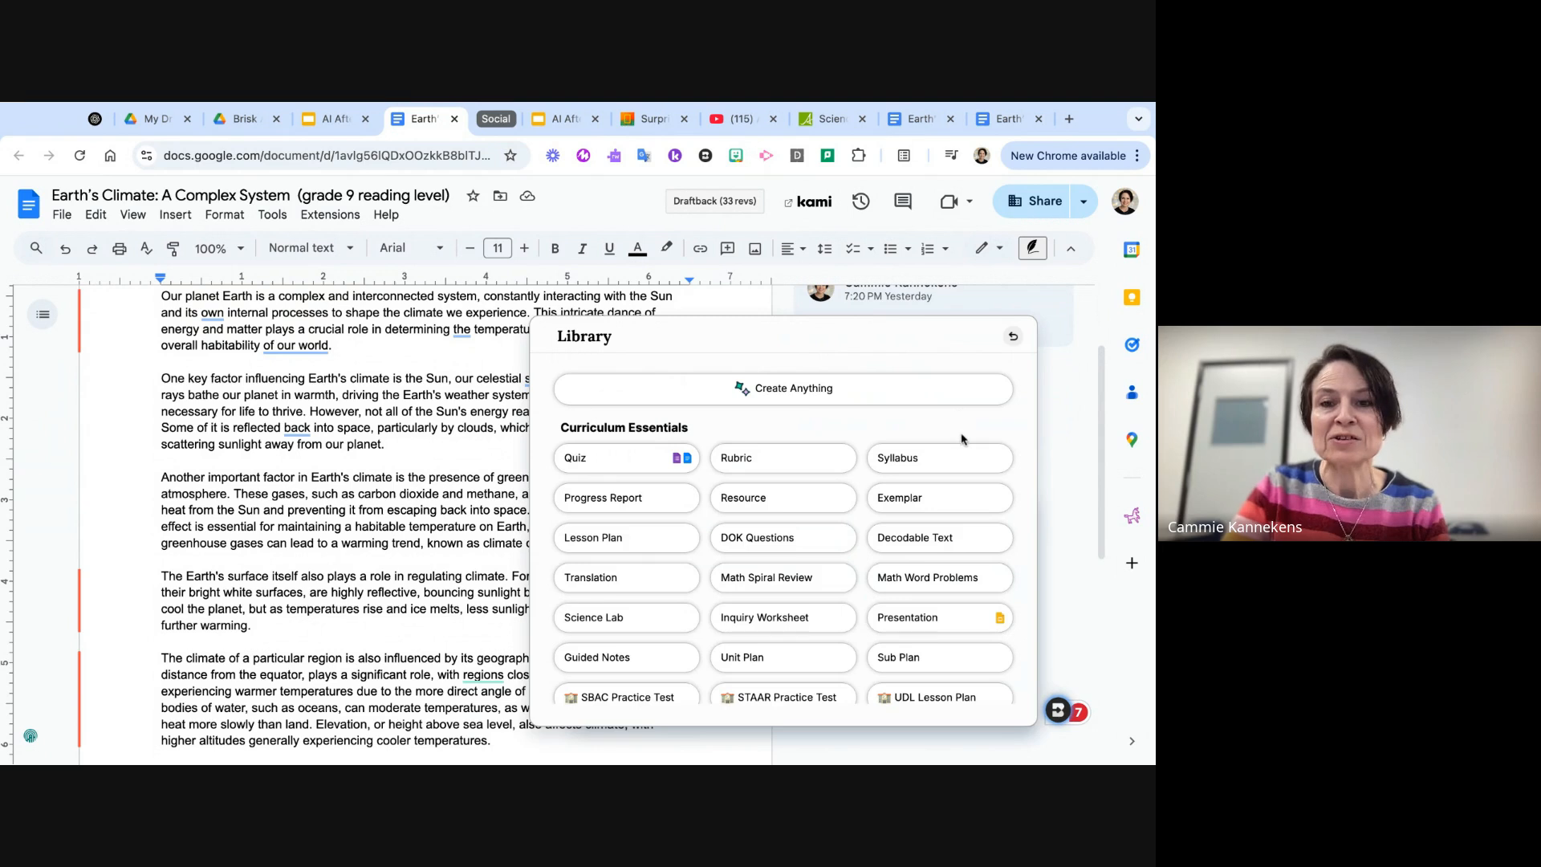
pyautogui.scroll(-2, 960, 433)
pyautogui.scroll(-1, 960, 440)
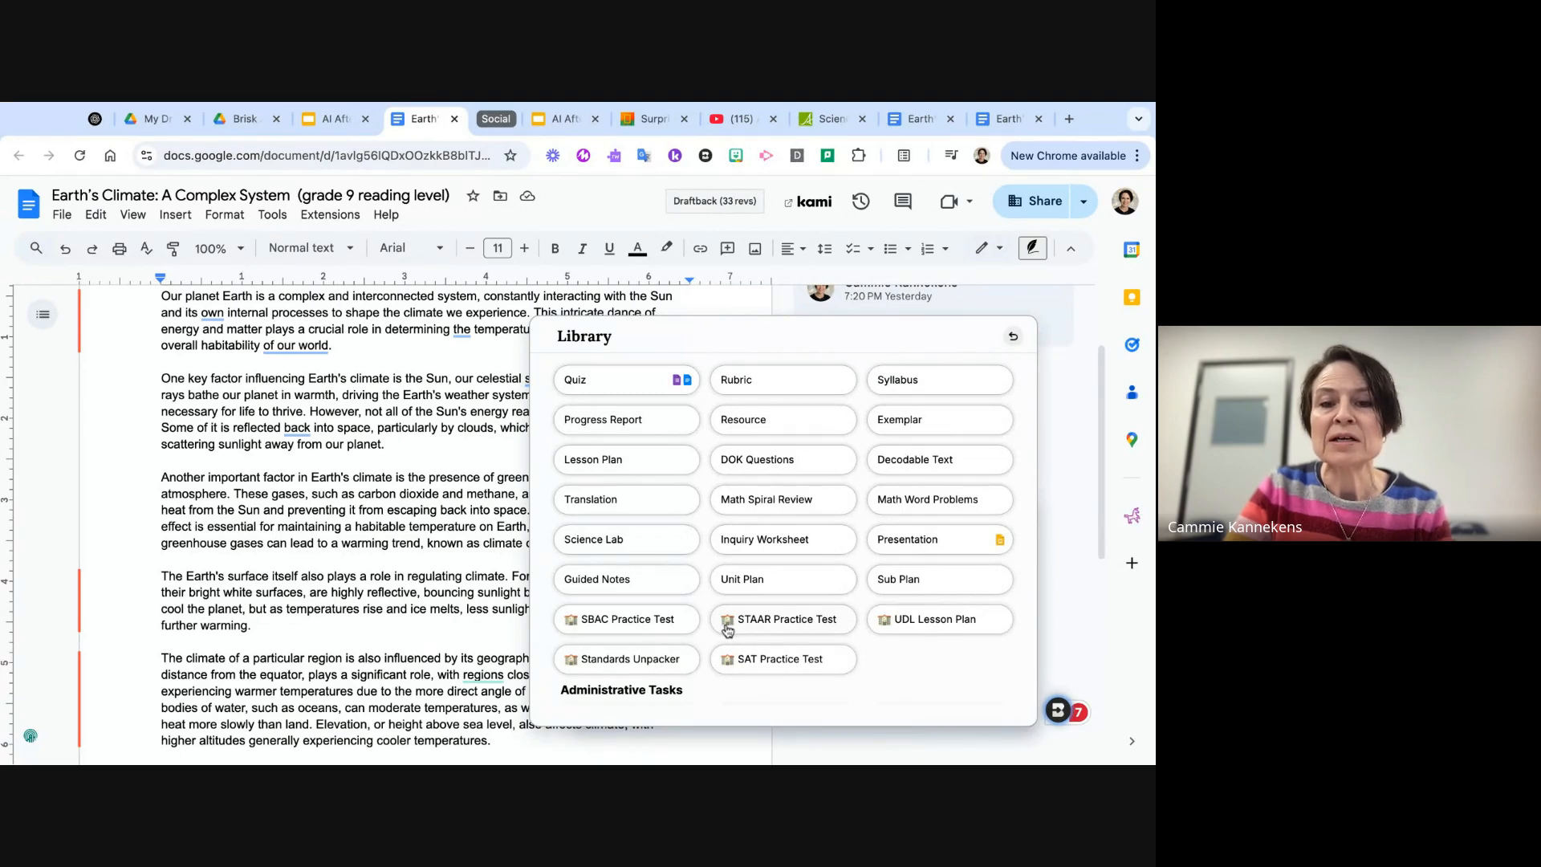
pyautogui.scroll(-5, 728, 628)
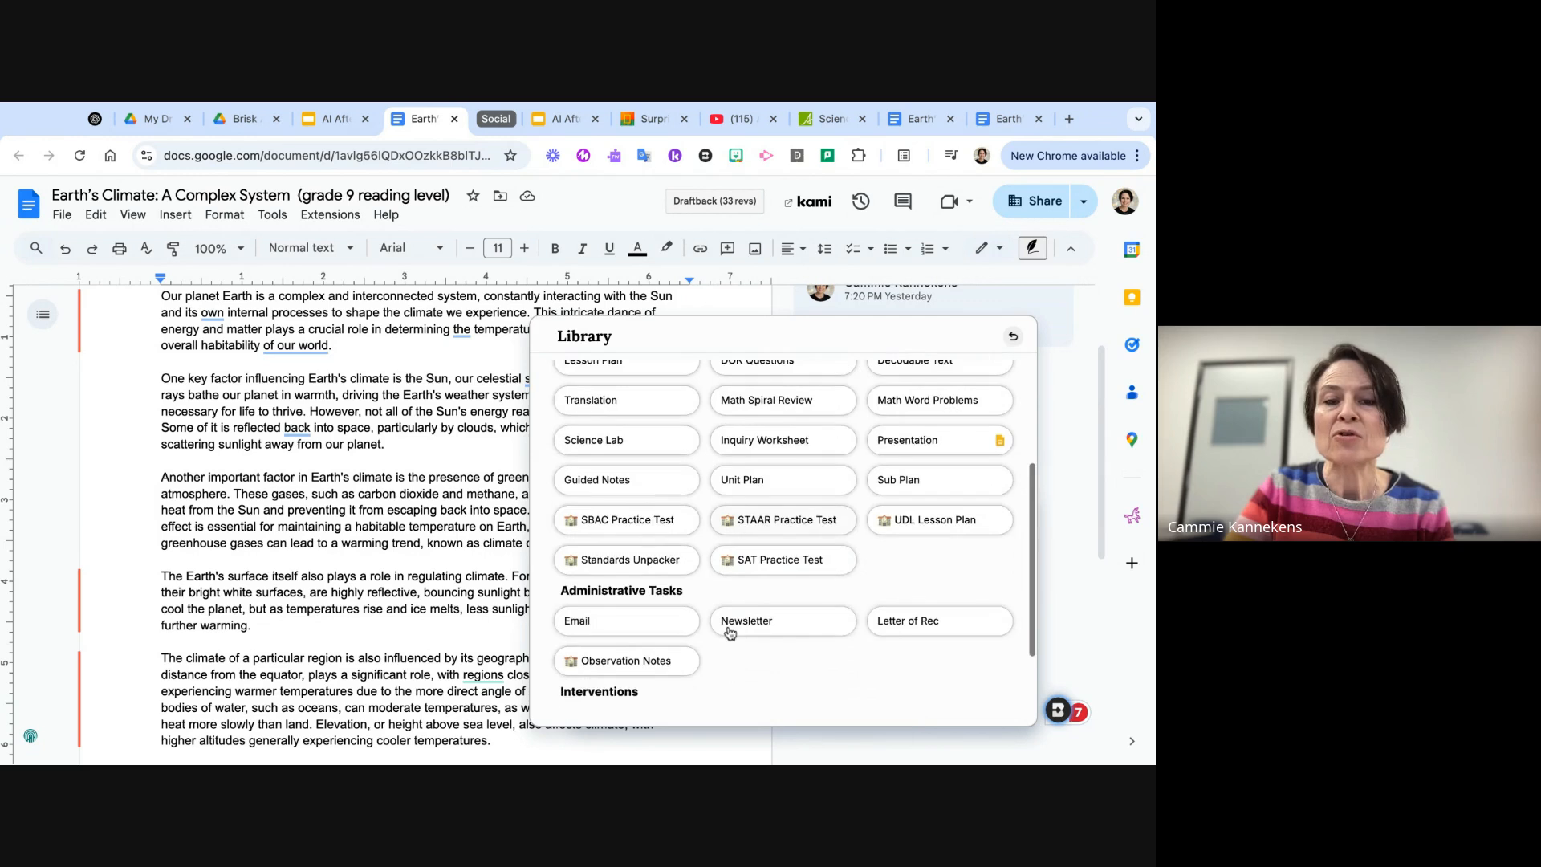
pyautogui.scroll(4, 729, 633)
pyautogui.scroll(3, 919, 476)
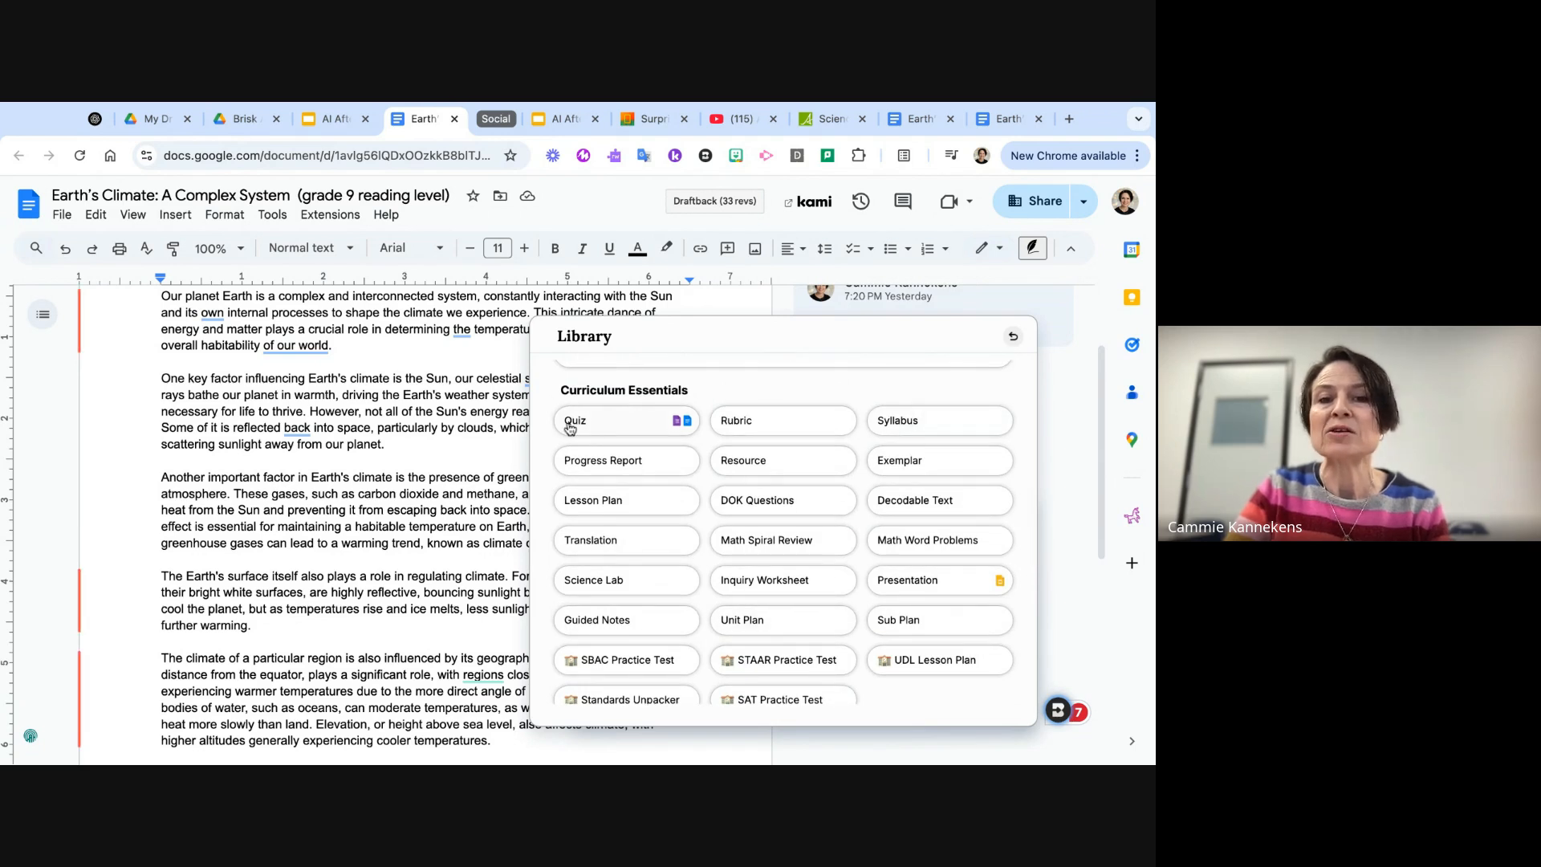
pyautogui.click(585, 421)
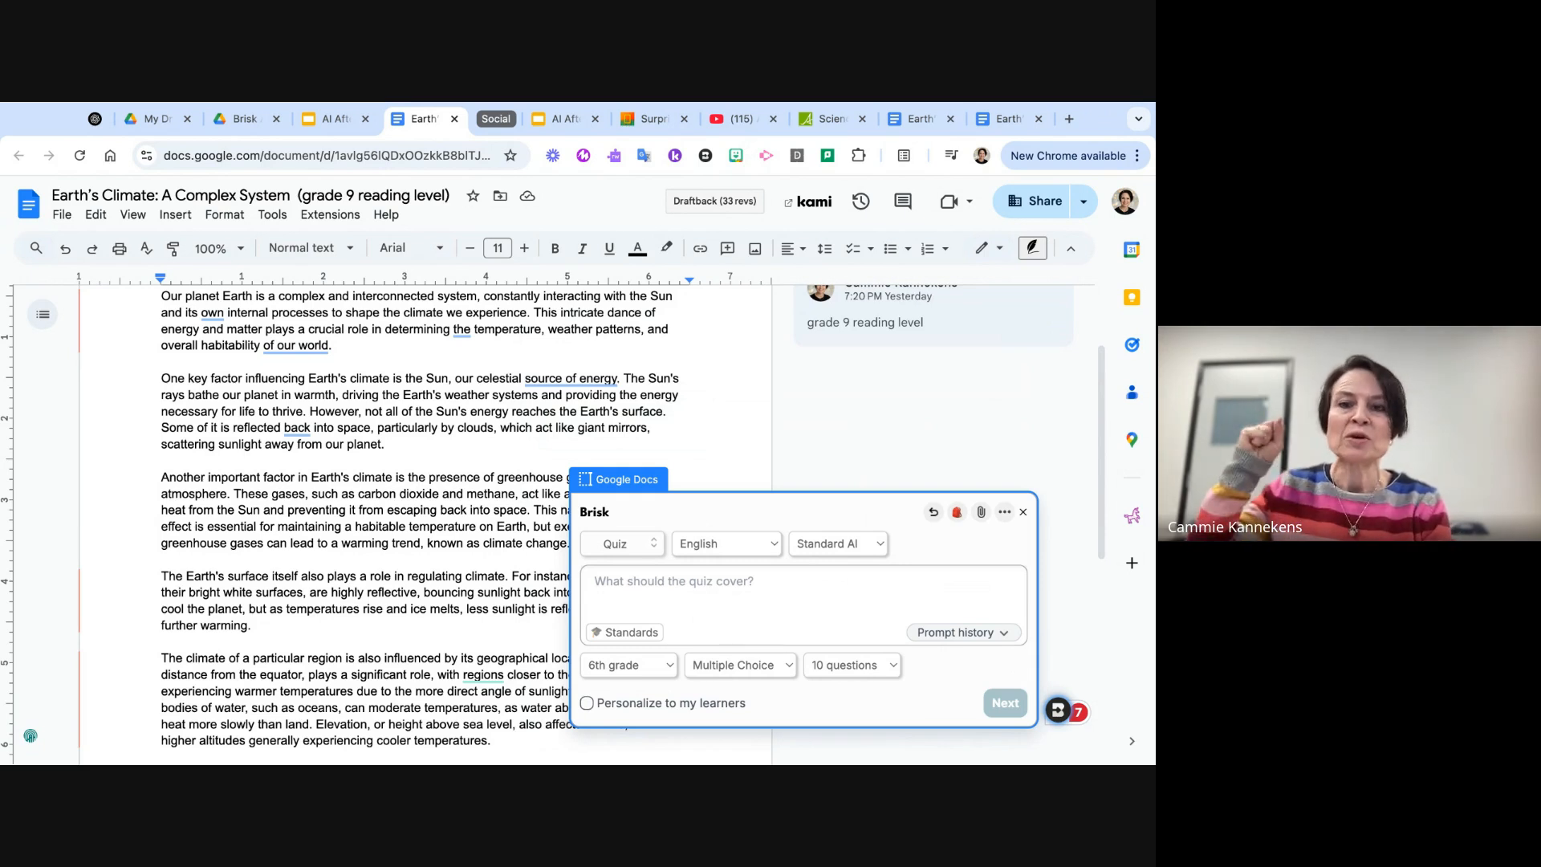
# - Set the quiz to cover "All of the content in this document" at 9th grade level with 7 questions
pyautogui.click(614, 586)
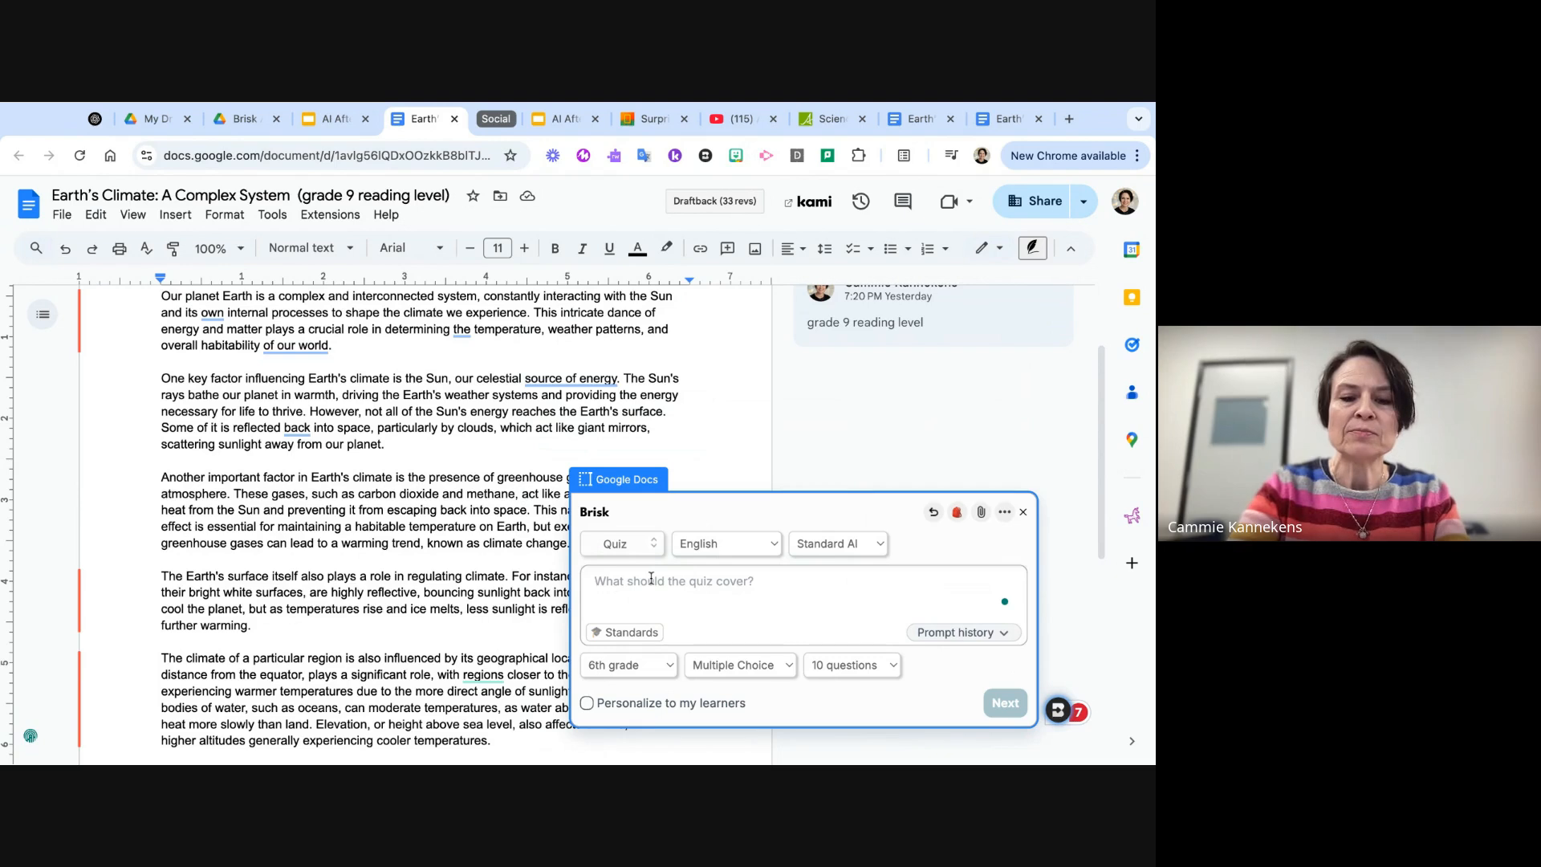
pyautogui.write('All of the conte')
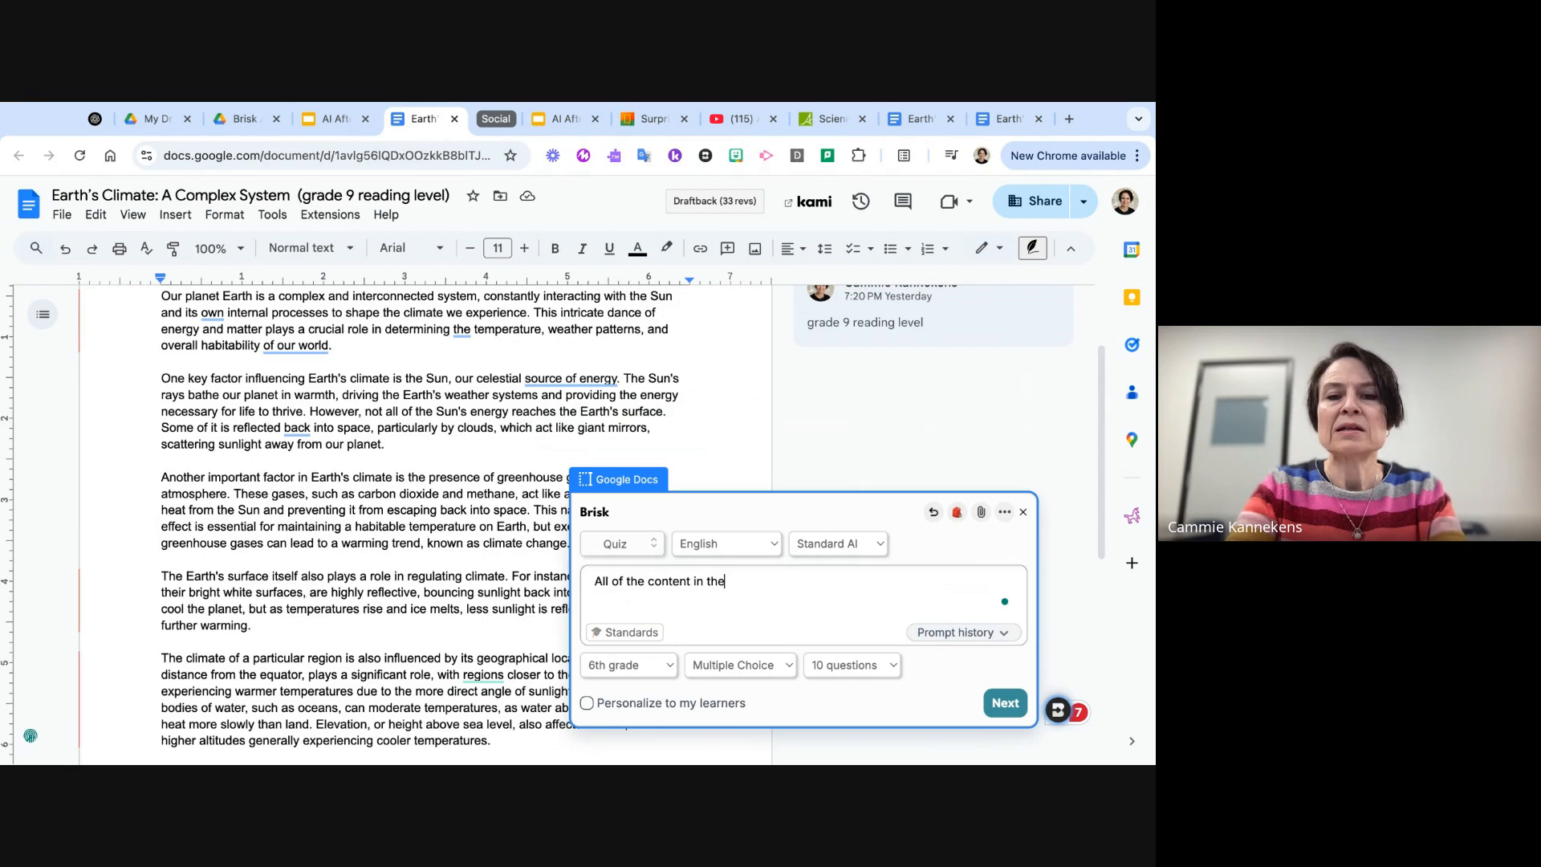
pyautogui.write('nt in this document')
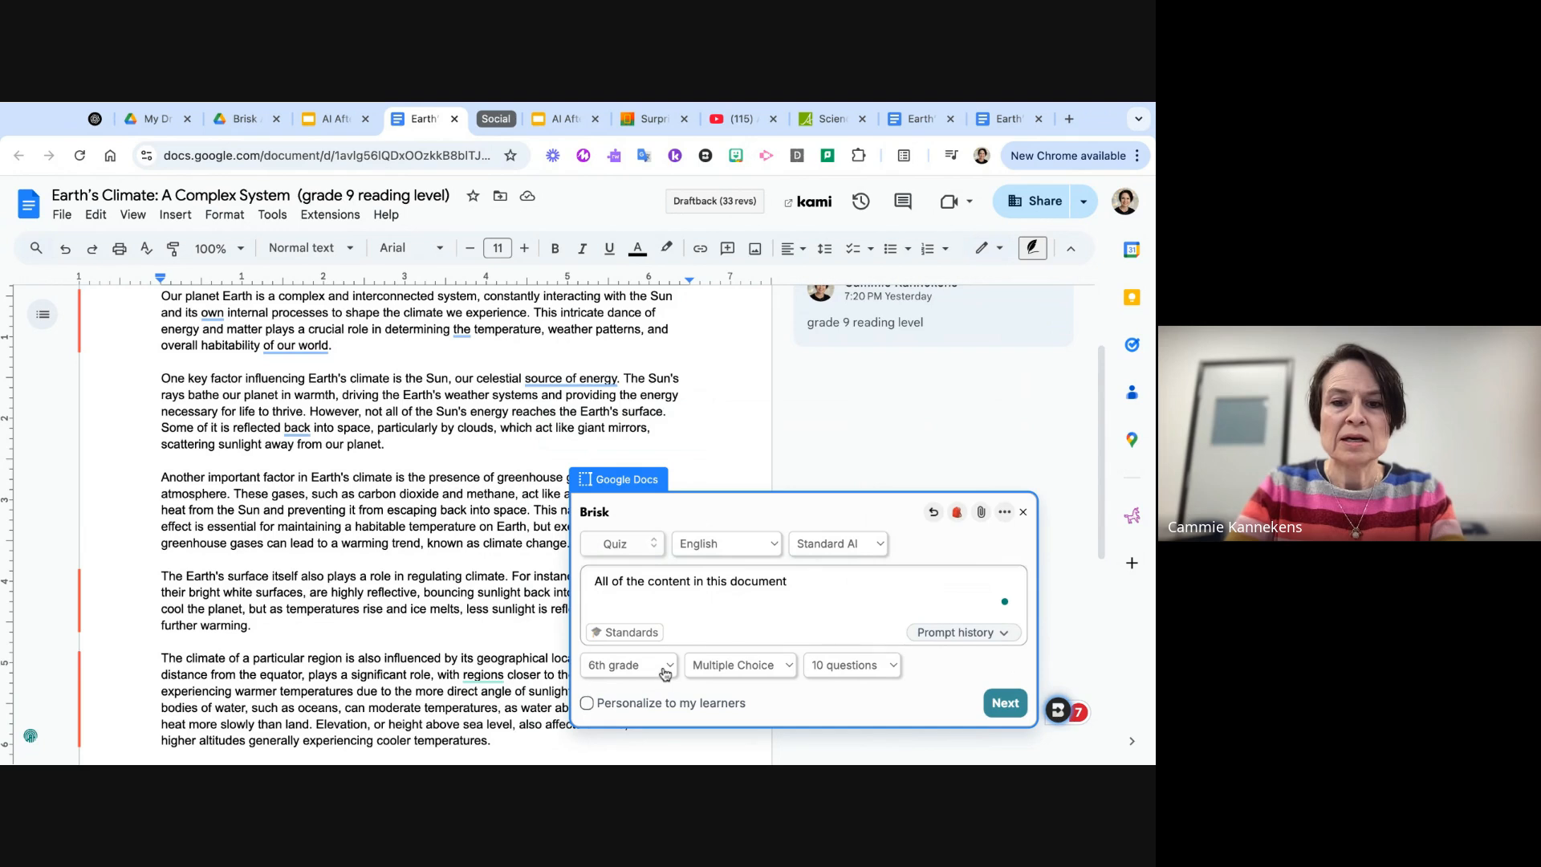
pyautogui.click(664, 673)
pyautogui.click(665, 674)
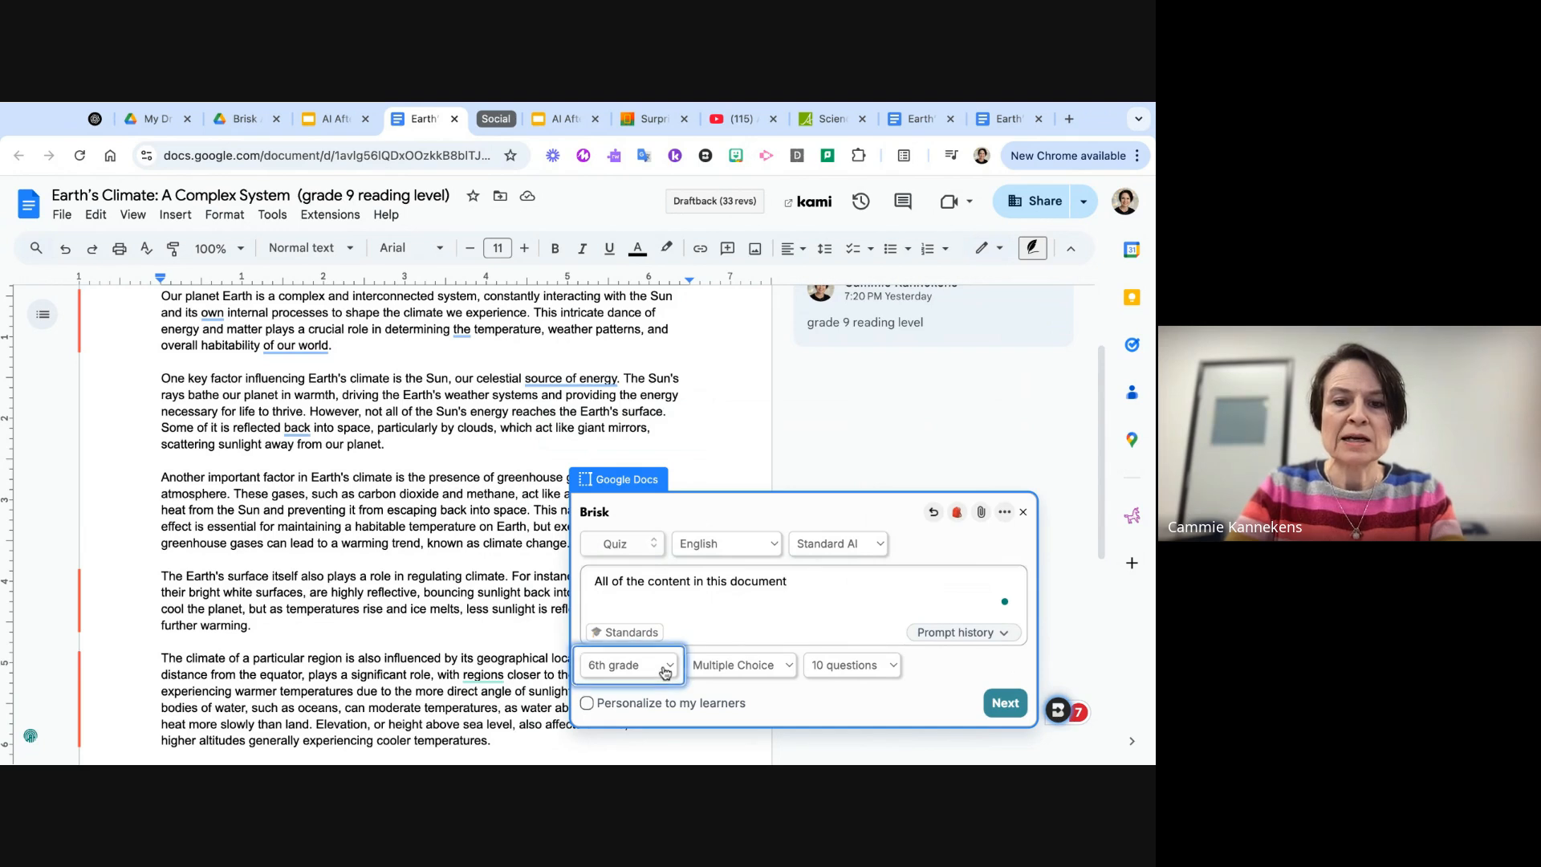
pyautogui.click(846, 671)
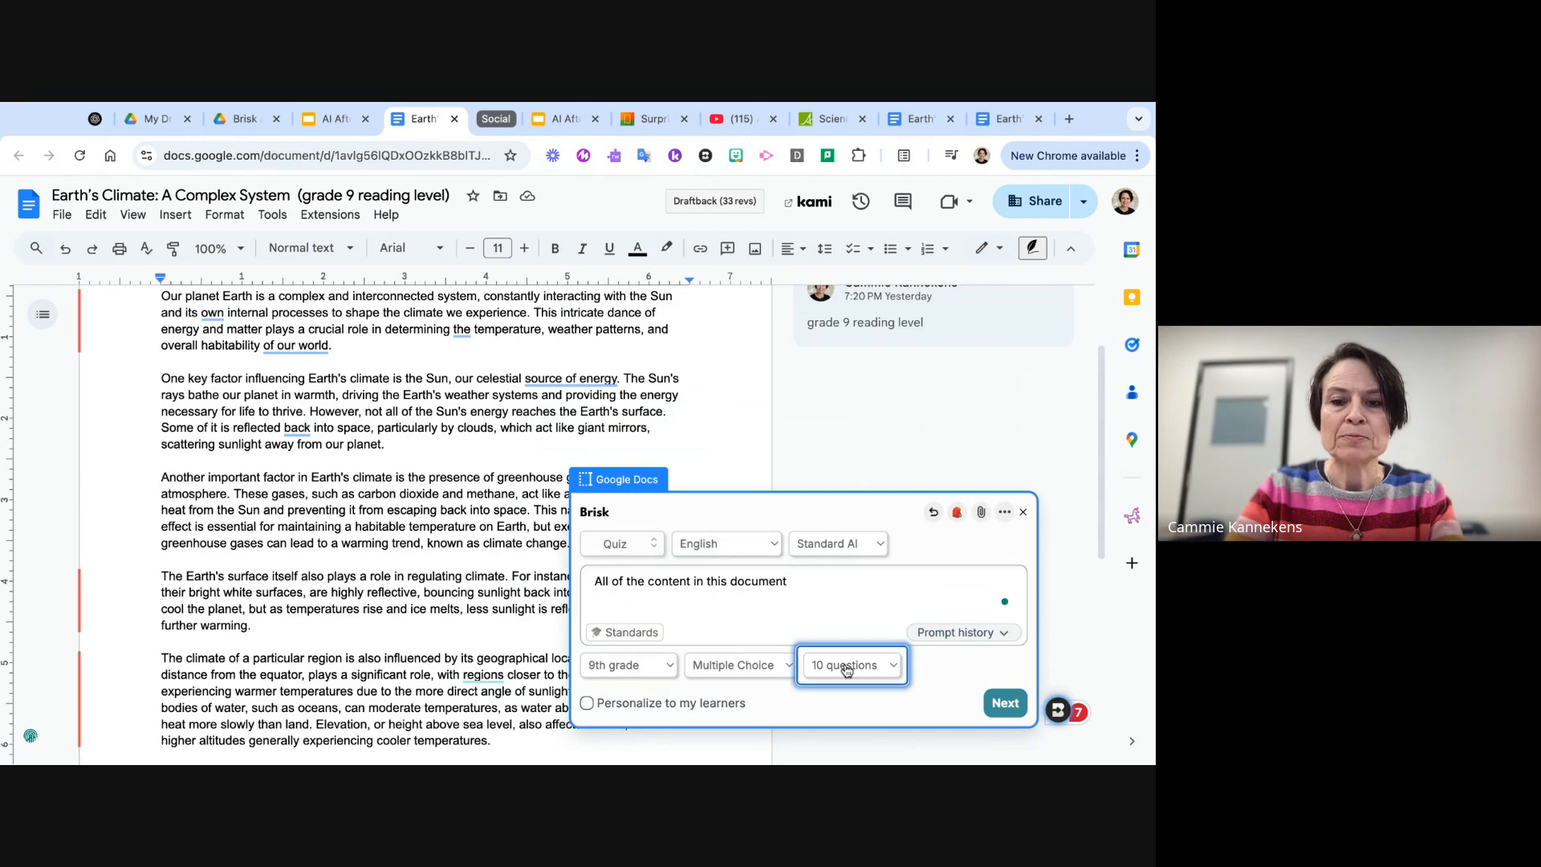
pyautogui.click(873, 610)
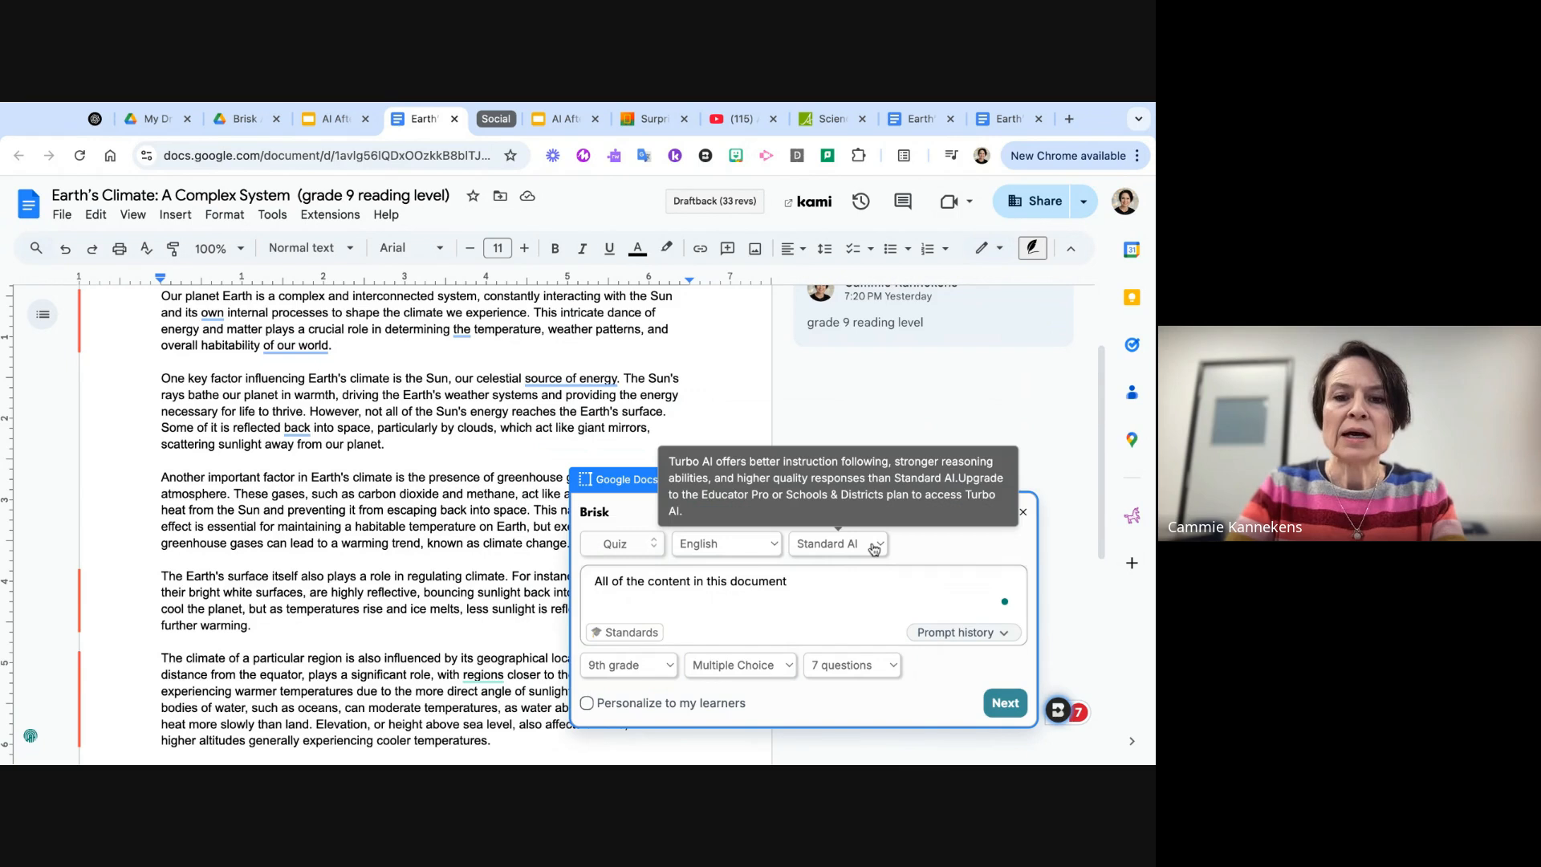
# - Look at the curriculum standards available for the quiz, including the region choices, and return without adding one
pyautogui.click(634, 632)
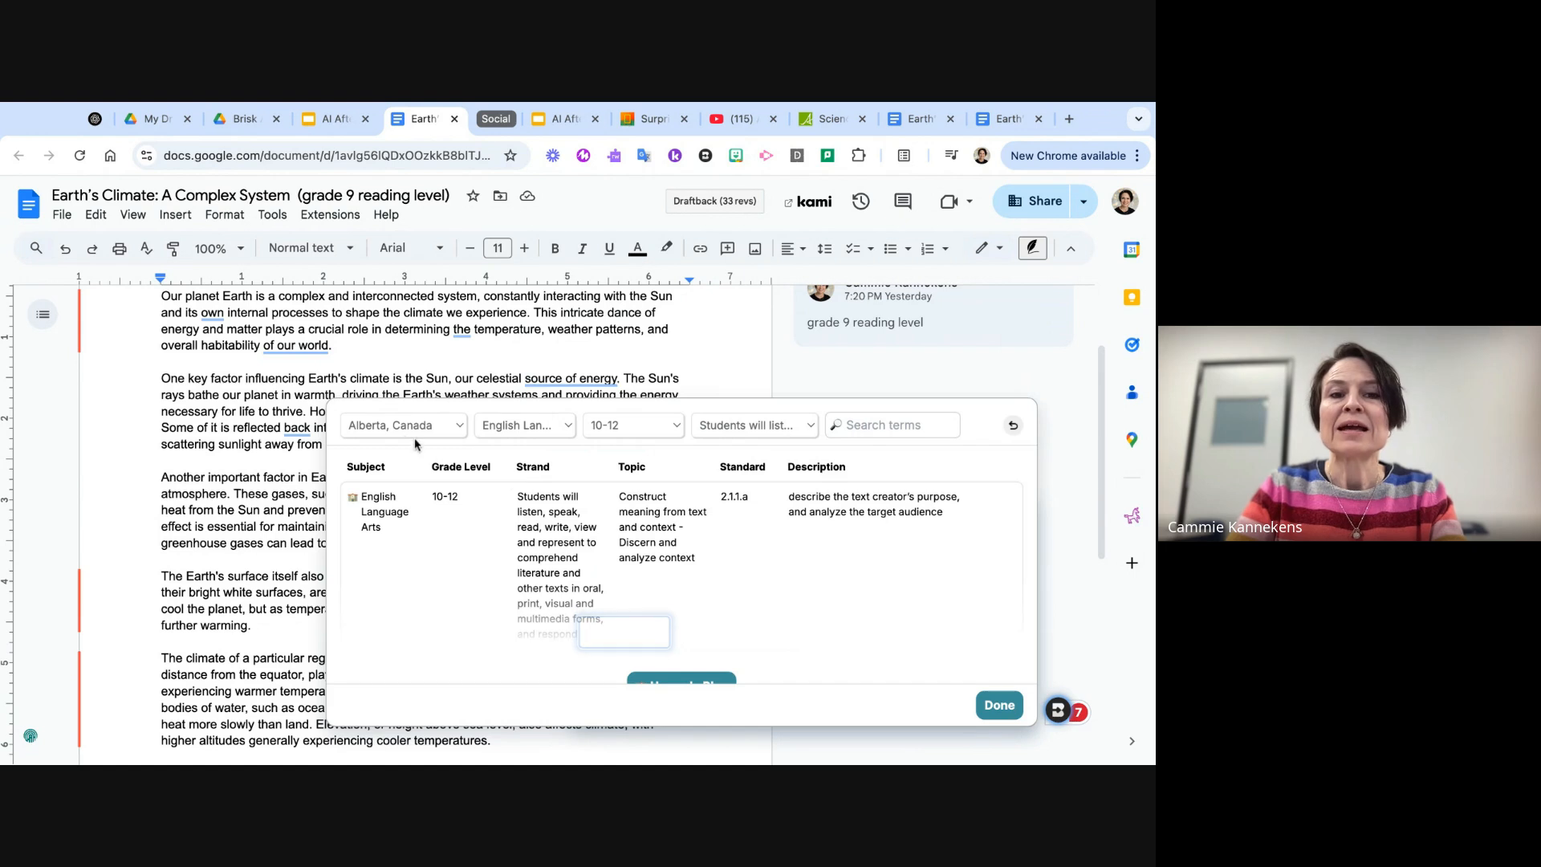
pyautogui.click(407, 434)
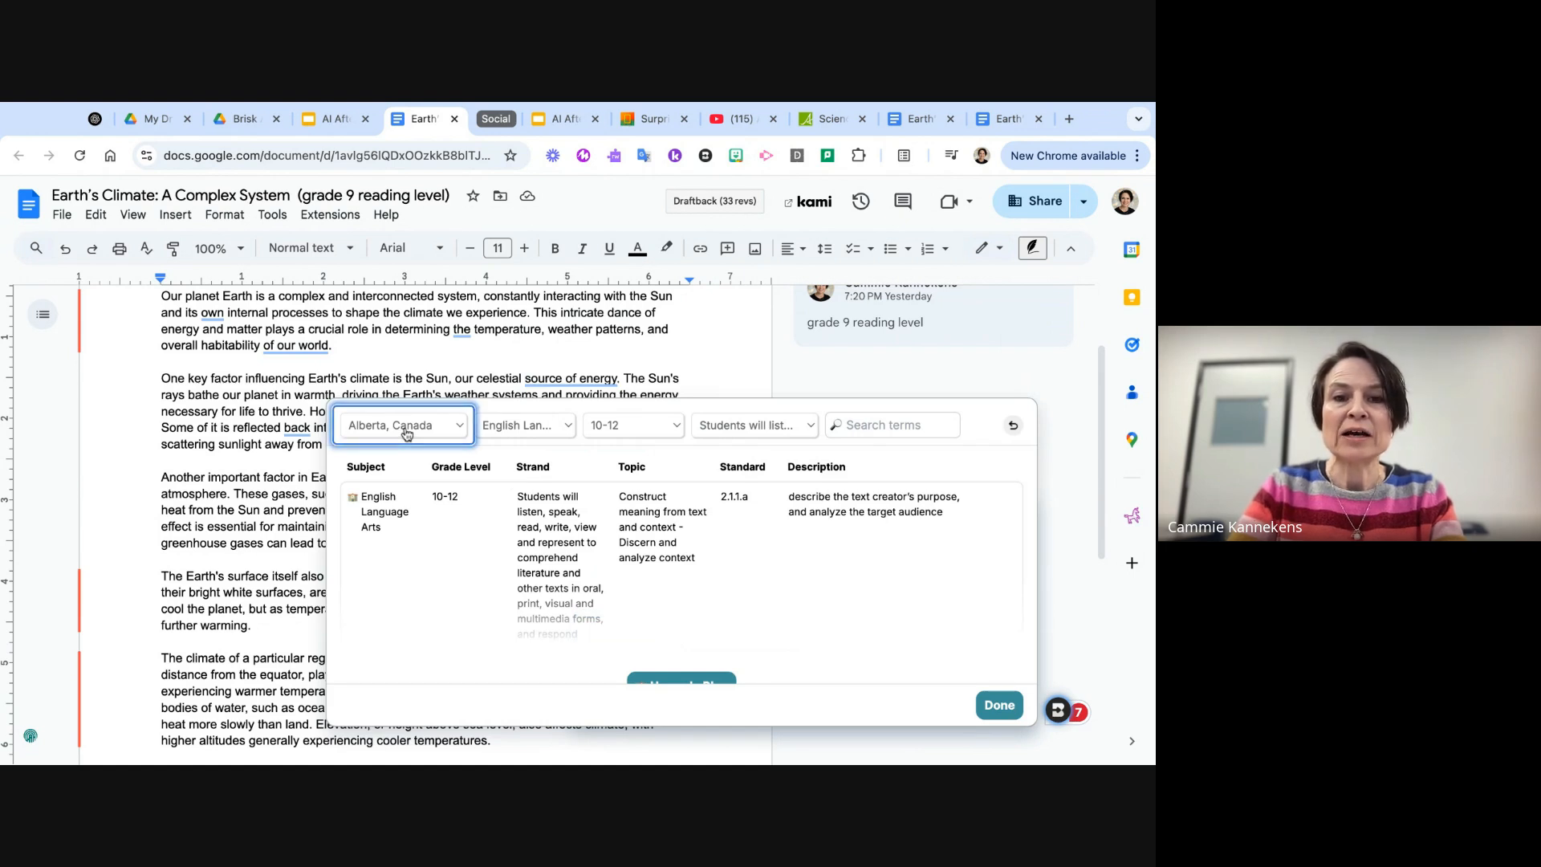
pyautogui.click(407, 434)
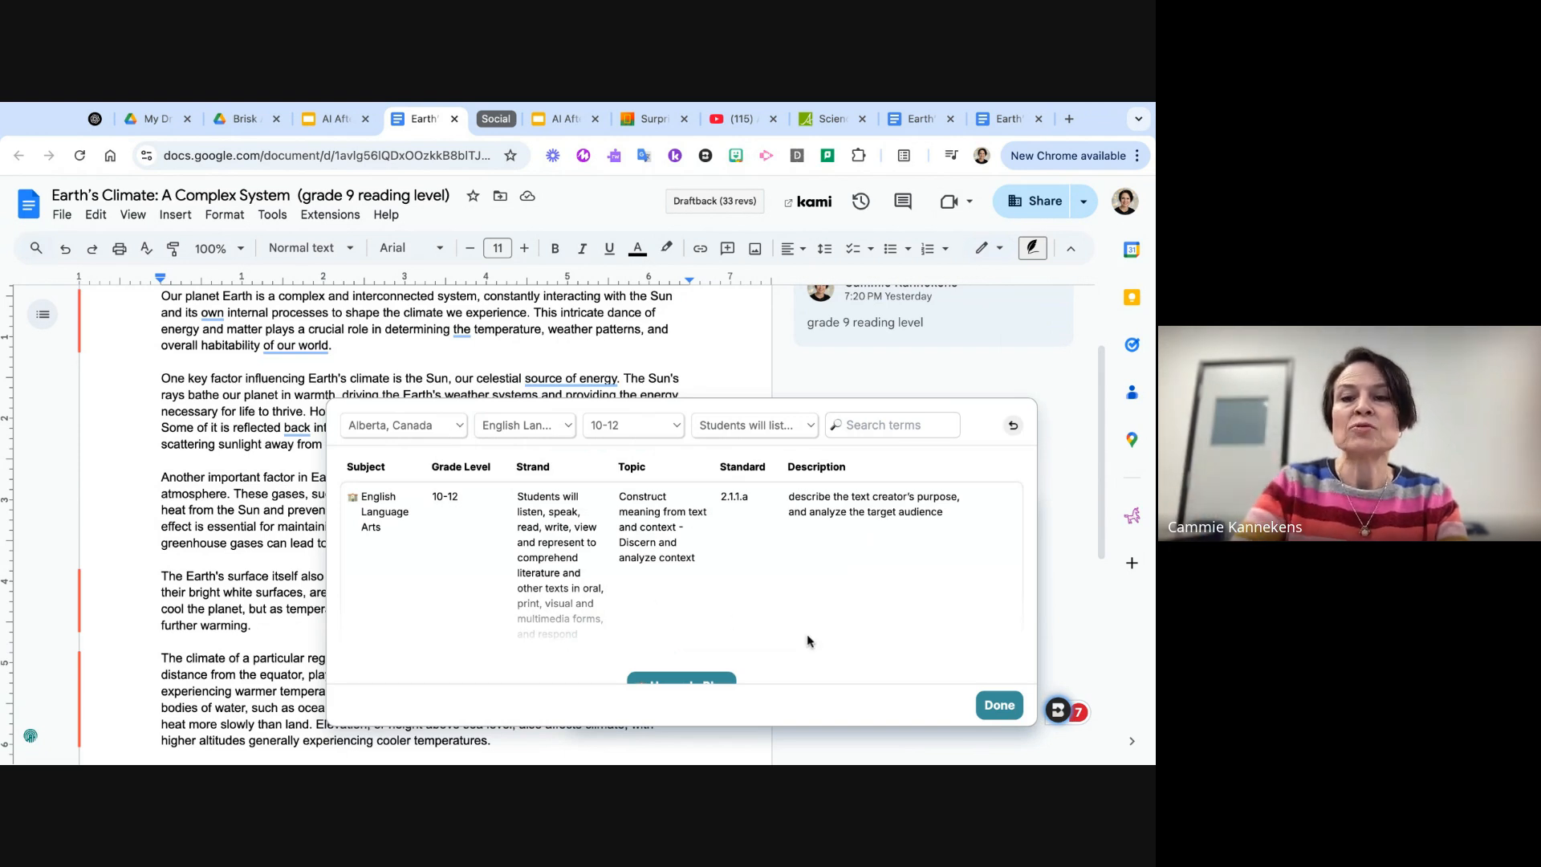
pyautogui.click(1009, 709)
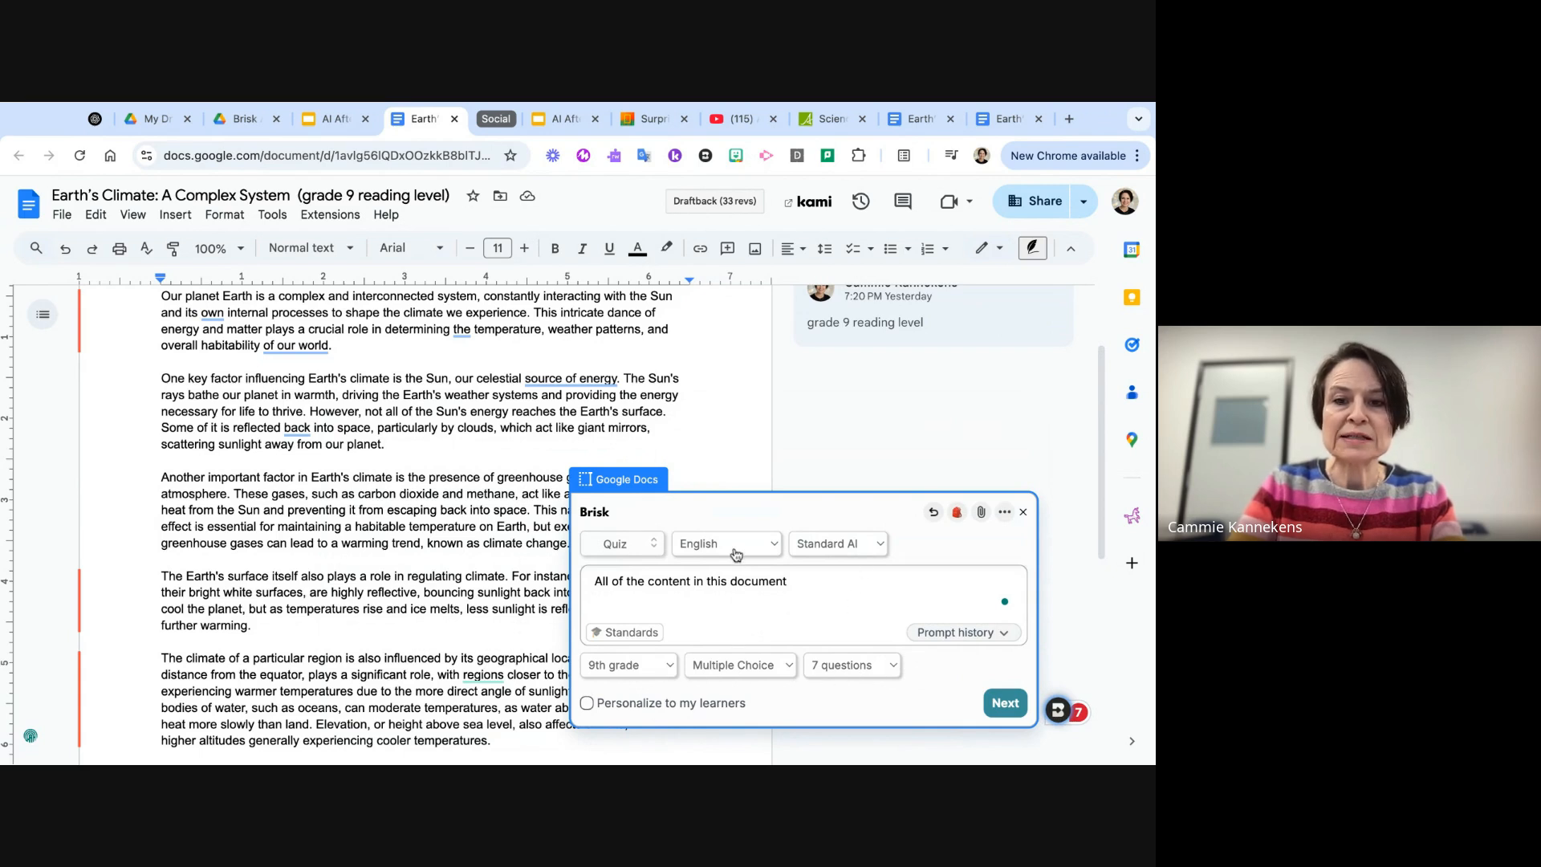
# - Generate the multiple-choice quiz as a new Google Form
pyautogui.click(1008, 704)
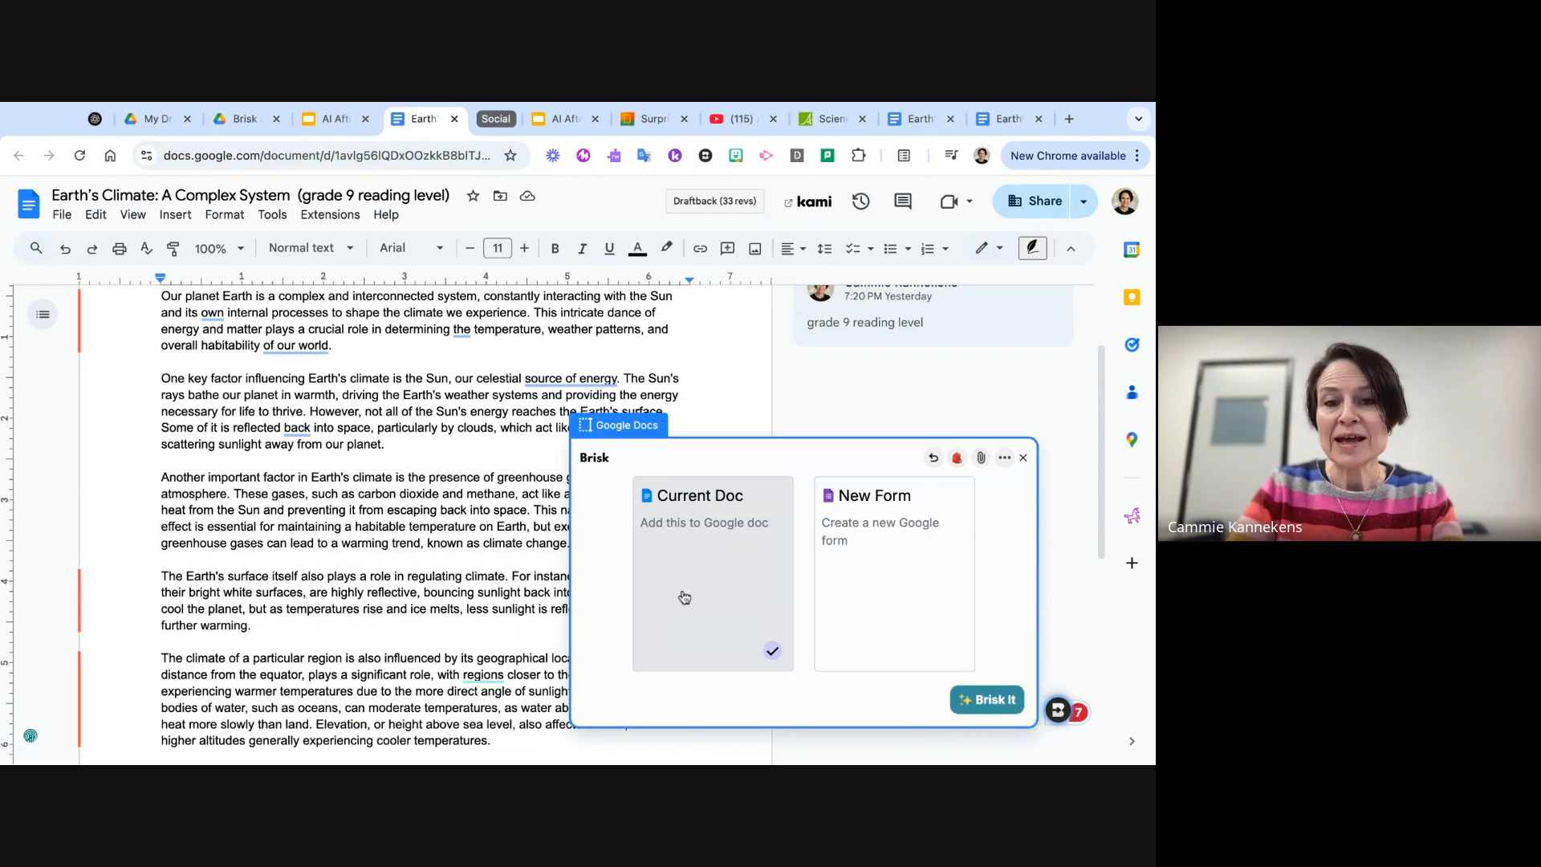
pyautogui.click(890, 583)
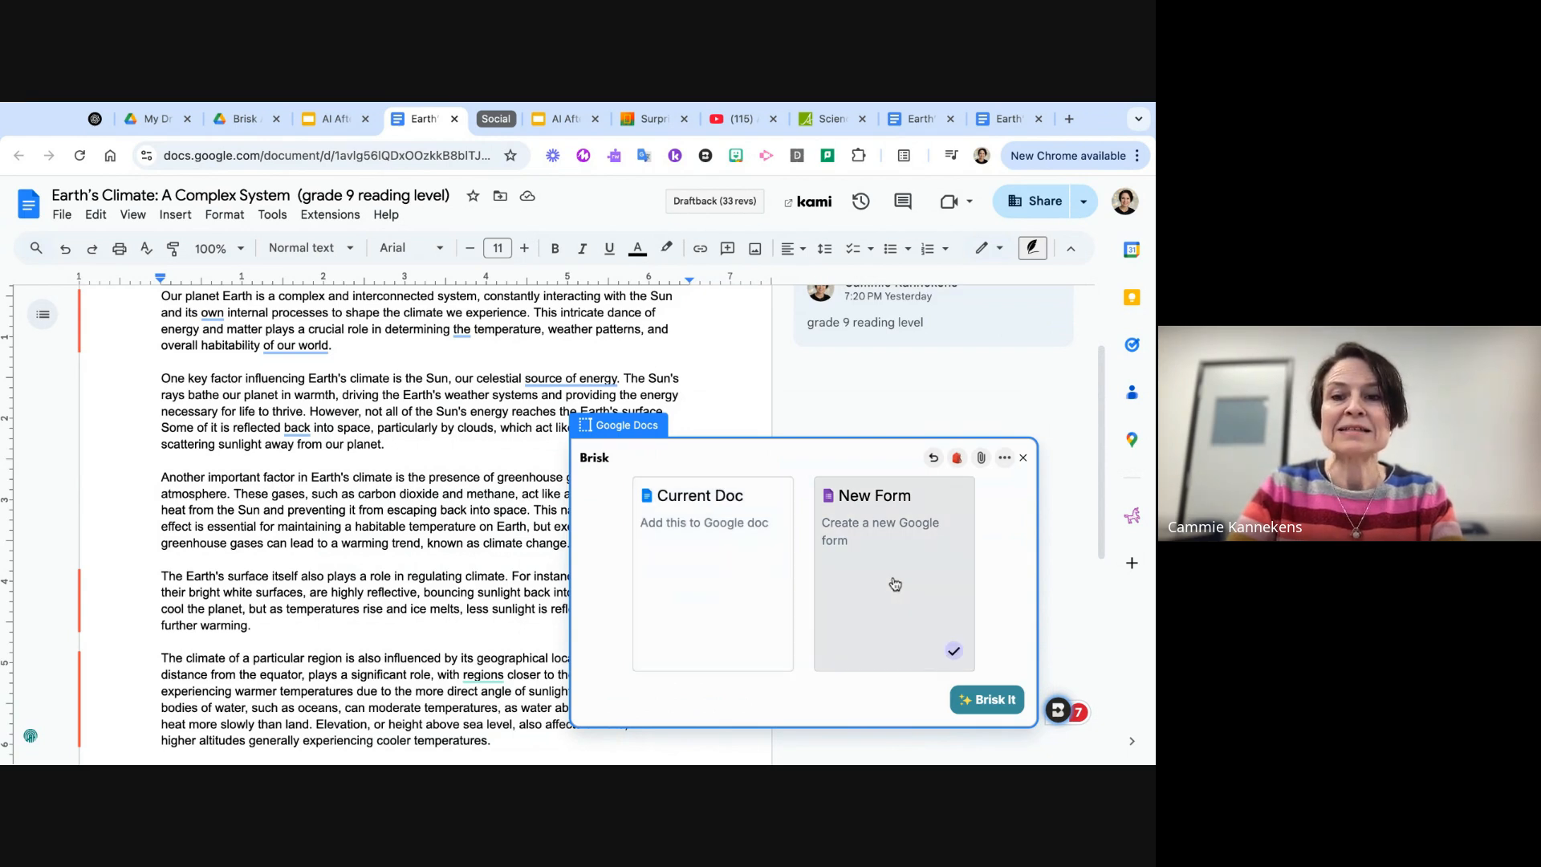
pyautogui.click(994, 710)
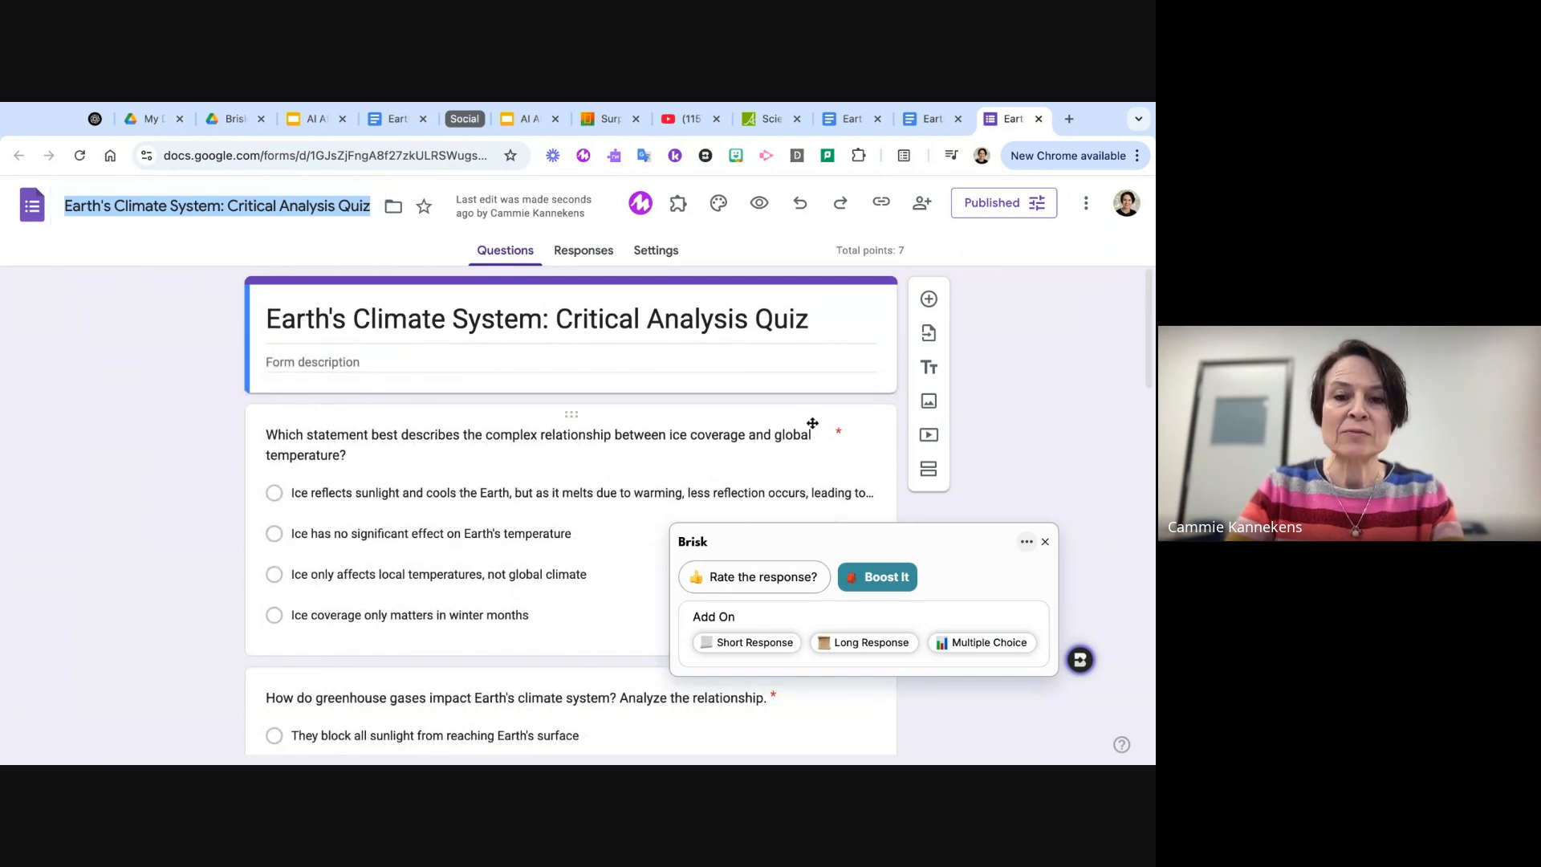
# - Review the first quiz questions and check the marked answers for Earth's primary energy source and the effect of greenhouse gases
pyautogui.scroll(-1, 575, 498)
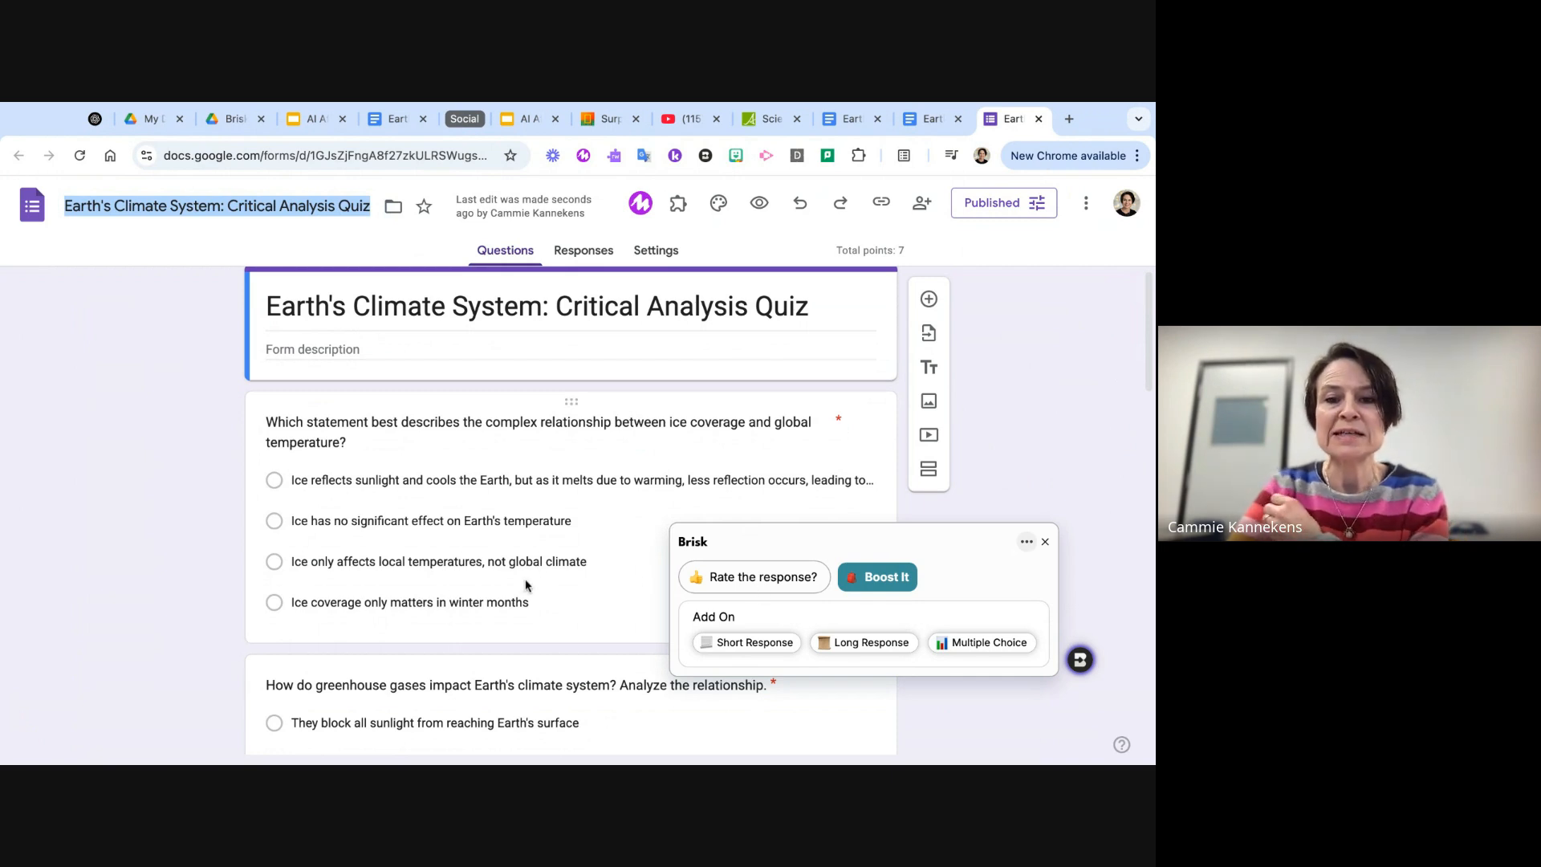
pyautogui.scroll(-3, 521, 569)
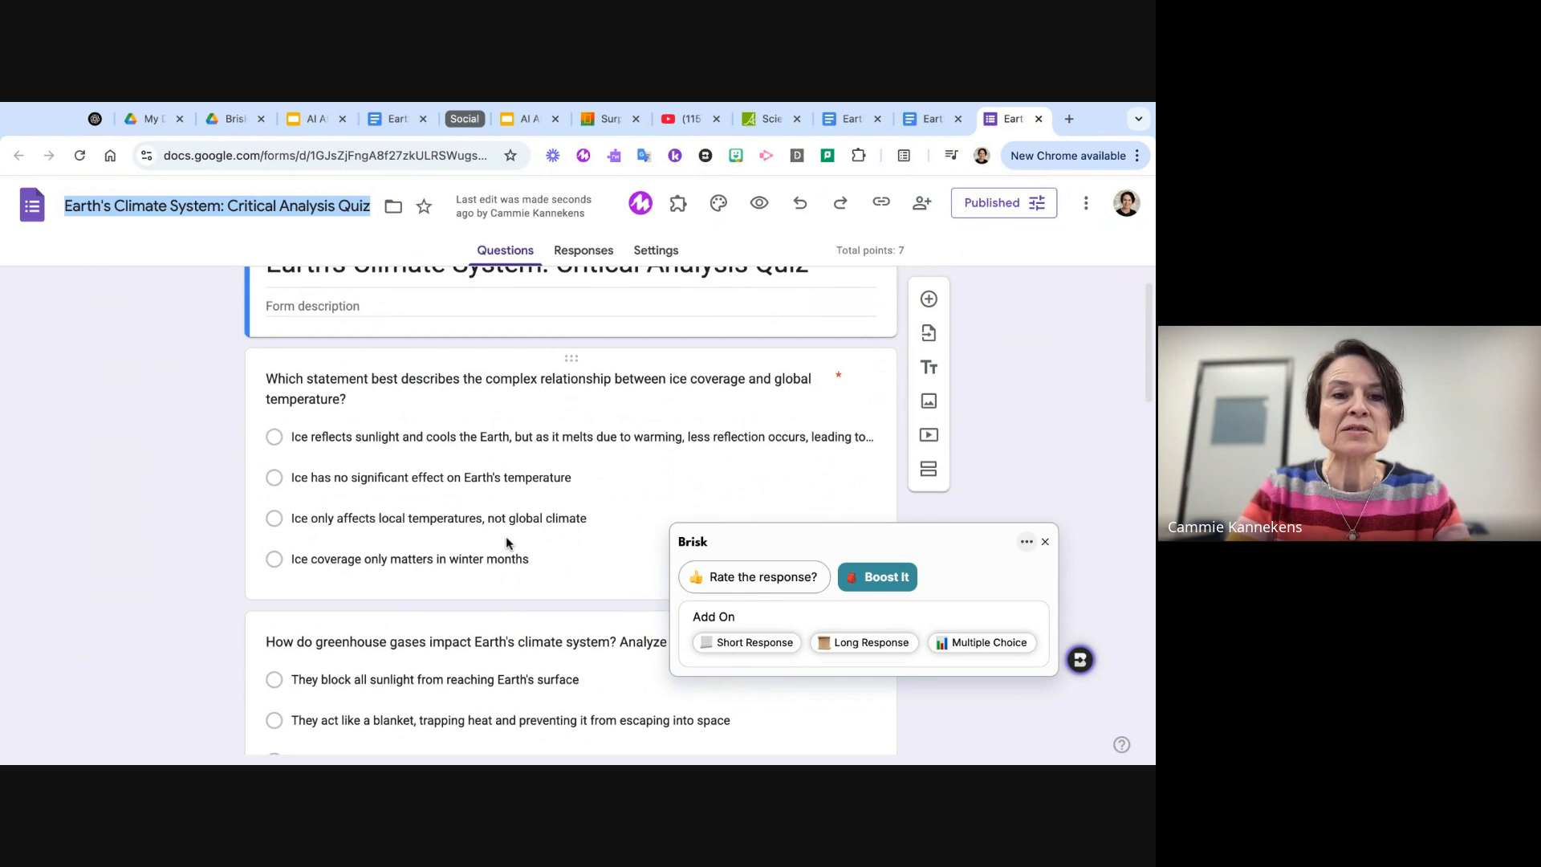
pyautogui.click(616, 477)
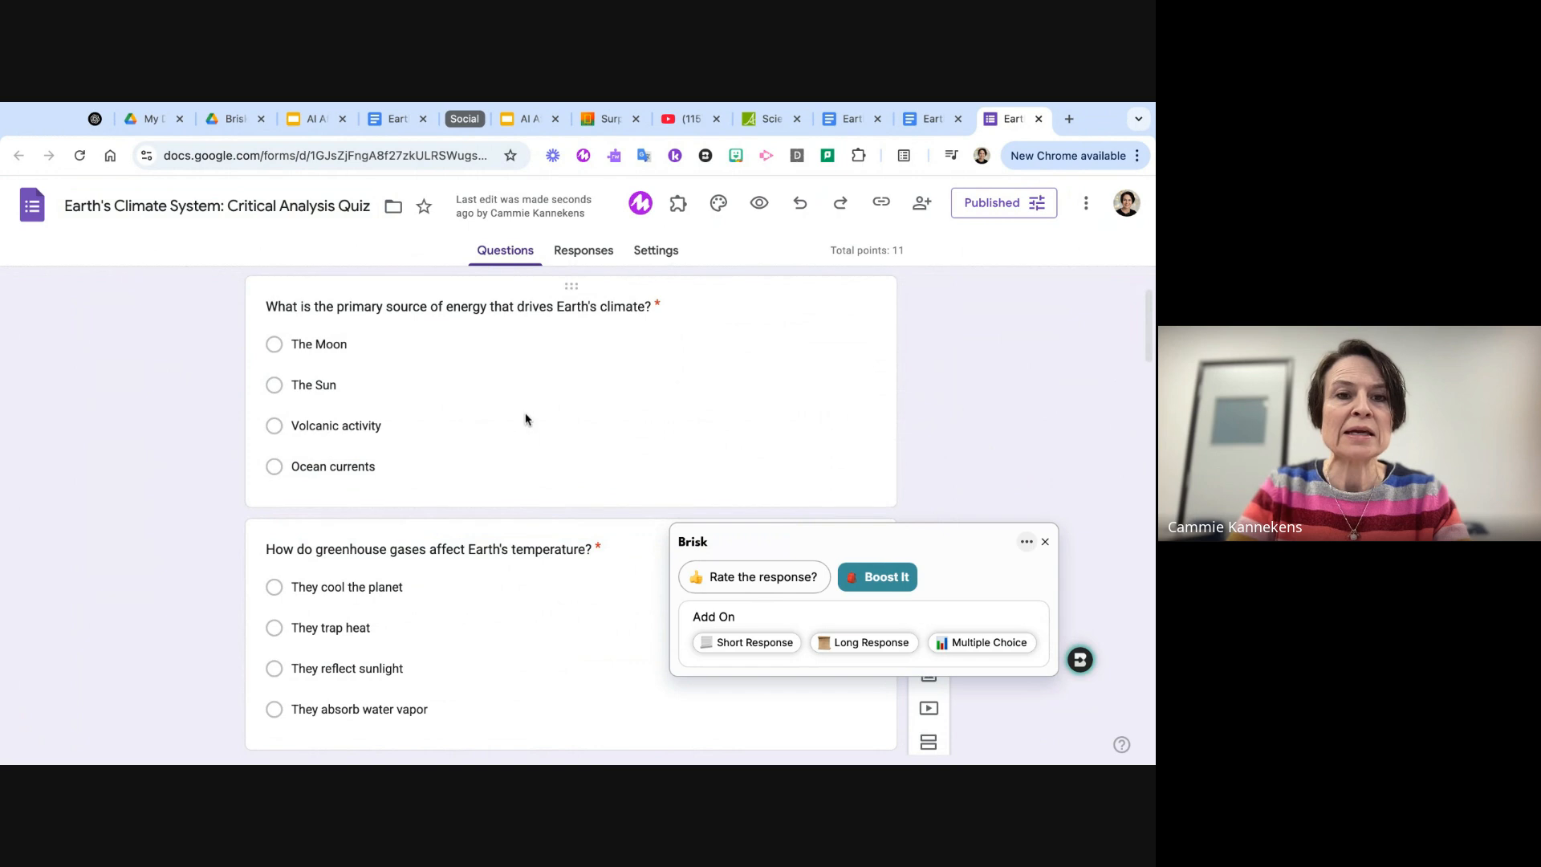
pyautogui.click(522, 406)
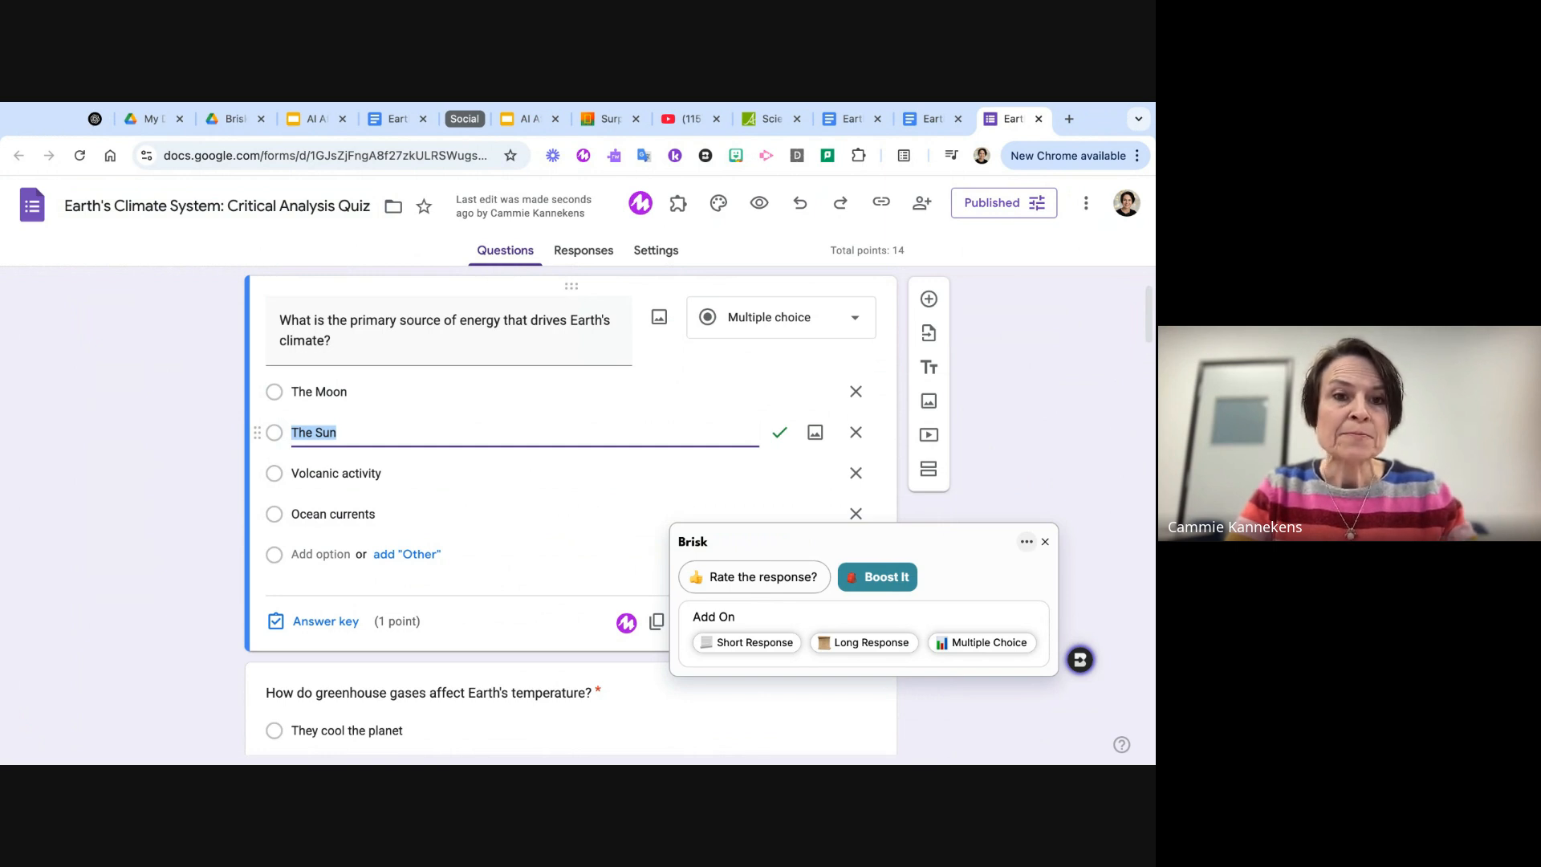
pyautogui.scroll(-3, 513, 542)
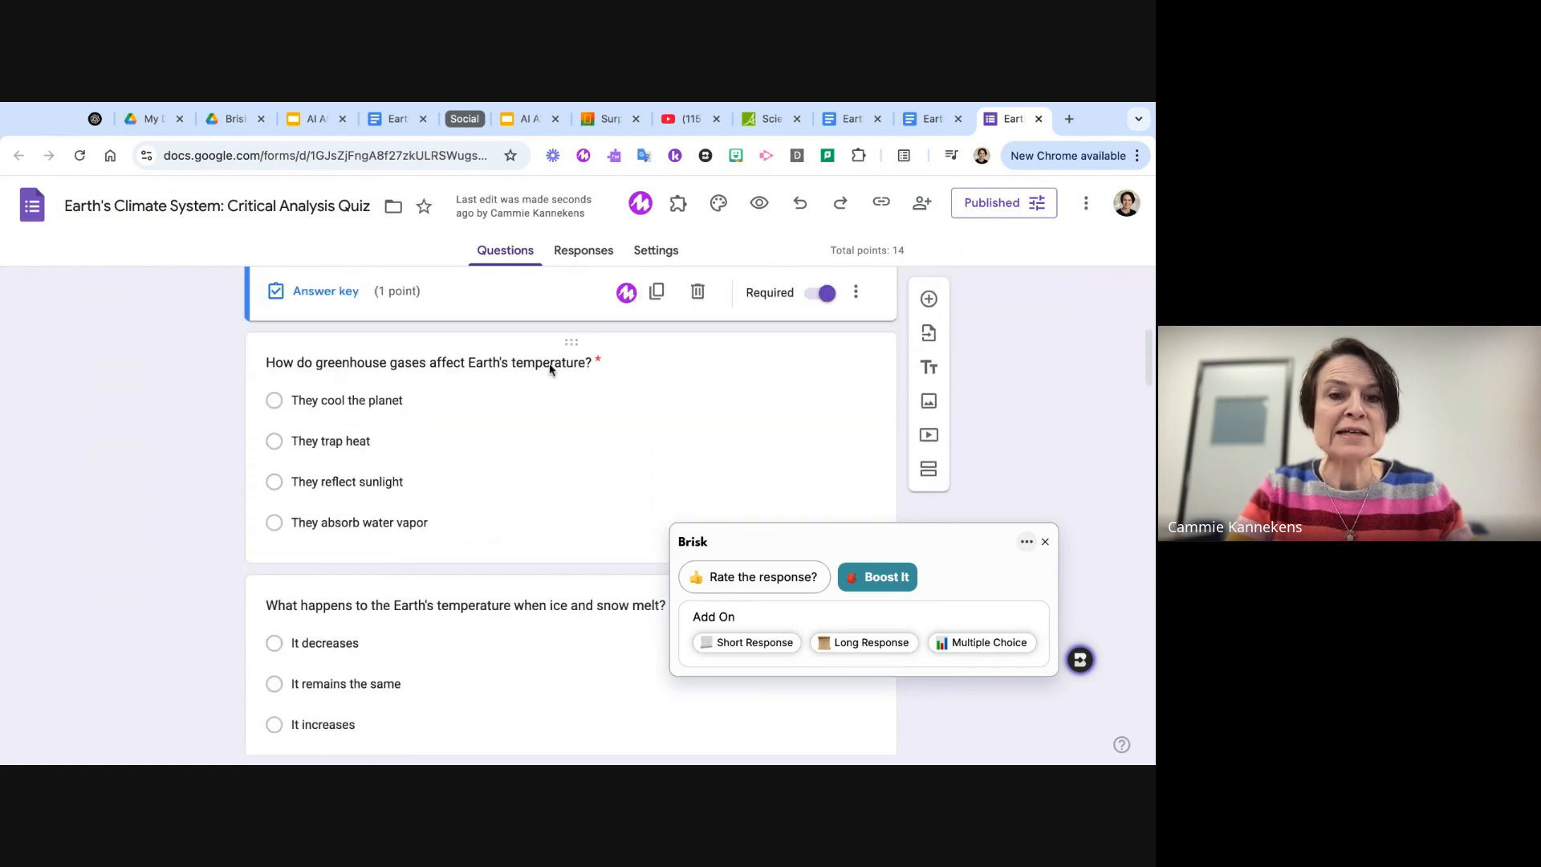
pyautogui.click(584, 394)
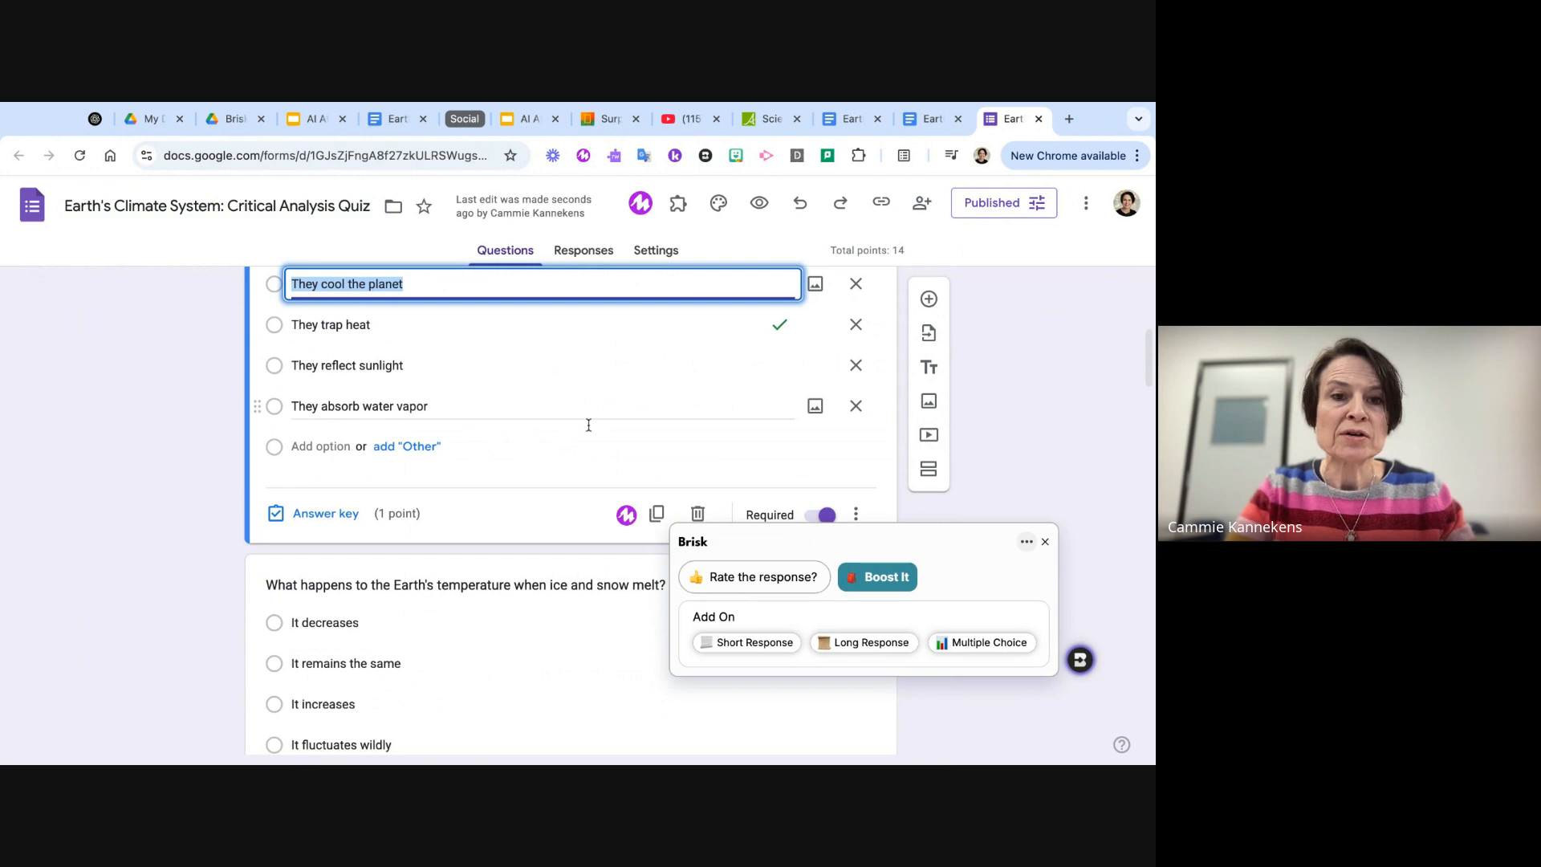
pyautogui.scroll(-3, 579, 432)
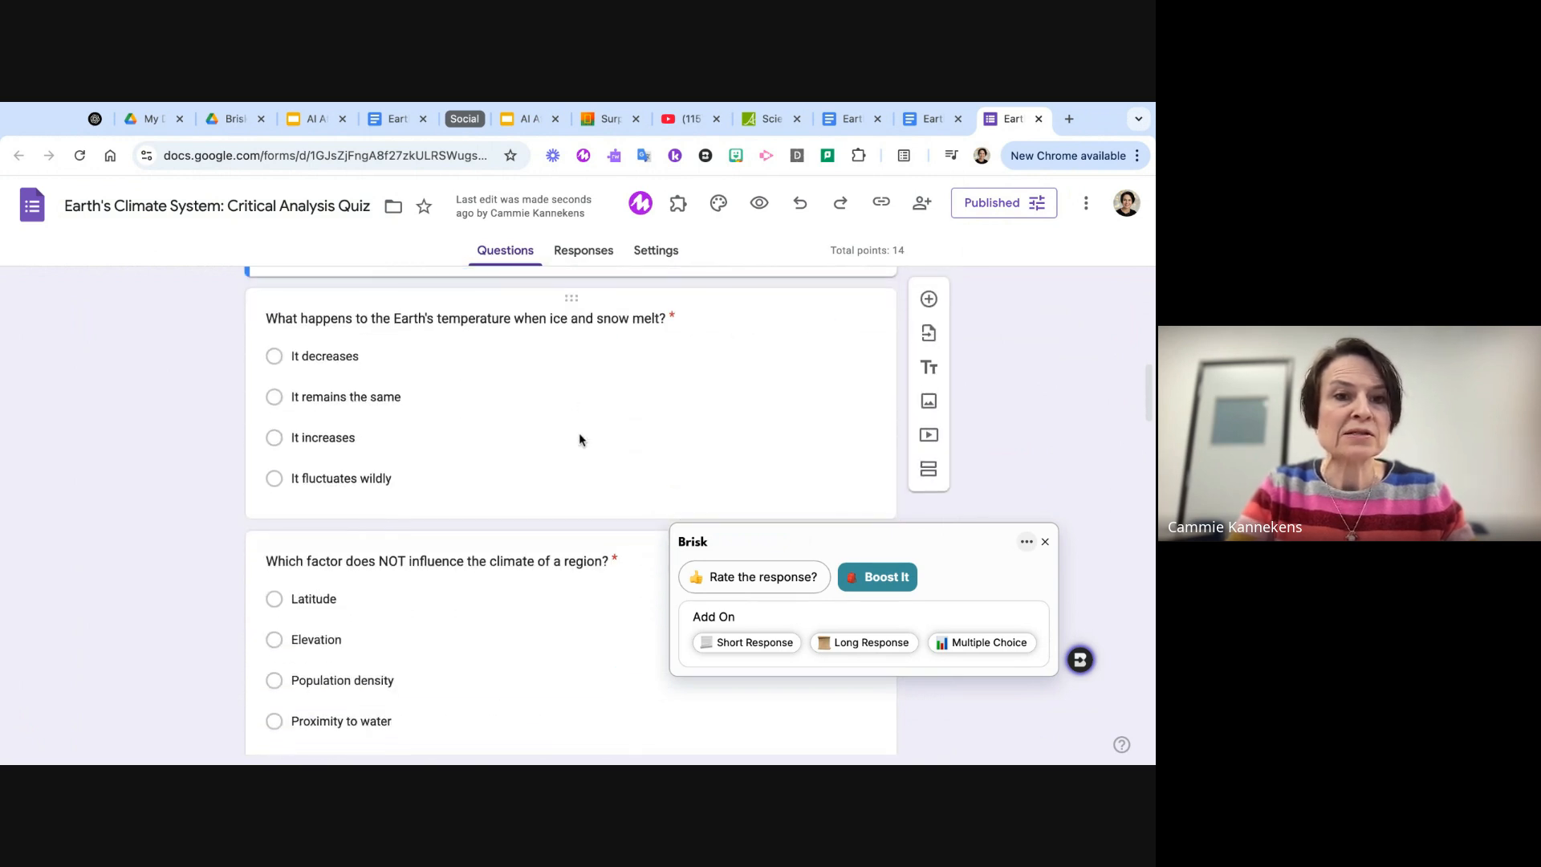
# - Check the marked answers for the melting ice, regional climate factor and human activity questions, and open Brisk's response rating form
pyautogui.click(753, 321)
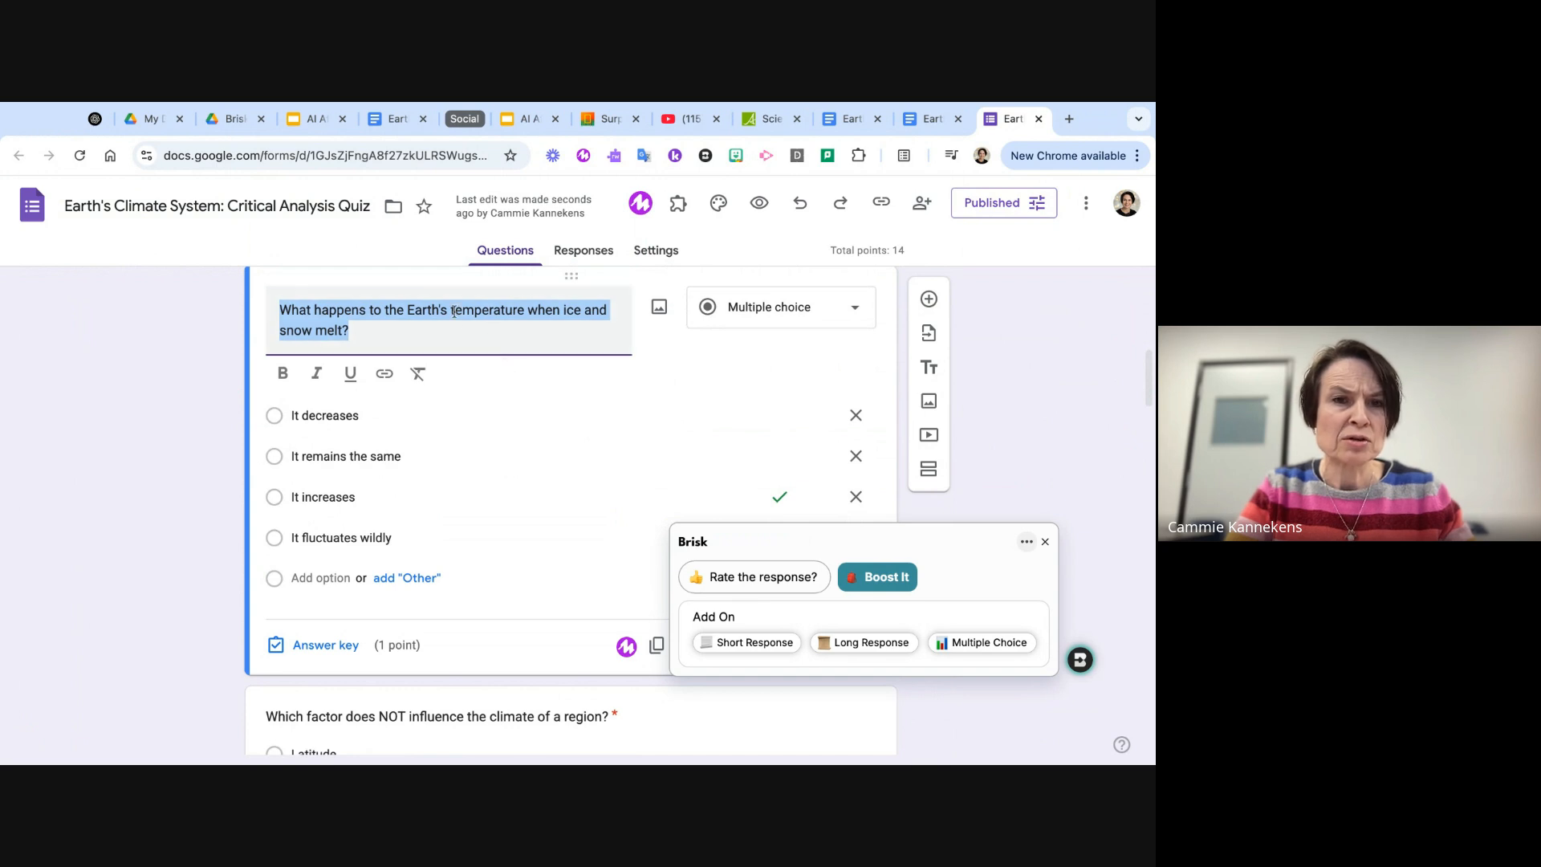
pyautogui.scroll(-1, 488, 443)
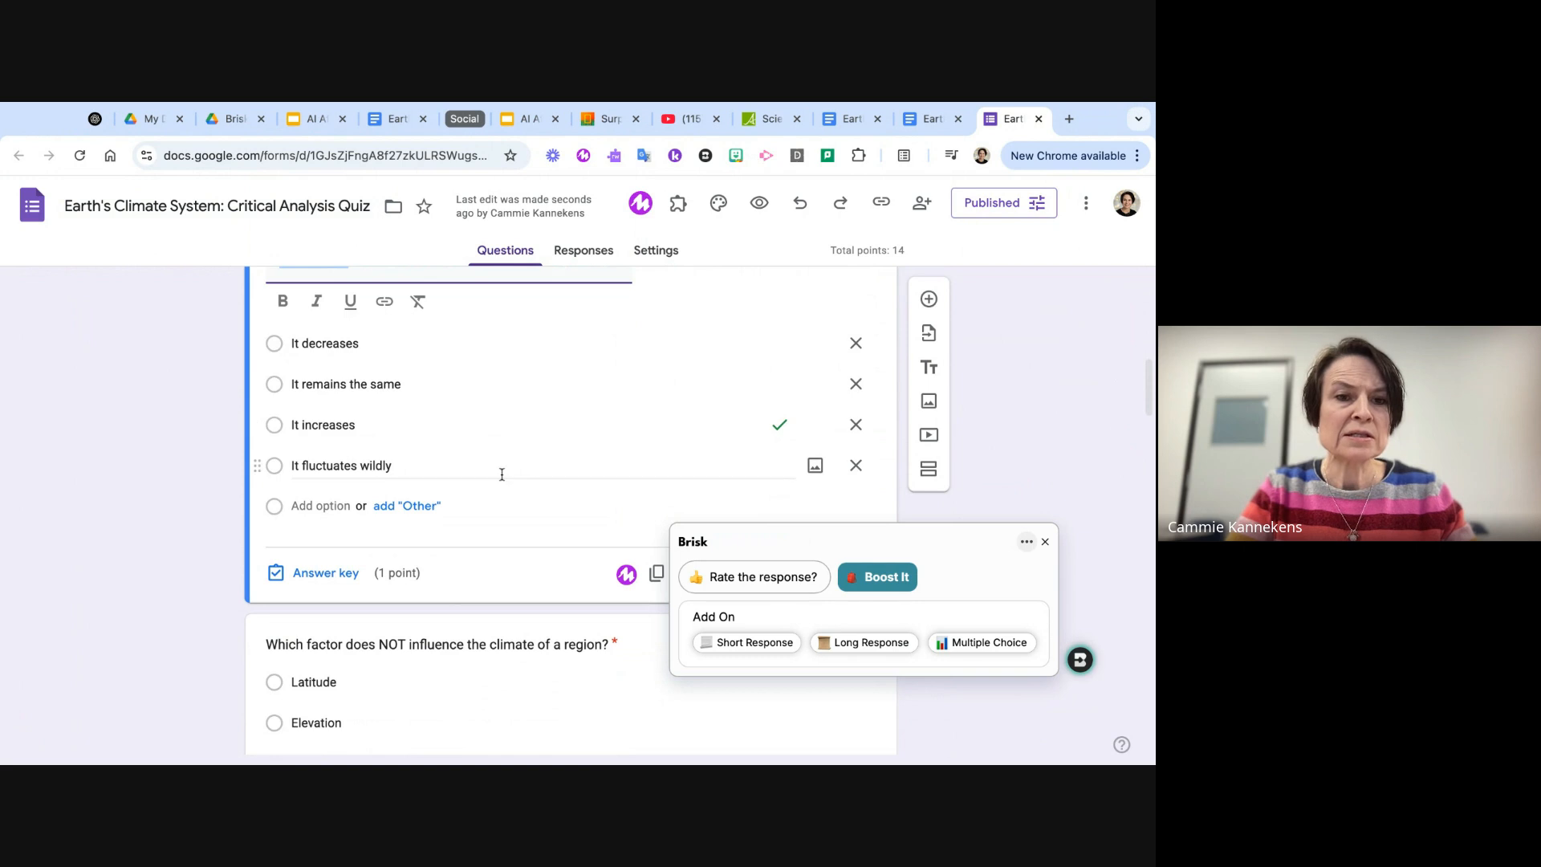
pyautogui.scroll(-4, 502, 474)
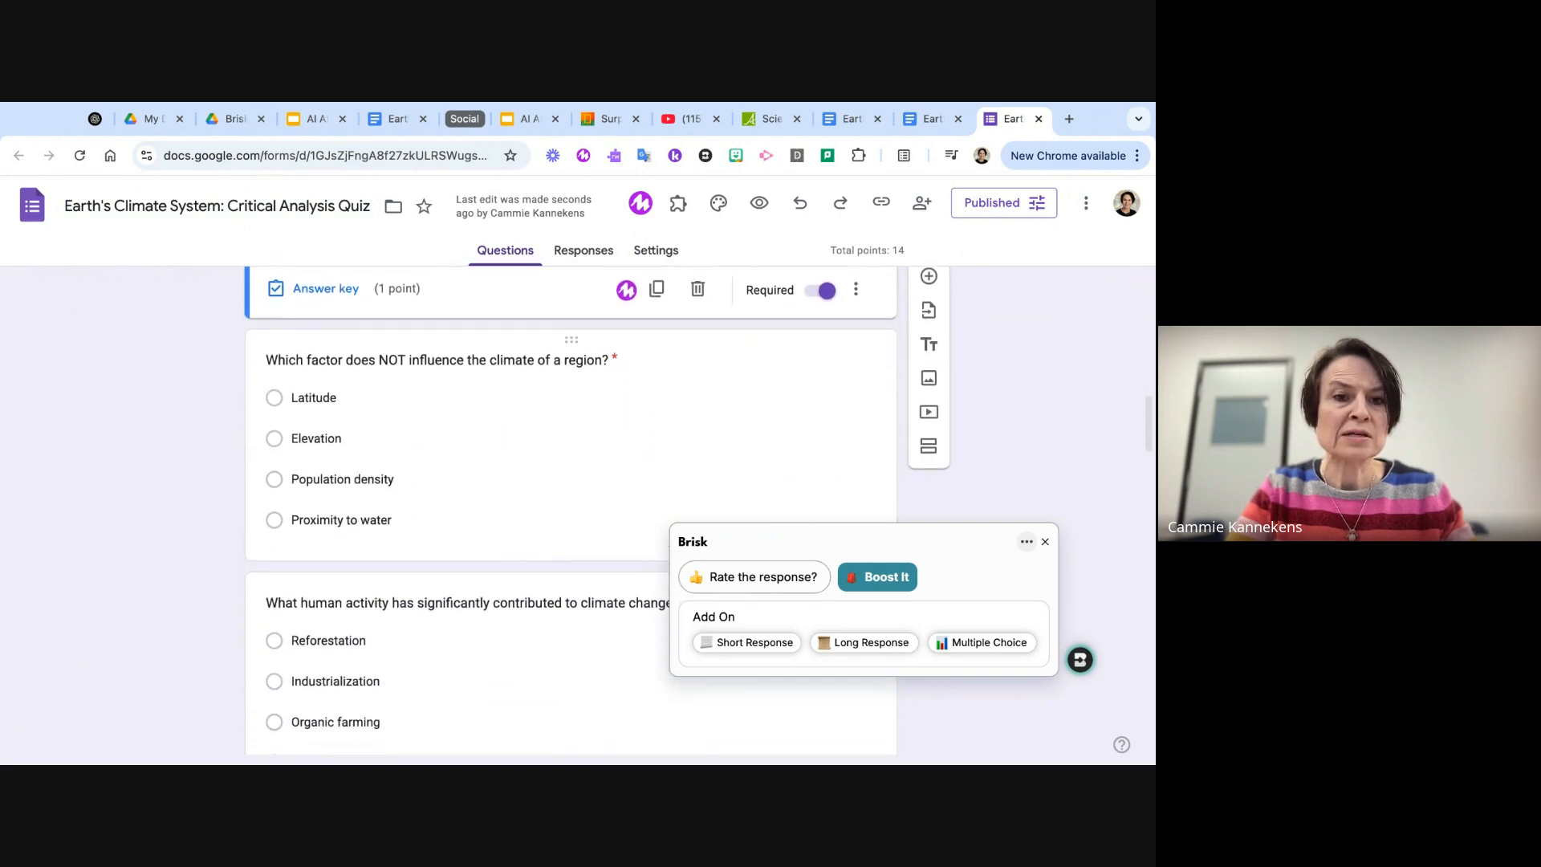
pyautogui.click(680, 365)
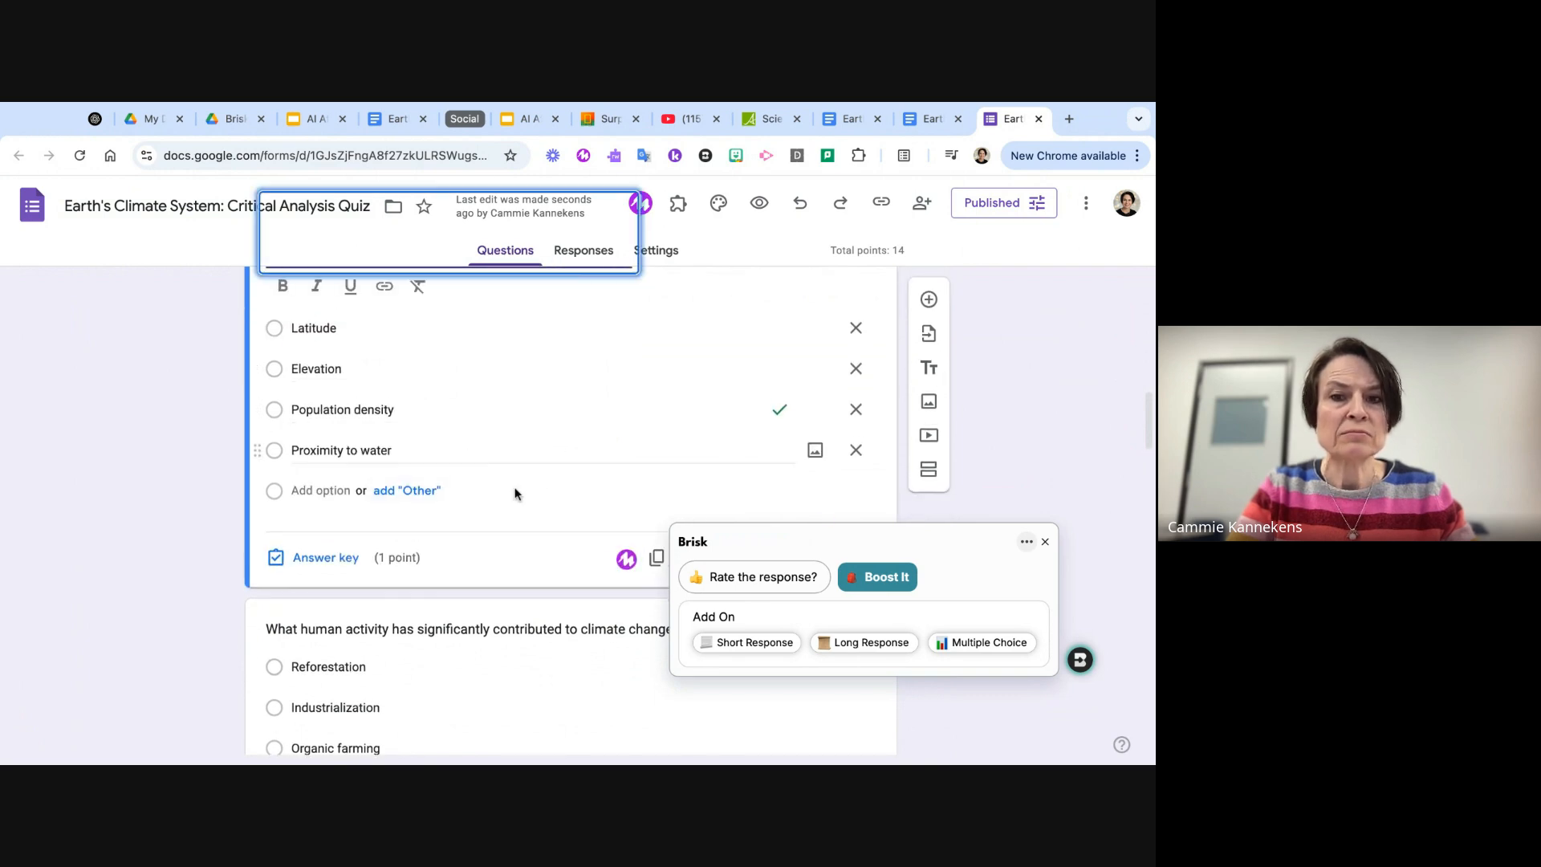
pyautogui.scroll(-3, 480, 538)
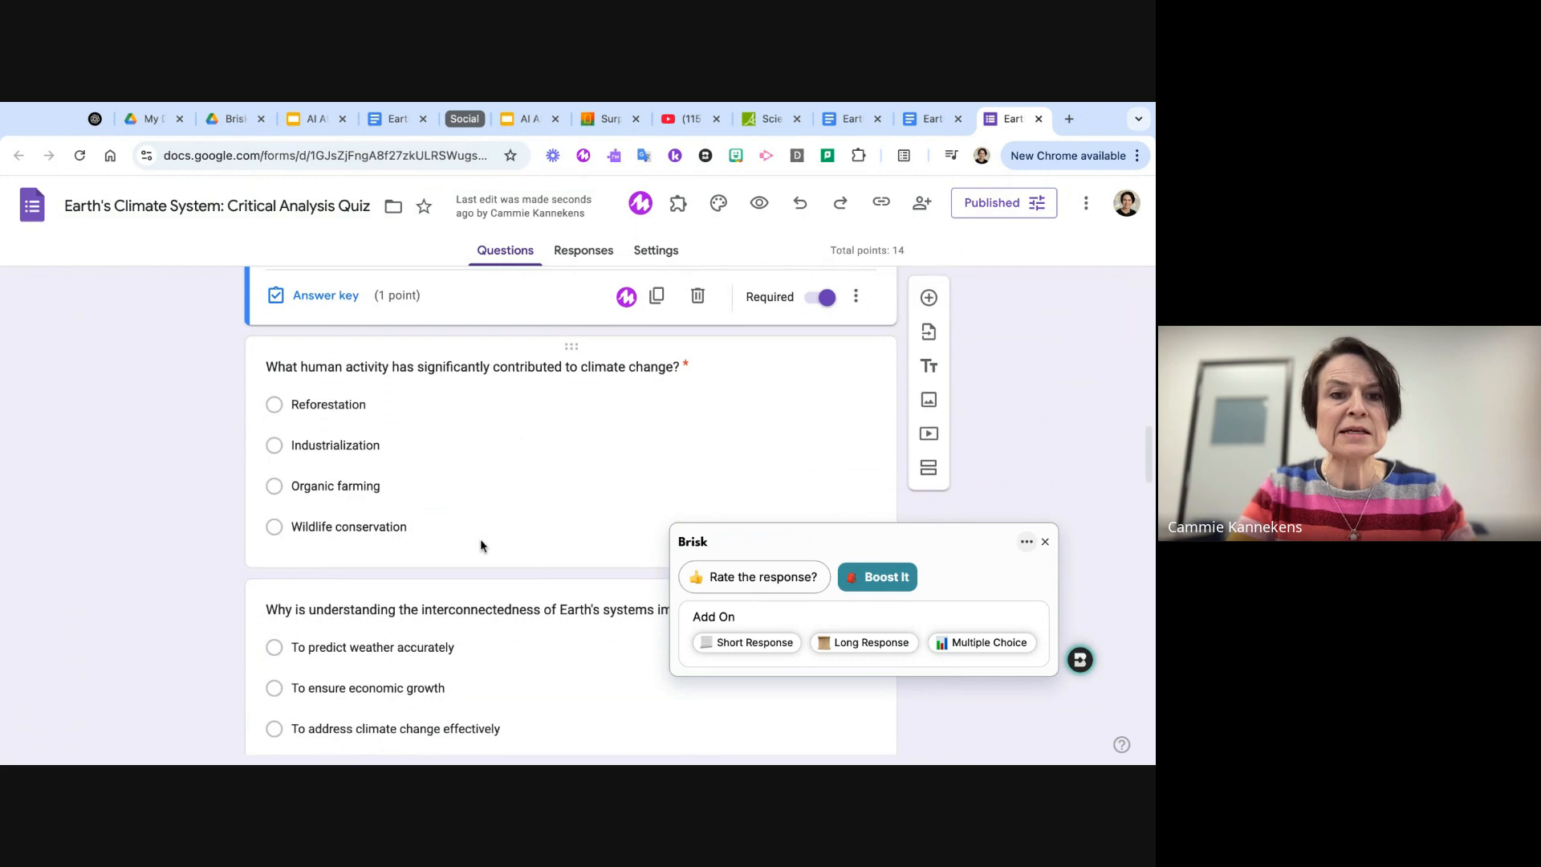
pyautogui.scroll(-1, 509, 541)
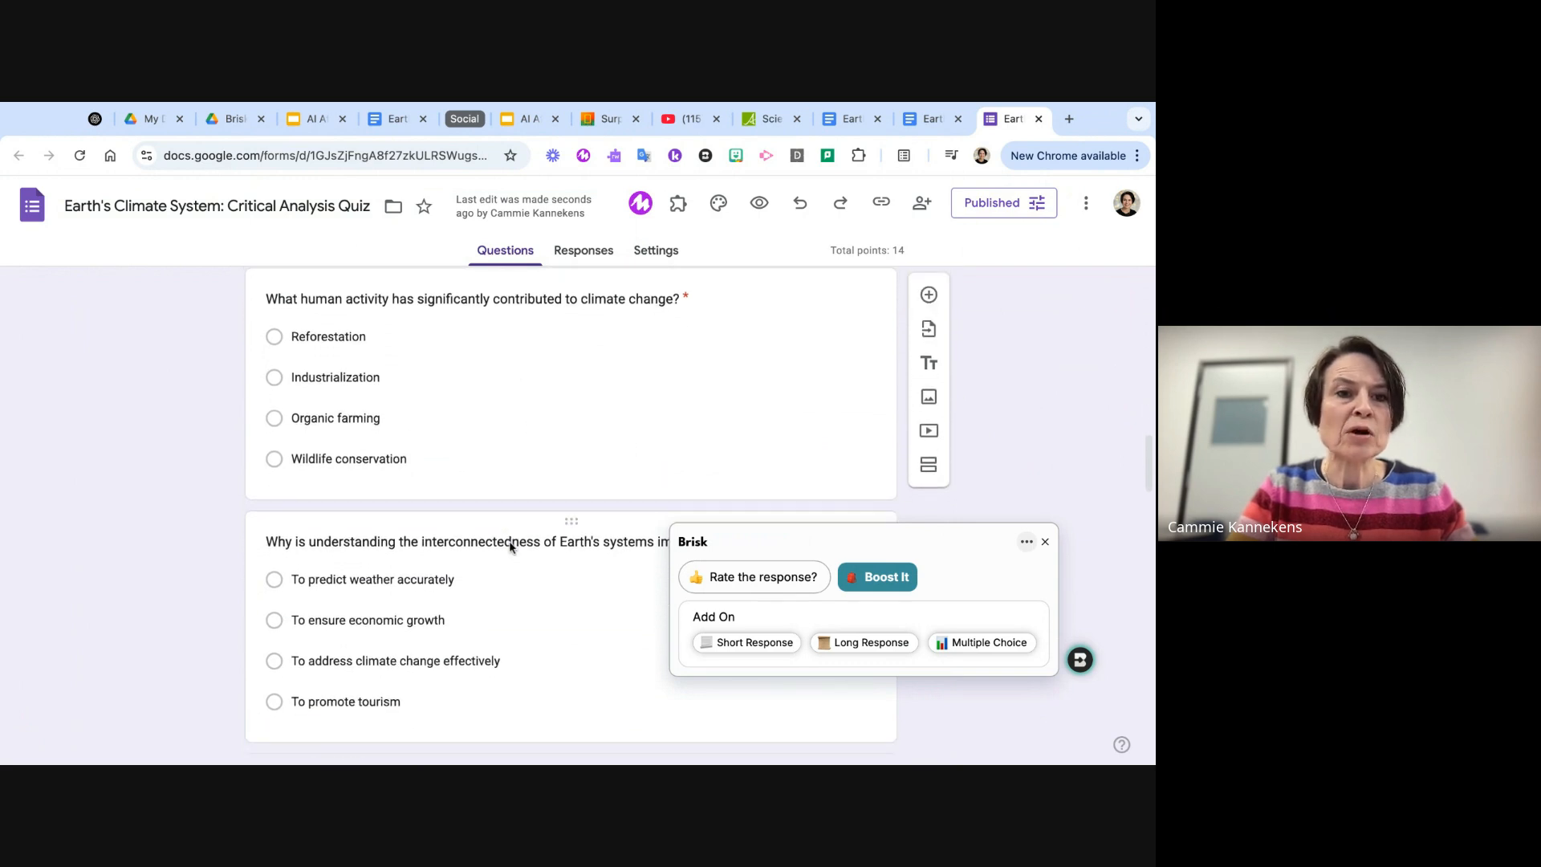
pyautogui.click(558, 418)
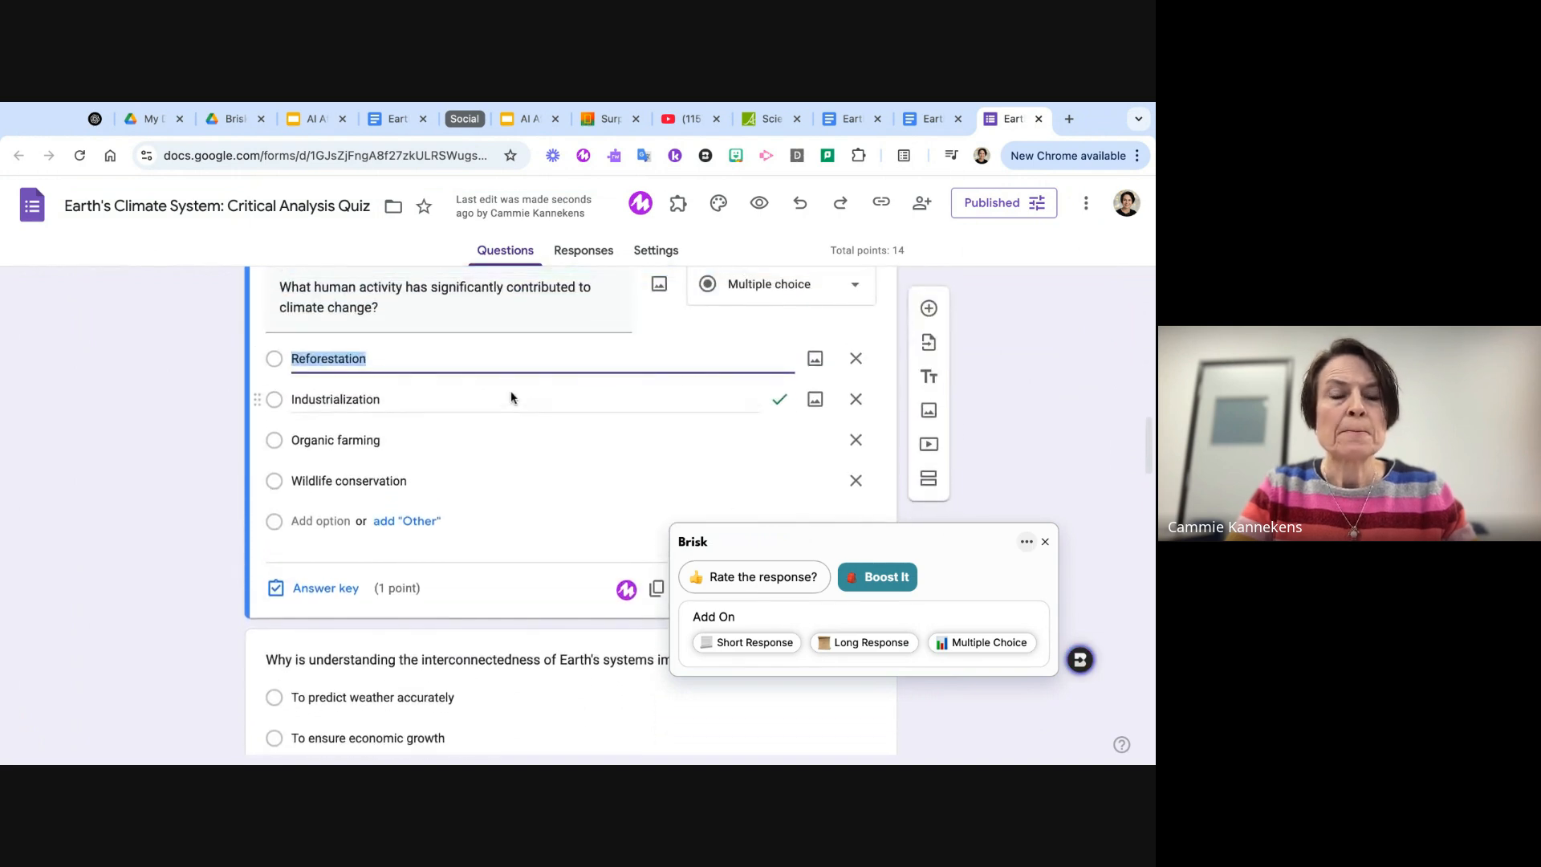
pyautogui.scroll(-4, 509, 455)
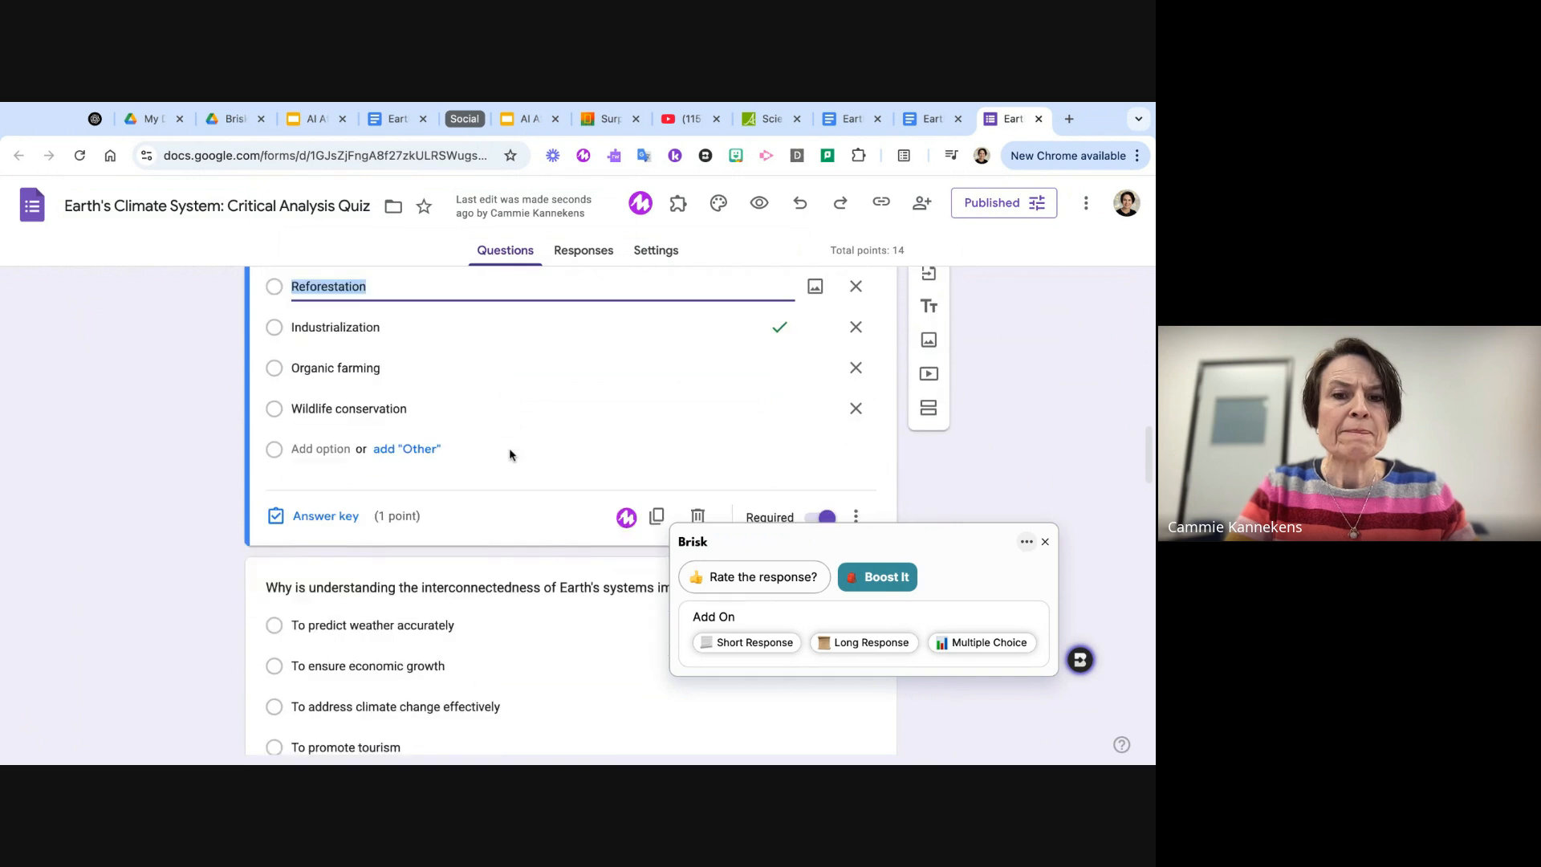
pyautogui.click(743, 578)
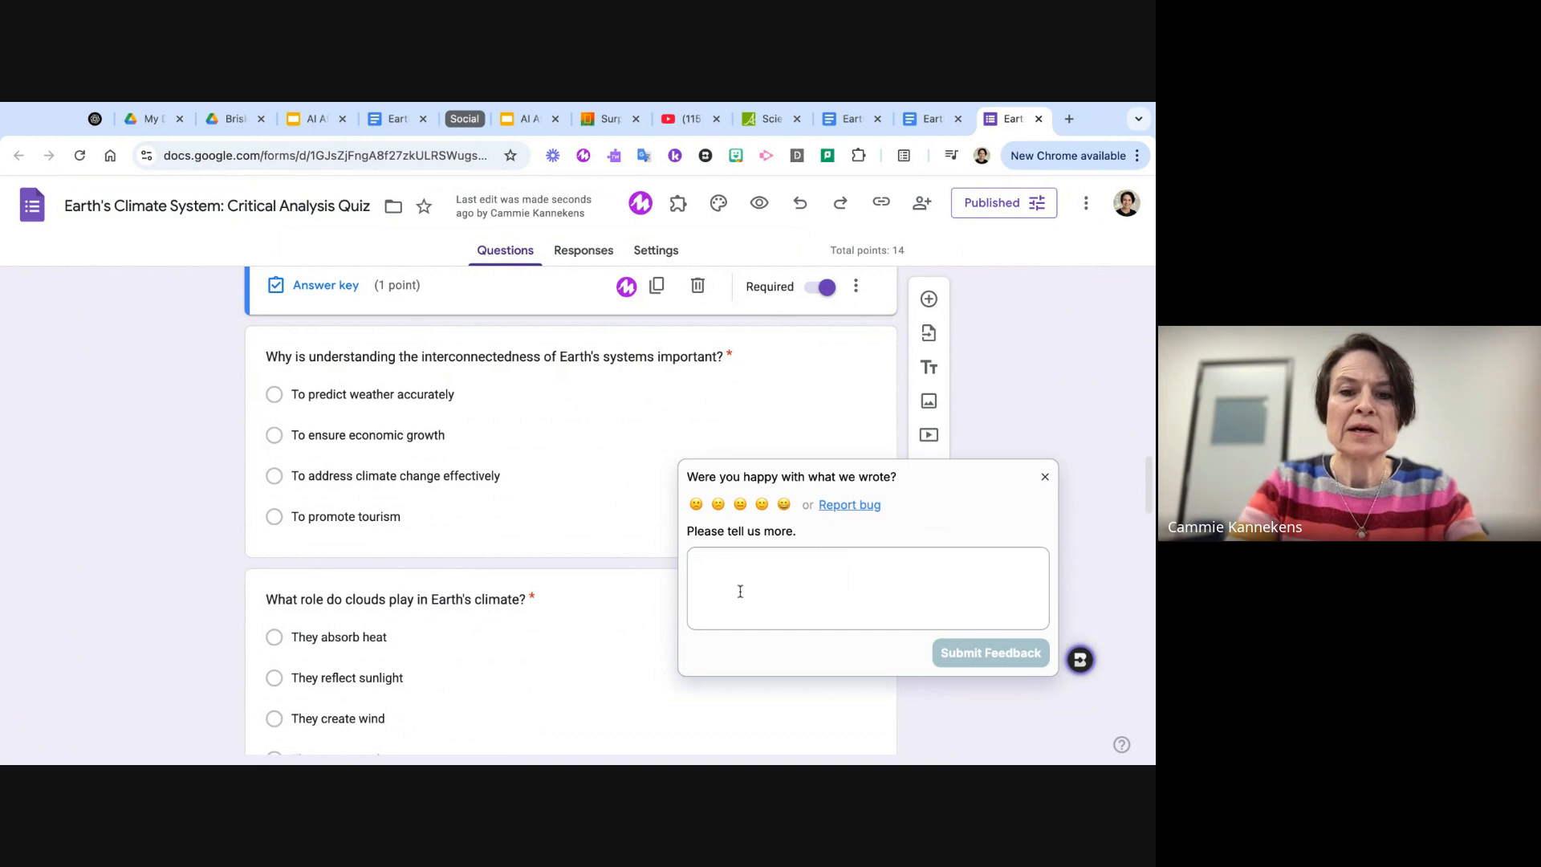
# - Submit the comment "reasonable question" as feedback on the quiz that Brisk wrote
pyautogui.click(740, 591)
pyautogui.write('reasona')
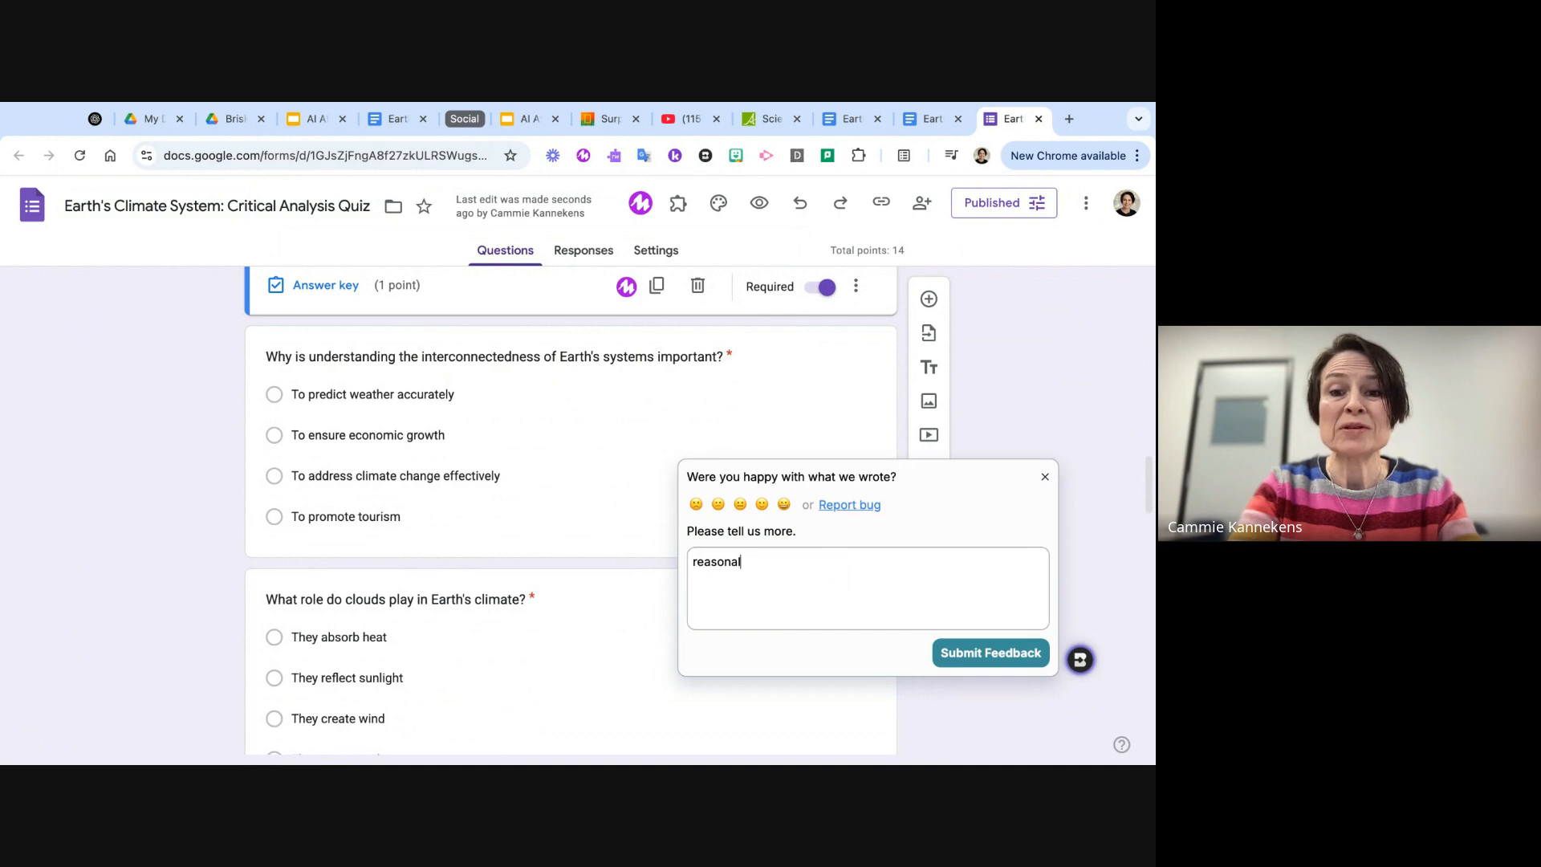
pyautogui.write('ble question')
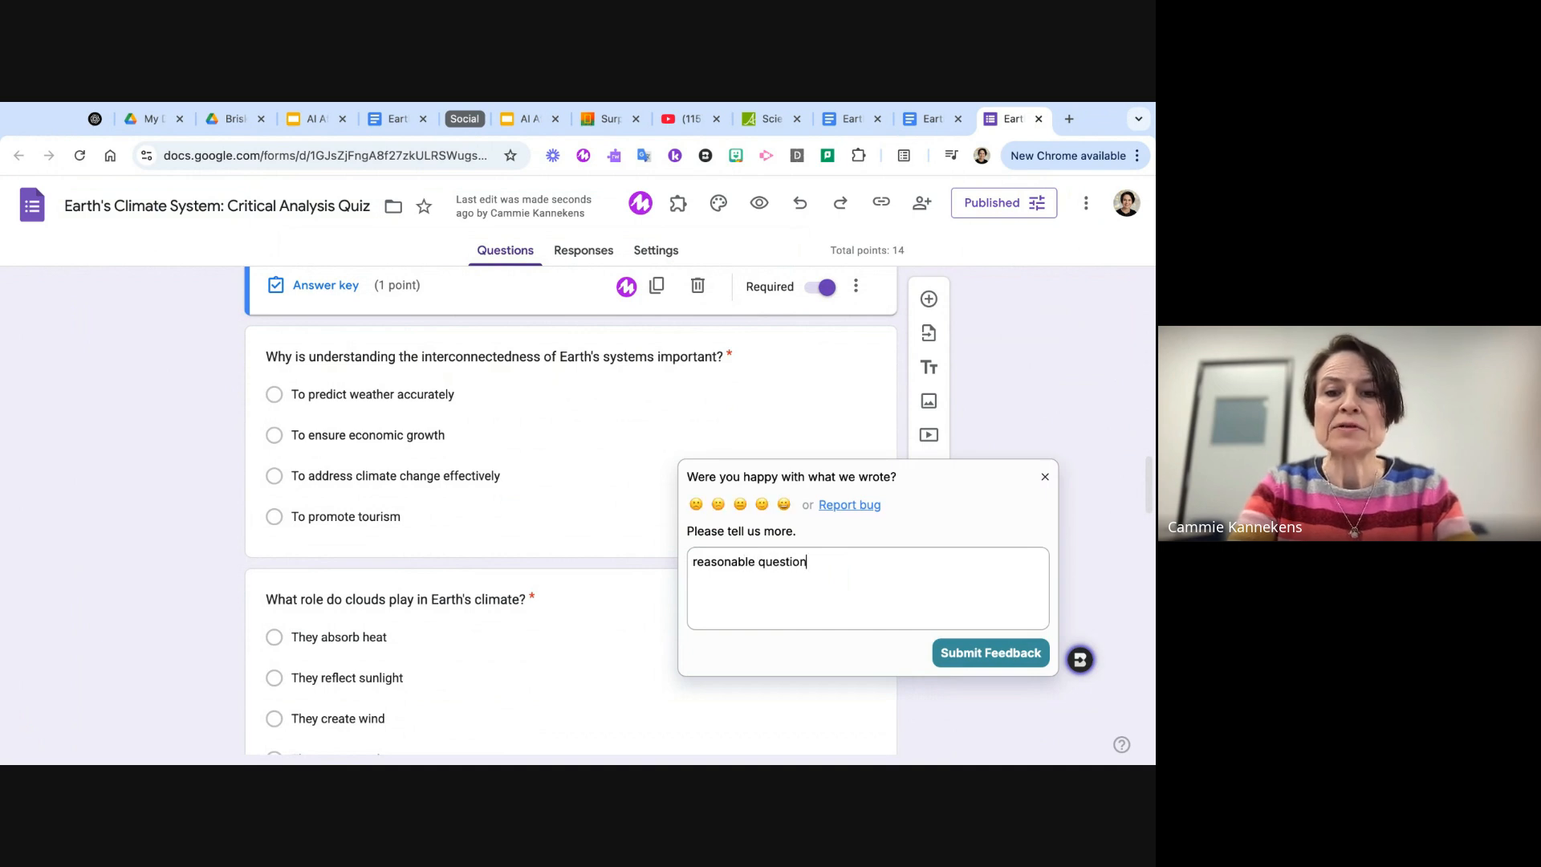
pyautogui.click(997, 654)
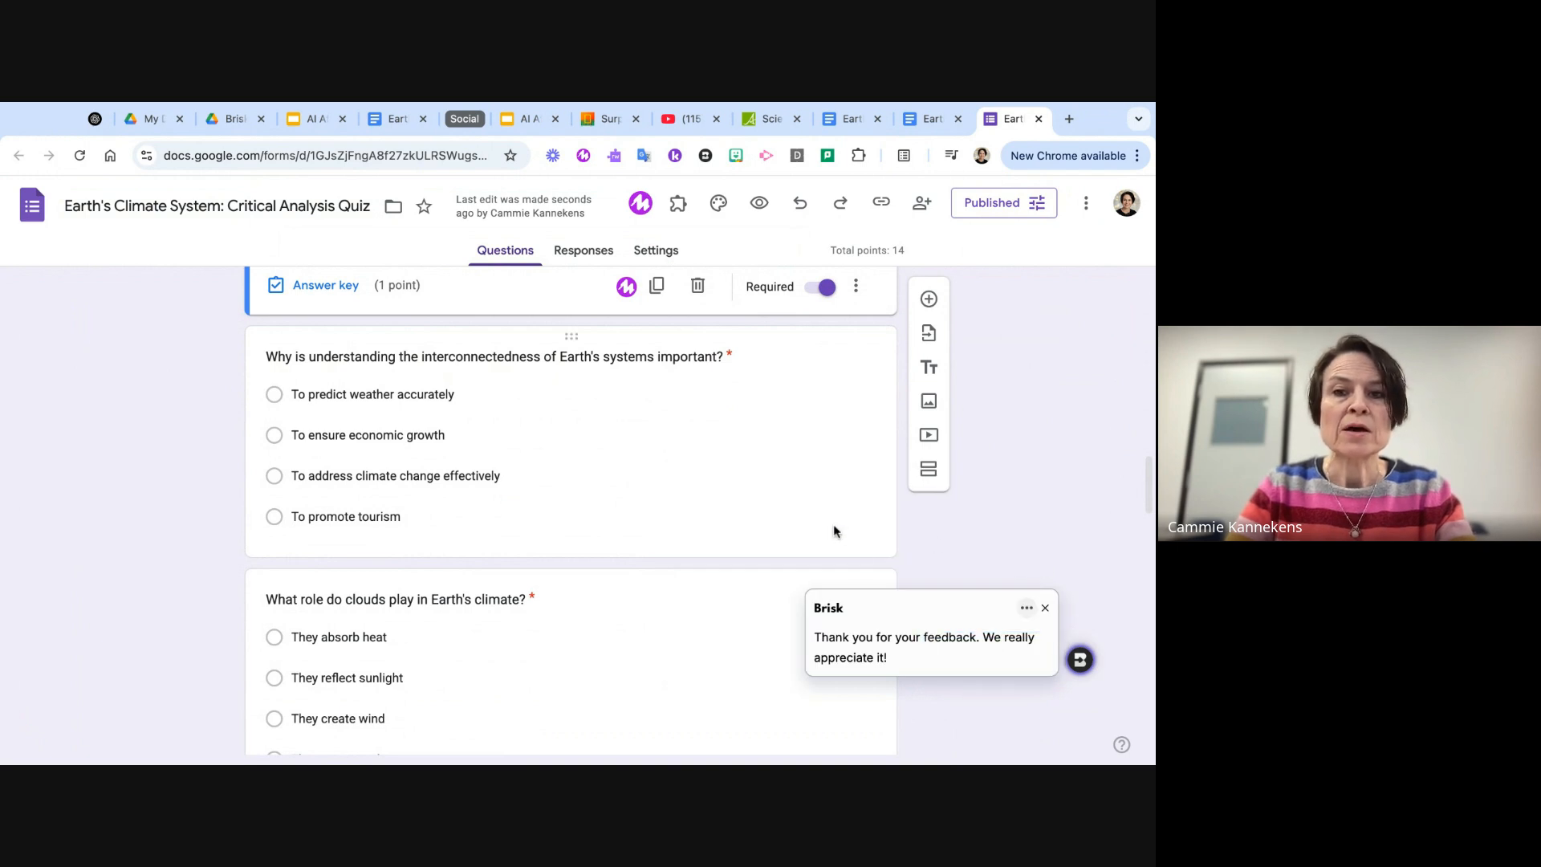
# - Look at Brisk's extra options, close them, and look over the clouds, ice coverage and greenhouse gas questions in the quiz
pyautogui.scroll(1, 833, 529)
pyautogui.click(1027, 607)
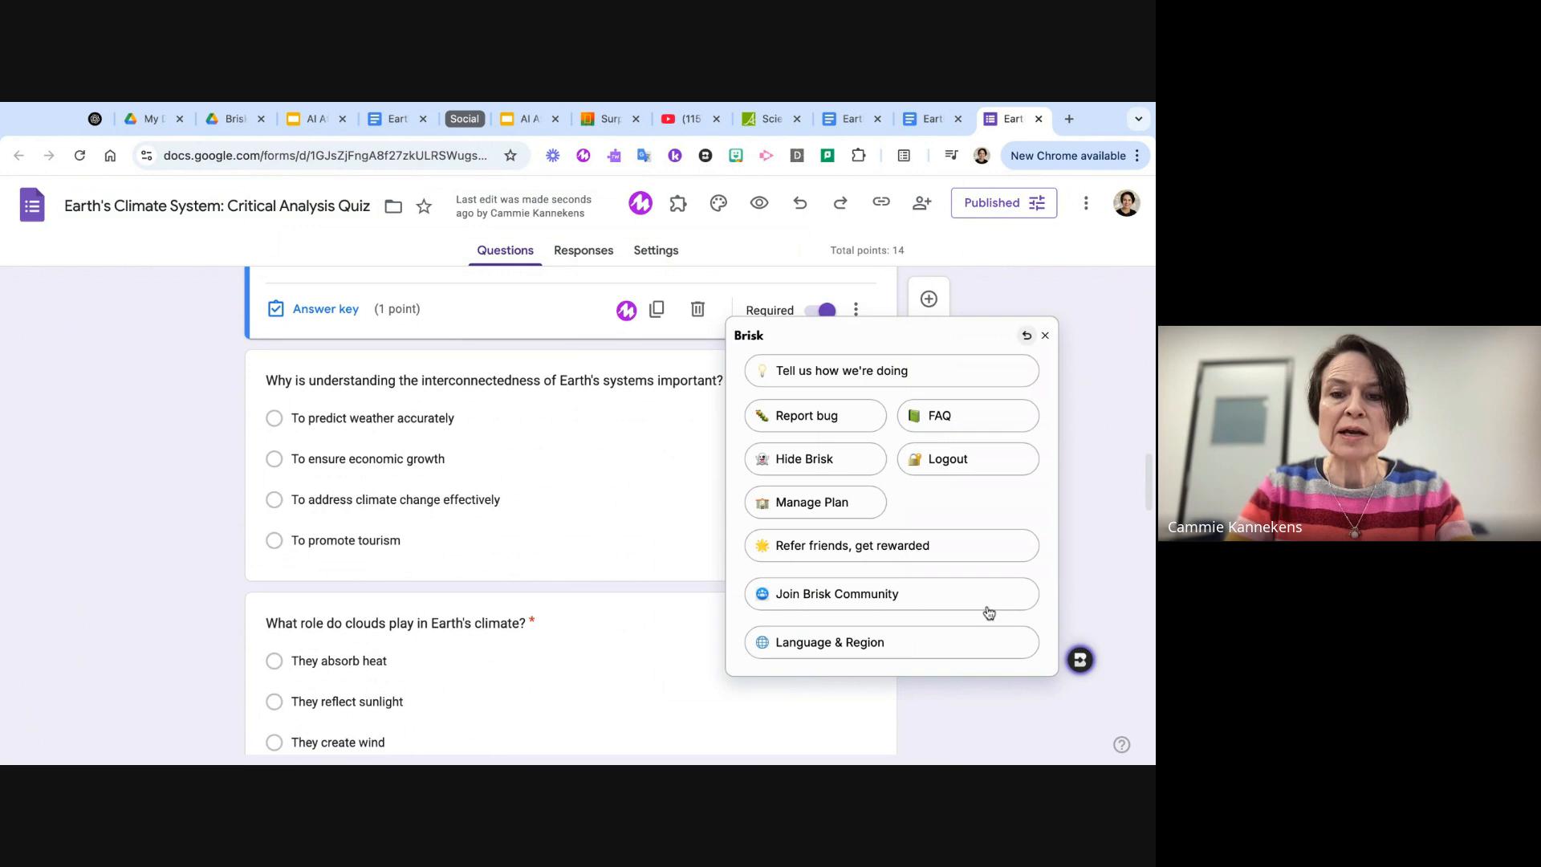
pyautogui.click(1045, 336)
pyautogui.scroll(2, 774, 517)
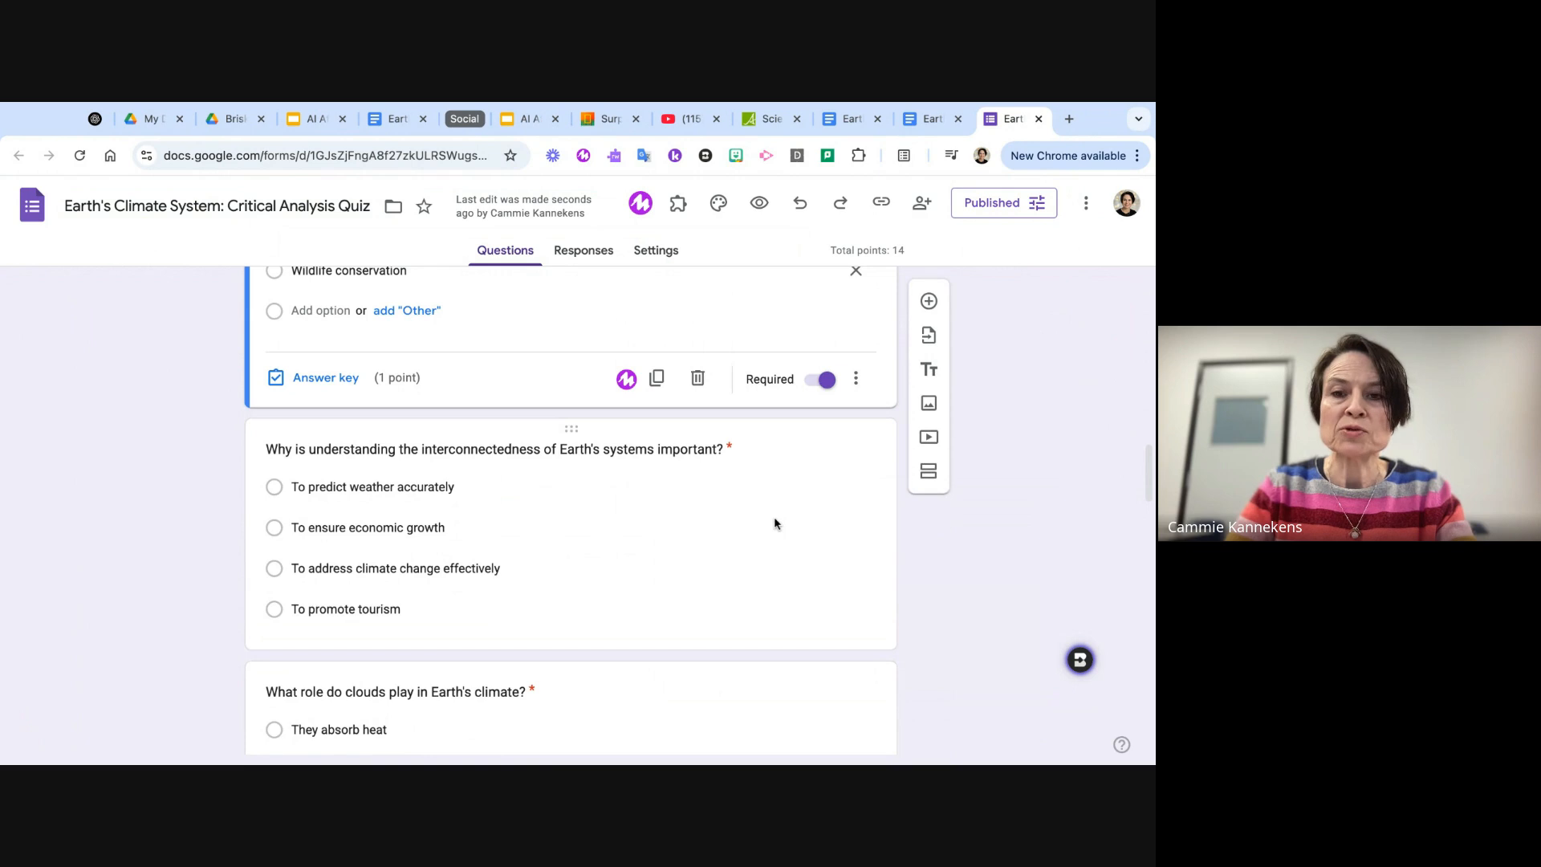
pyautogui.scroll(-4, 774, 517)
pyautogui.scroll(-8, 774, 522)
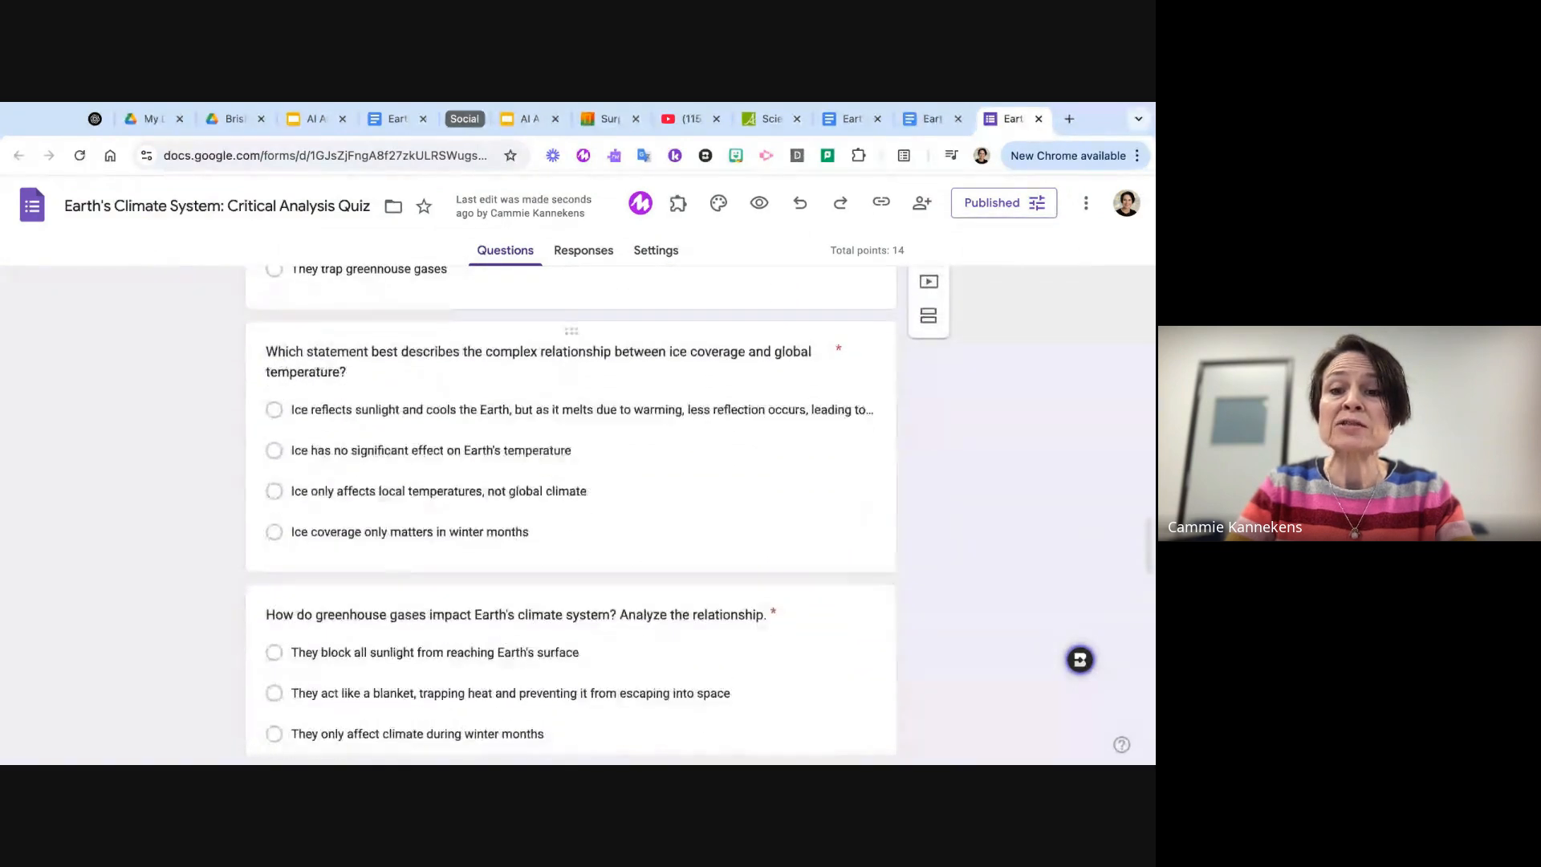
pyautogui.scroll(7, 571, 514)
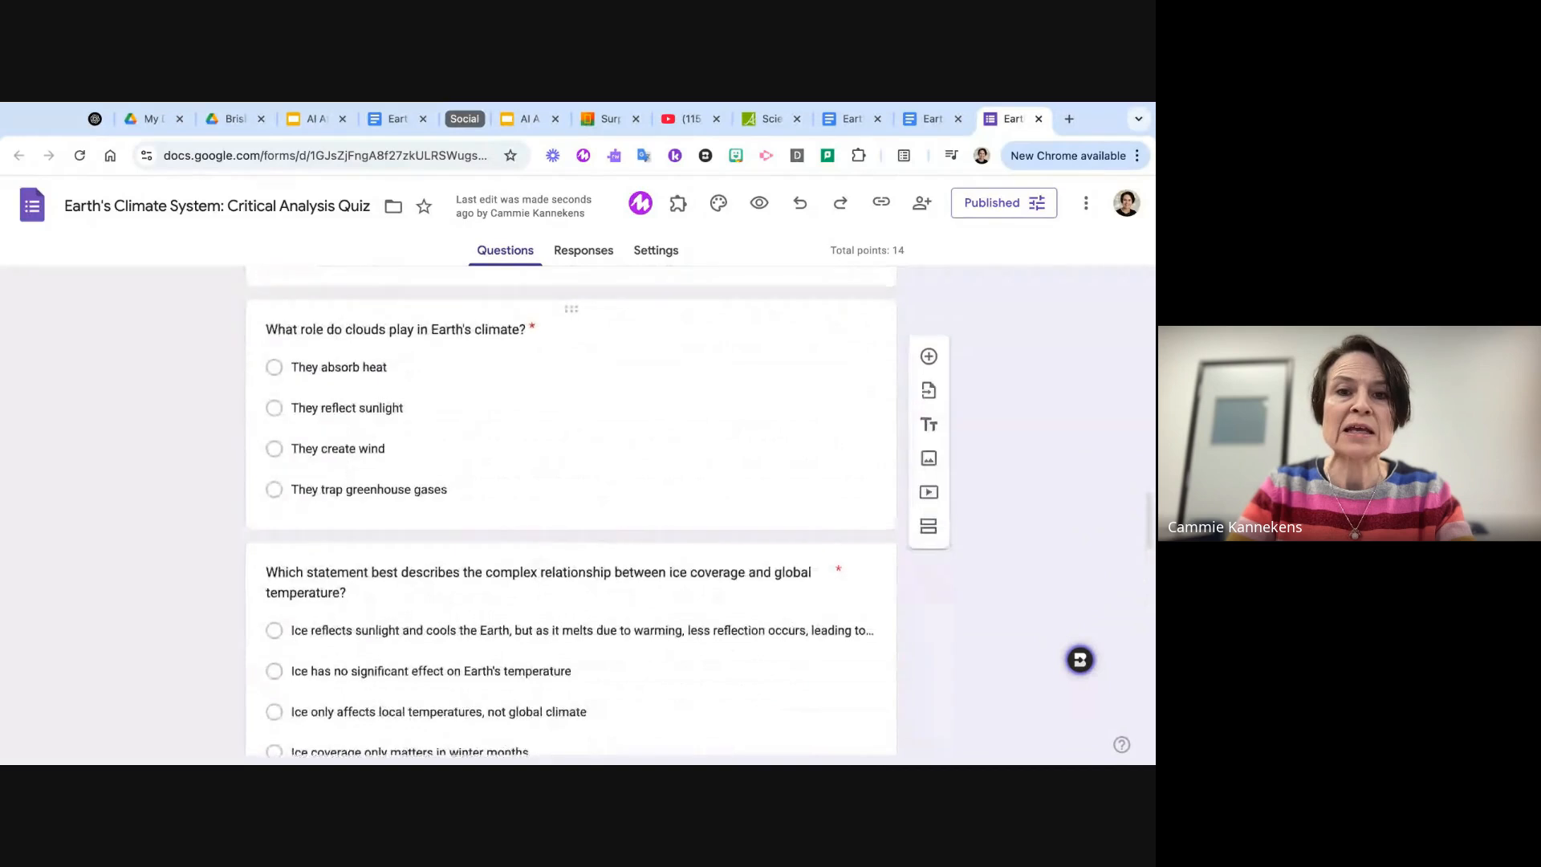
# - Set up Brisk to append 1 Long Response question at 9th grade level to the quiz, and close the setup without generating it
pyautogui.click(1081, 662)
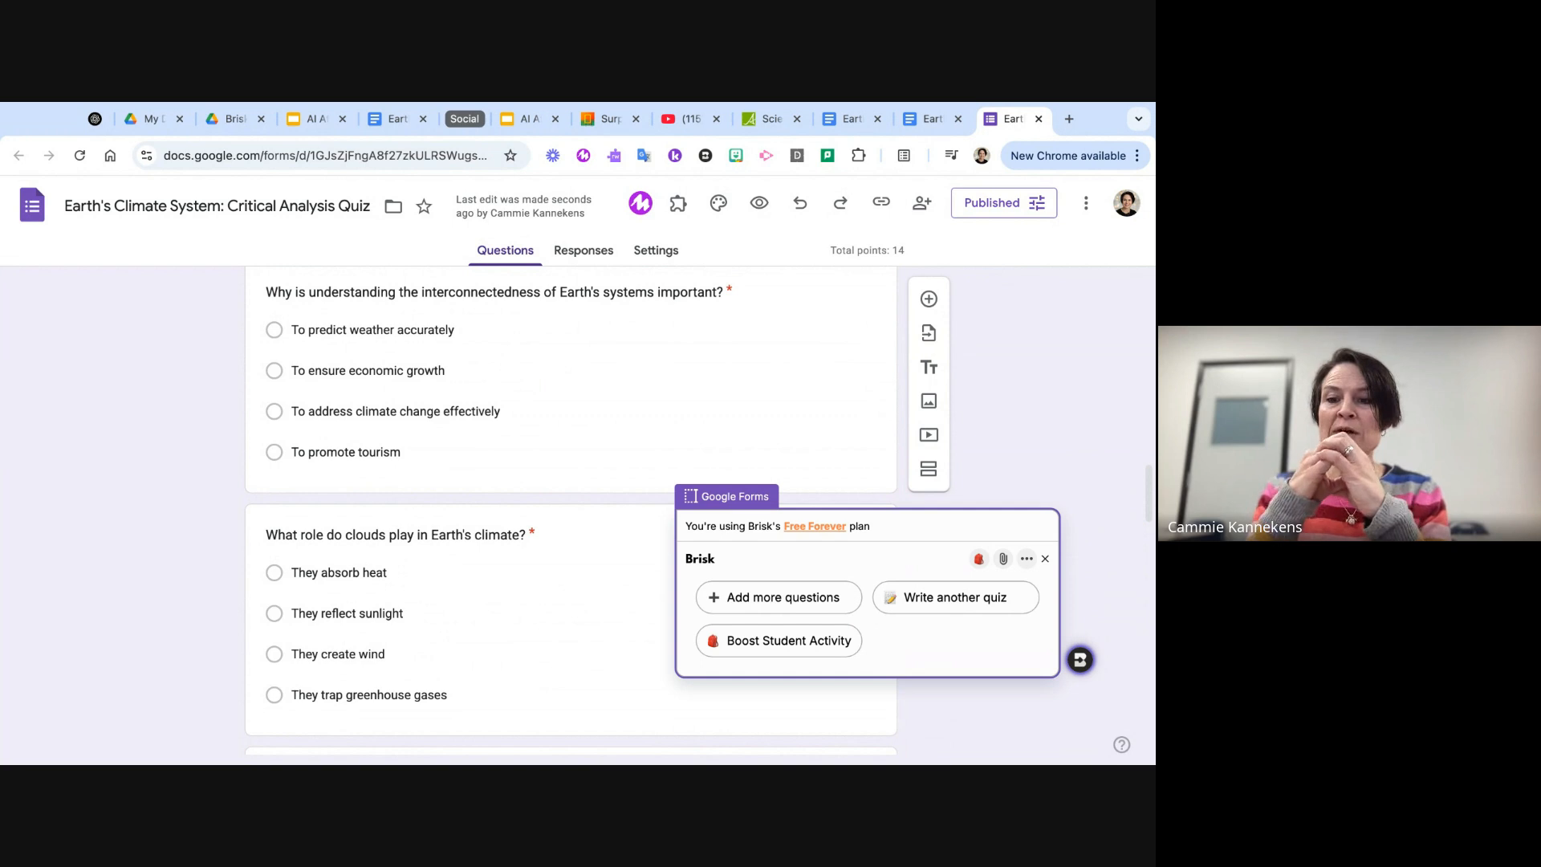
pyautogui.moveTo(1080, 660)
pyautogui.mouseDown()
pyautogui.moveTo(1093, 482)
pyautogui.moveTo(884, 526)
pyautogui.moveTo(561, 550)
pyautogui.moveTo(1091, 599)
pyautogui.moveTo(1063, 635)
pyautogui.mouseUp()
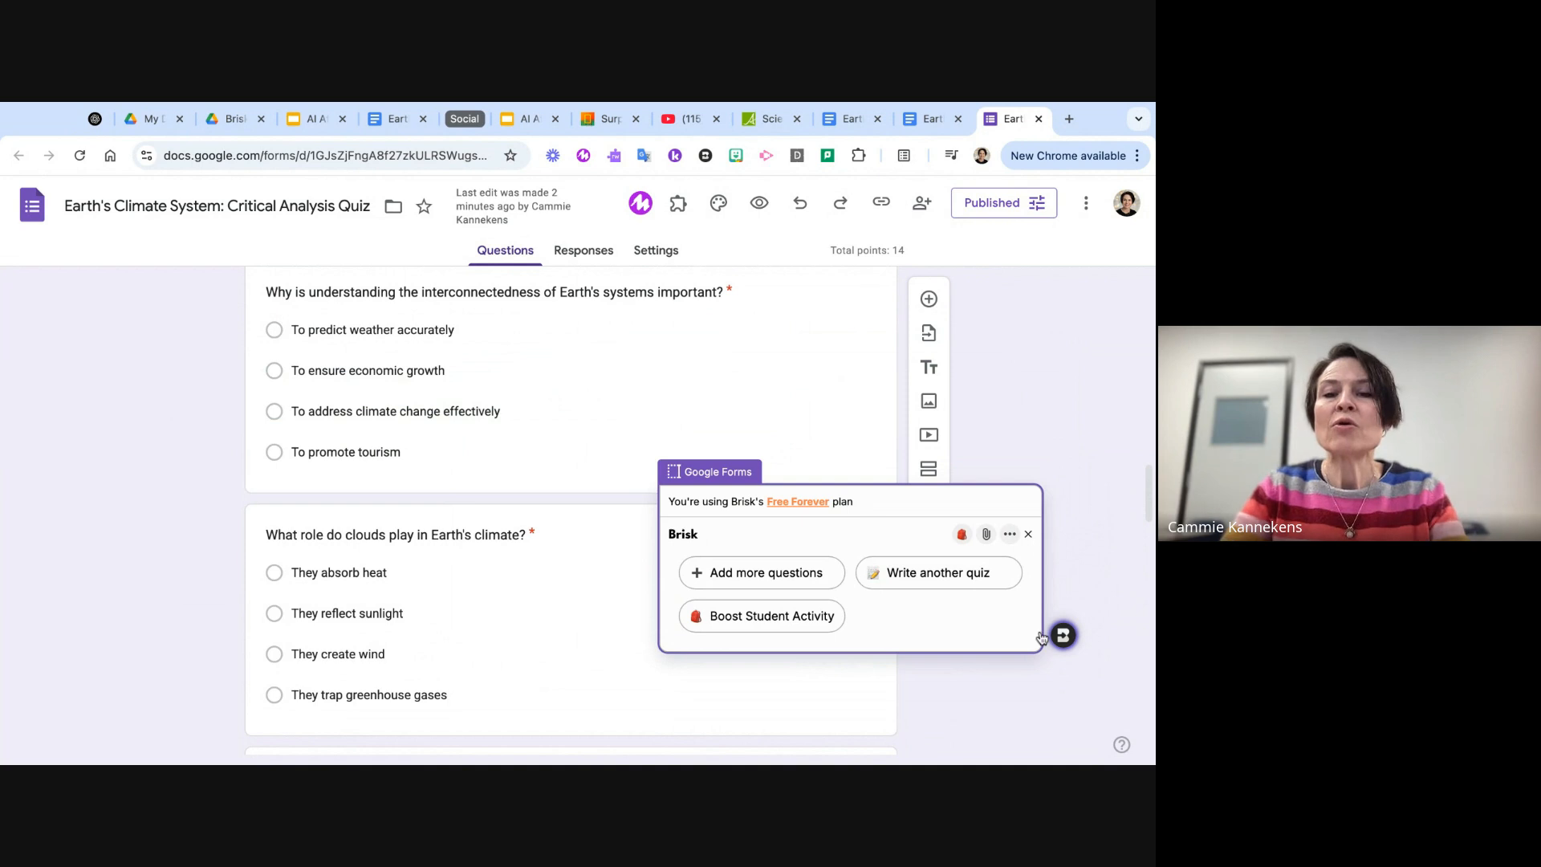
pyautogui.click(790, 572)
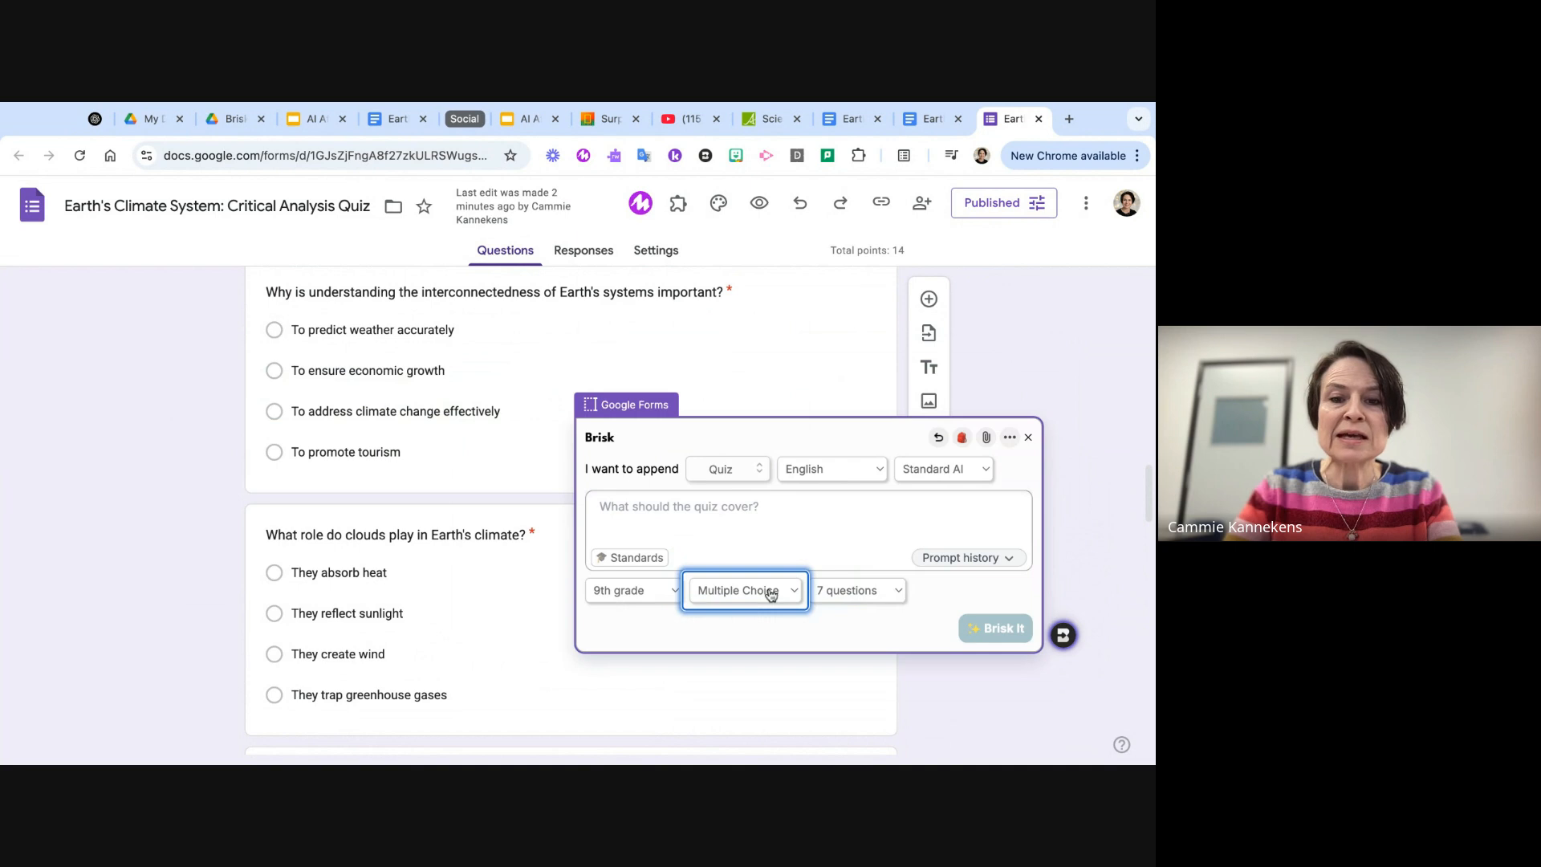
pyautogui.click(768, 496)
pyautogui.click(869, 592)
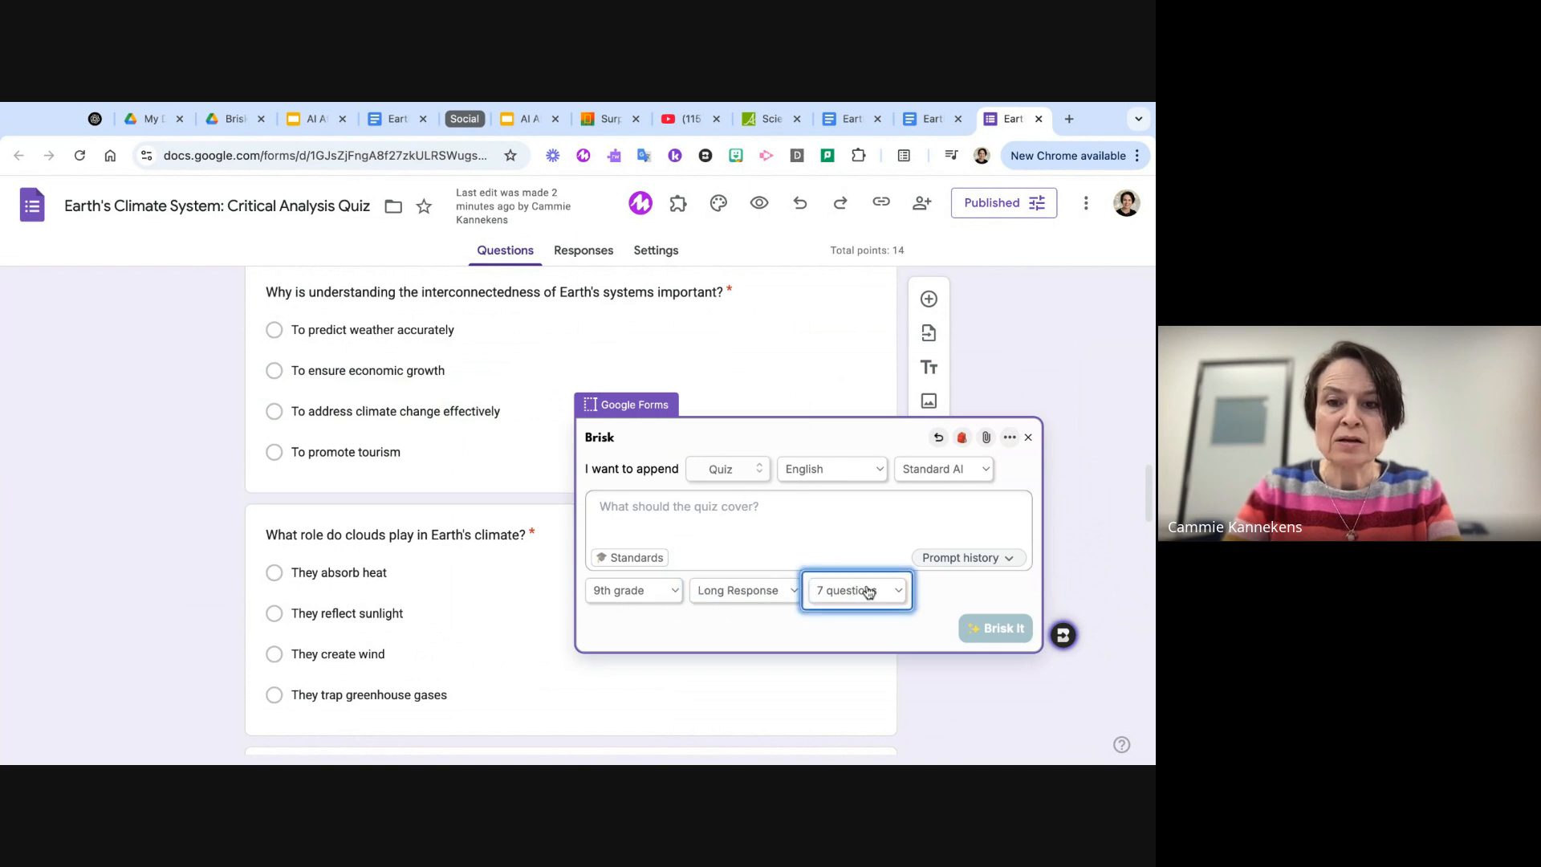
pyautogui.click(873, 484)
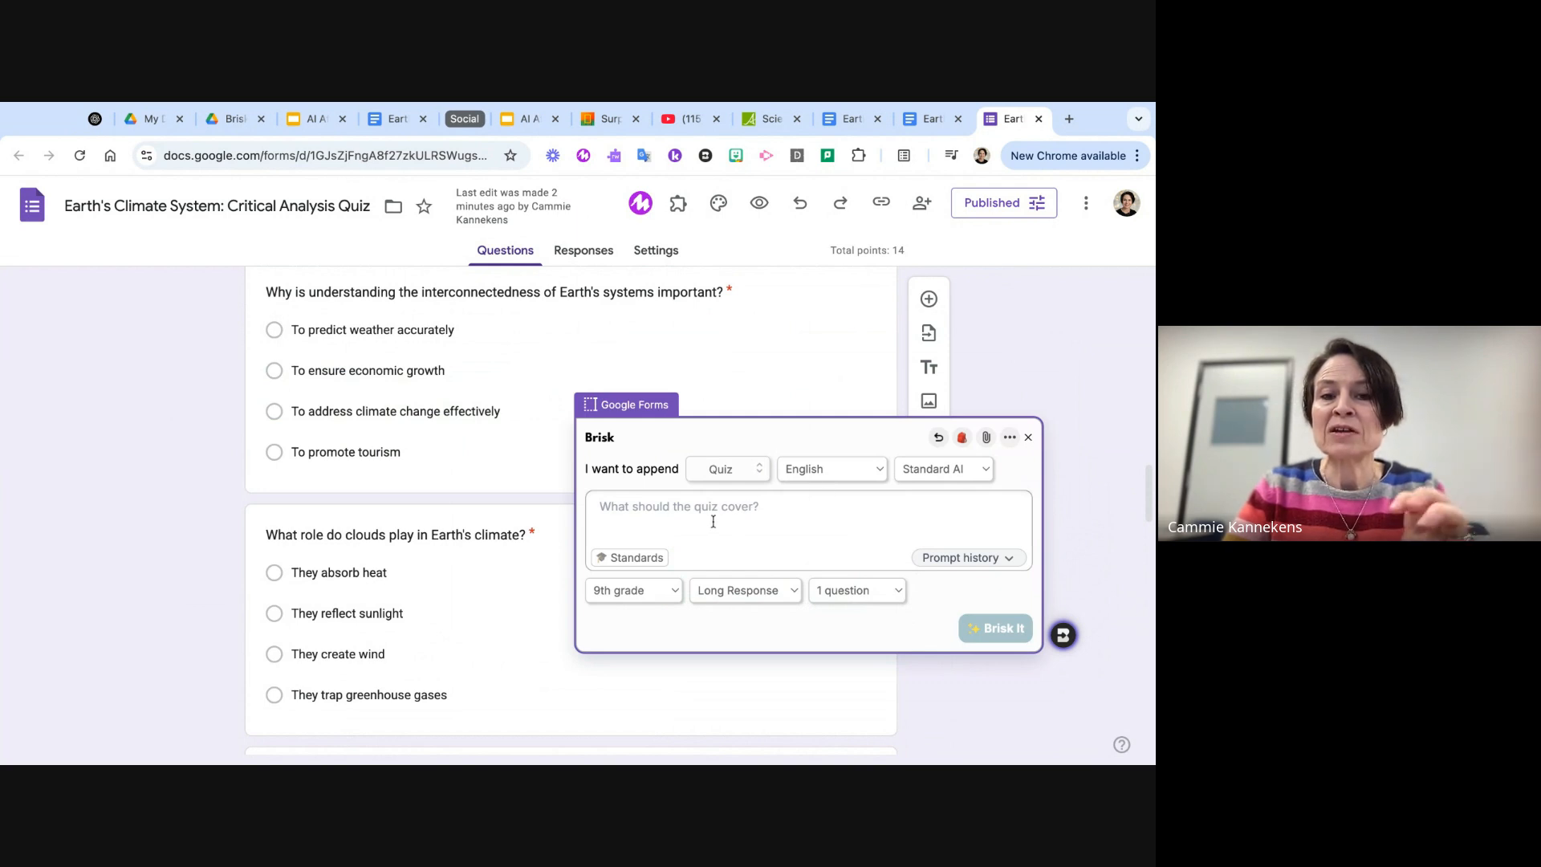
pyautogui.click(1029, 438)
# - Look through the rest of the quiz questions and return to the quiz title
pyautogui.scroll(-5, 839, 548)
pyautogui.scroll(-8, 840, 548)
pyautogui.scroll(13, 840, 547)
pyautogui.scroll(10, 955, 420)
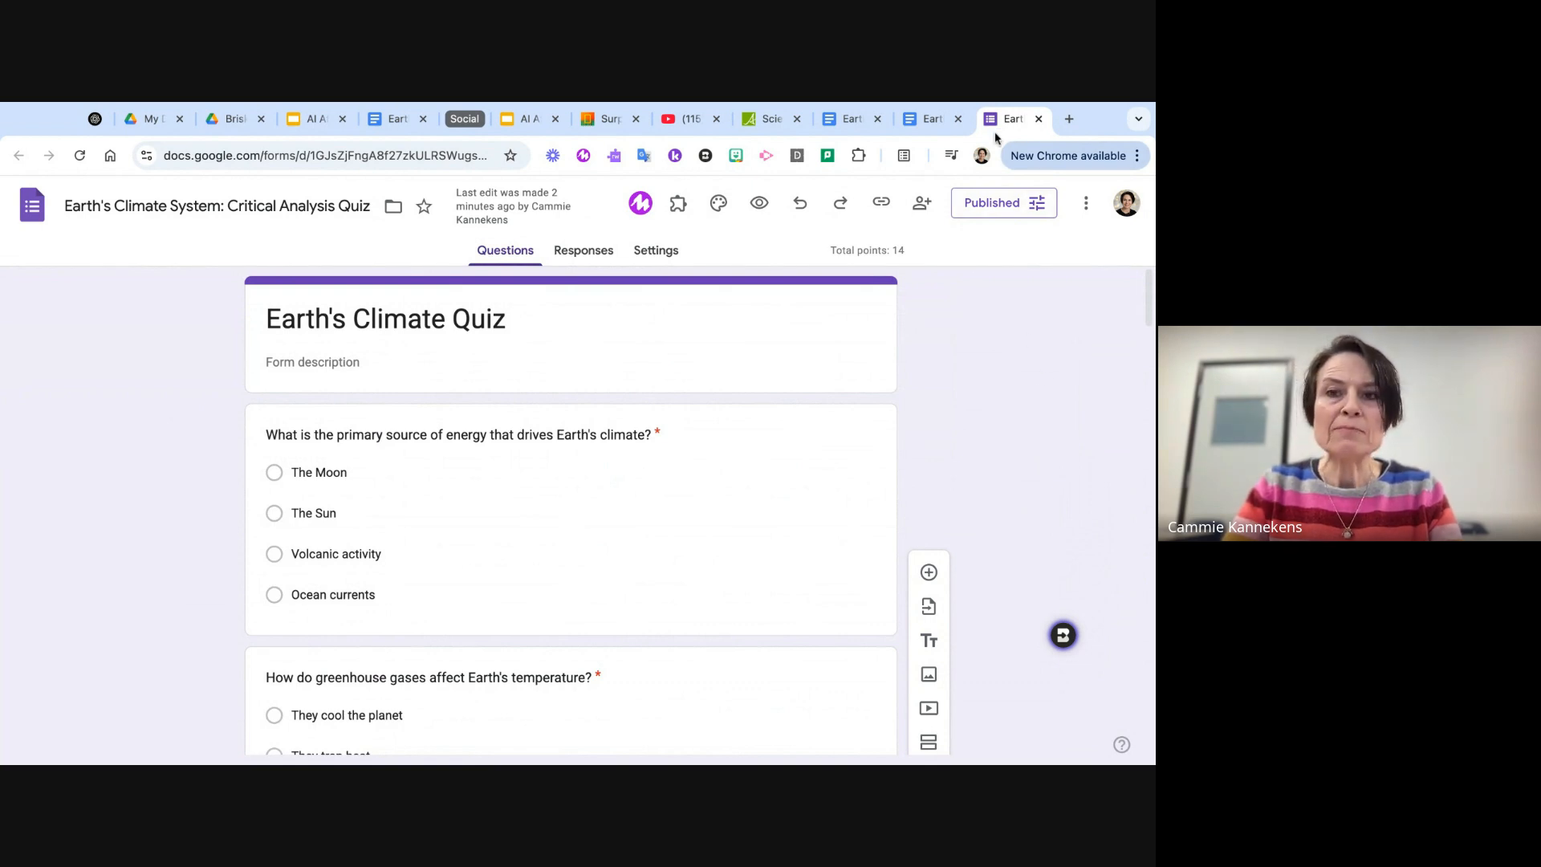
# - In the grade 9 Earth's Climate document, look through the resource types Brisk can create, and close Brisk without choosing one
pyautogui.click(391, 121)
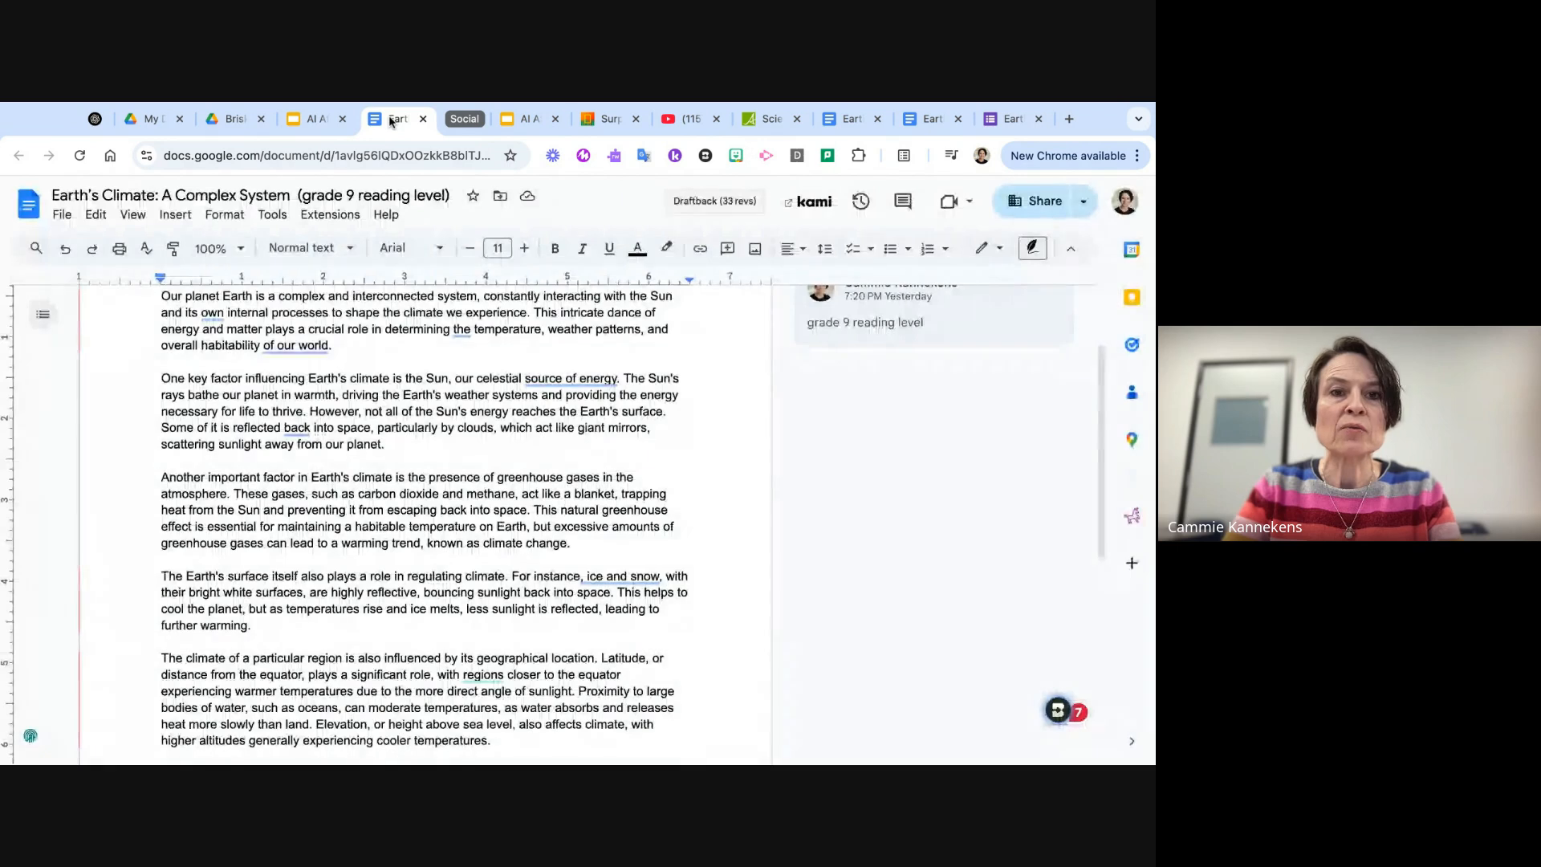
pyautogui.click(1056, 712)
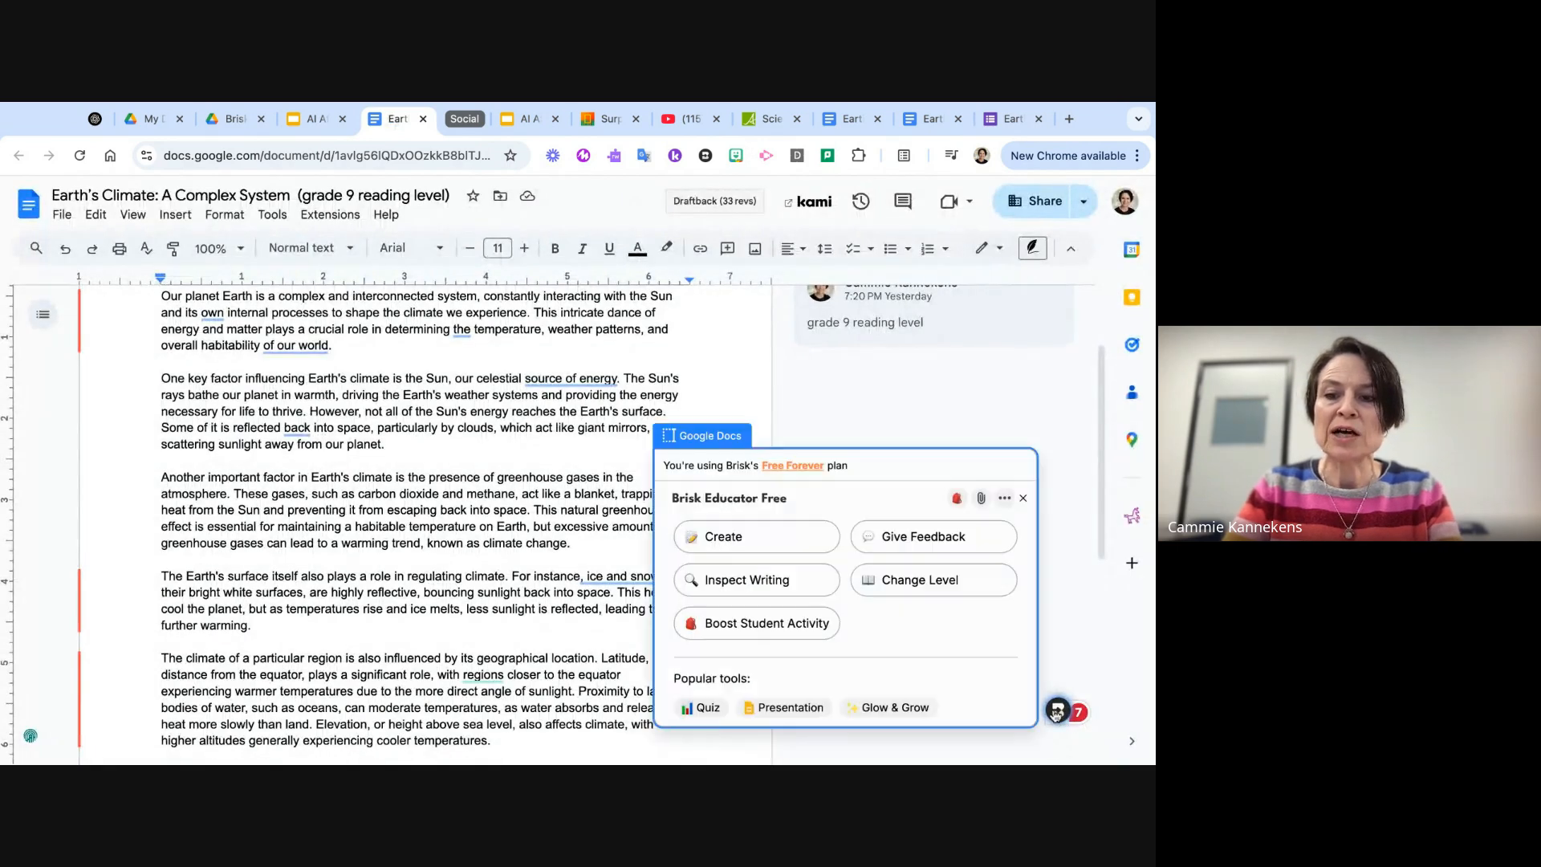
pyautogui.click(731, 538)
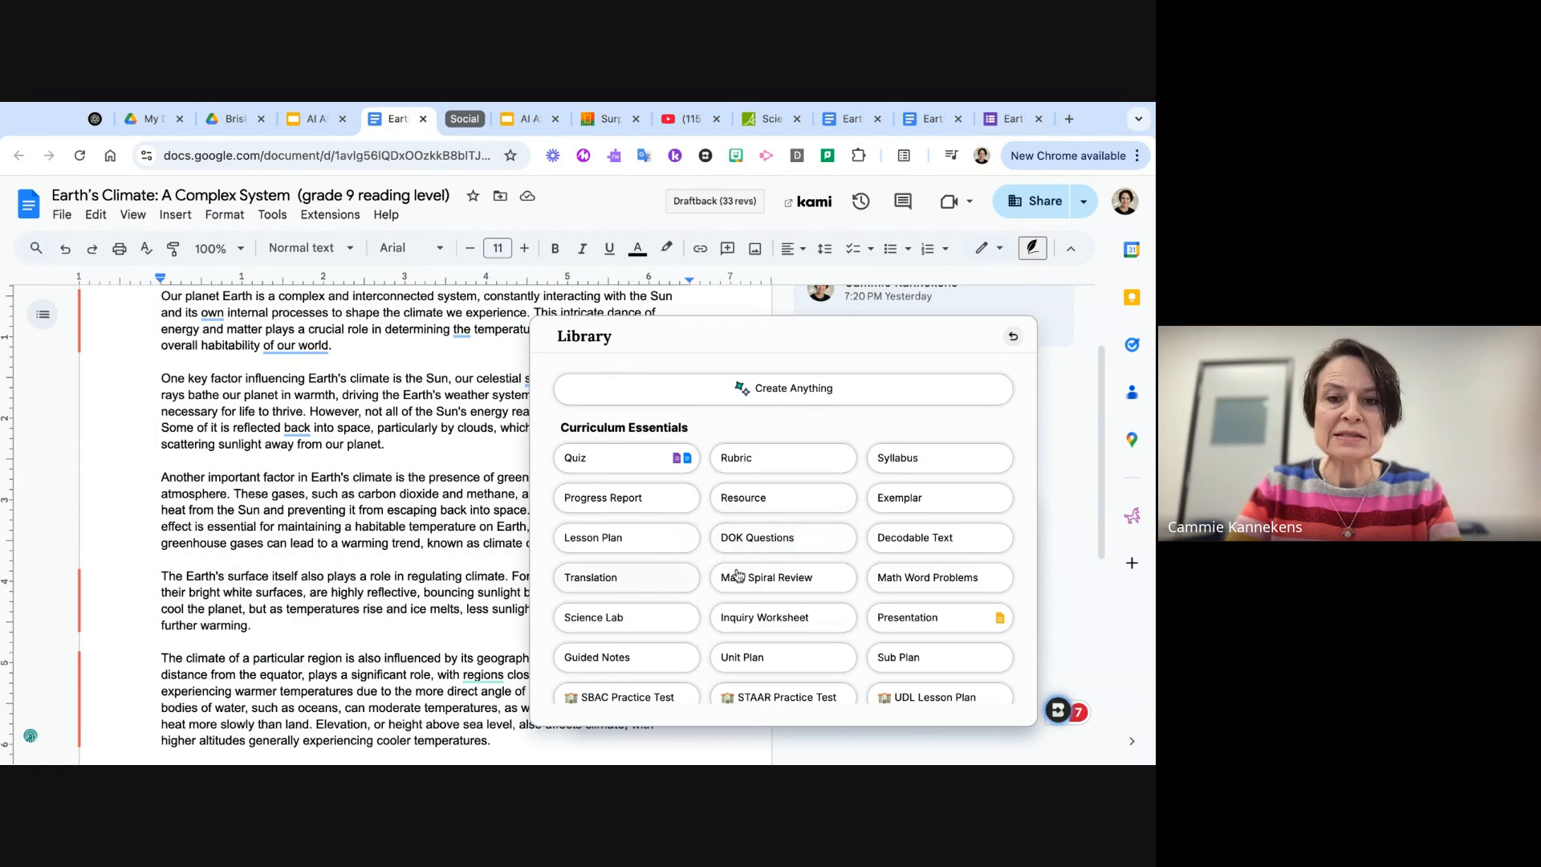
pyautogui.scroll(-1, 739, 576)
pyautogui.scroll(-3, 739, 576)
pyautogui.scroll(1, 738, 577)
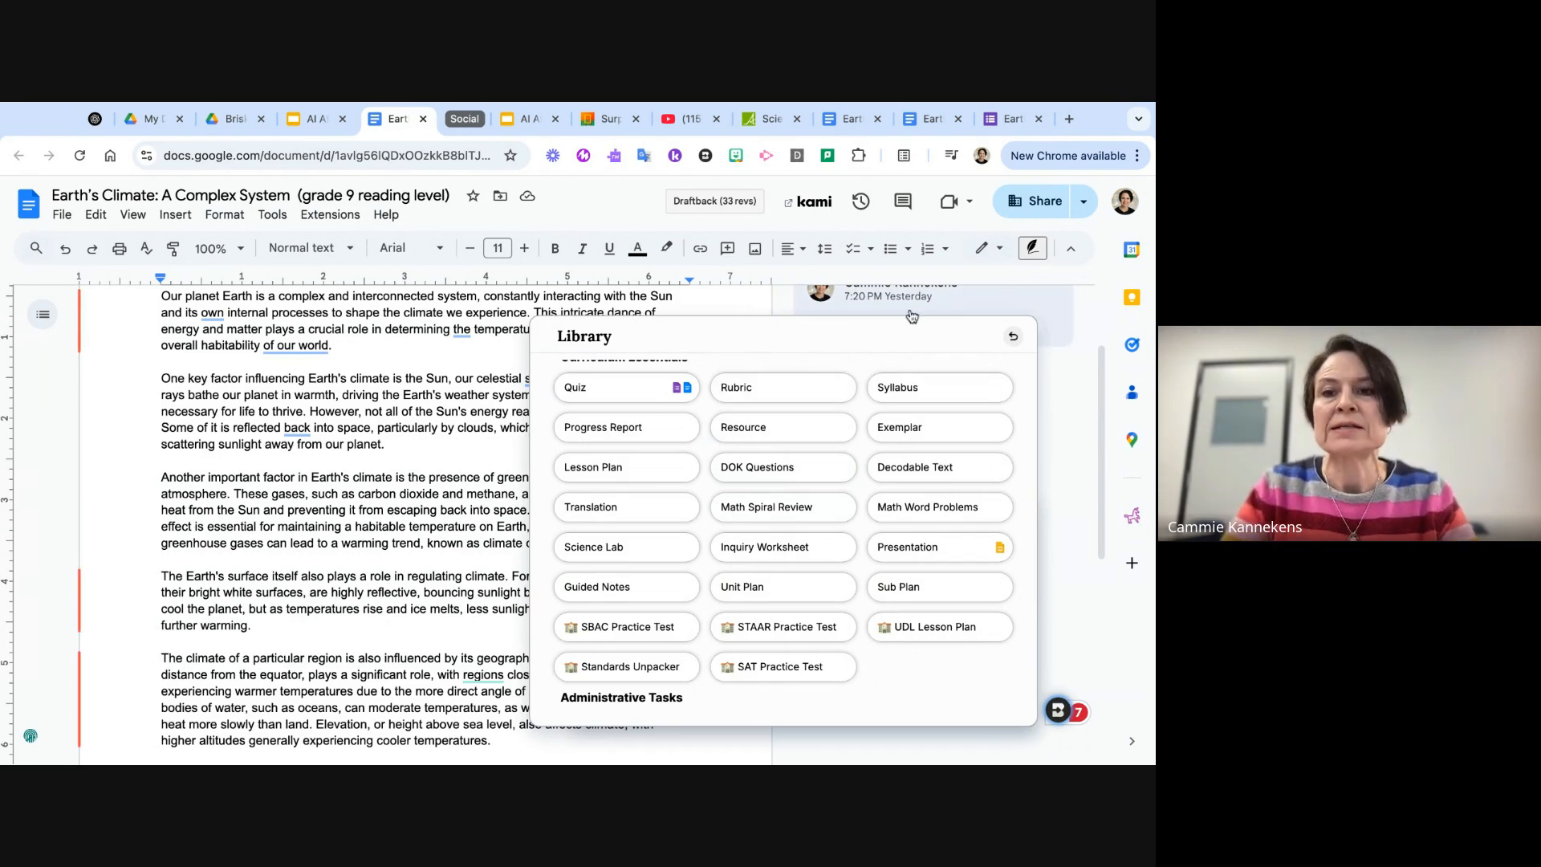
pyautogui.click(1070, 401)
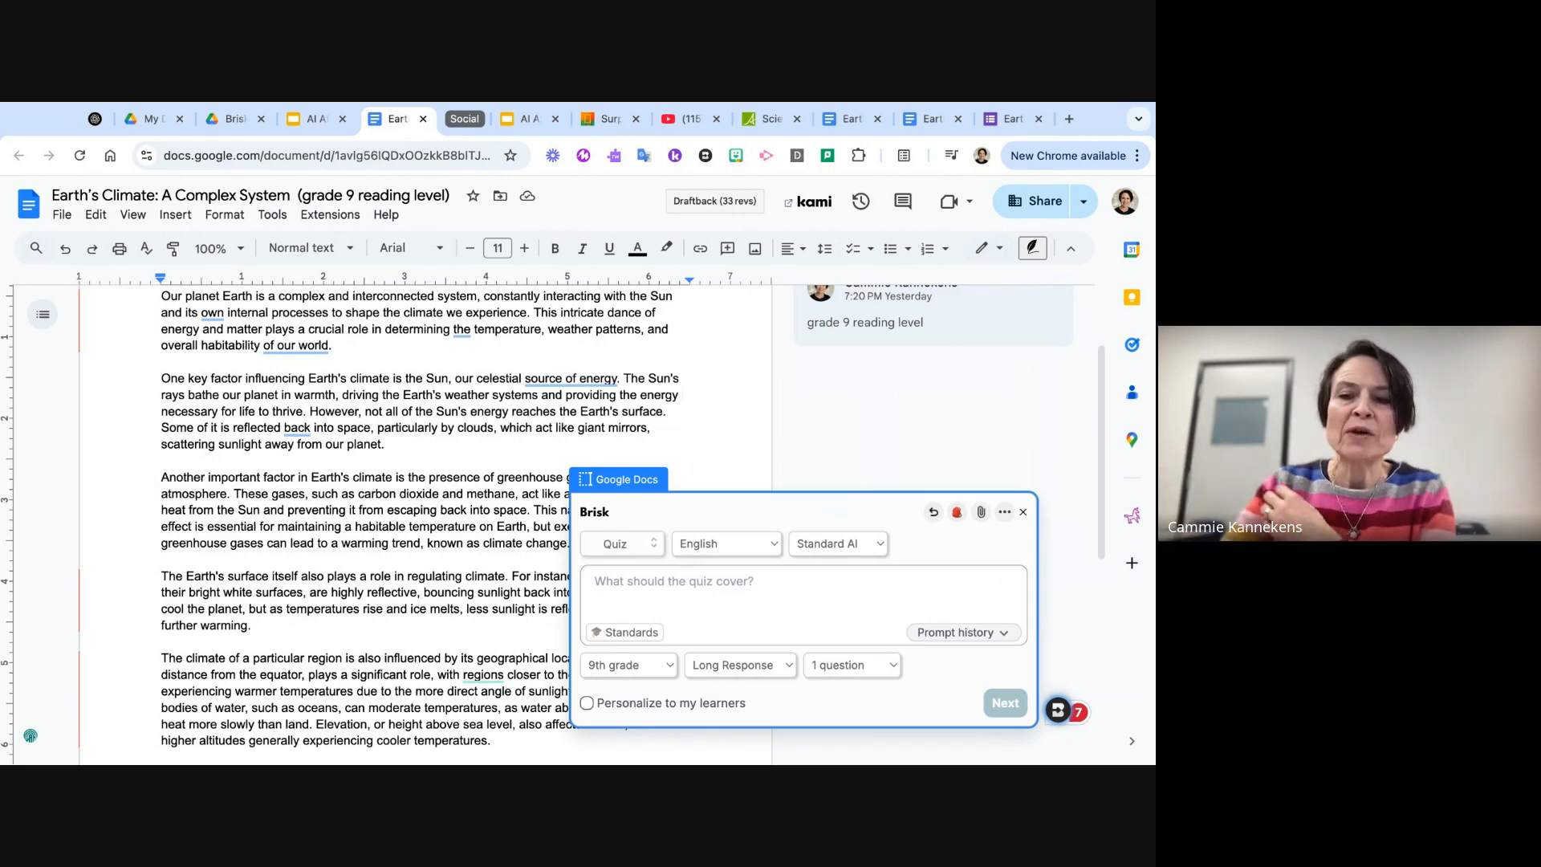
pyautogui.click(1023, 512)
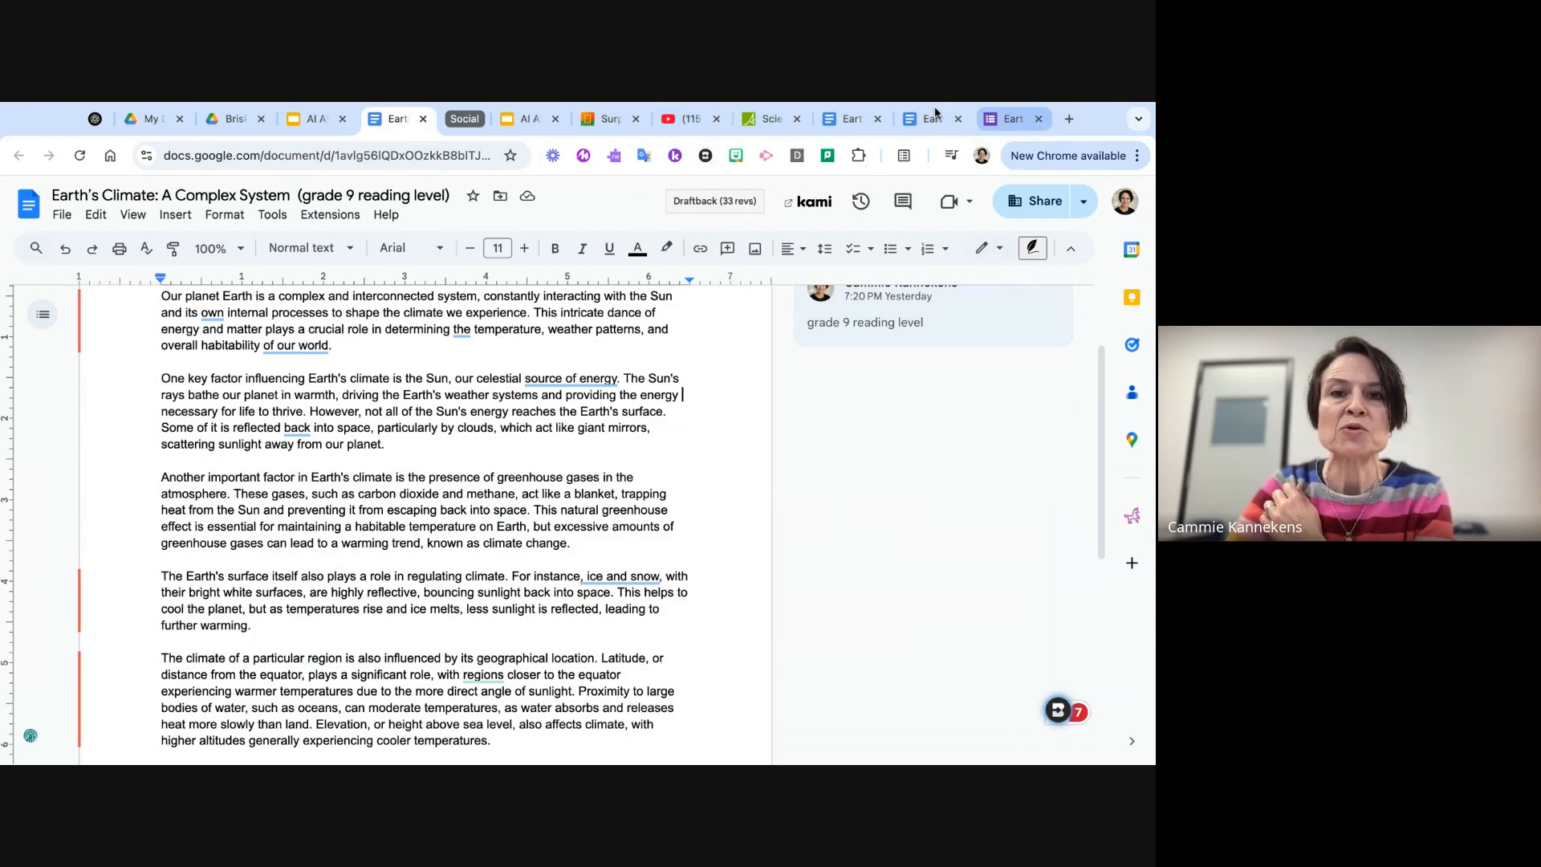
# - Switch to the "Plagiarism & Copyright" video on YouTube and look through the resource types Brisk can create from it
pyautogui.click(687, 121)
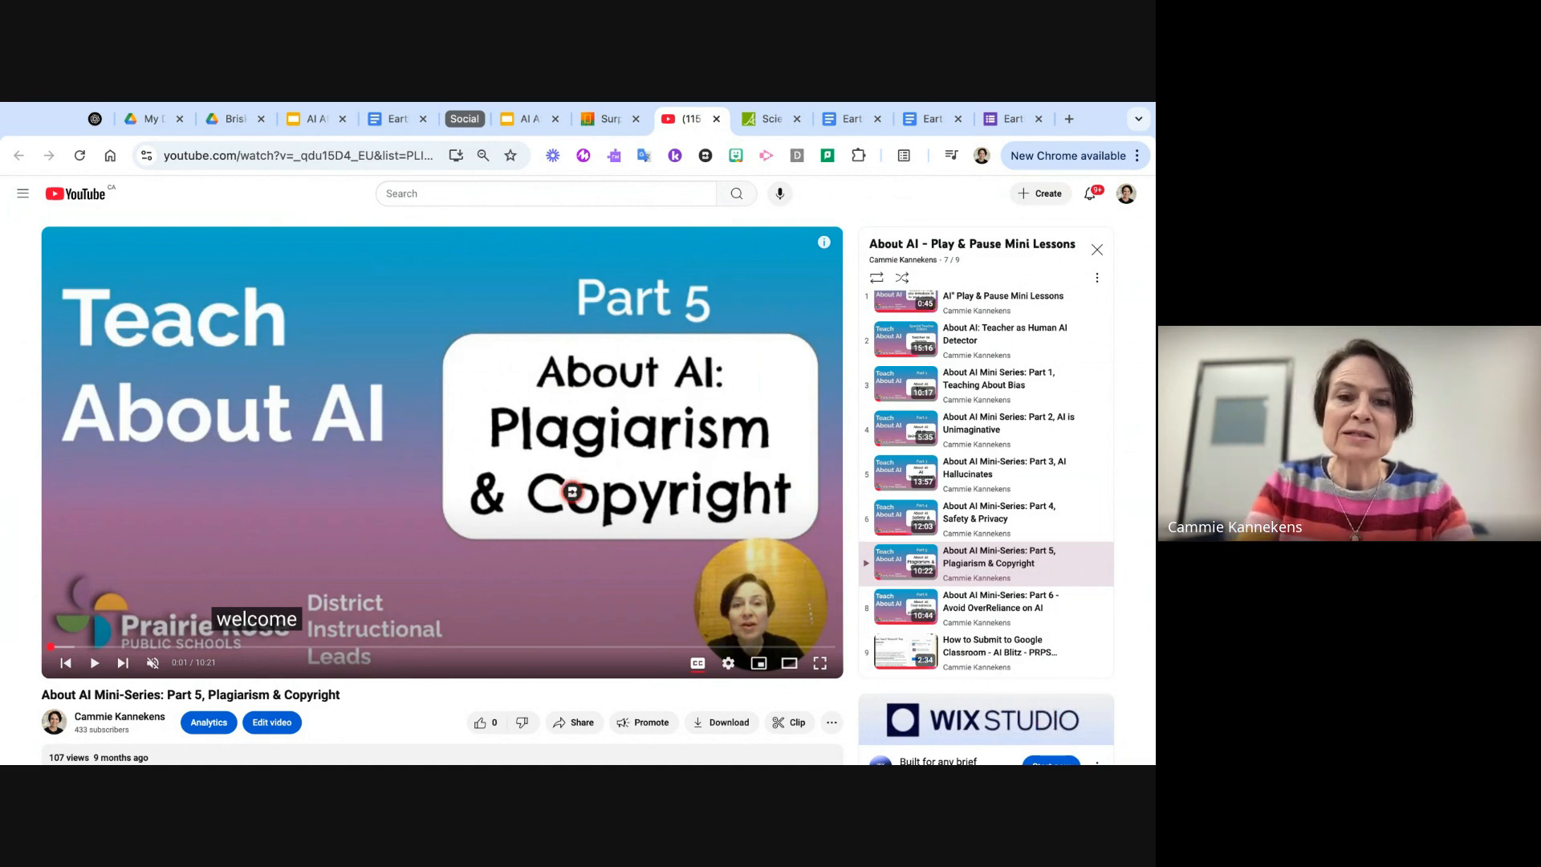
pyautogui.click(490, 396)
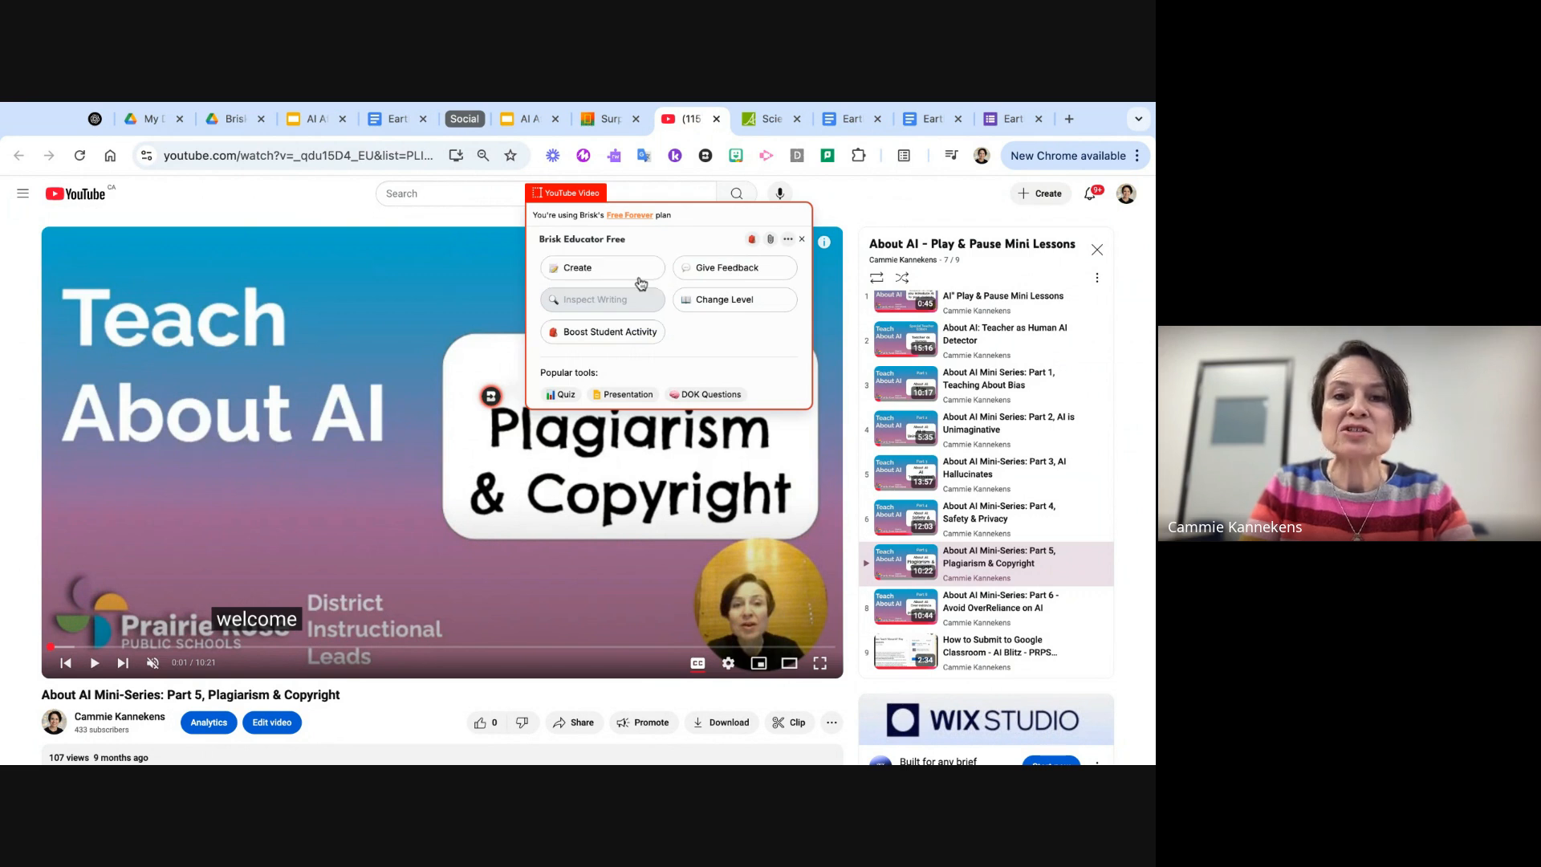
pyautogui.click(601, 269)
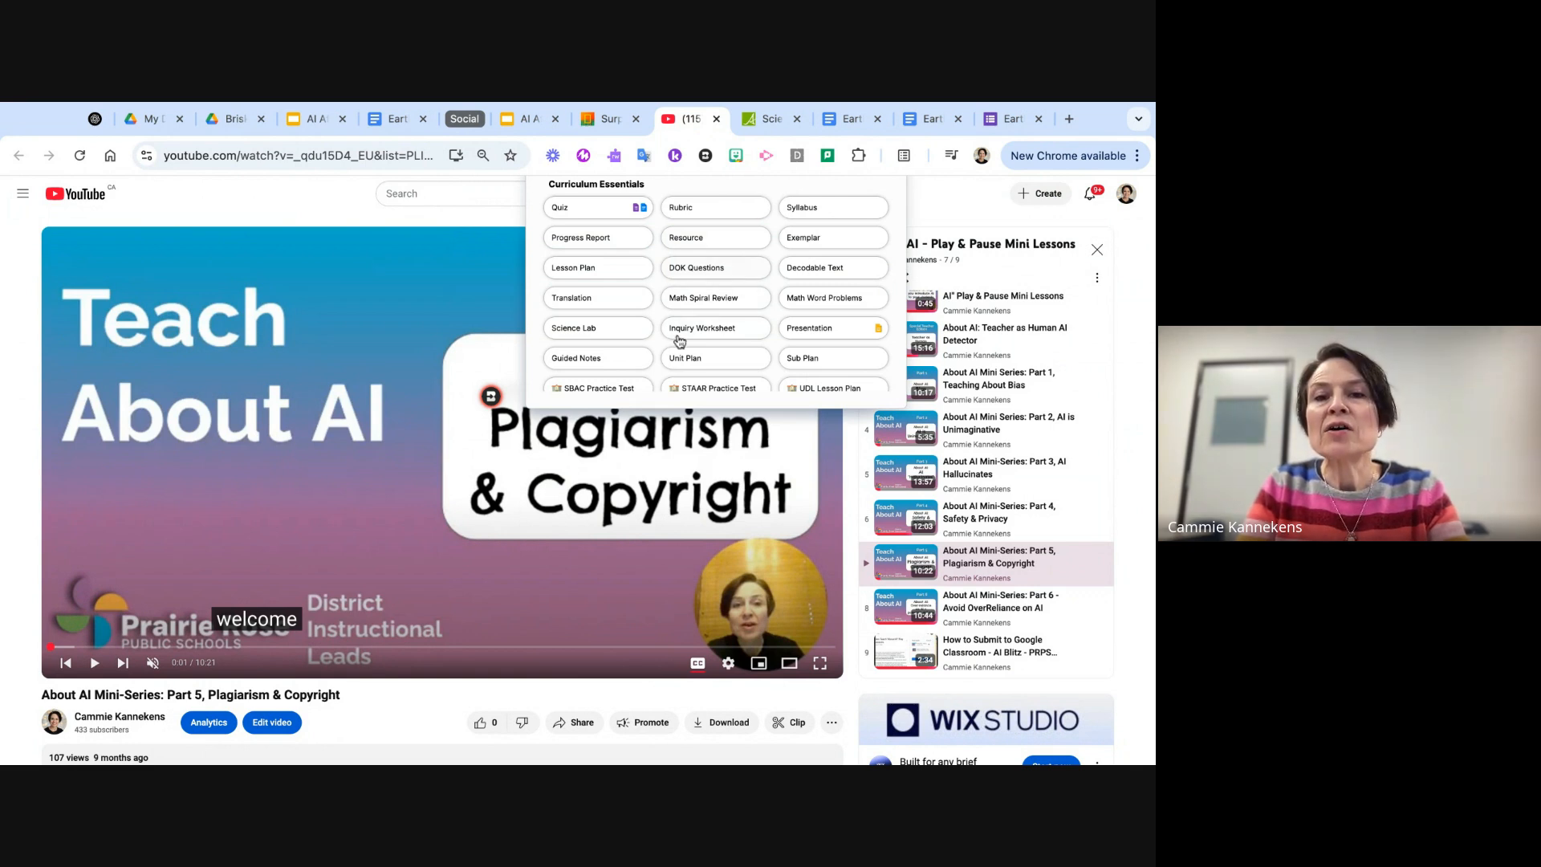
pyautogui.scroll(-1, 706, 348)
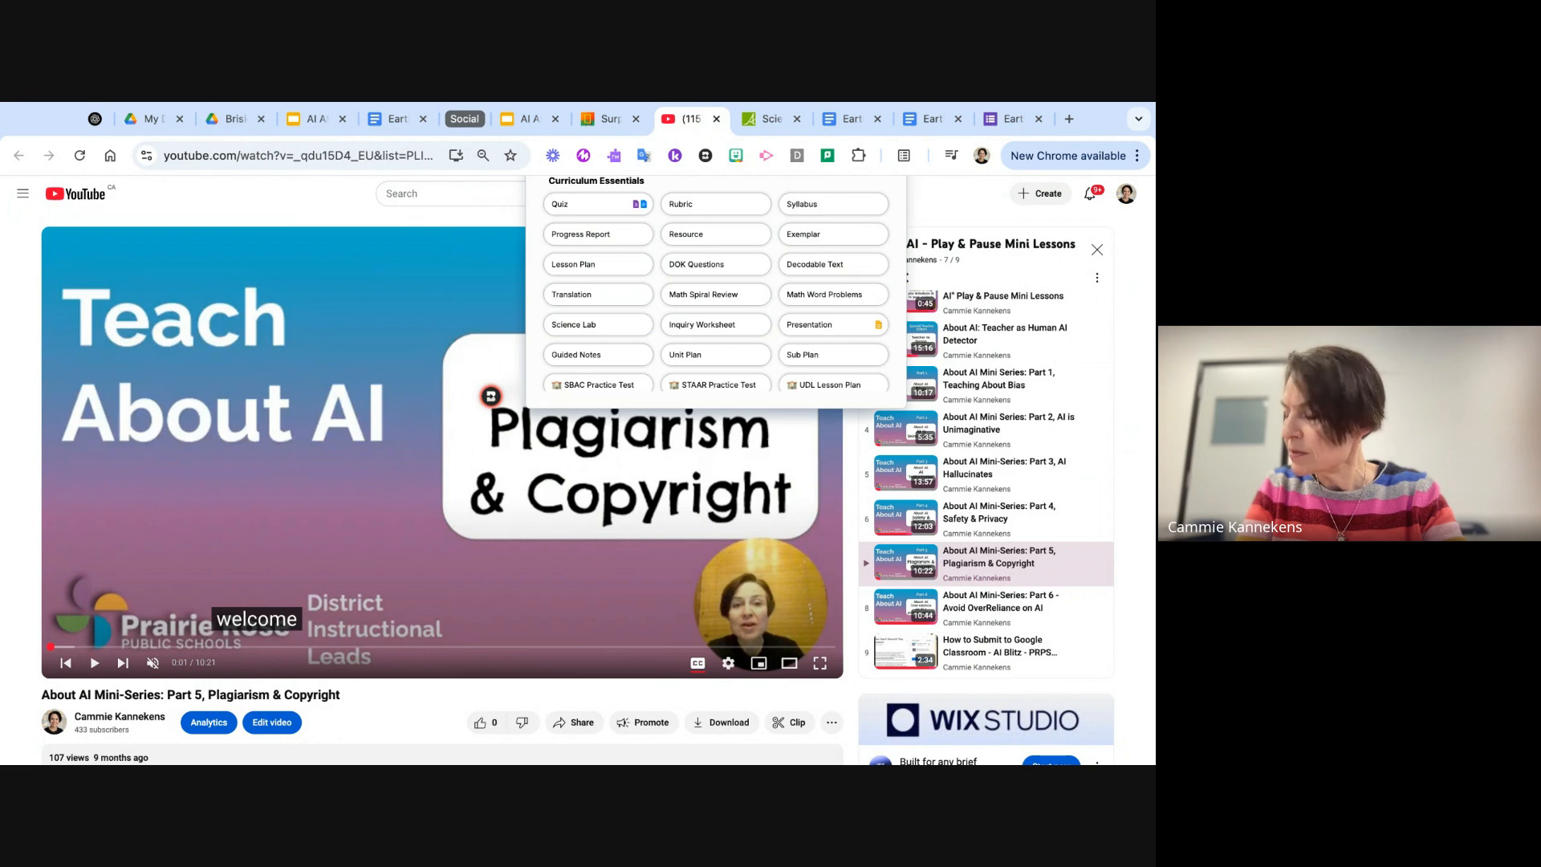
pyautogui.scroll(-2, 676, 326)
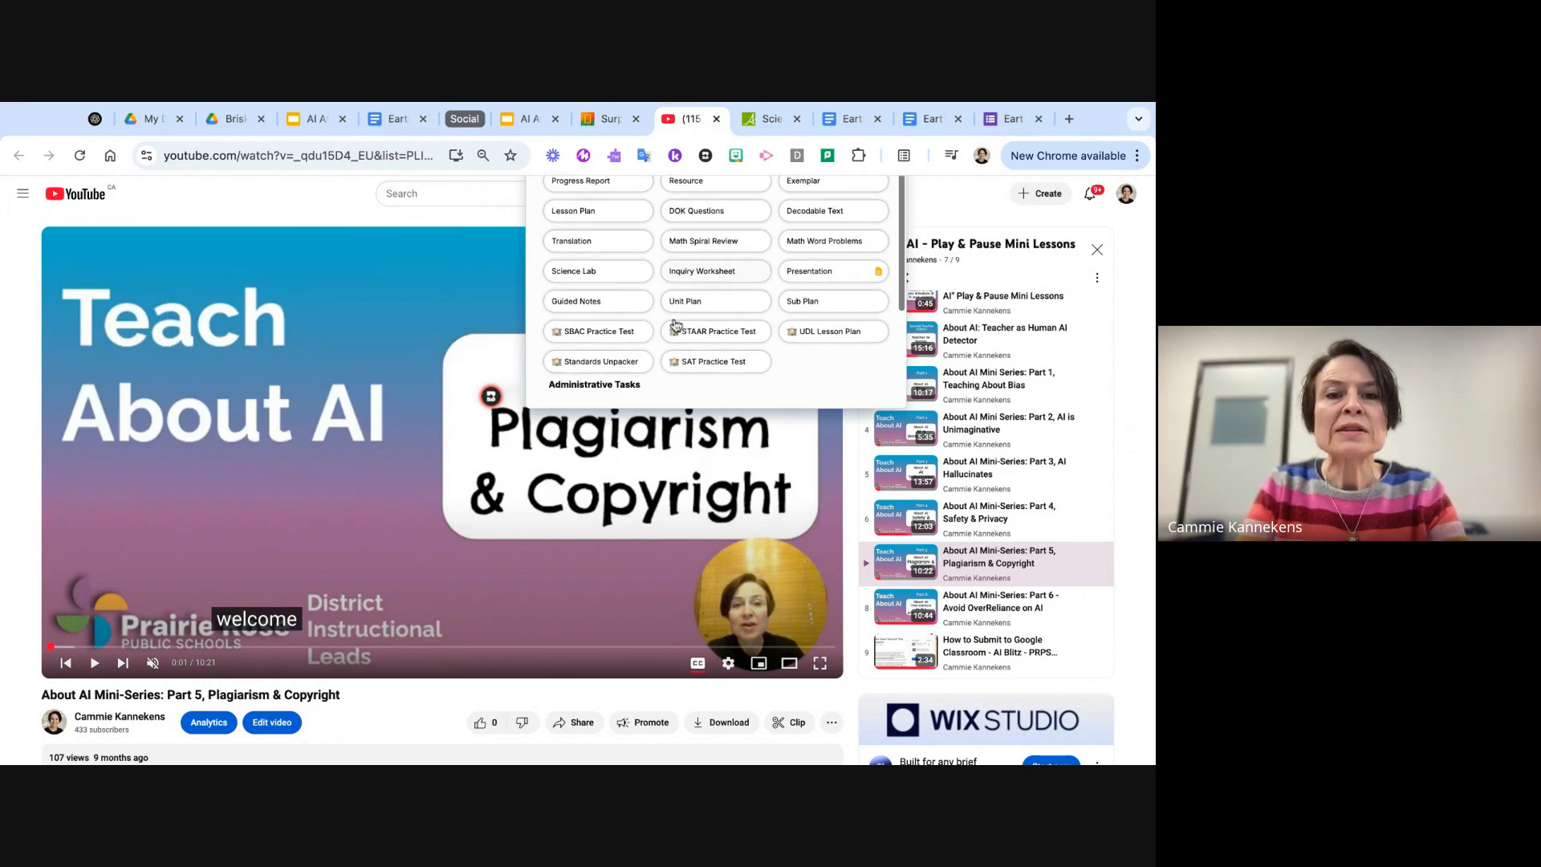
pyautogui.scroll(-4, 676, 325)
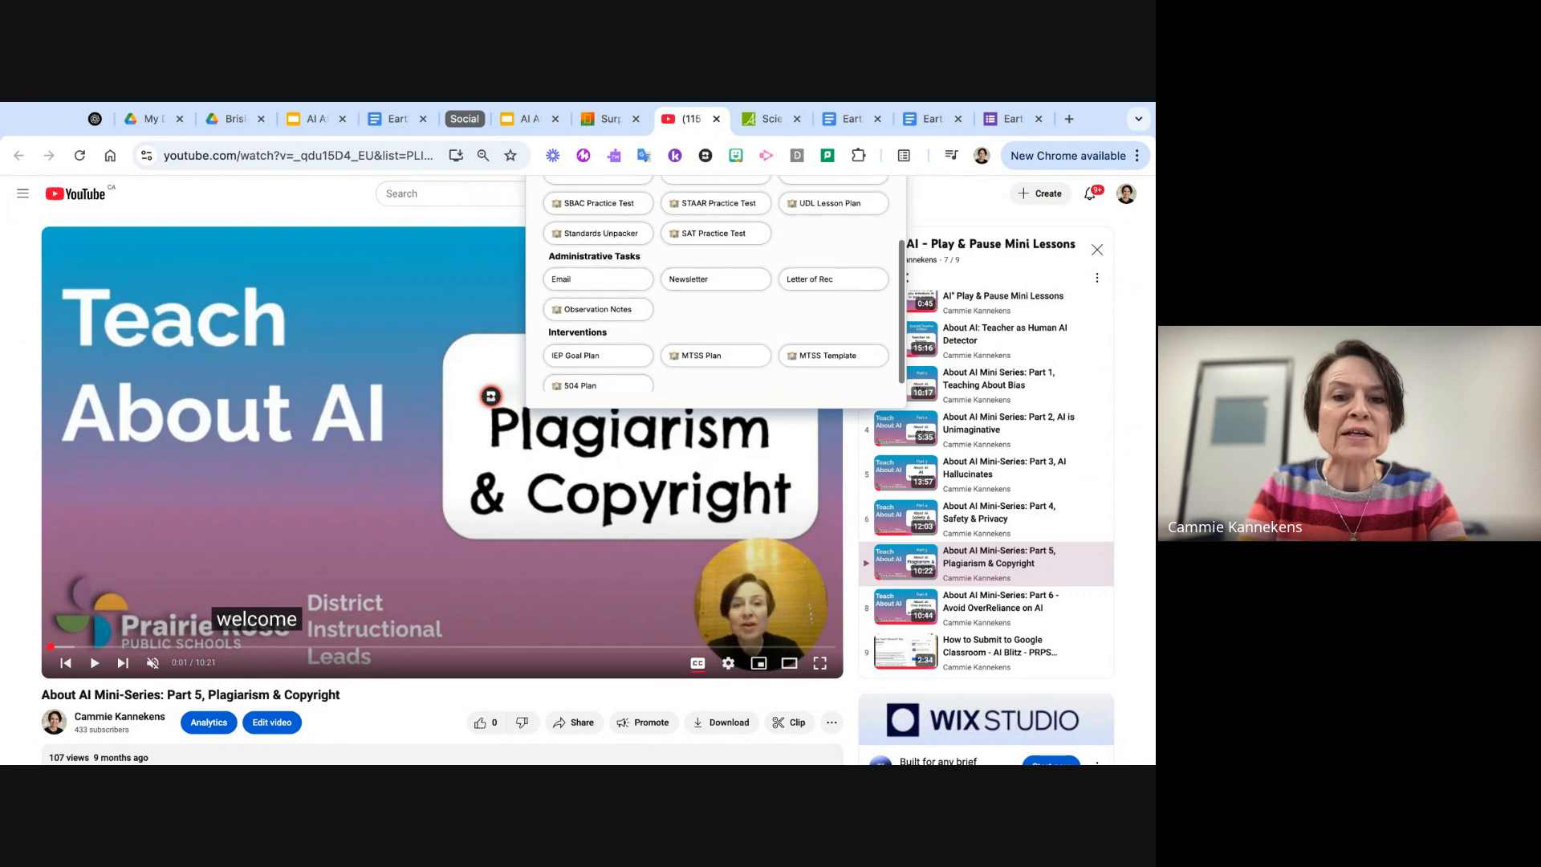
pyautogui.scroll(5, 731, 236)
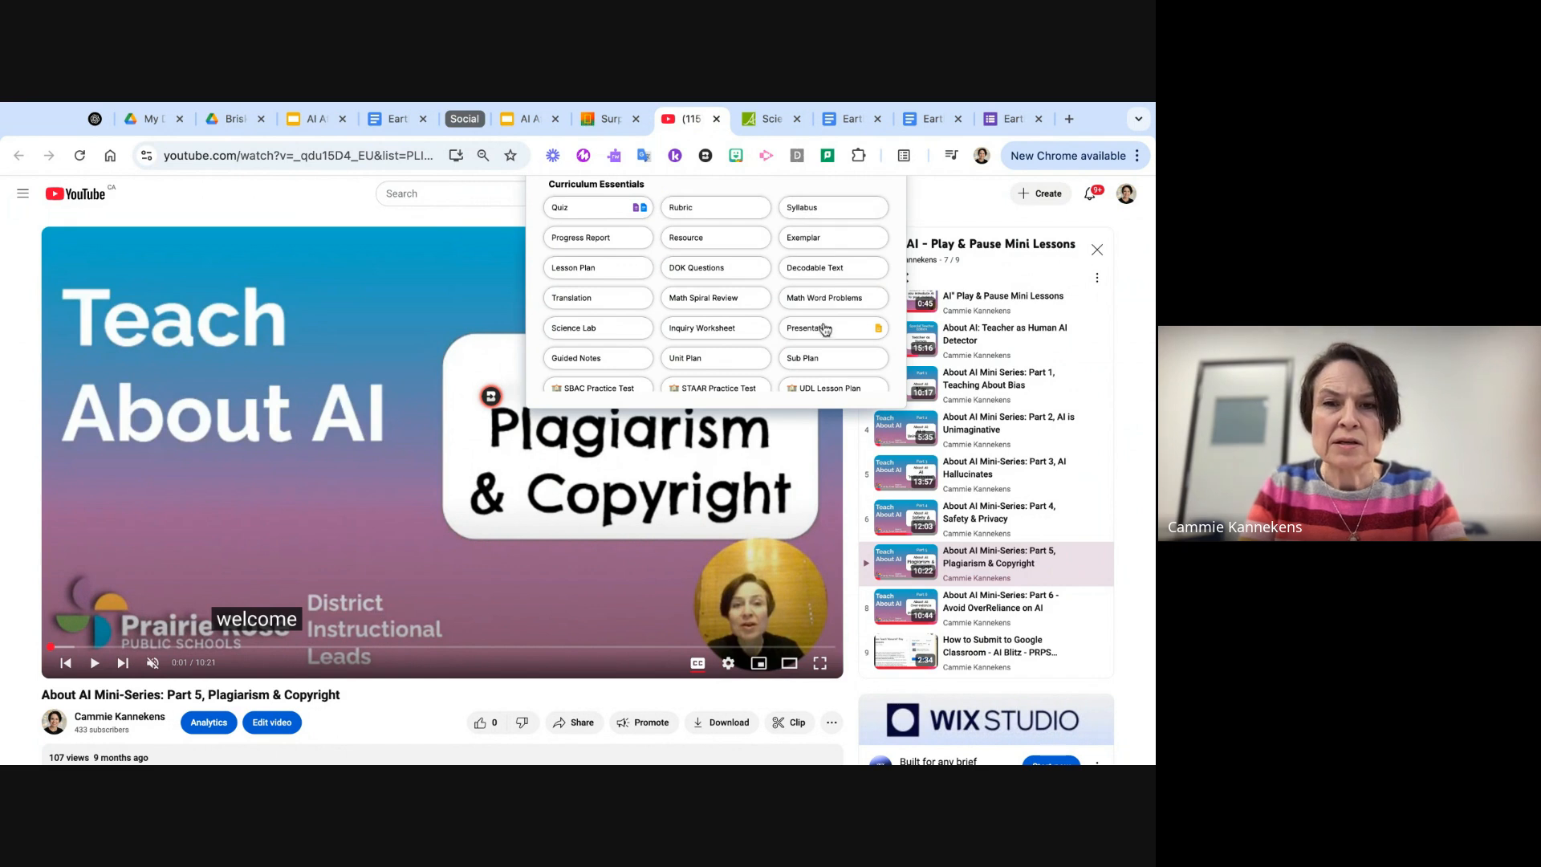
pyautogui.scroll(5, 637, 338)
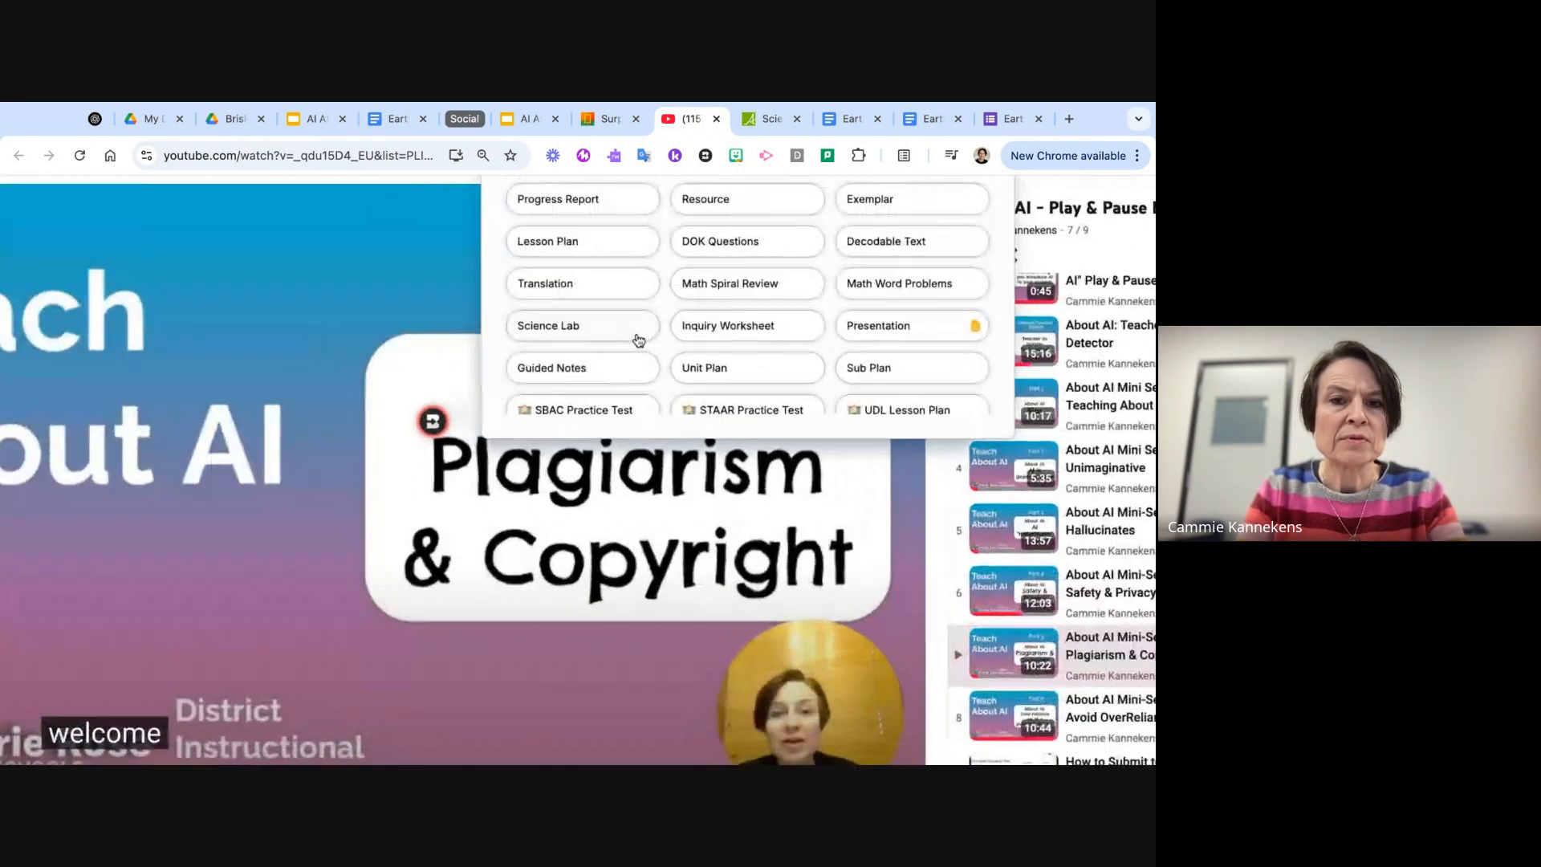
# - Generate 9th grade guided notes in English about the YouTube video
pyautogui.click(577, 378)
pyautogui.scroll(-5, 583, 377)
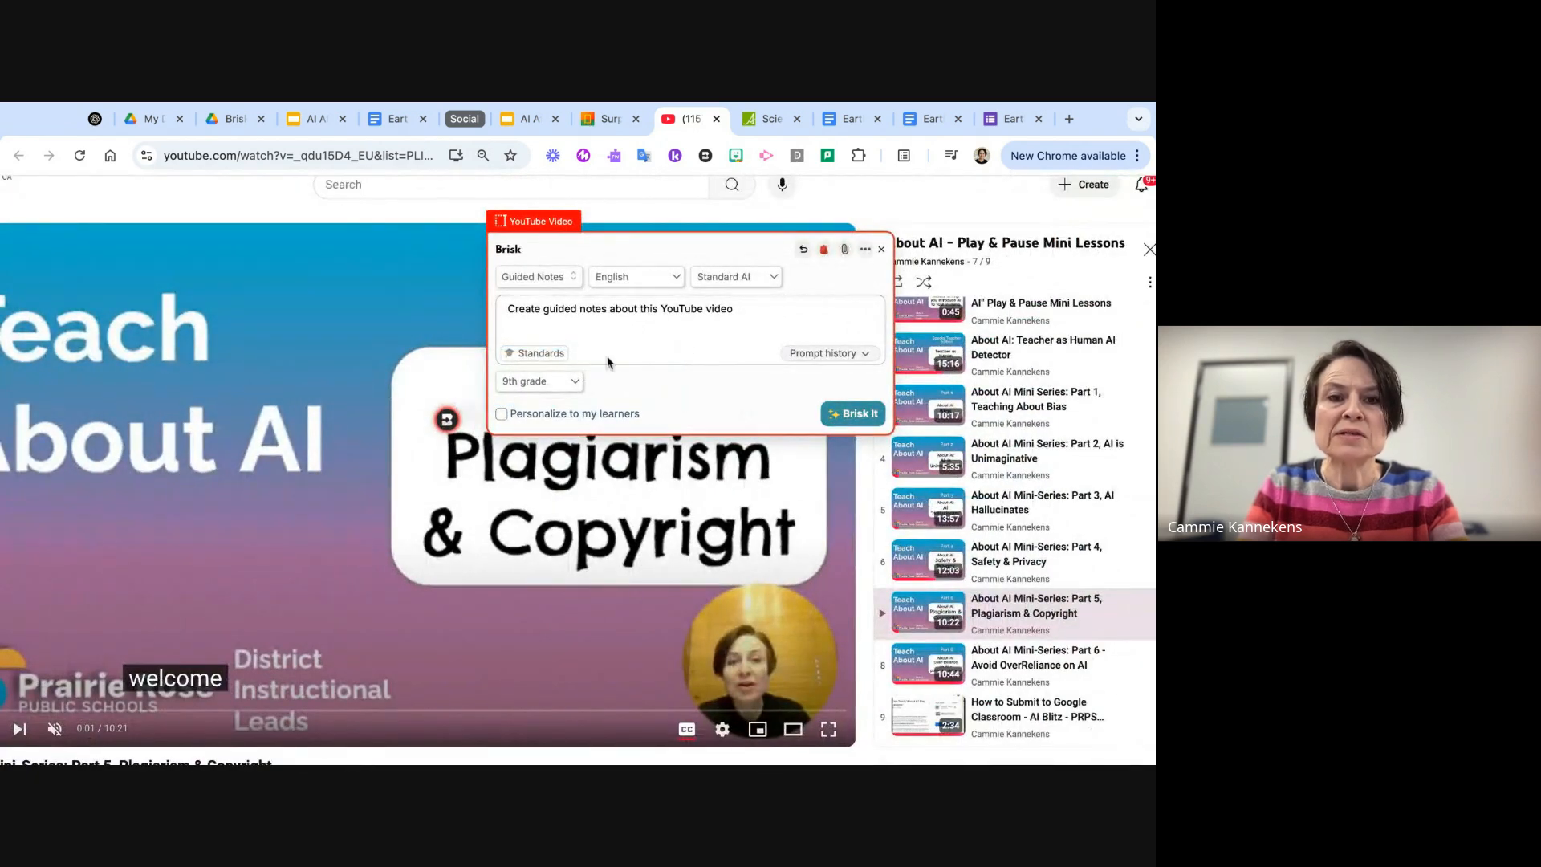
pyautogui.click(849, 417)
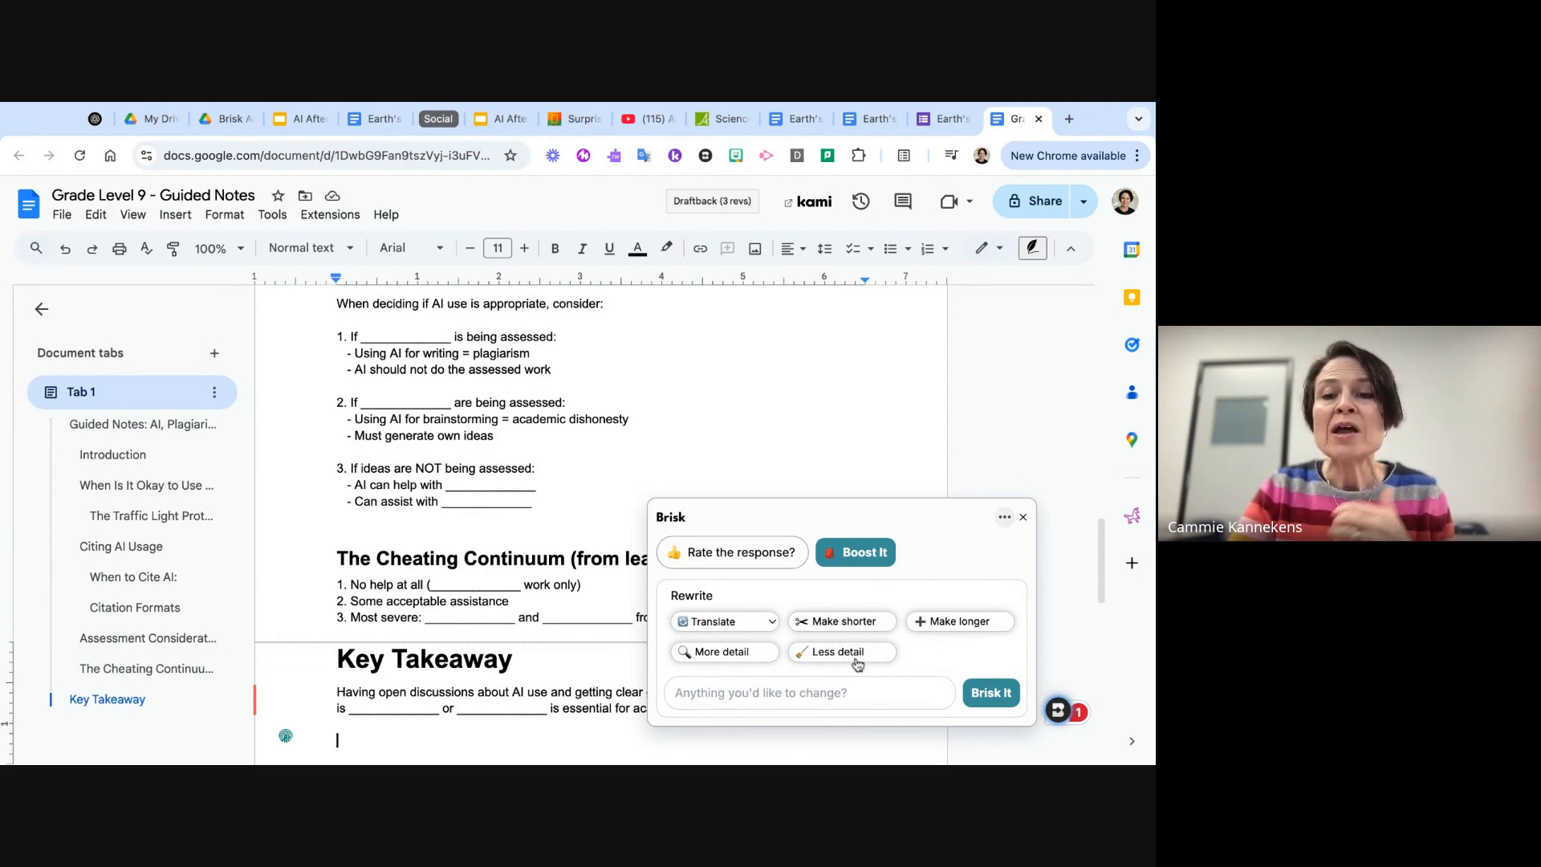
# - Review the AI citation and assessment sections of the generated guided notes and dismiss Brisk's rewrite options
pyautogui.scroll(10, 639, 357)
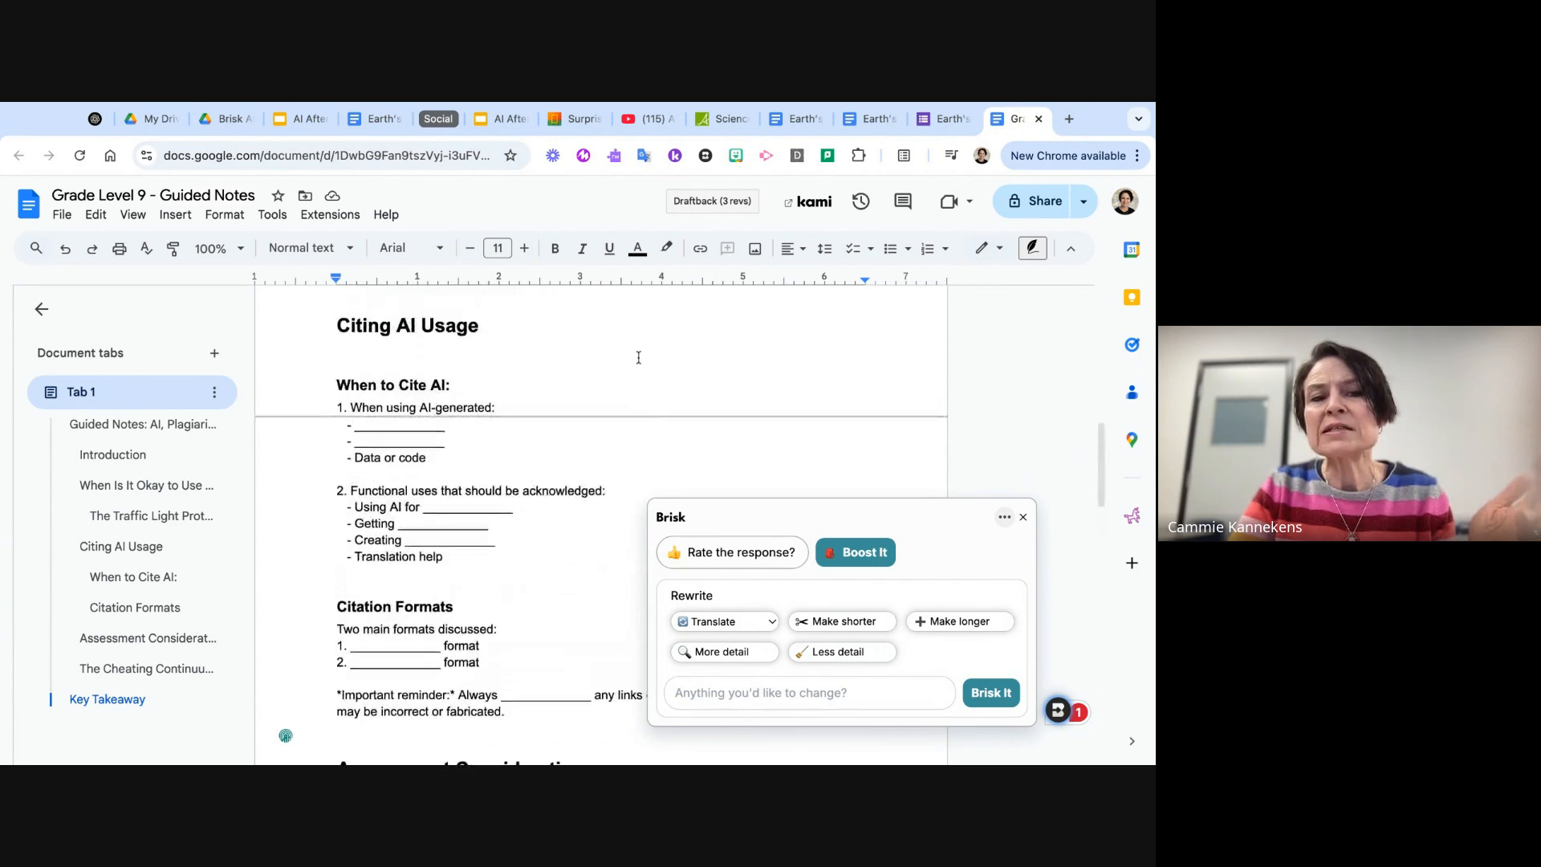
pyautogui.scroll(-6, 653, 354)
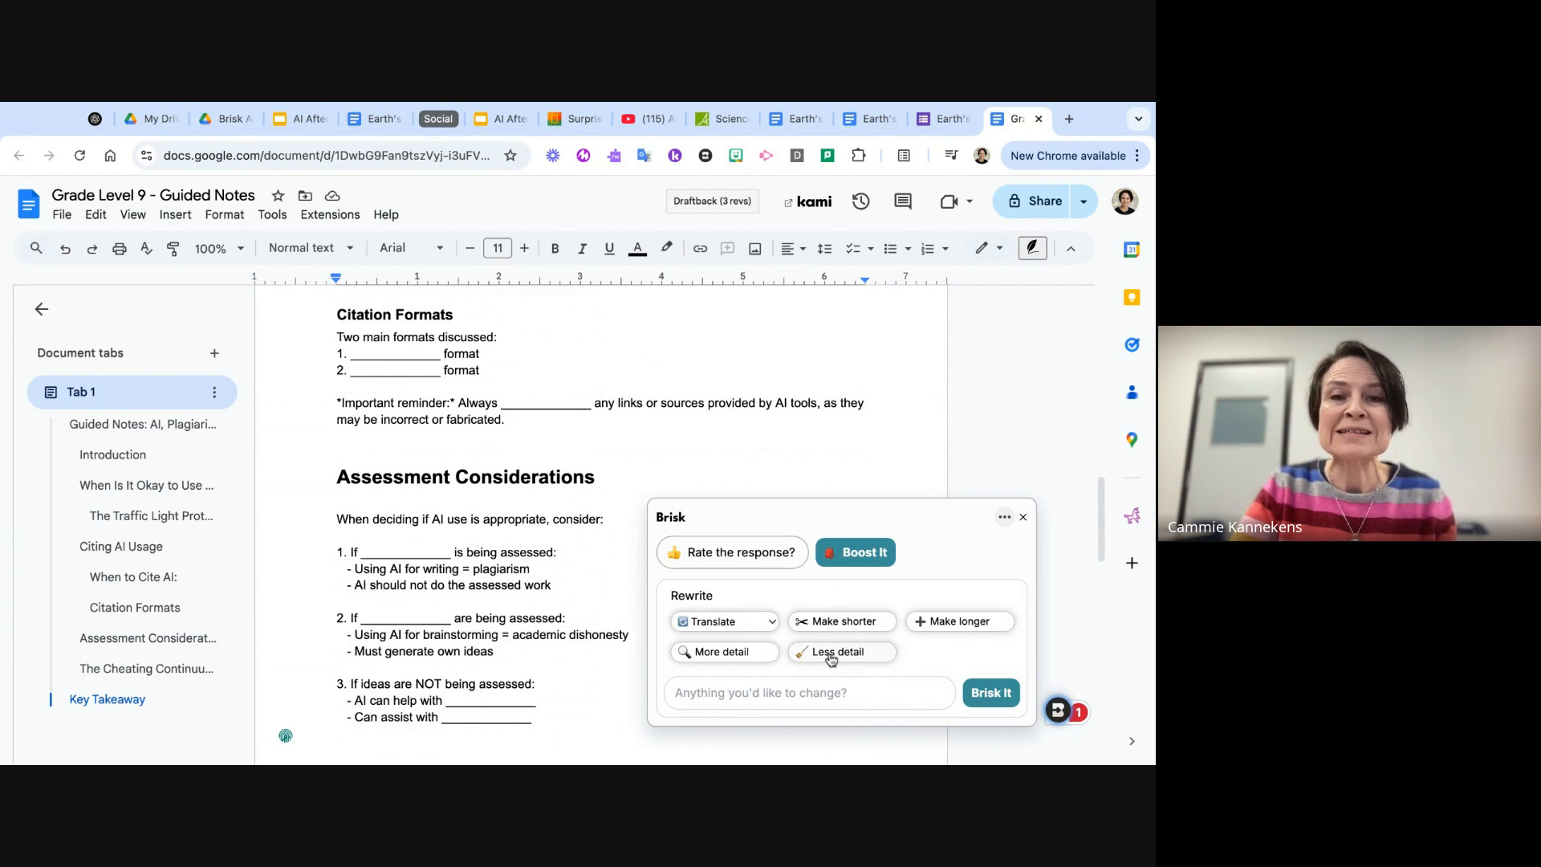
pyautogui.click(1036, 370)
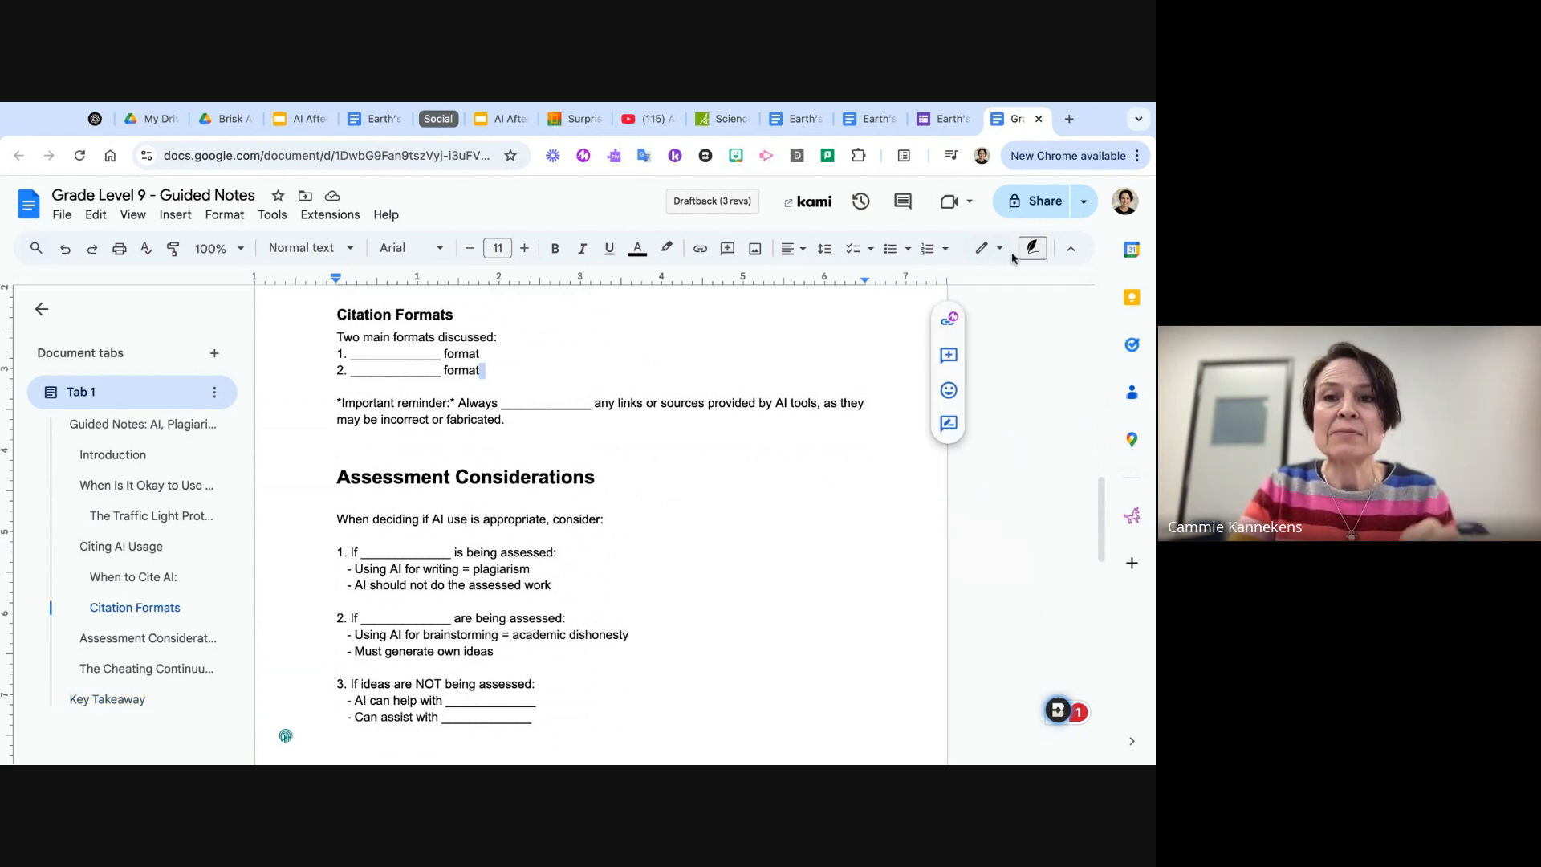
# - Return to the "Plagiarism & Copyright" YouTube video, browse Brisk's Boost Student Activity types for engagement, and choose the Tutor activity
pyautogui.click(651, 119)
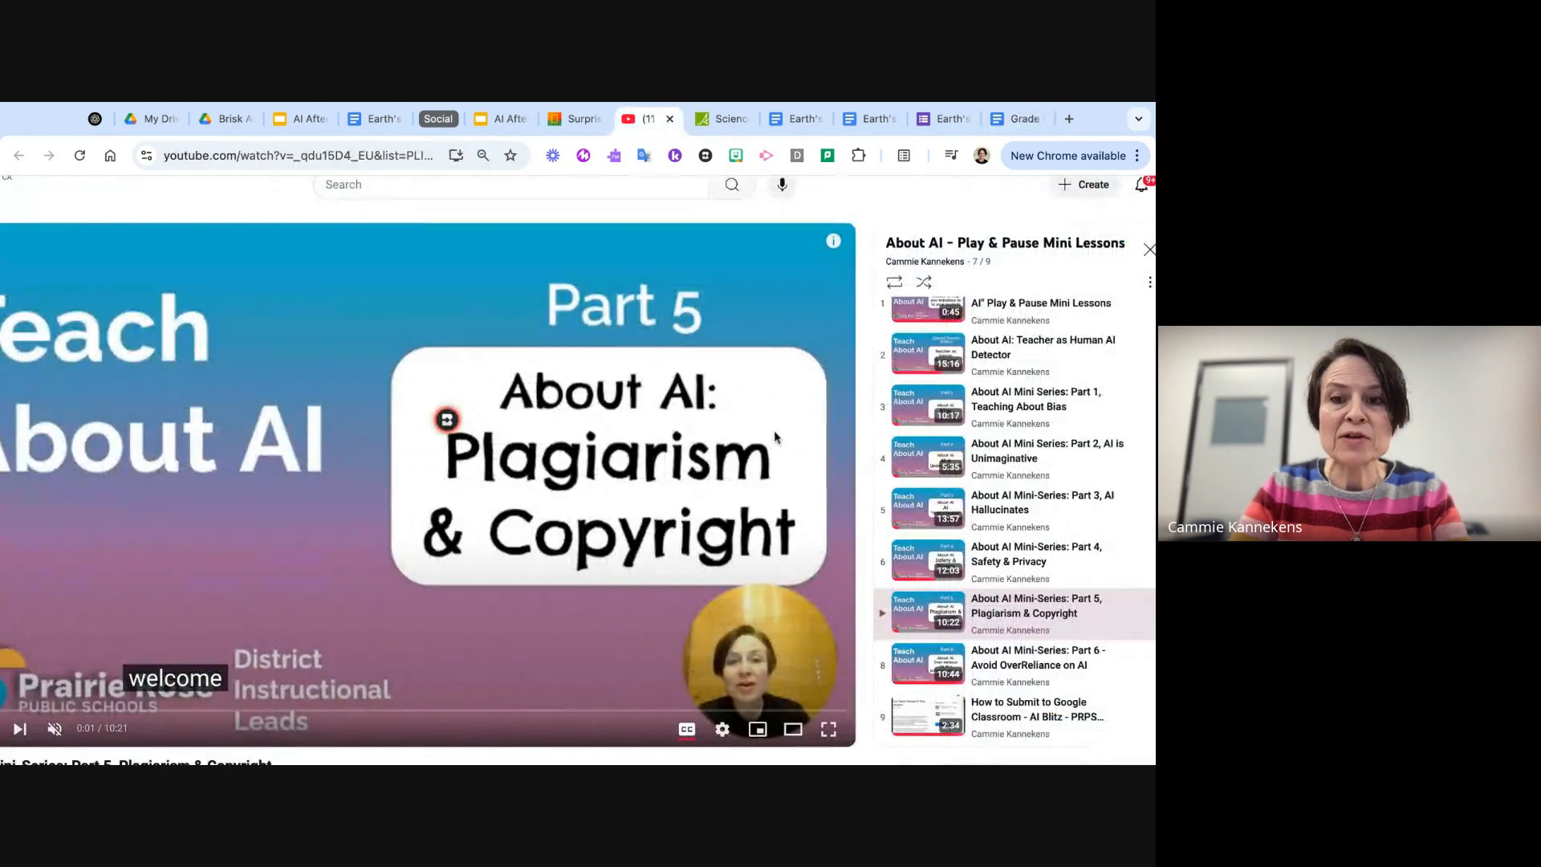
pyautogui.click(447, 419)
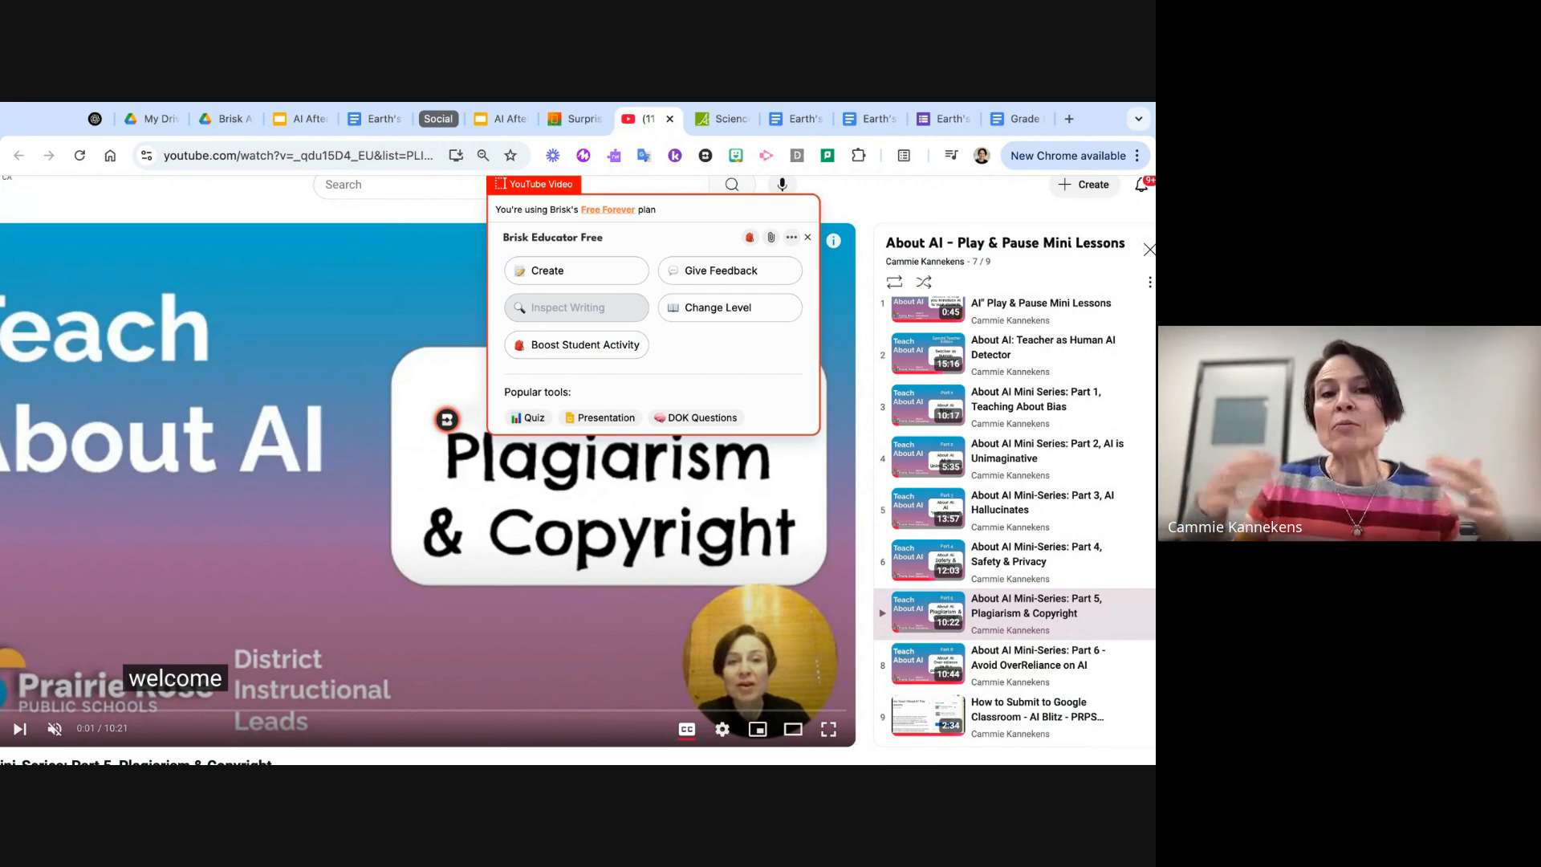
pyautogui.click(576, 345)
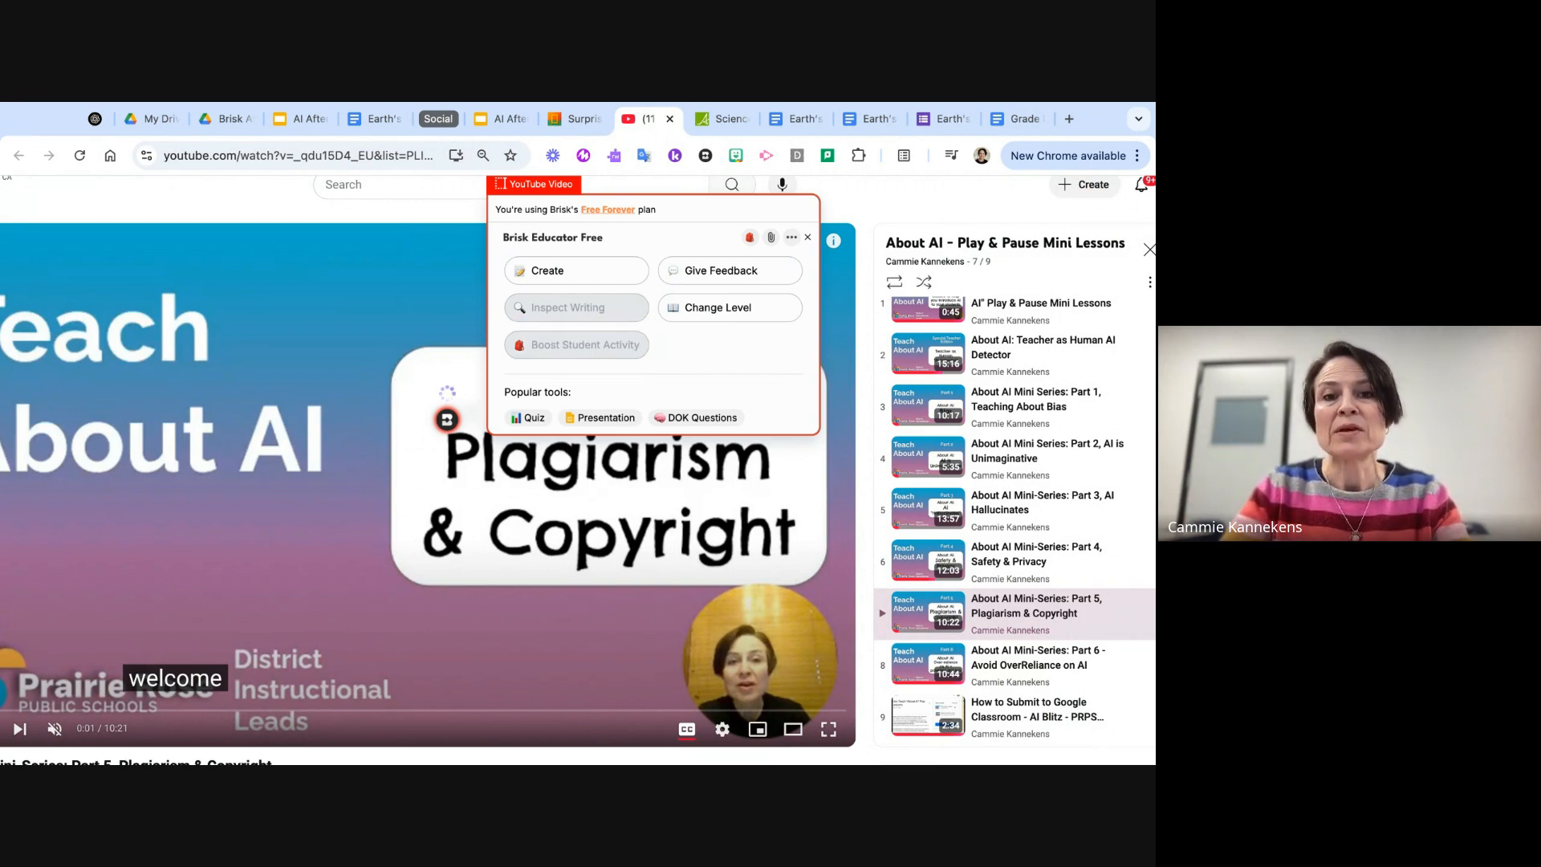
pyautogui.scroll(1, 634, 353)
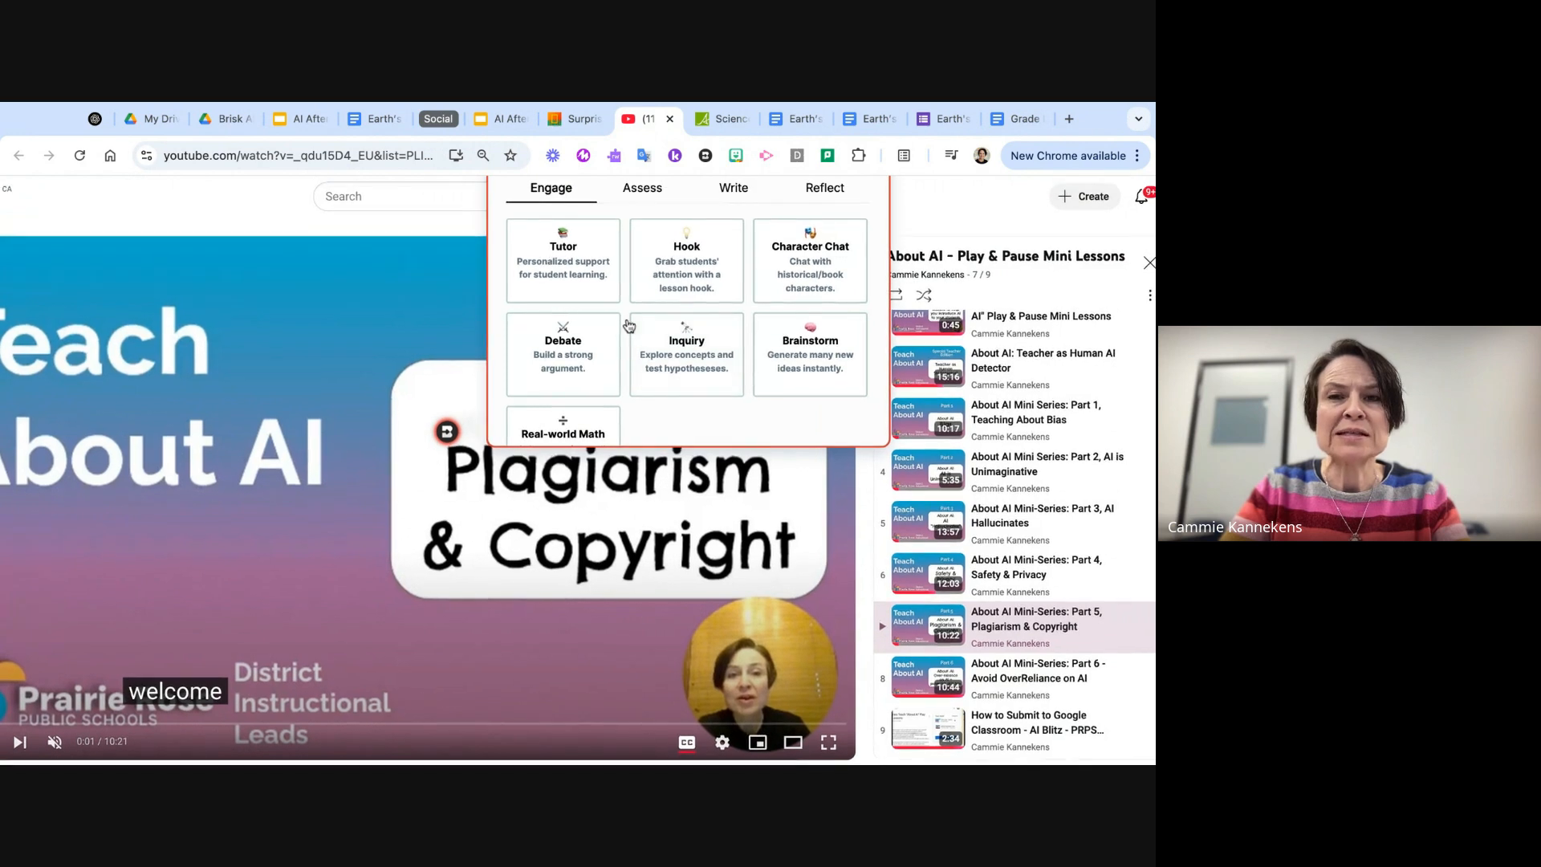
pyautogui.scroll(-2, 624, 365)
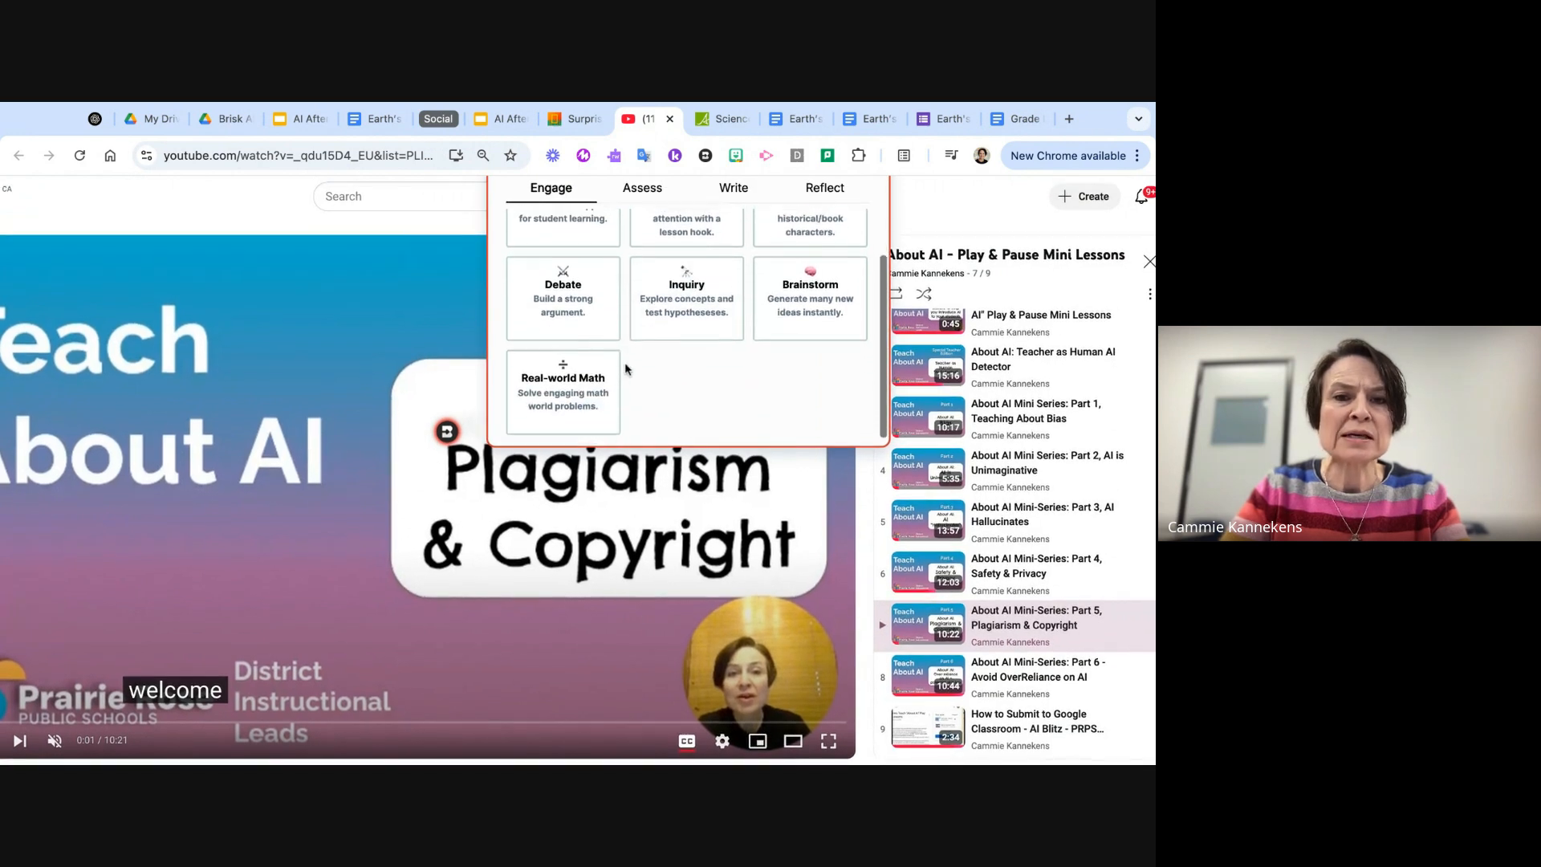
pyautogui.scroll(2, 625, 365)
pyautogui.scroll(1, 625, 367)
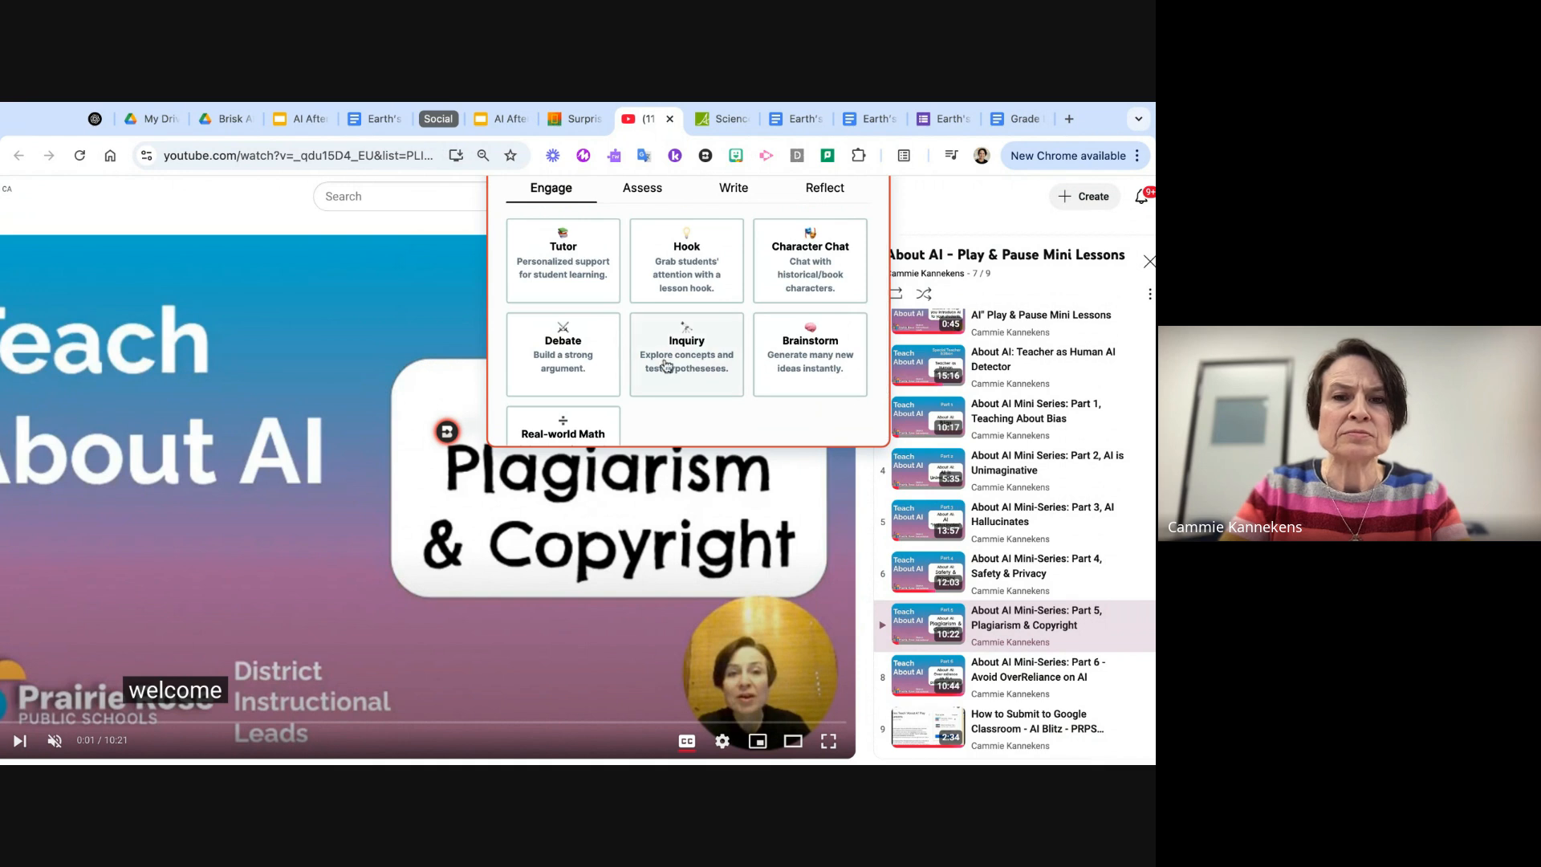
pyautogui.click(580, 273)
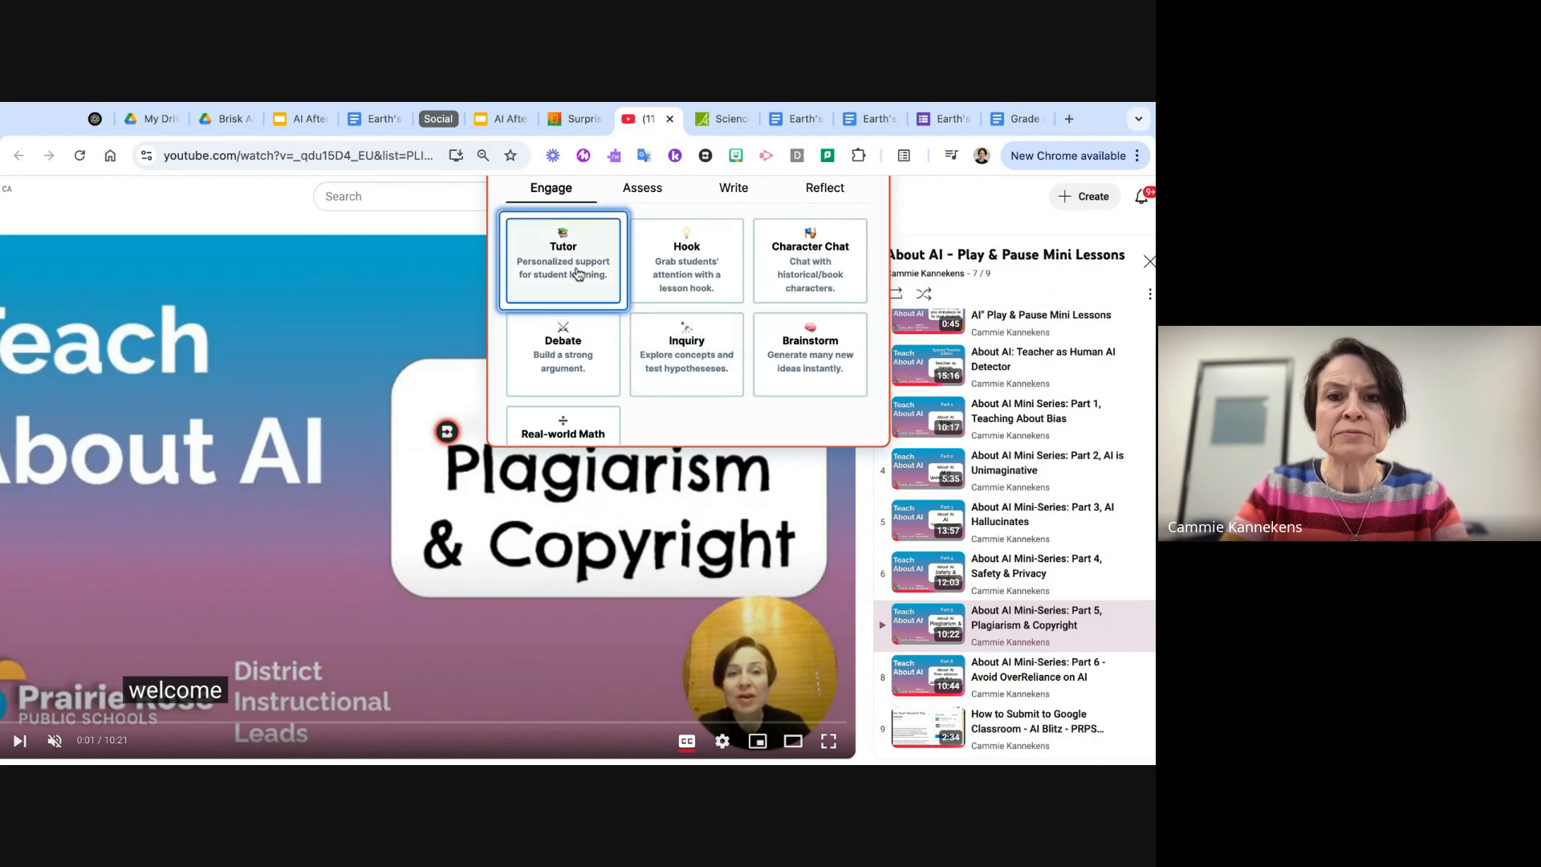
# - Change the prompt to "Create a very short tutoring activity about this YouTube video" and generate the 9th grade tutor activity in English
pyautogui.click(510, 338)
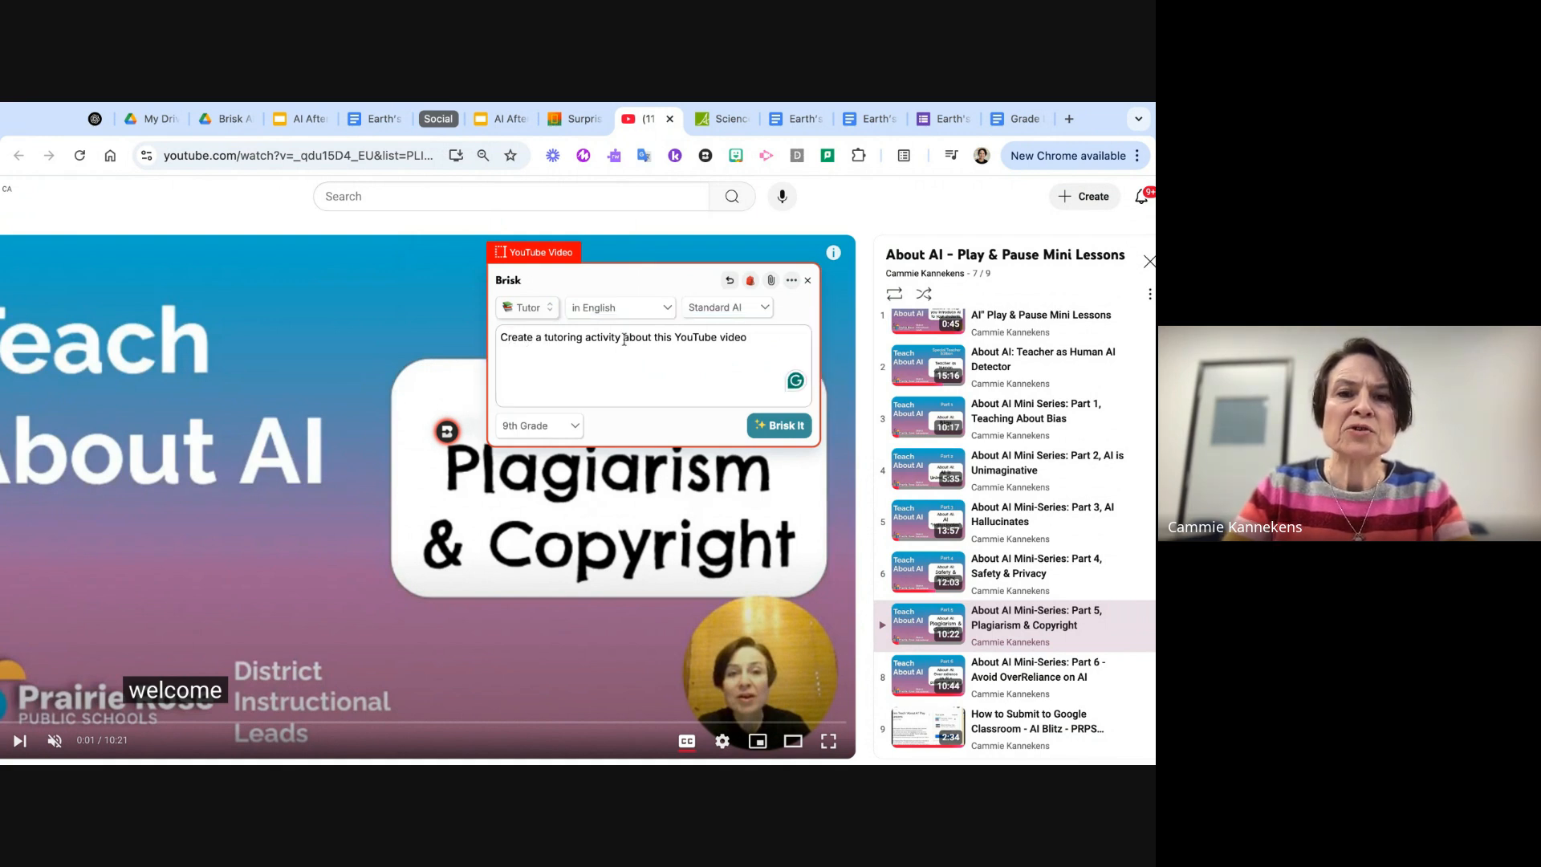
pyautogui.click(546, 338)
pyautogui.write('very sh')
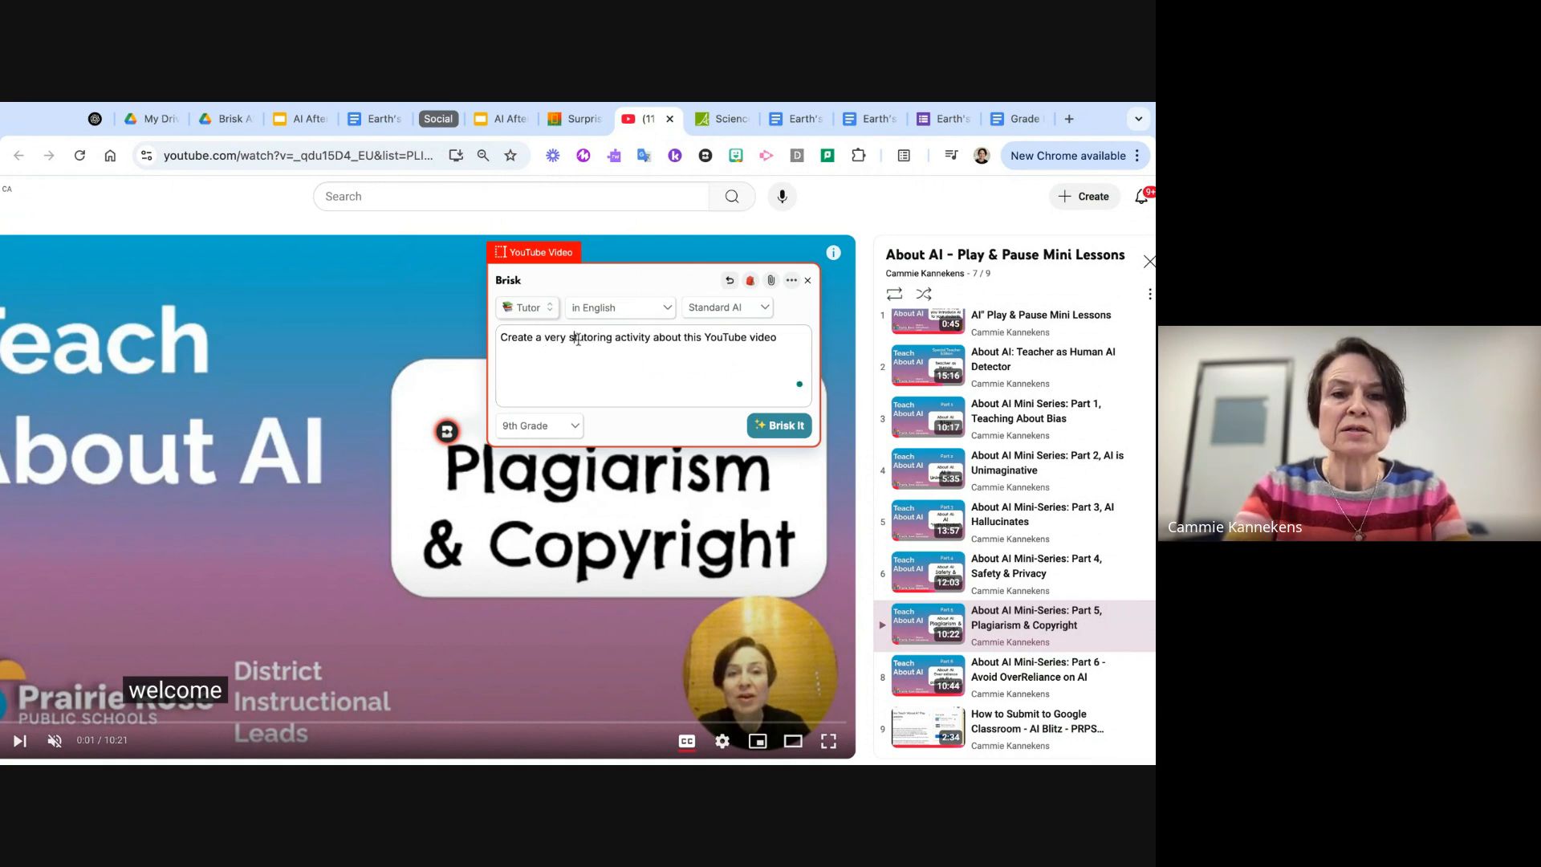
pyautogui.write('ort')
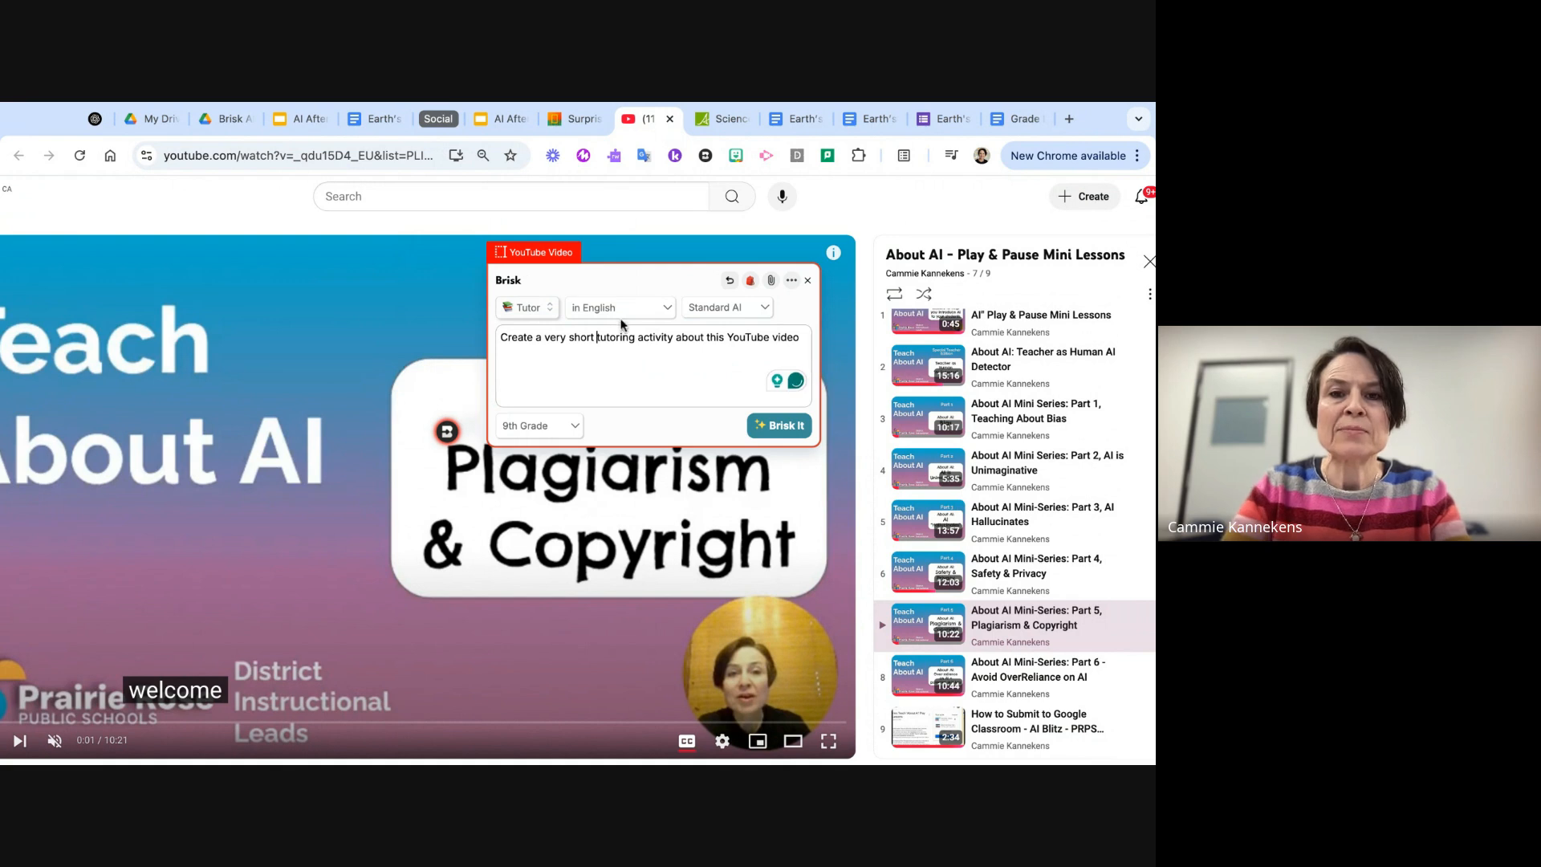
pyautogui.click(570, 432)
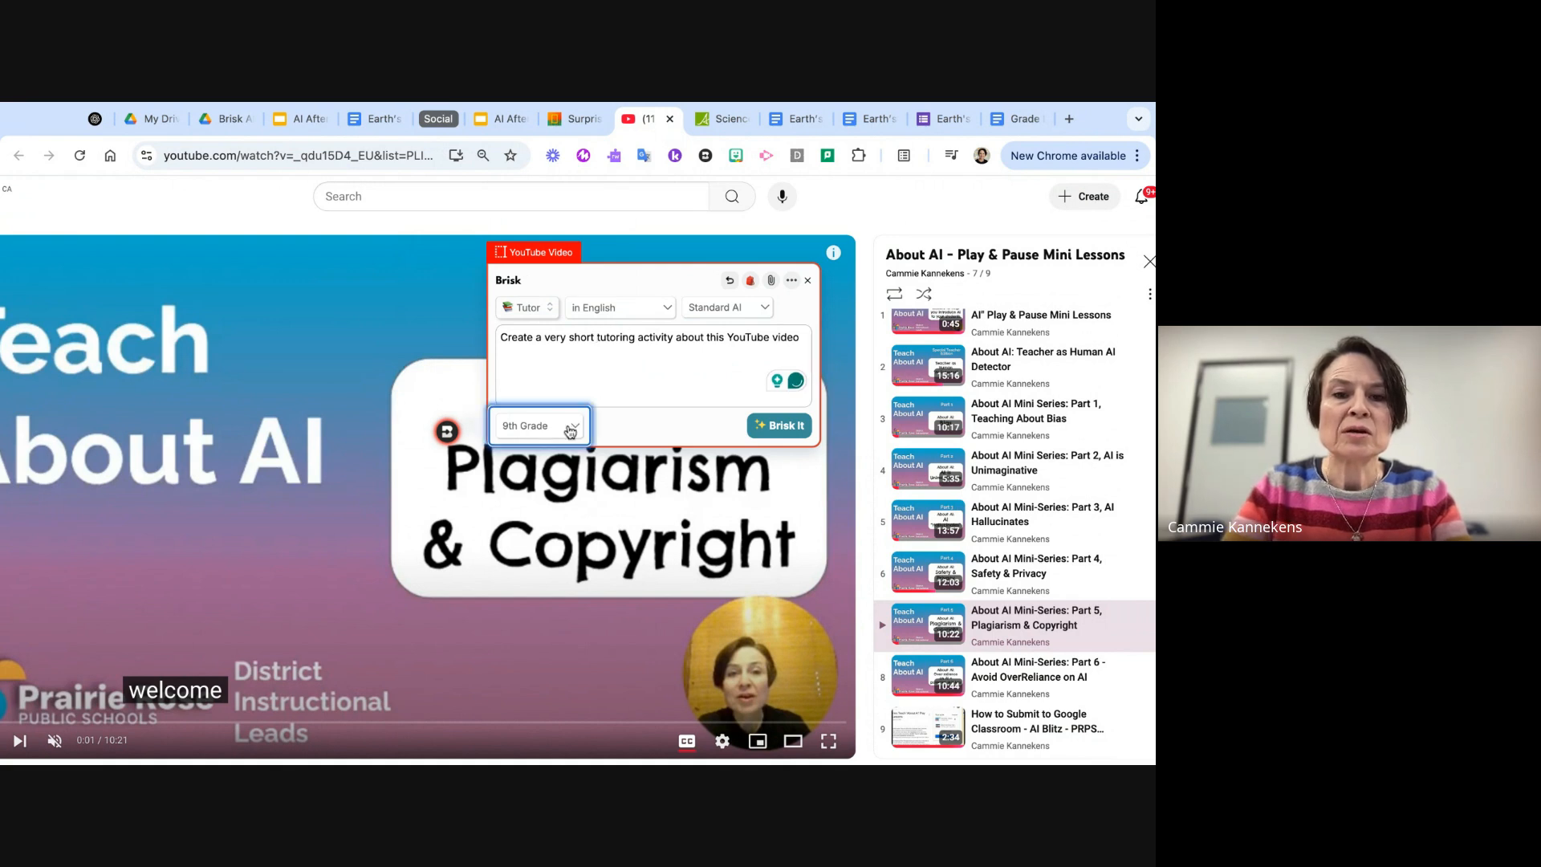
pyautogui.click(610, 367)
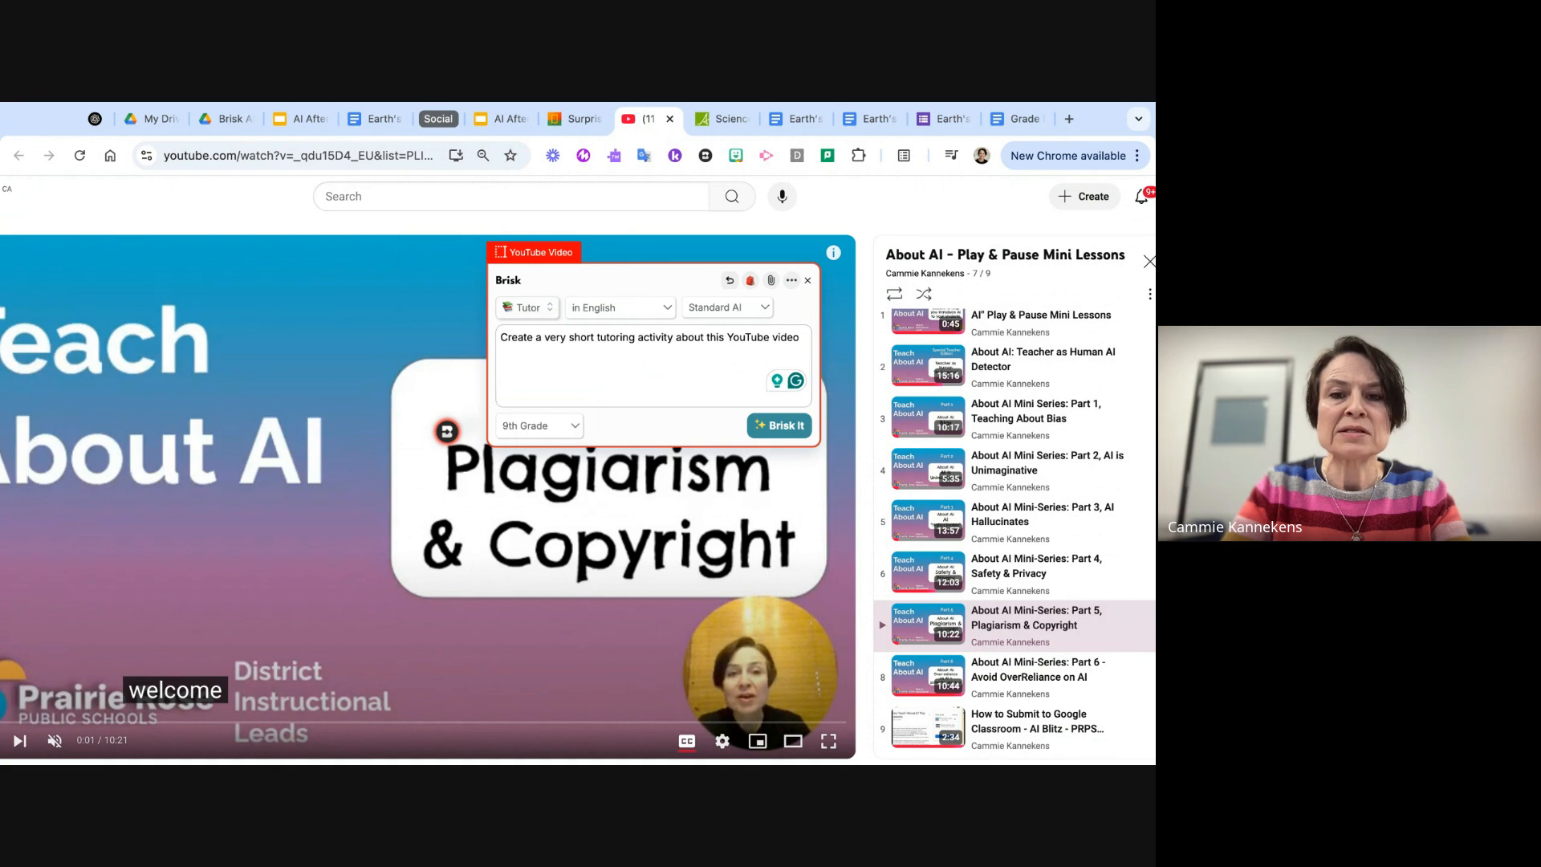
pyautogui.click(781, 430)
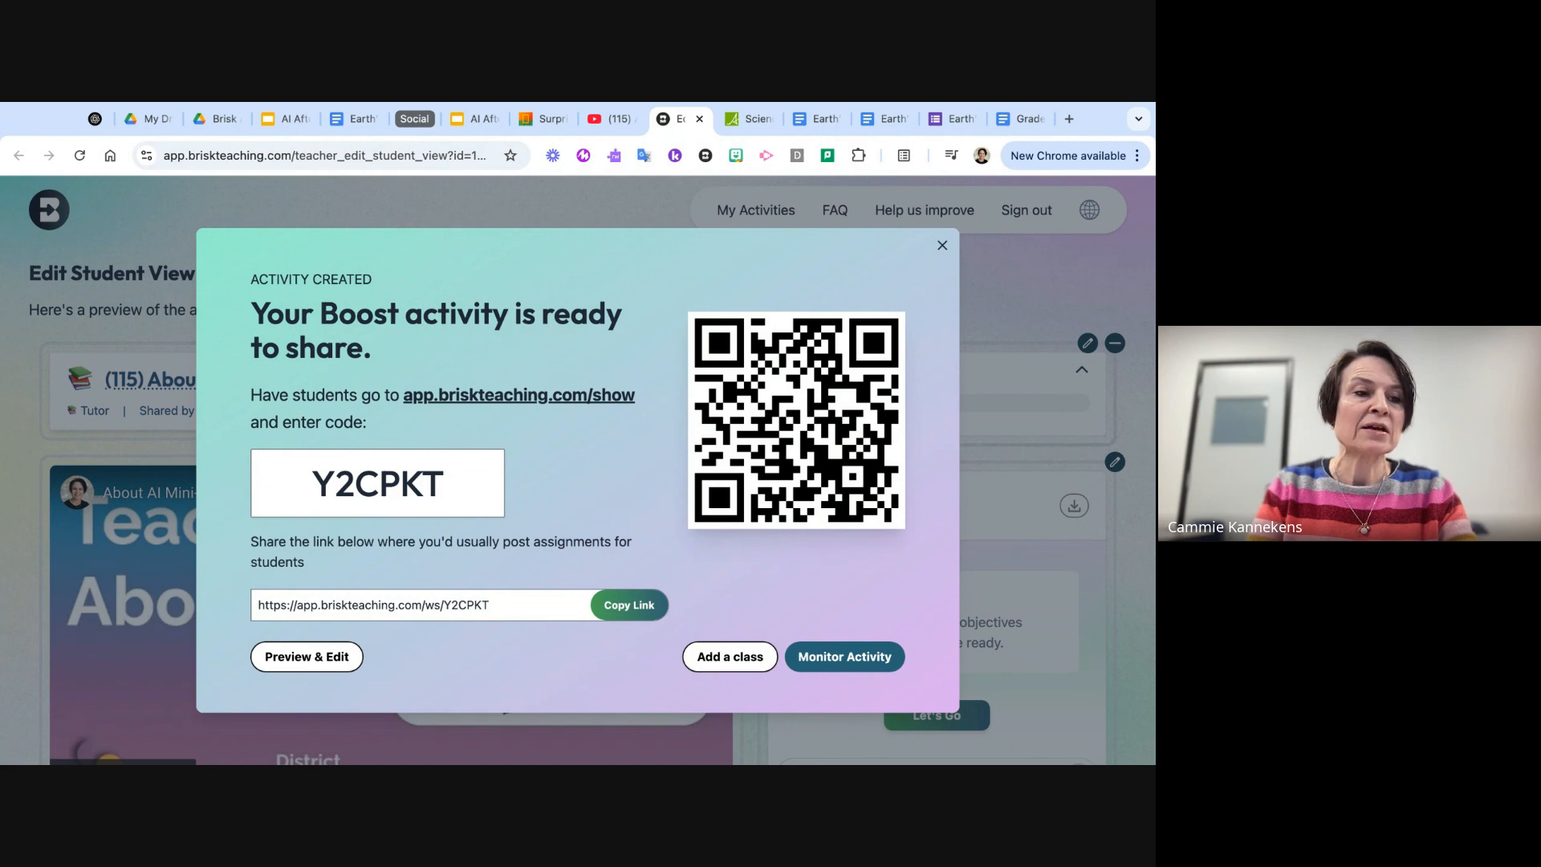
# - Monitor the tutor activity's student progress and review the in-progress student's chat and learning objectives
pyautogui.click(844, 656)
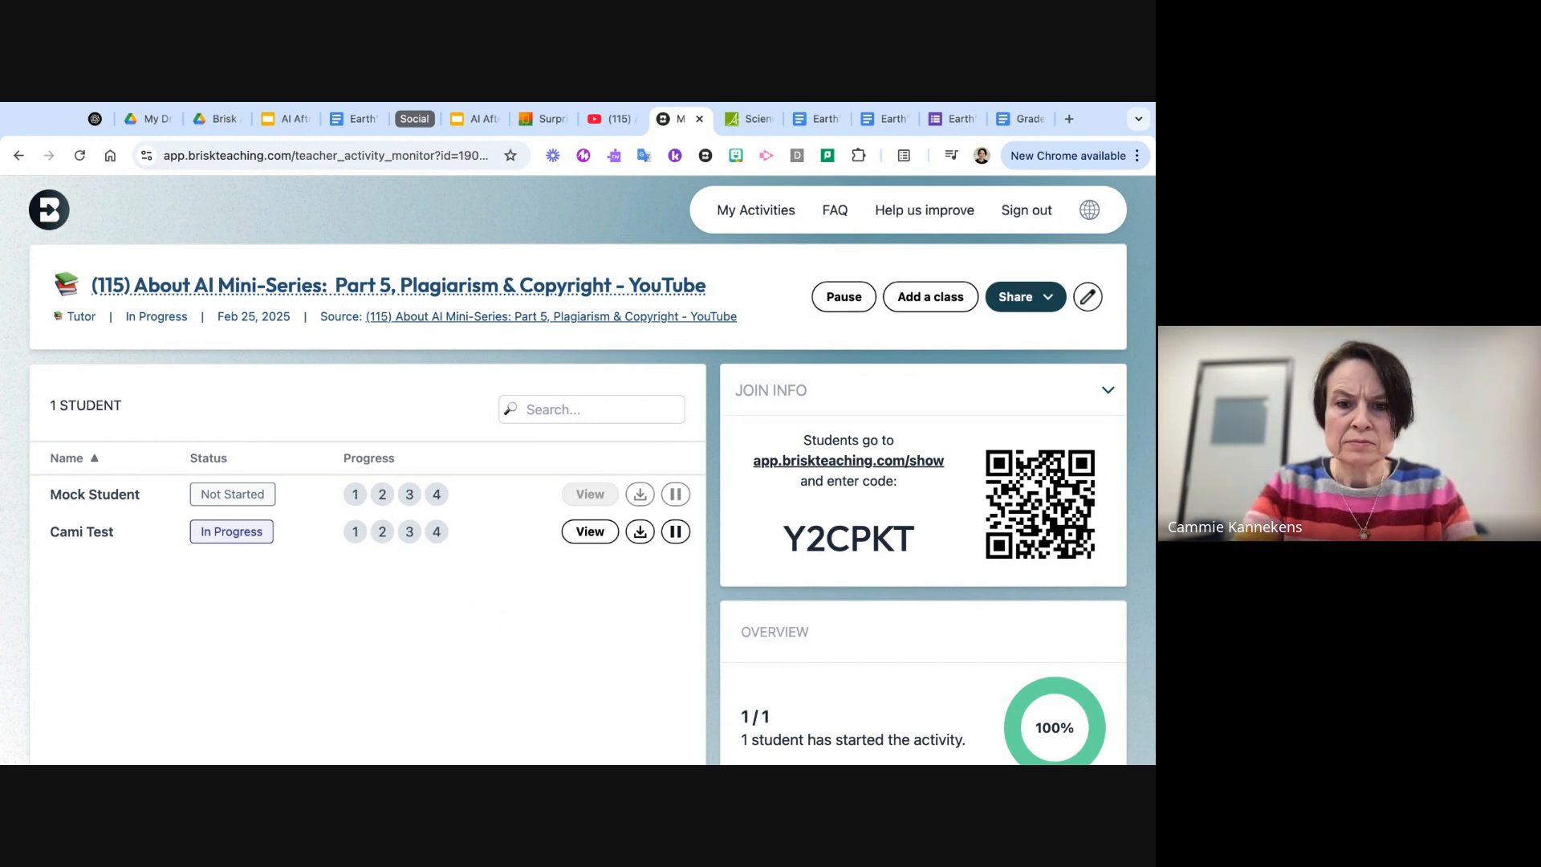
pyautogui.scroll(-1, 723, 667)
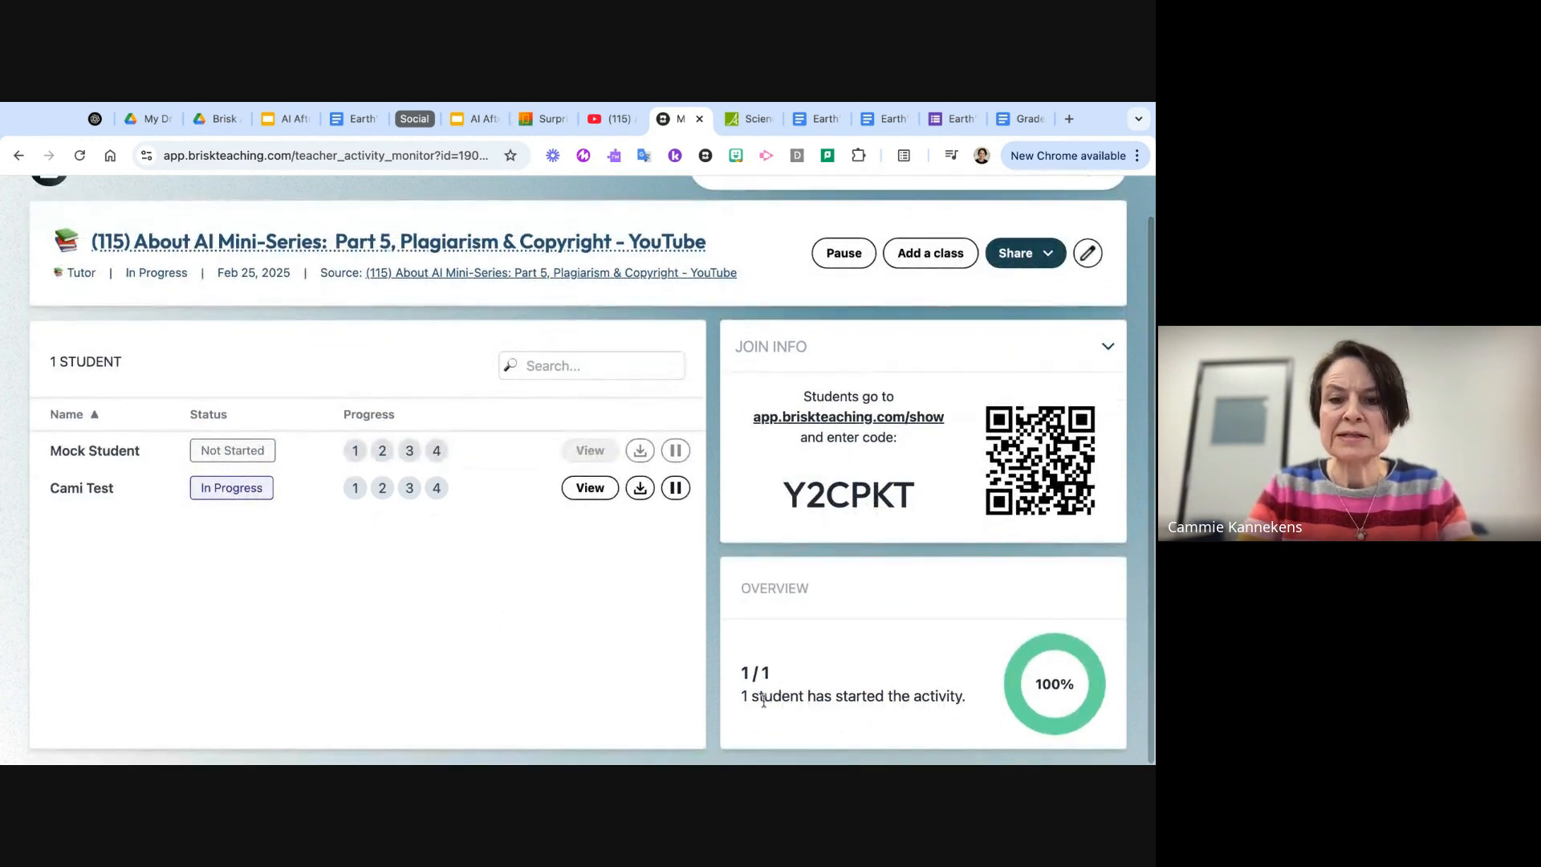
pyautogui.moveTo(1036, 700)
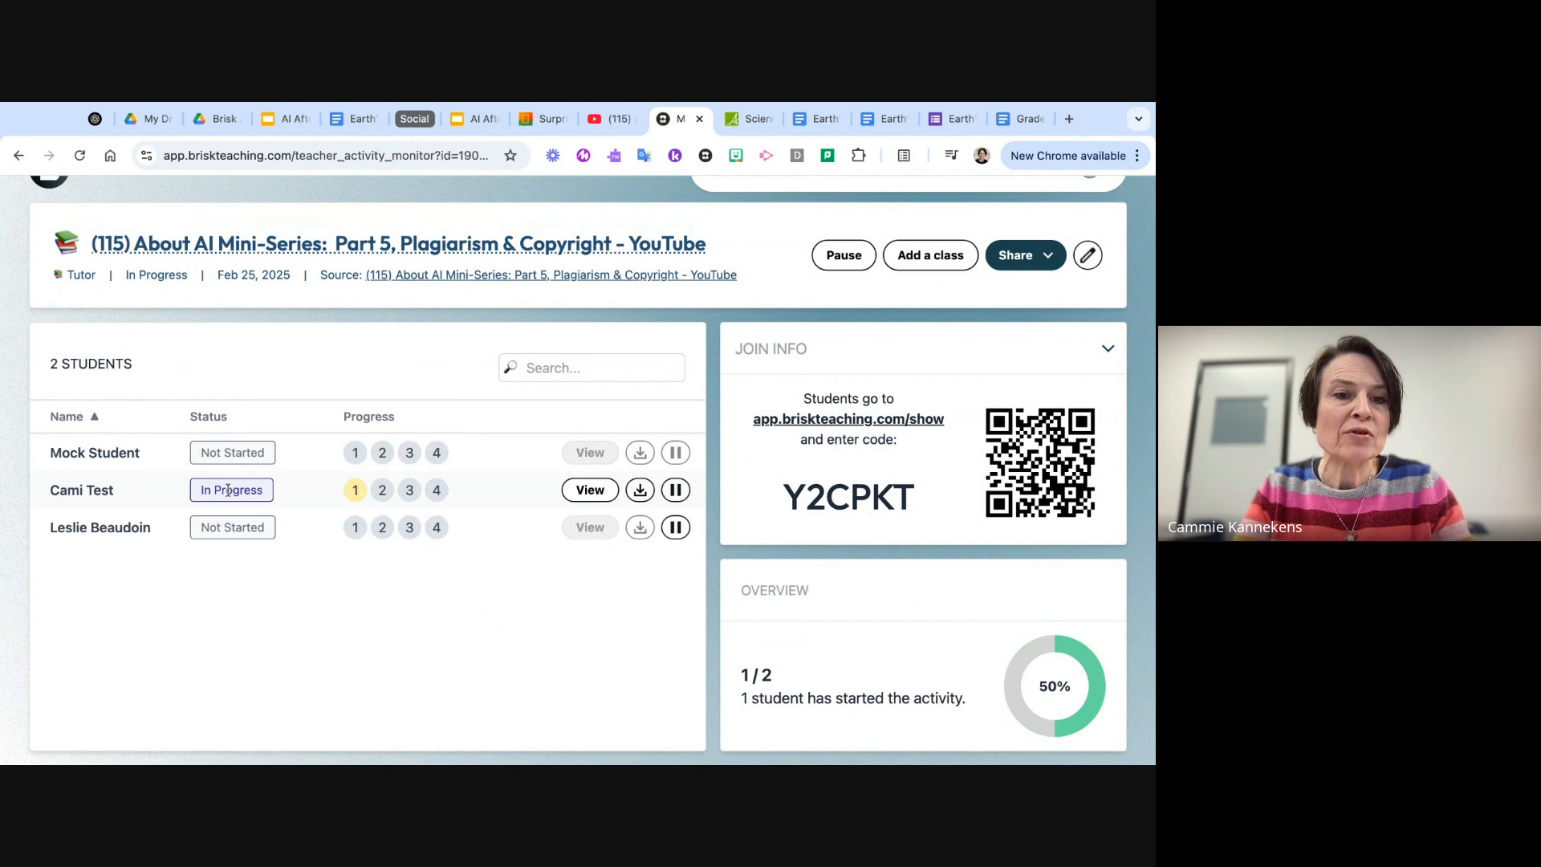
pyautogui.click(589, 489)
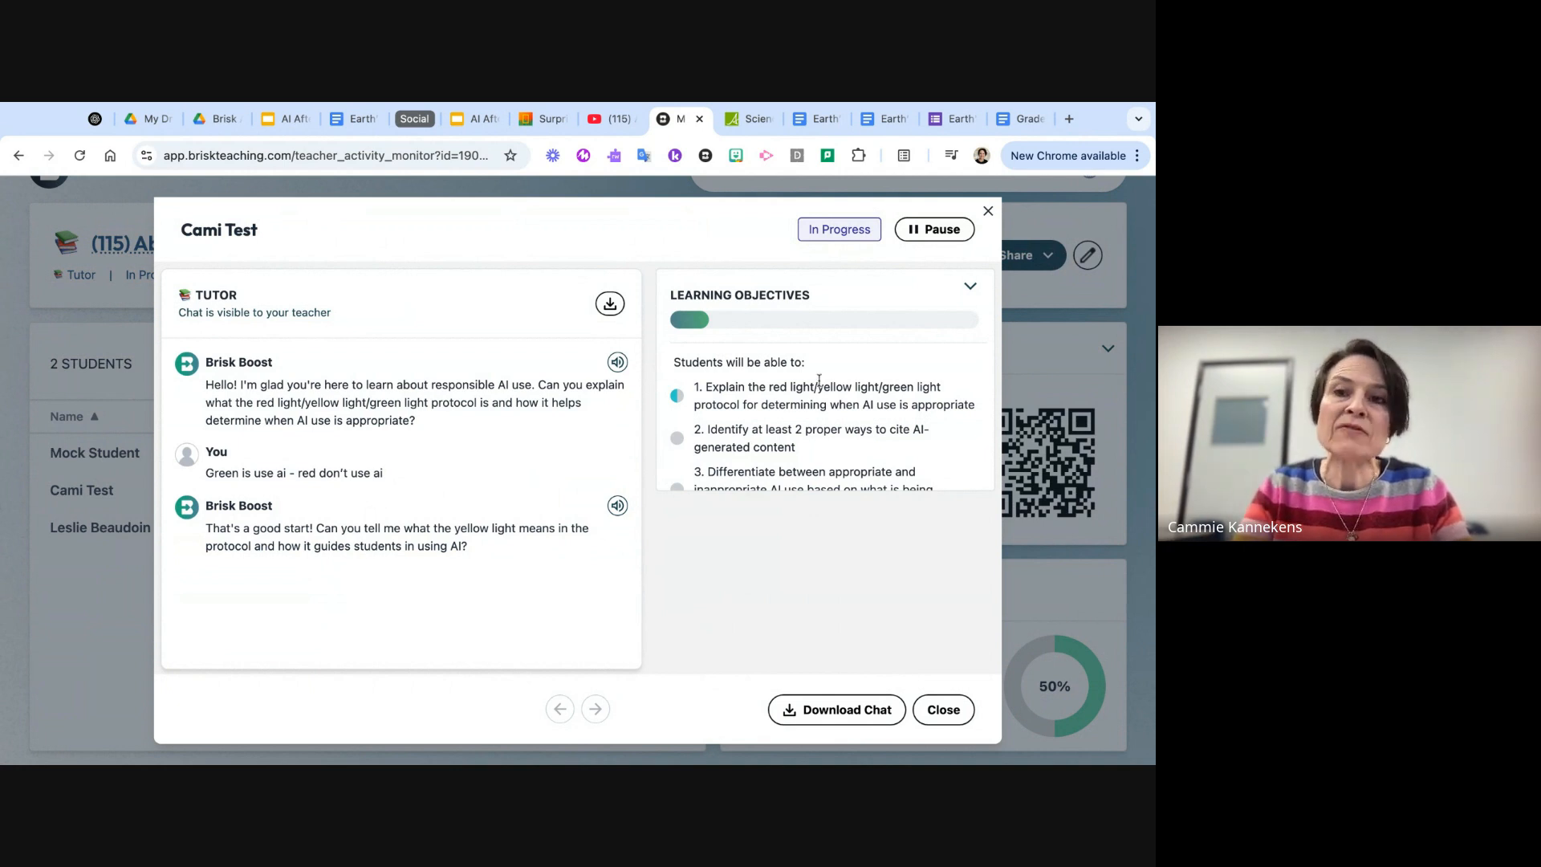
pyautogui.click(989, 212)
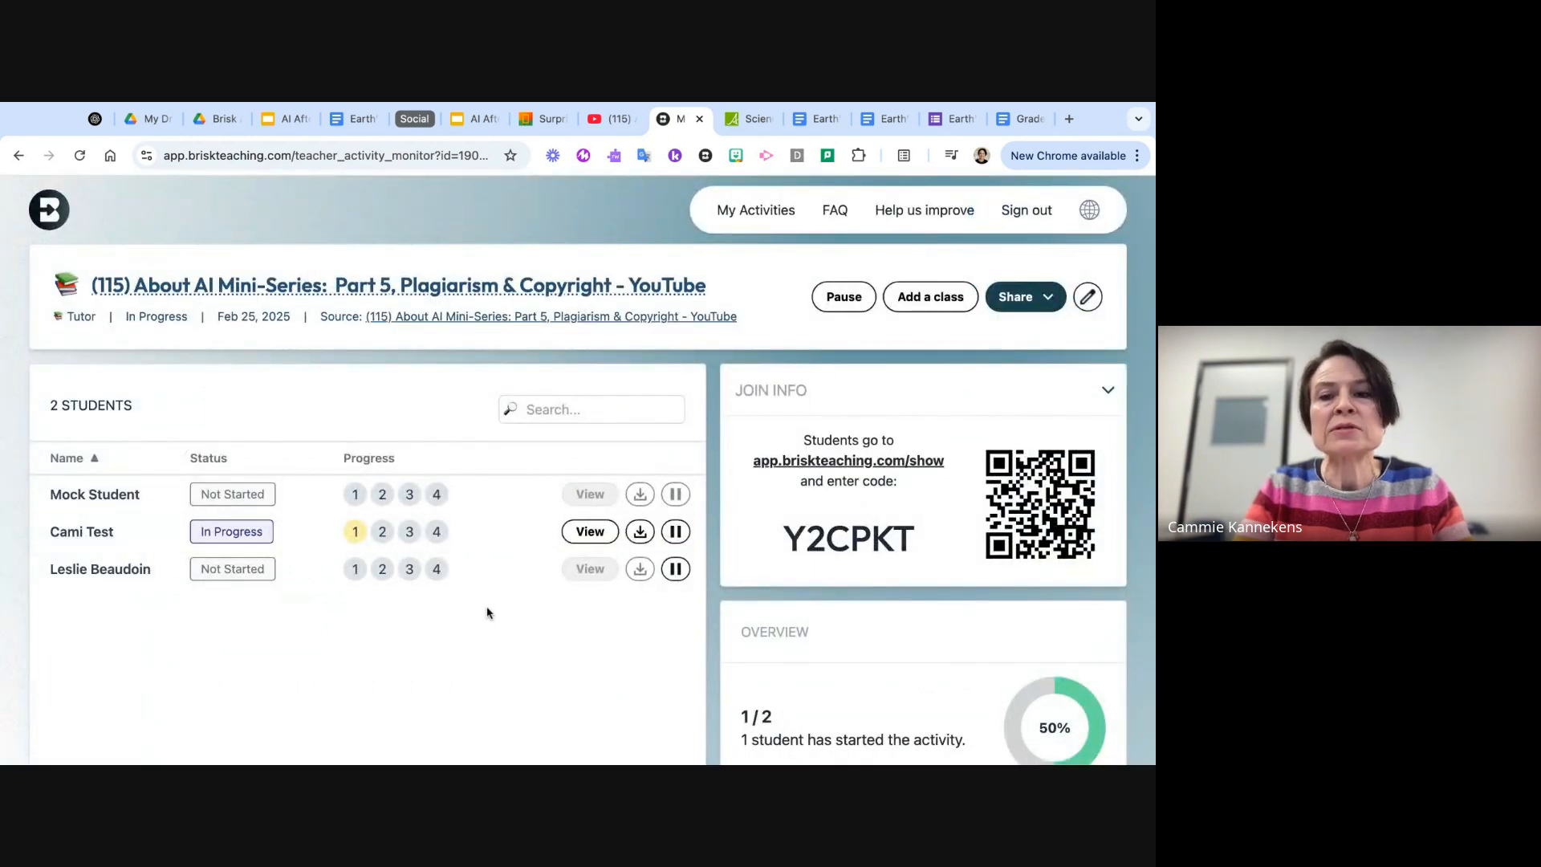
pyautogui.scroll(-1, 542, 632)
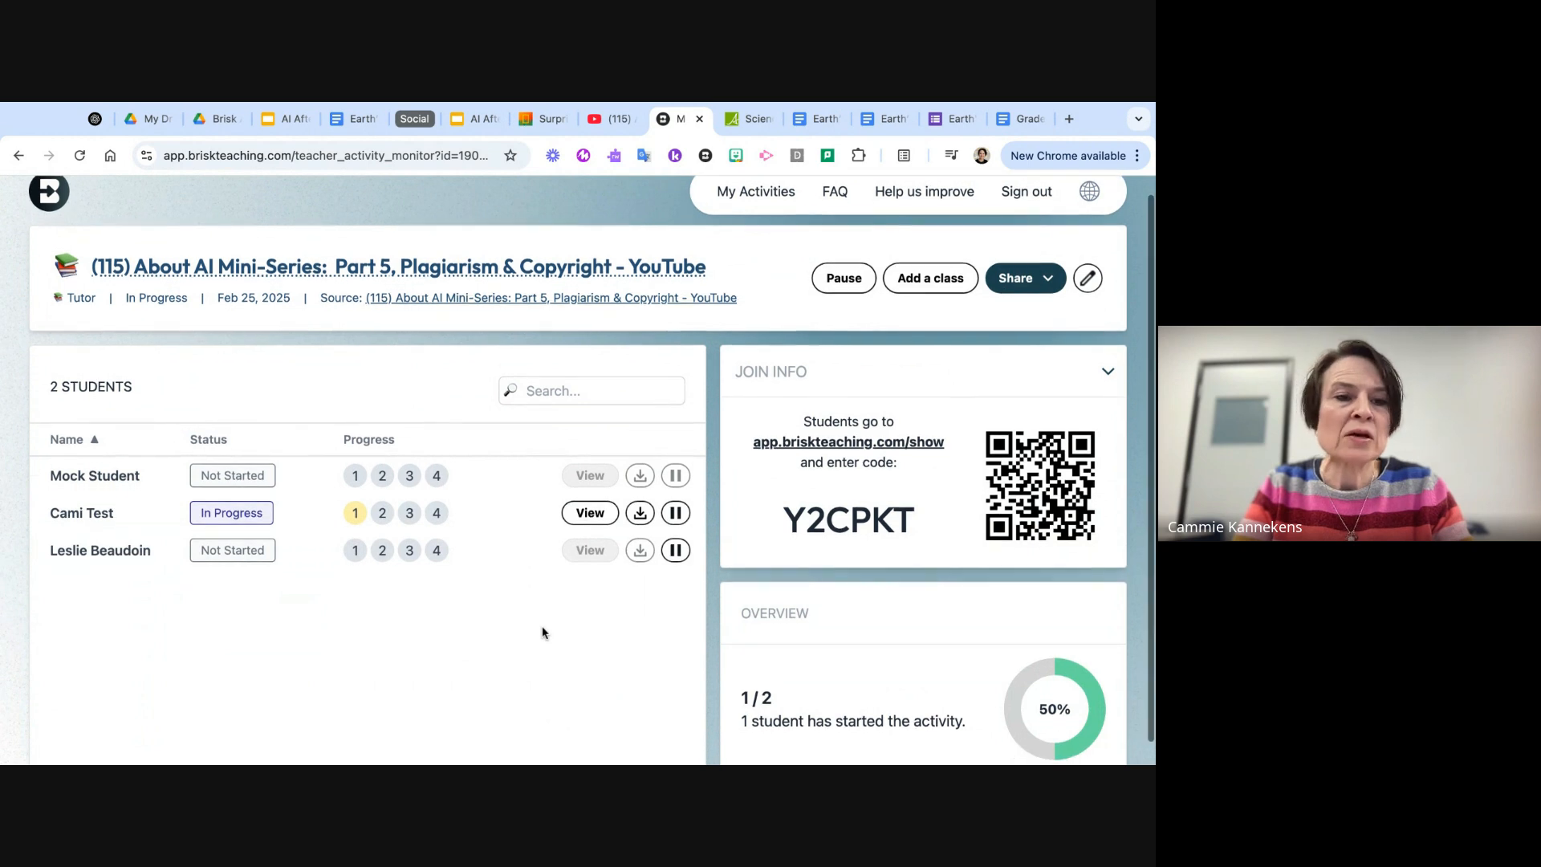
pyautogui.scroll(1, 561, 612)
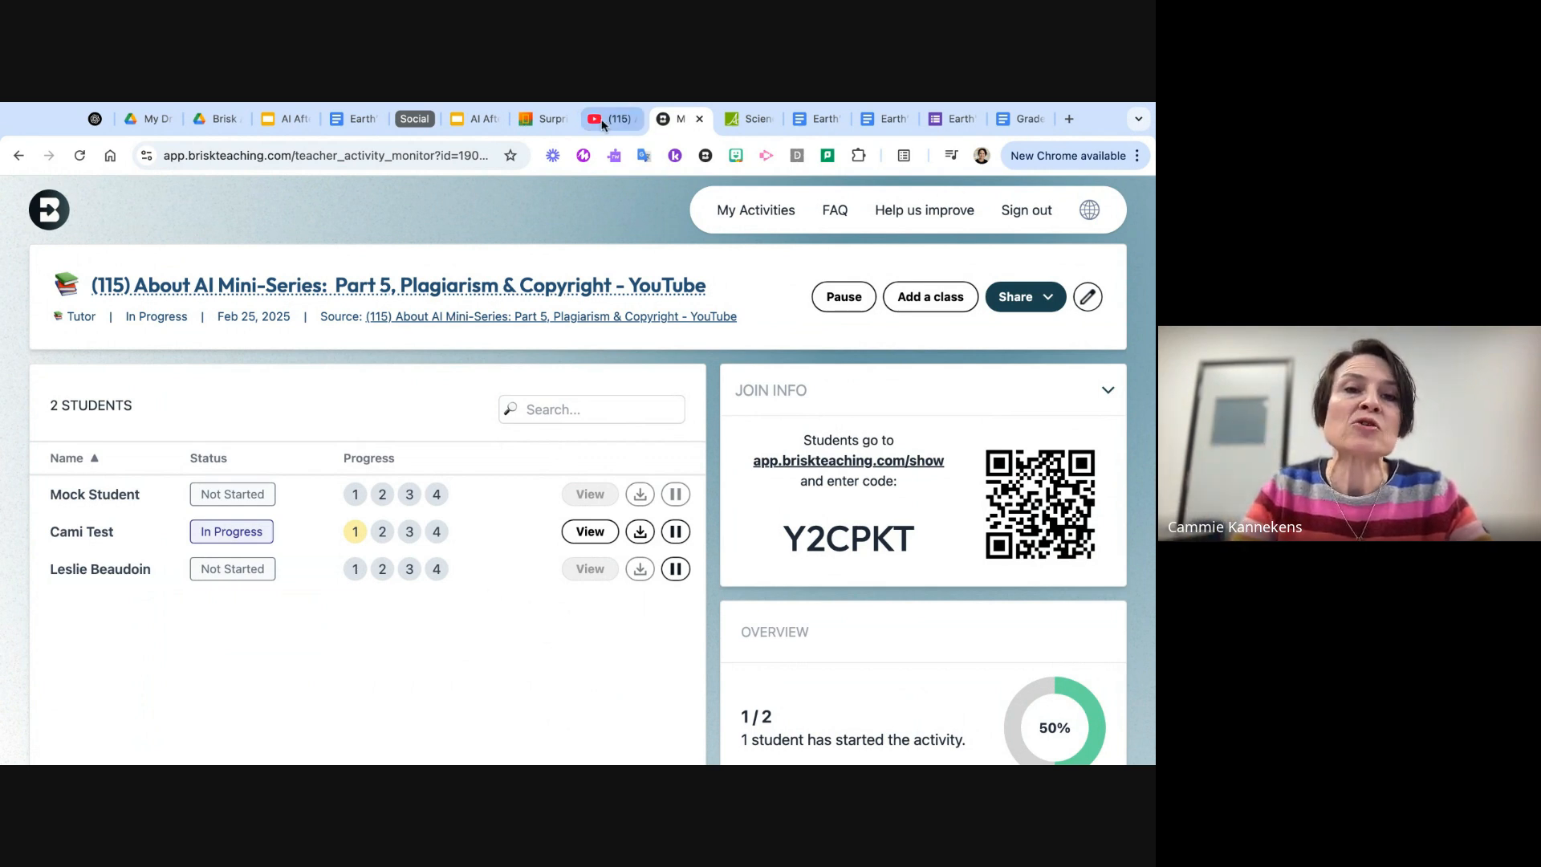
# - Switch to the grade 9 Earth's Climate document and look at the Boost Student Activity option Brisk offers there
pyautogui.click(339, 118)
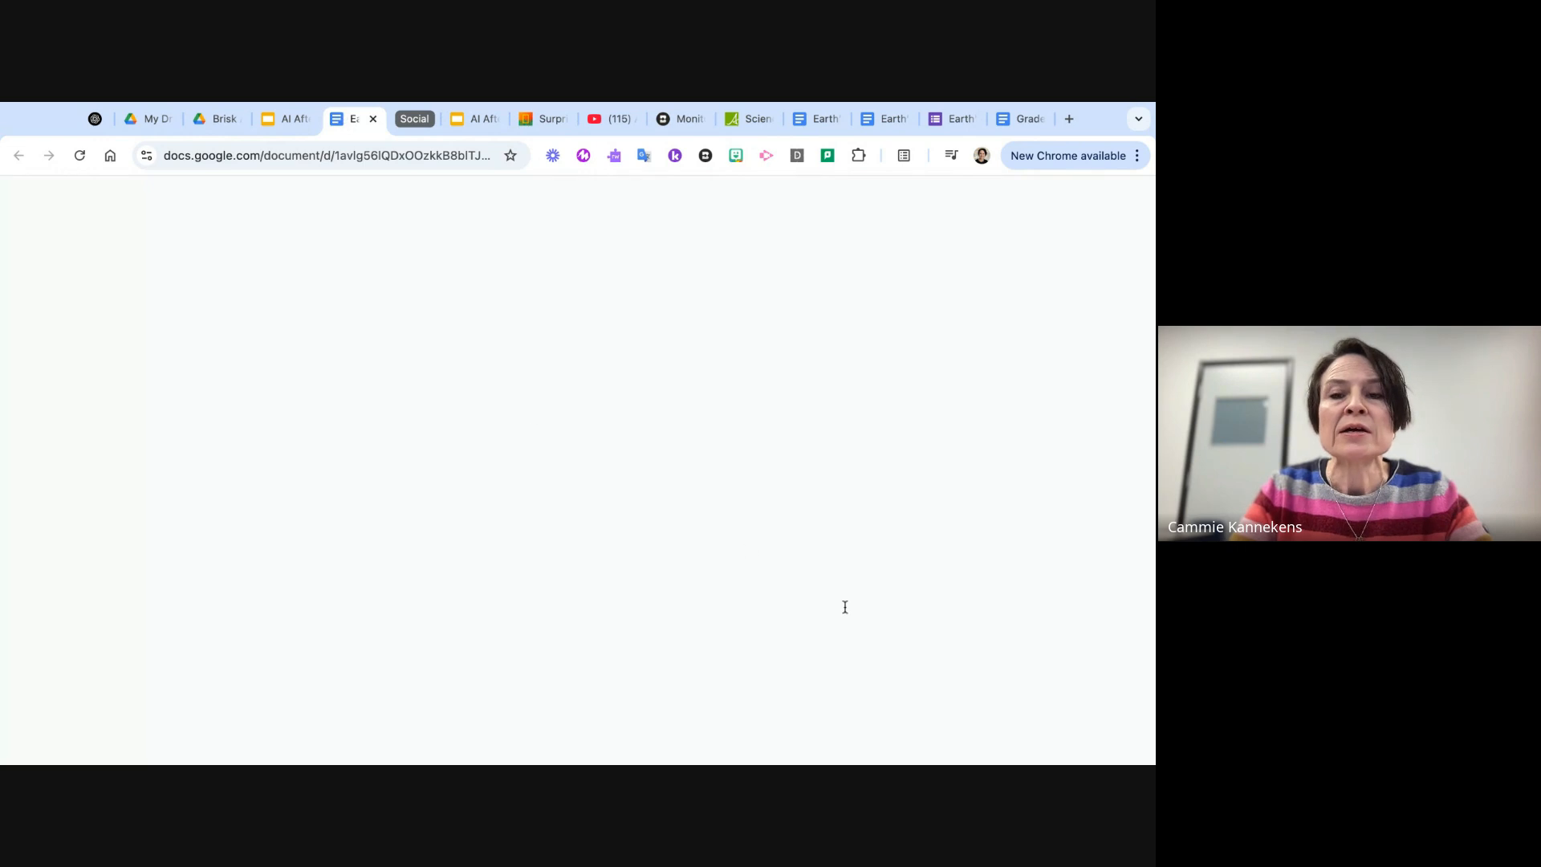
pyautogui.click(1058, 712)
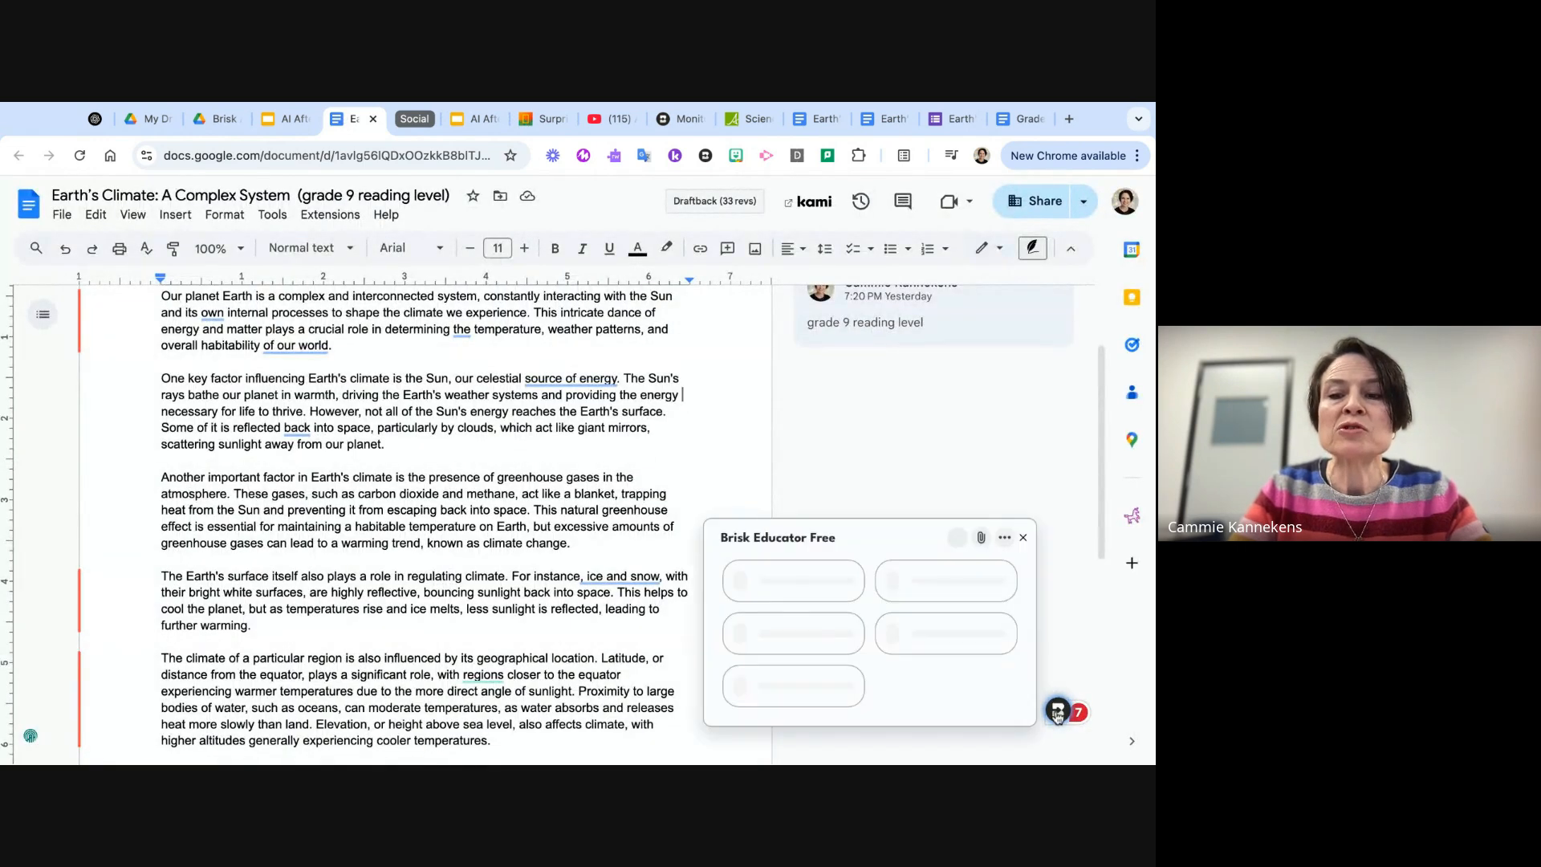
pyautogui.scroll(5, 772, 636)
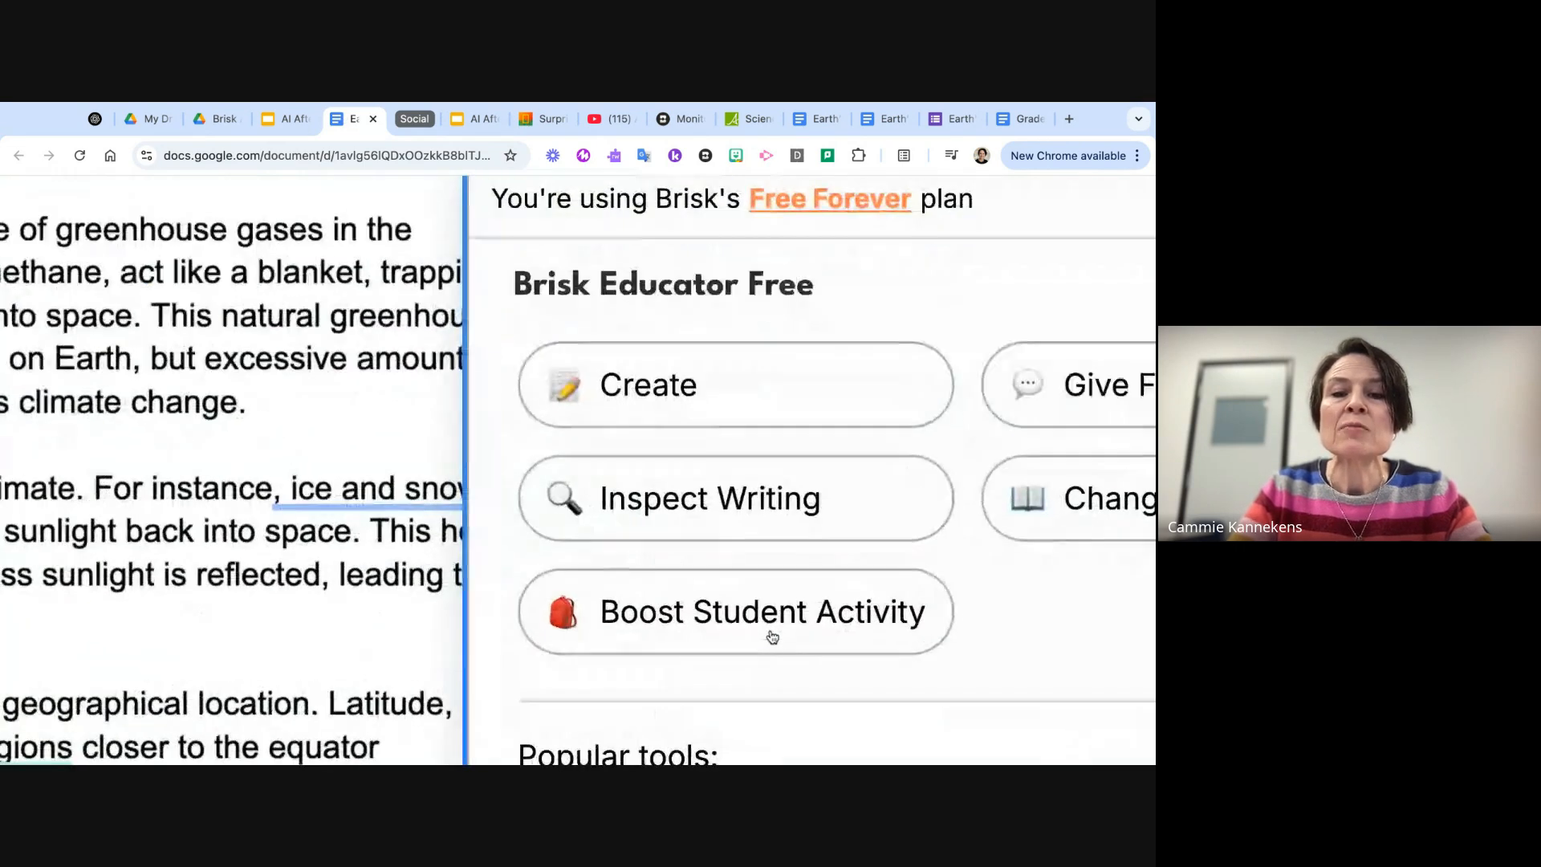
pyautogui.scroll(-5, 772, 636)
pyautogui.scroll(-1, 767, 630)
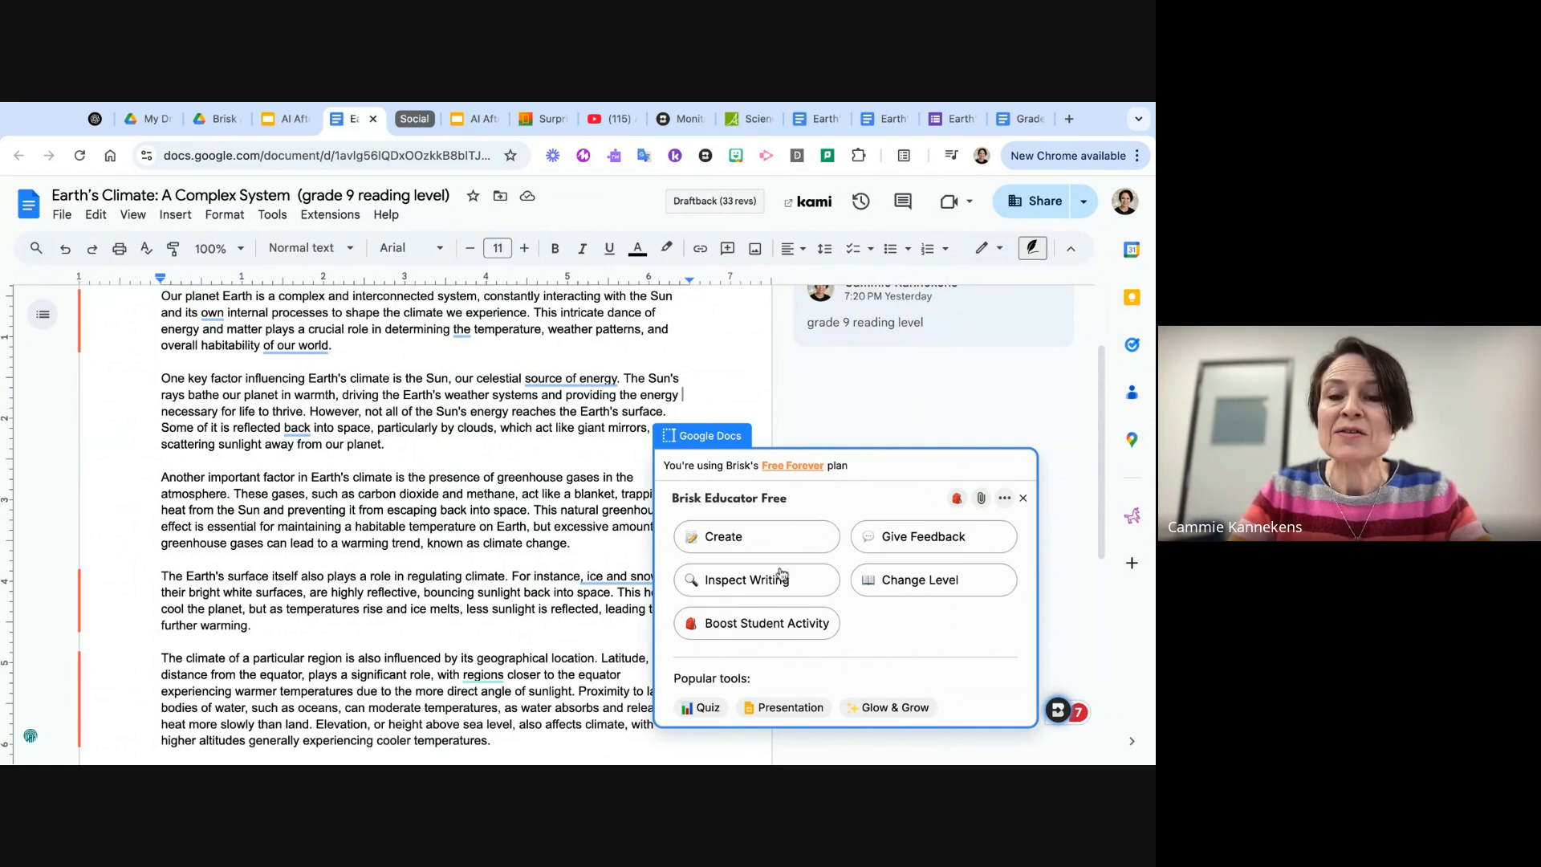
# - Switch to the "Surprising sharks" article on National Geographic Kids and start a Brisk presentation about the web page
pyautogui.click(543, 126)
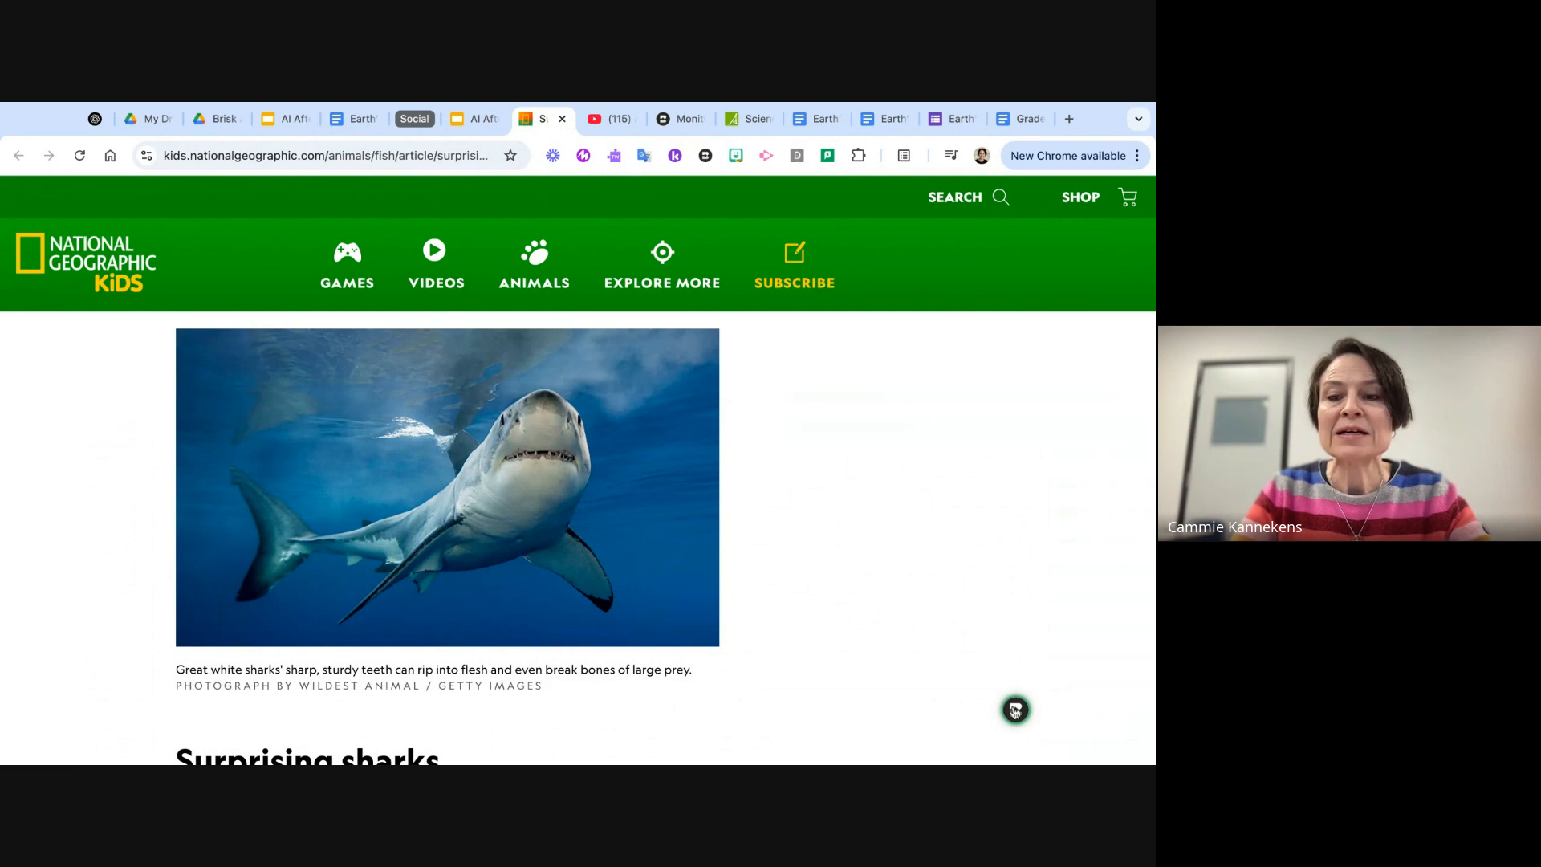
pyautogui.scroll(-5, 506, 505)
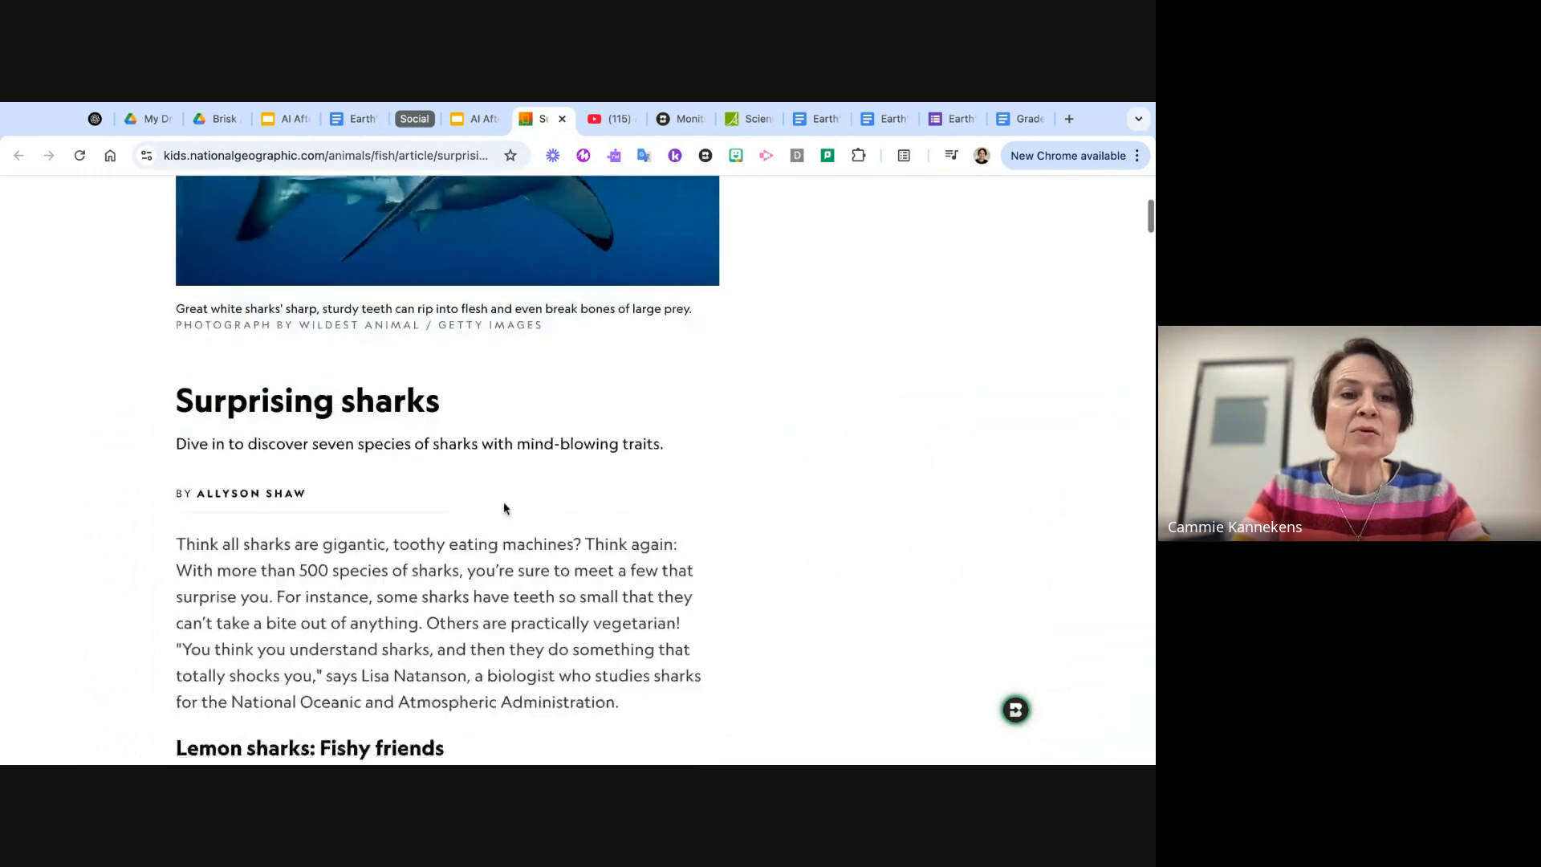
pyautogui.scroll(5, 505, 506)
pyautogui.click(1016, 711)
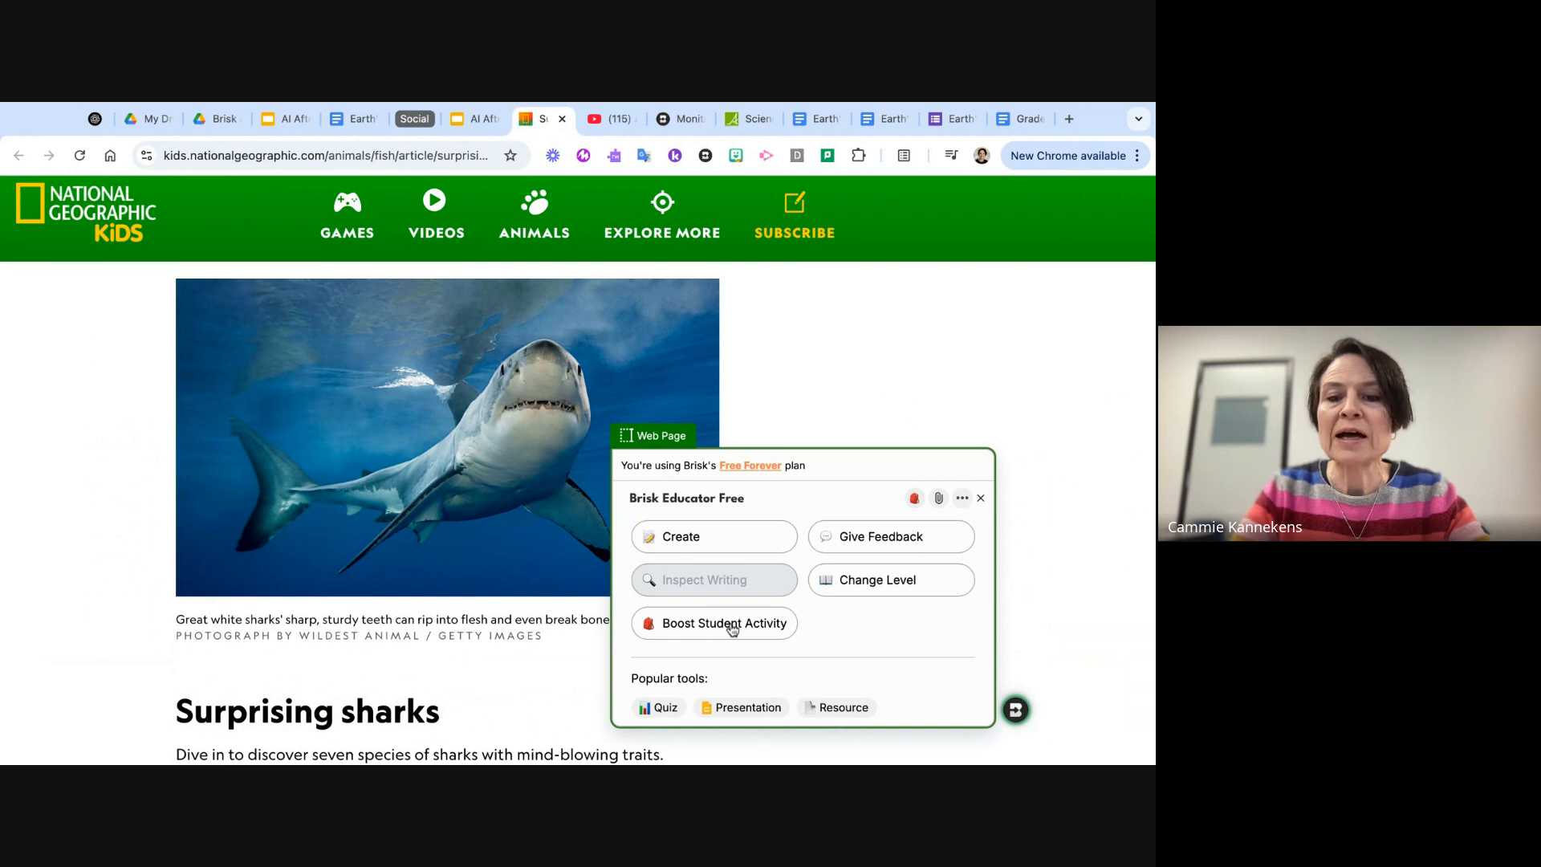
pyautogui.click(734, 710)
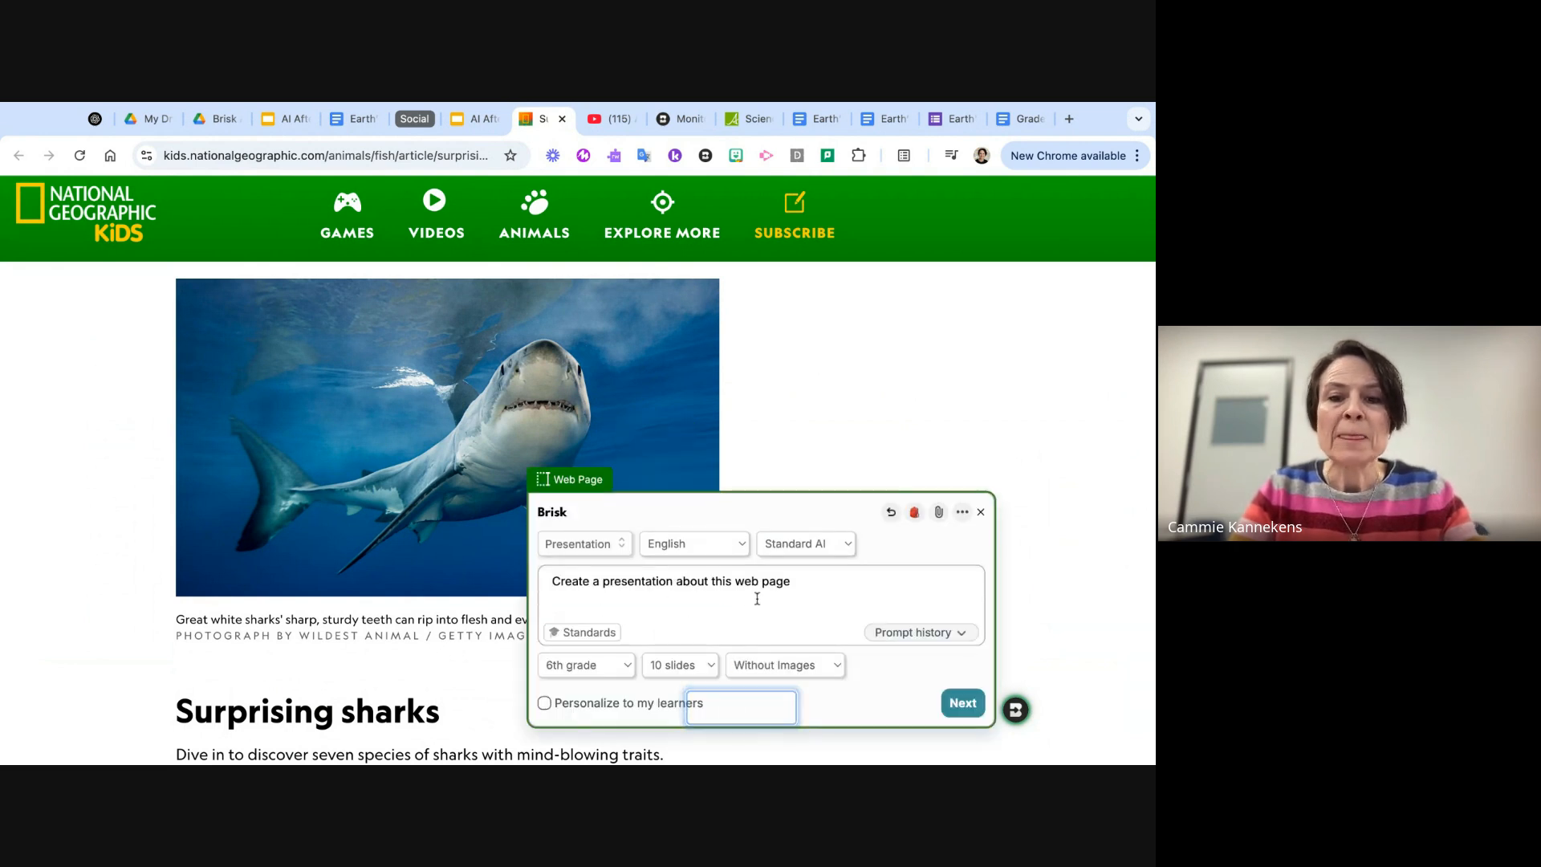
# - Extend the presentation prompt to "Create a presentation about this web page - at least 7 slides" and set the length to 7 slides
pyautogui.click(817, 579)
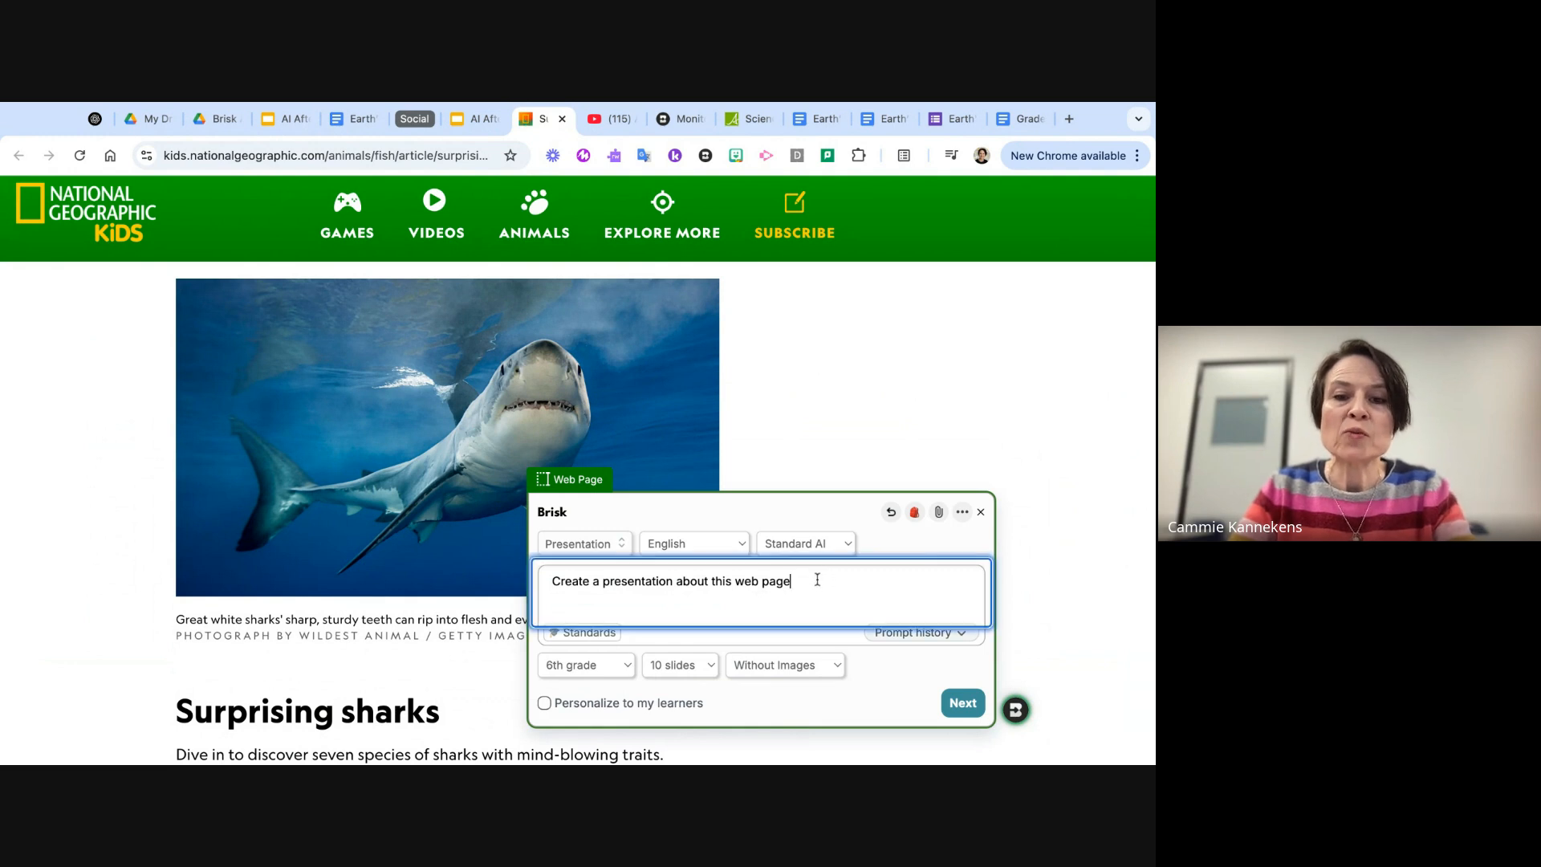
pyautogui.write('- at least')
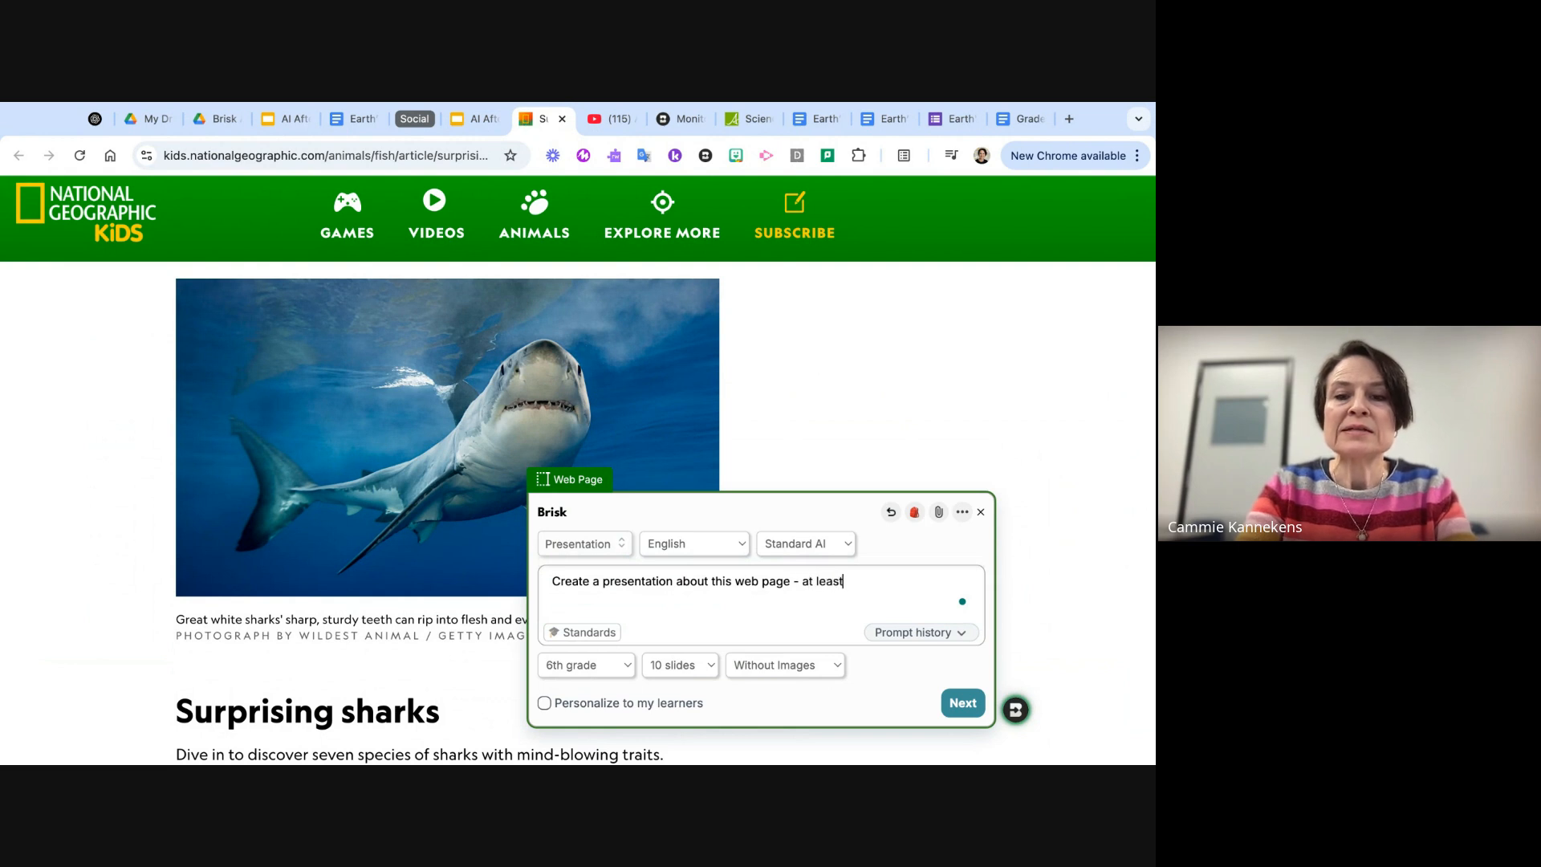
pyautogui.write(' 7 slide')
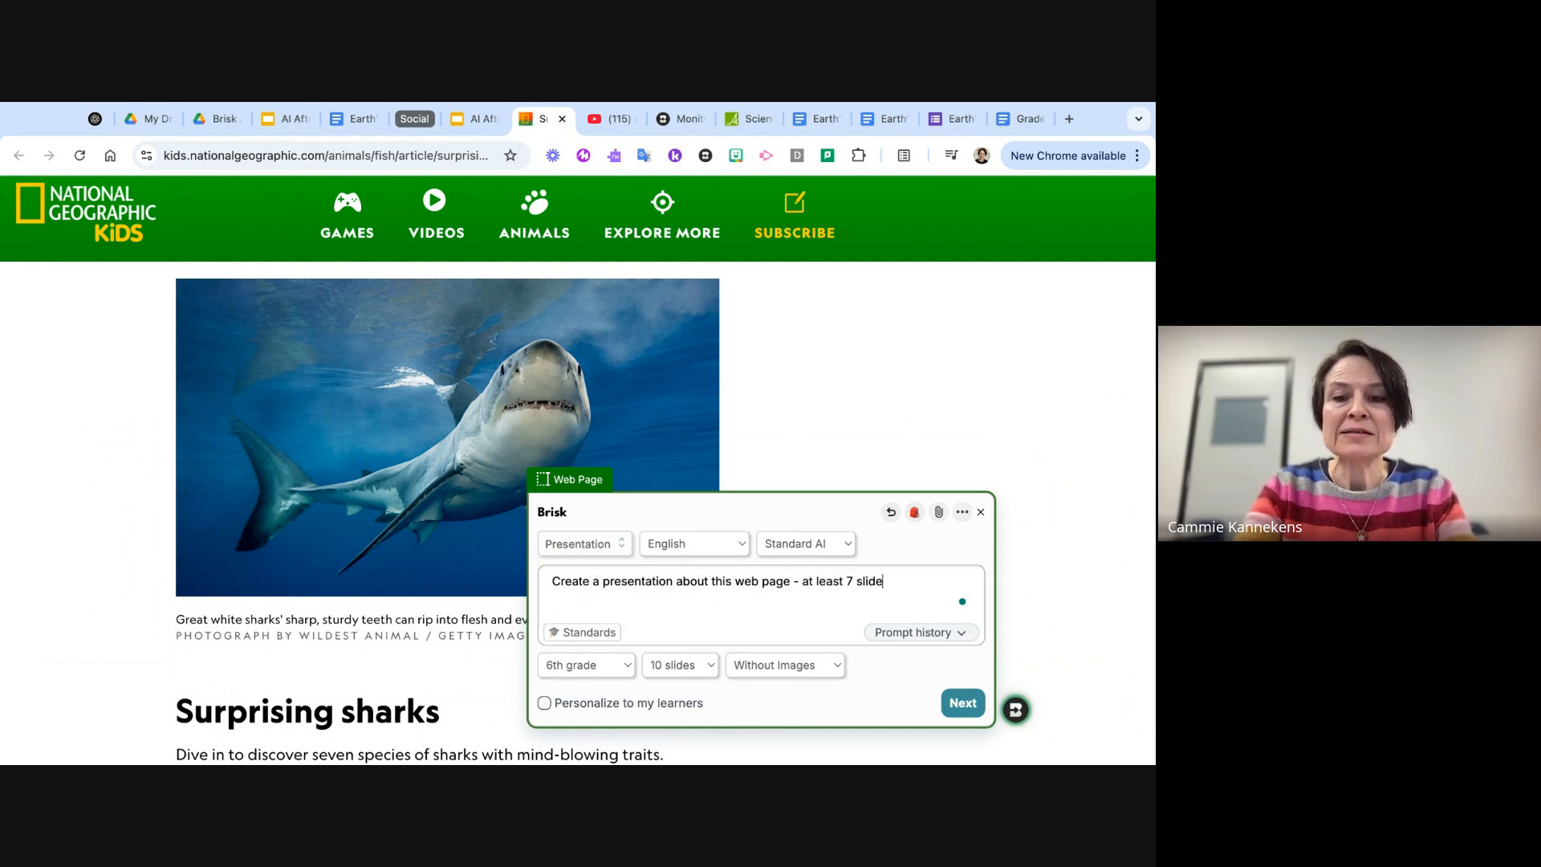
pyautogui.write('s')
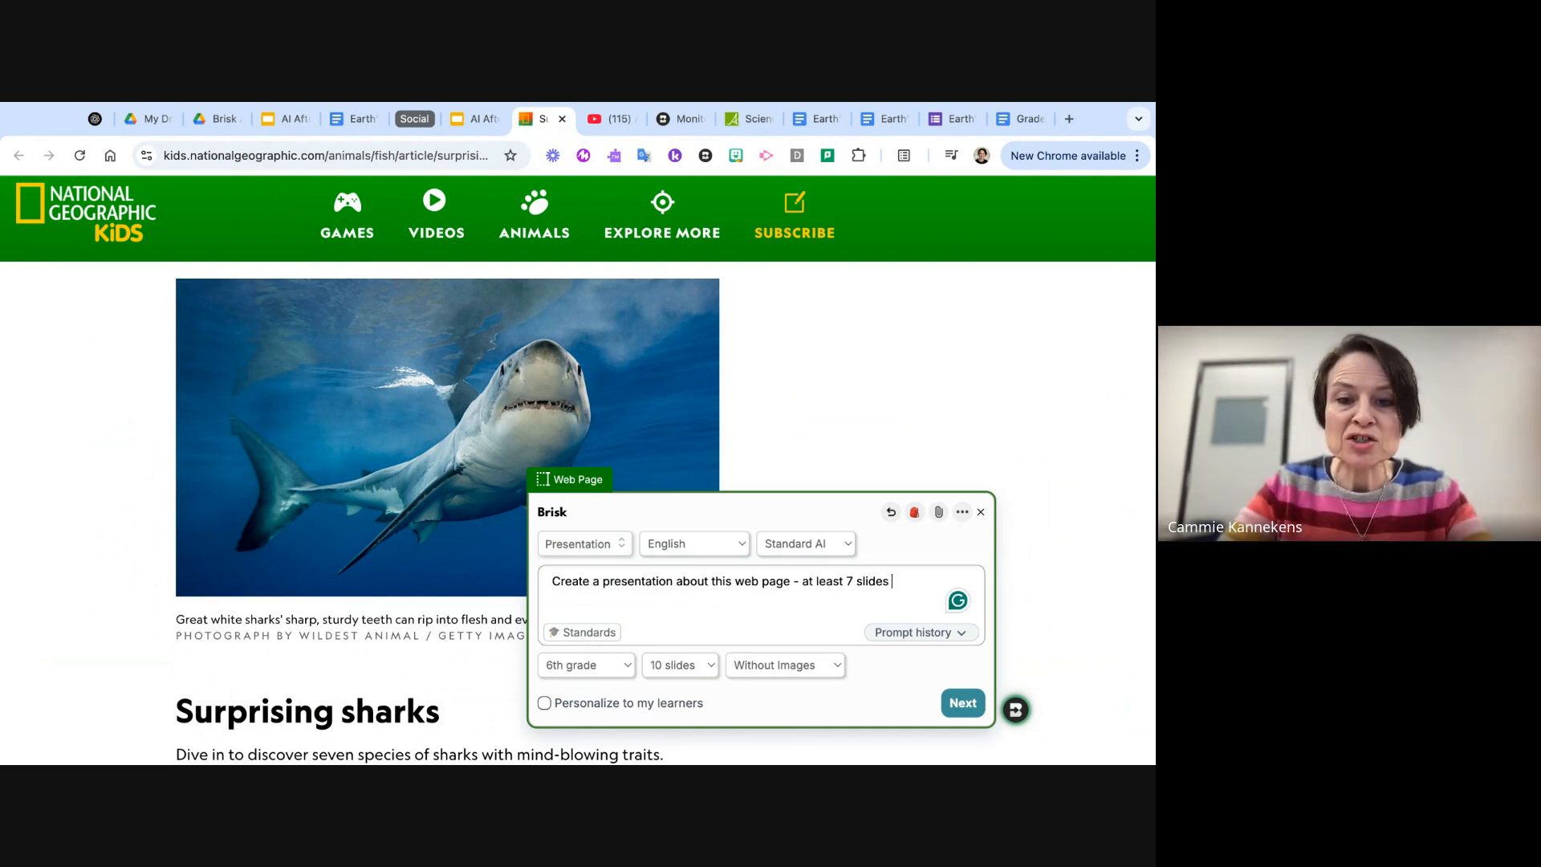
pyautogui.click(690, 657)
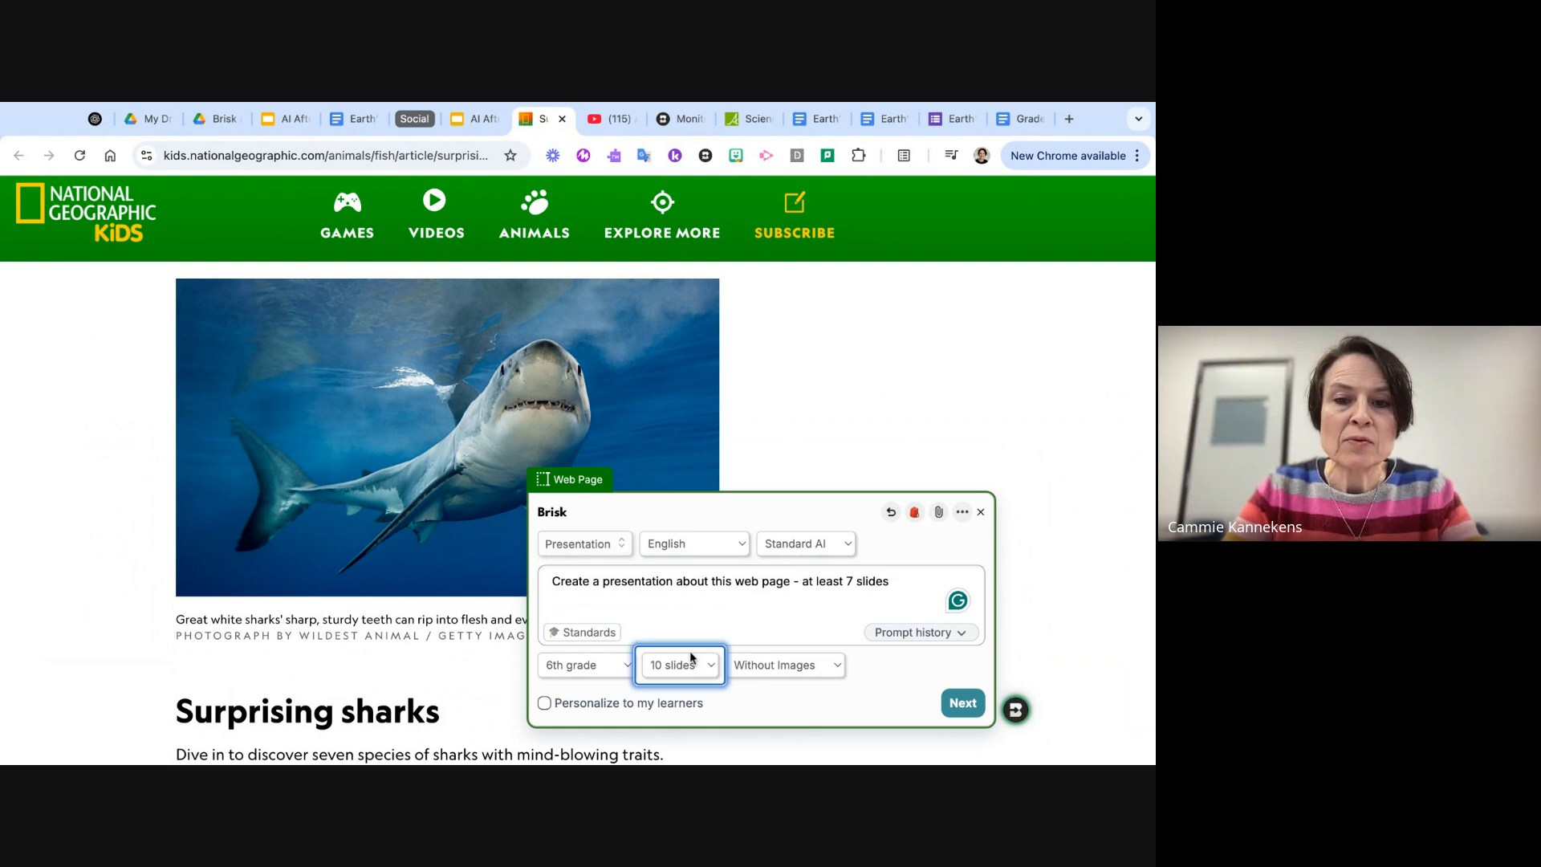
pyautogui.click(684, 614)
pyautogui.click(804, 670)
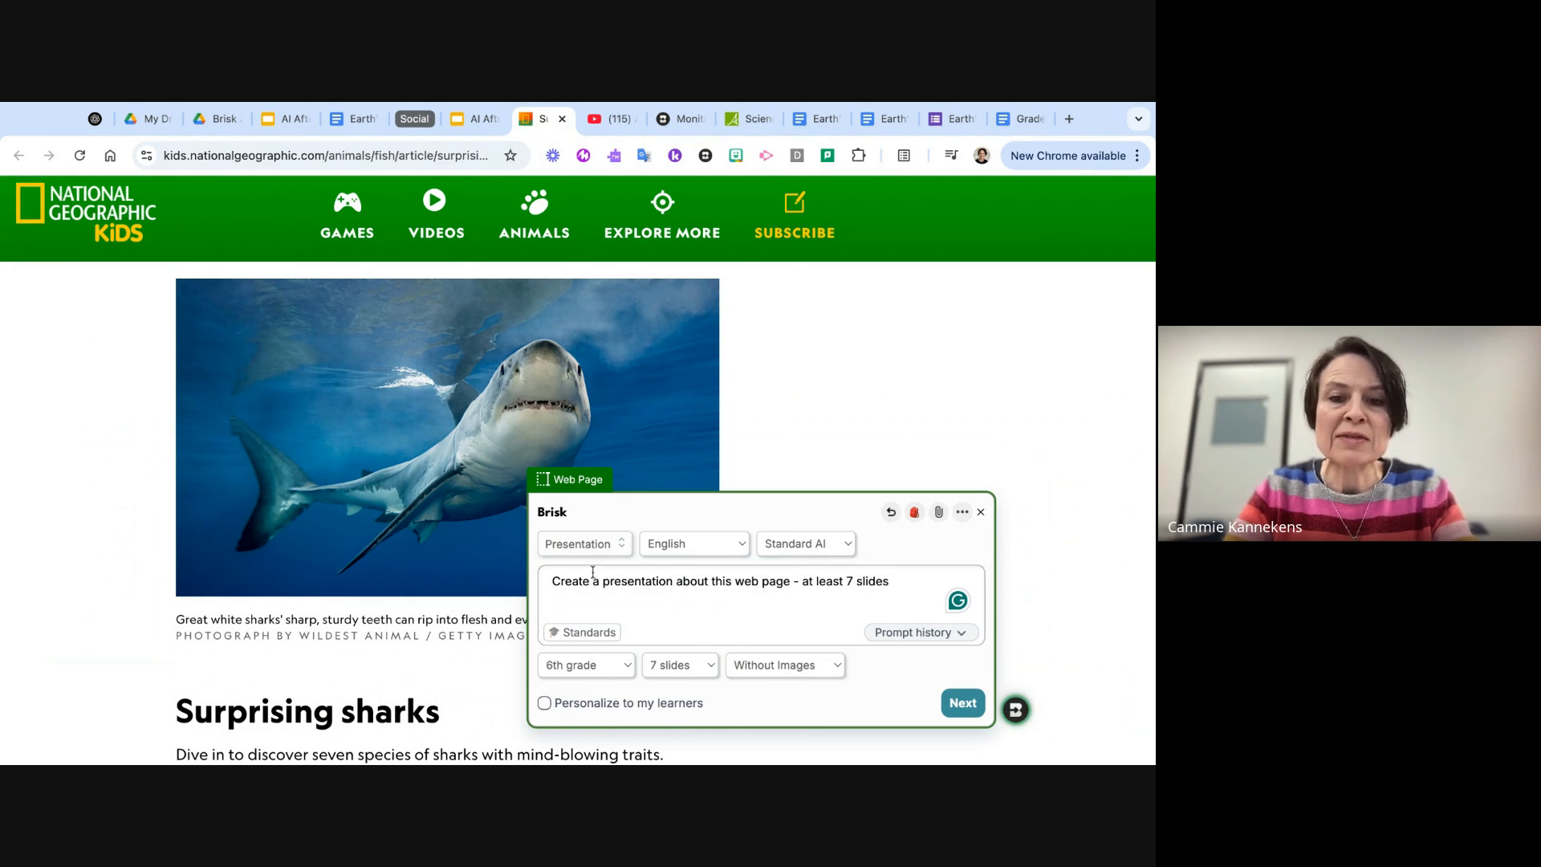
pyautogui.scroll(-1, 700, 618)
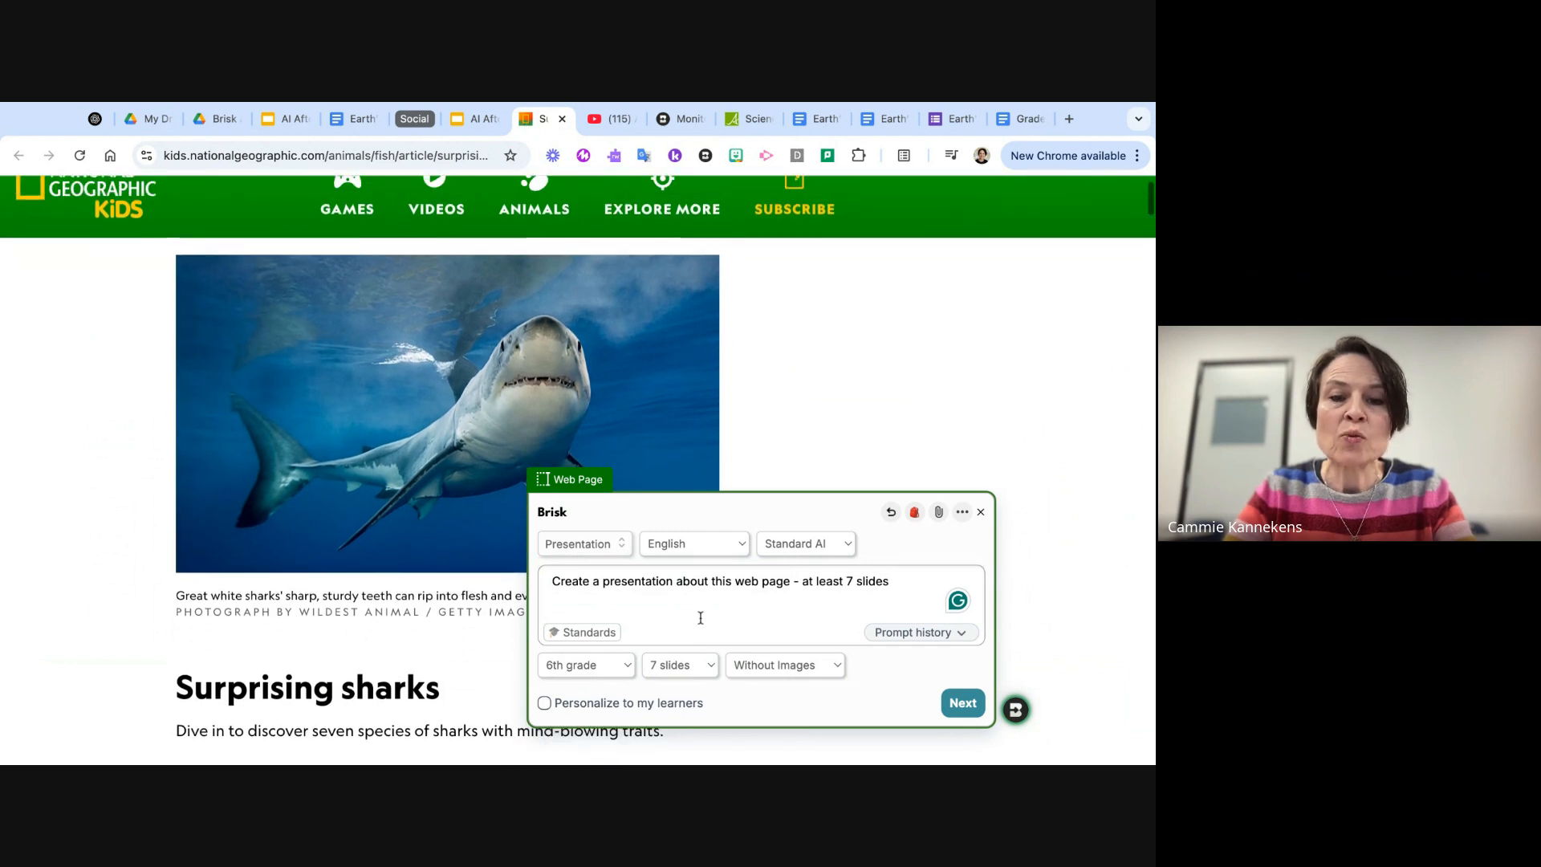
# - Generate the shark presentation with the Dark template and look through its second and third slides
pyautogui.click(961, 704)
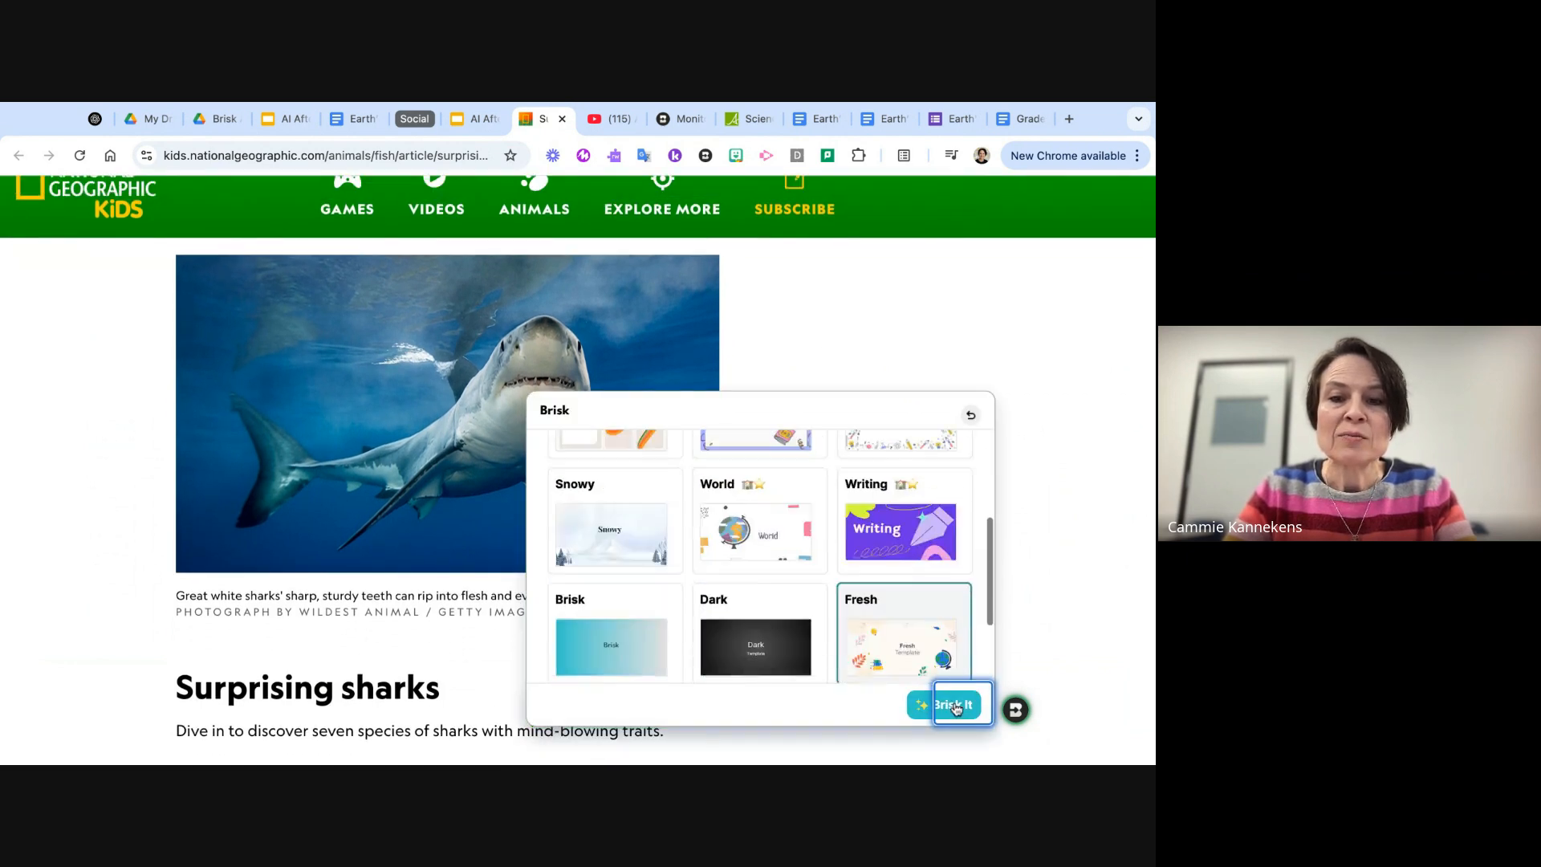
pyautogui.scroll(5, 810, 582)
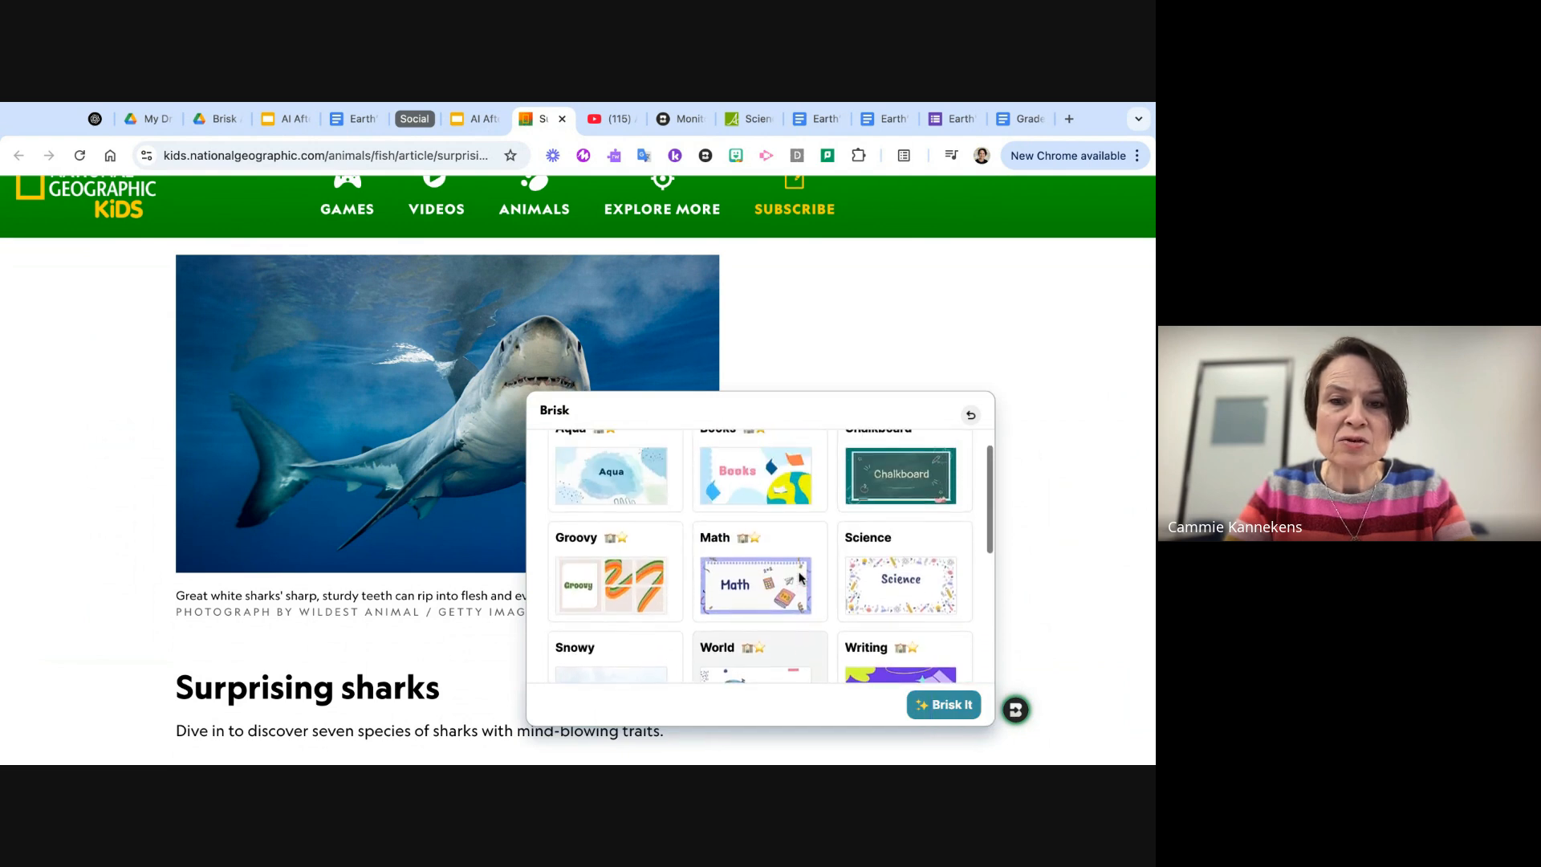
pyautogui.scroll(-2, 799, 576)
pyautogui.scroll(-3, 800, 577)
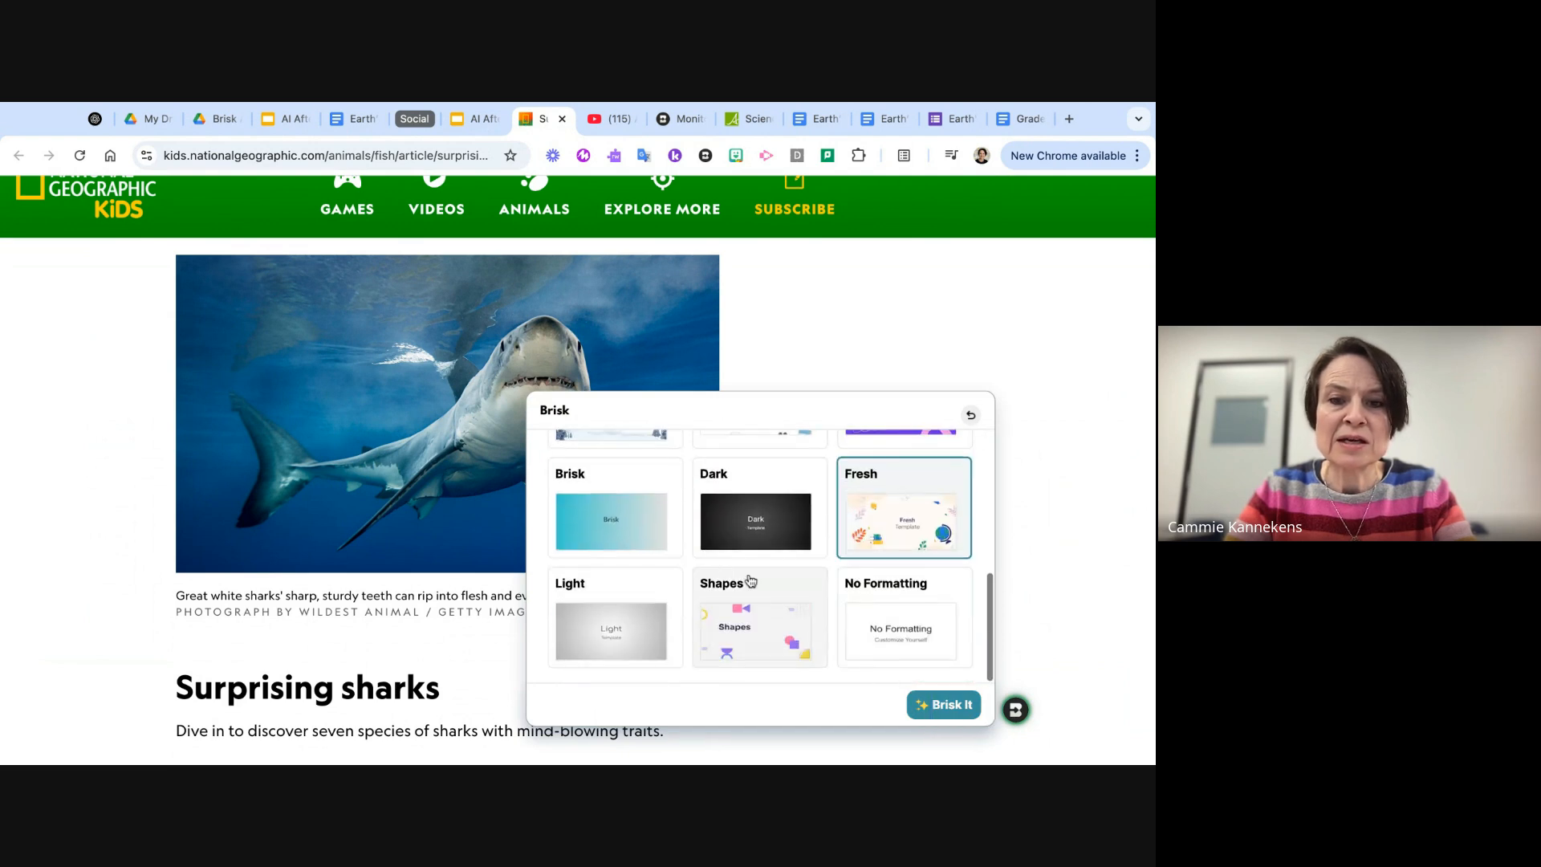
pyautogui.click(743, 526)
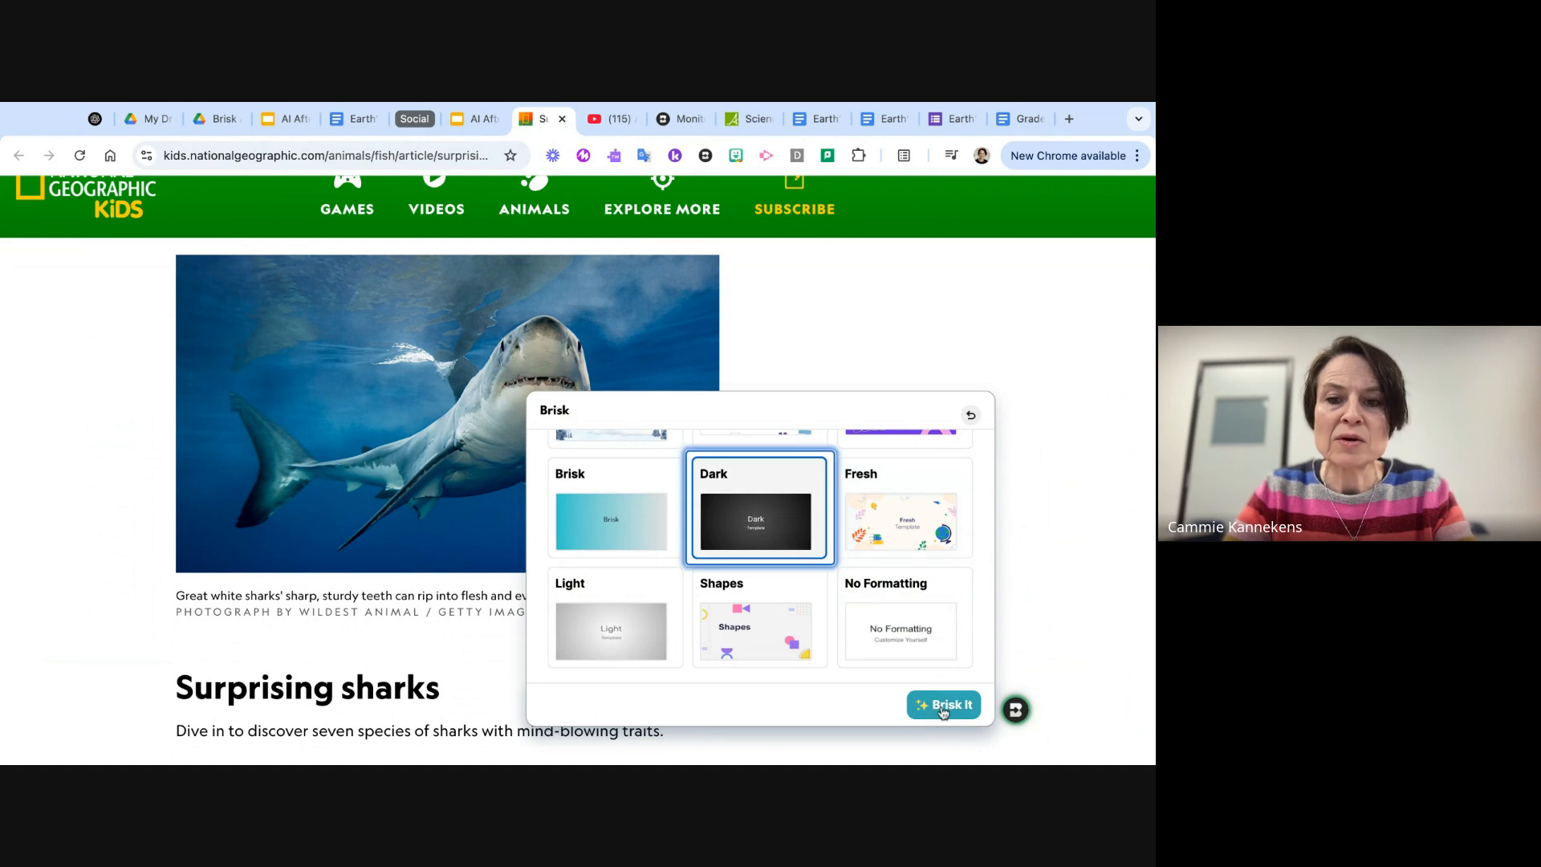
pyautogui.click(943, 707)
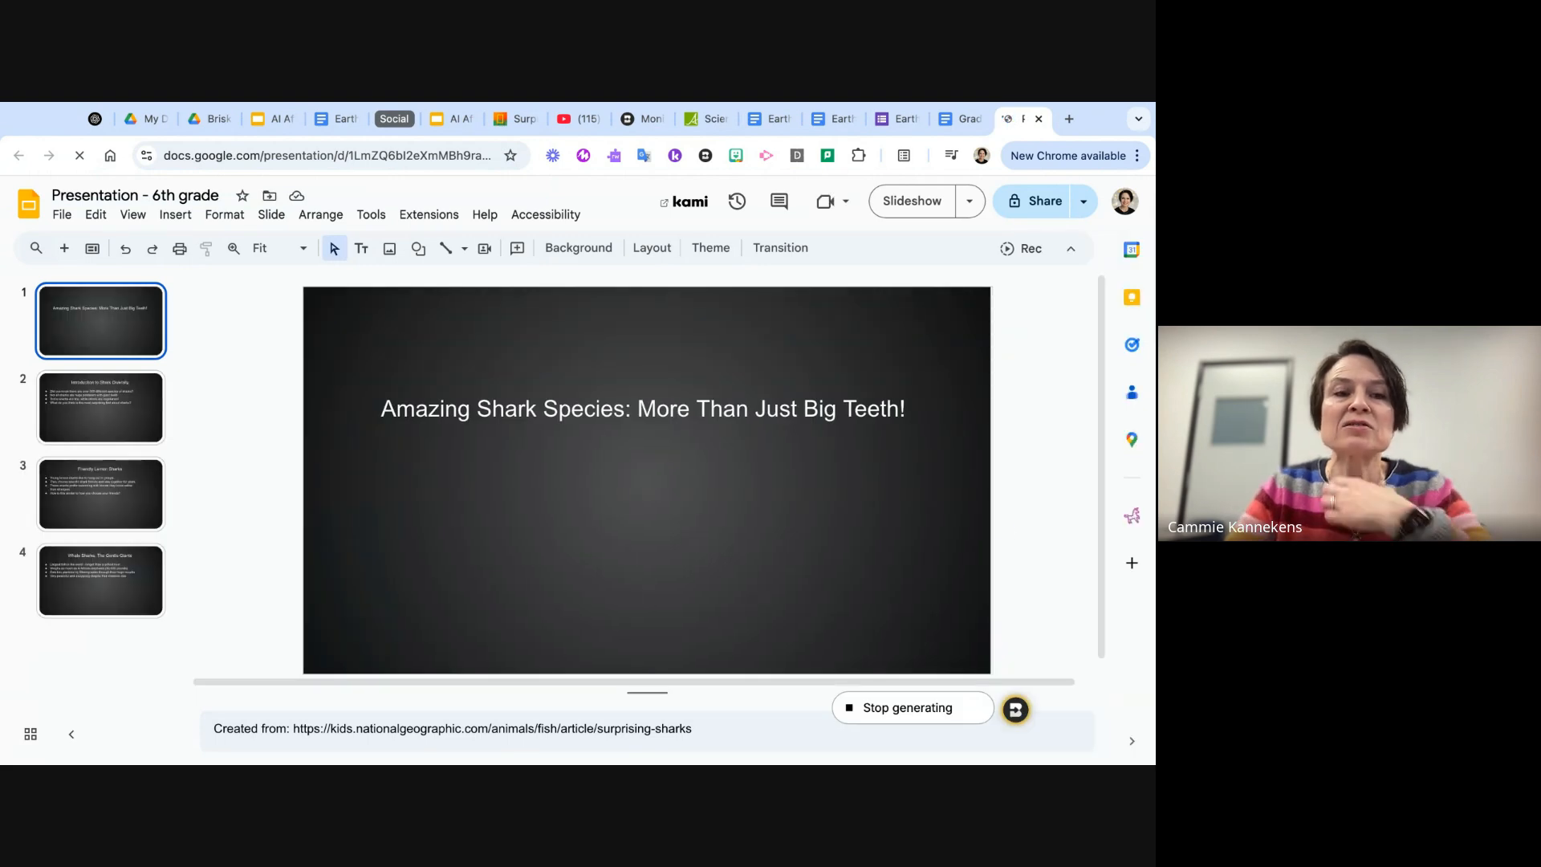
pyautogui.click(111, 407)
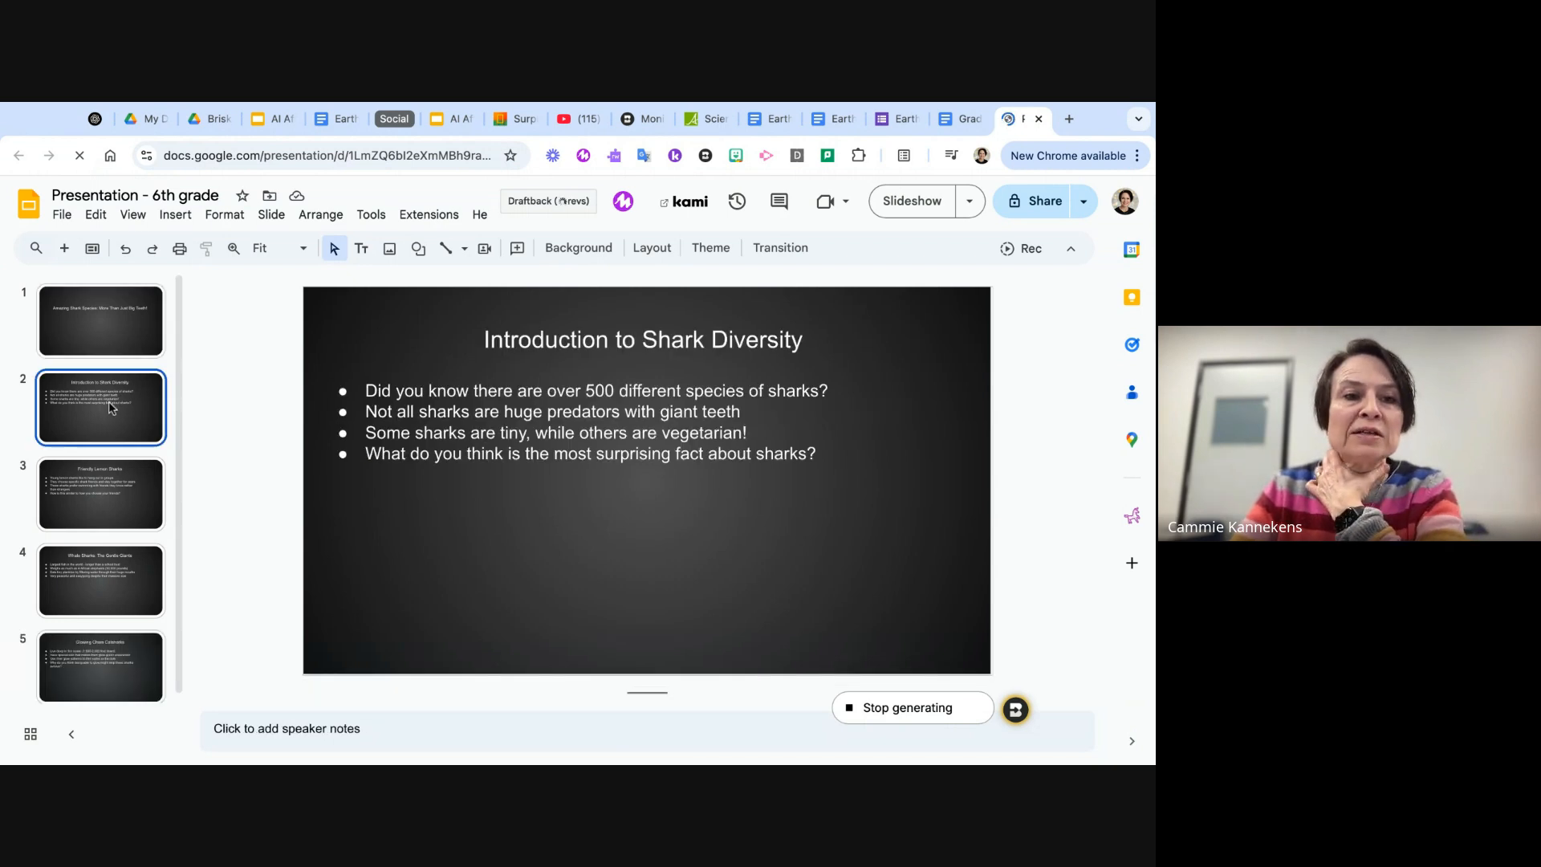
pyautogui.click(103, 493)
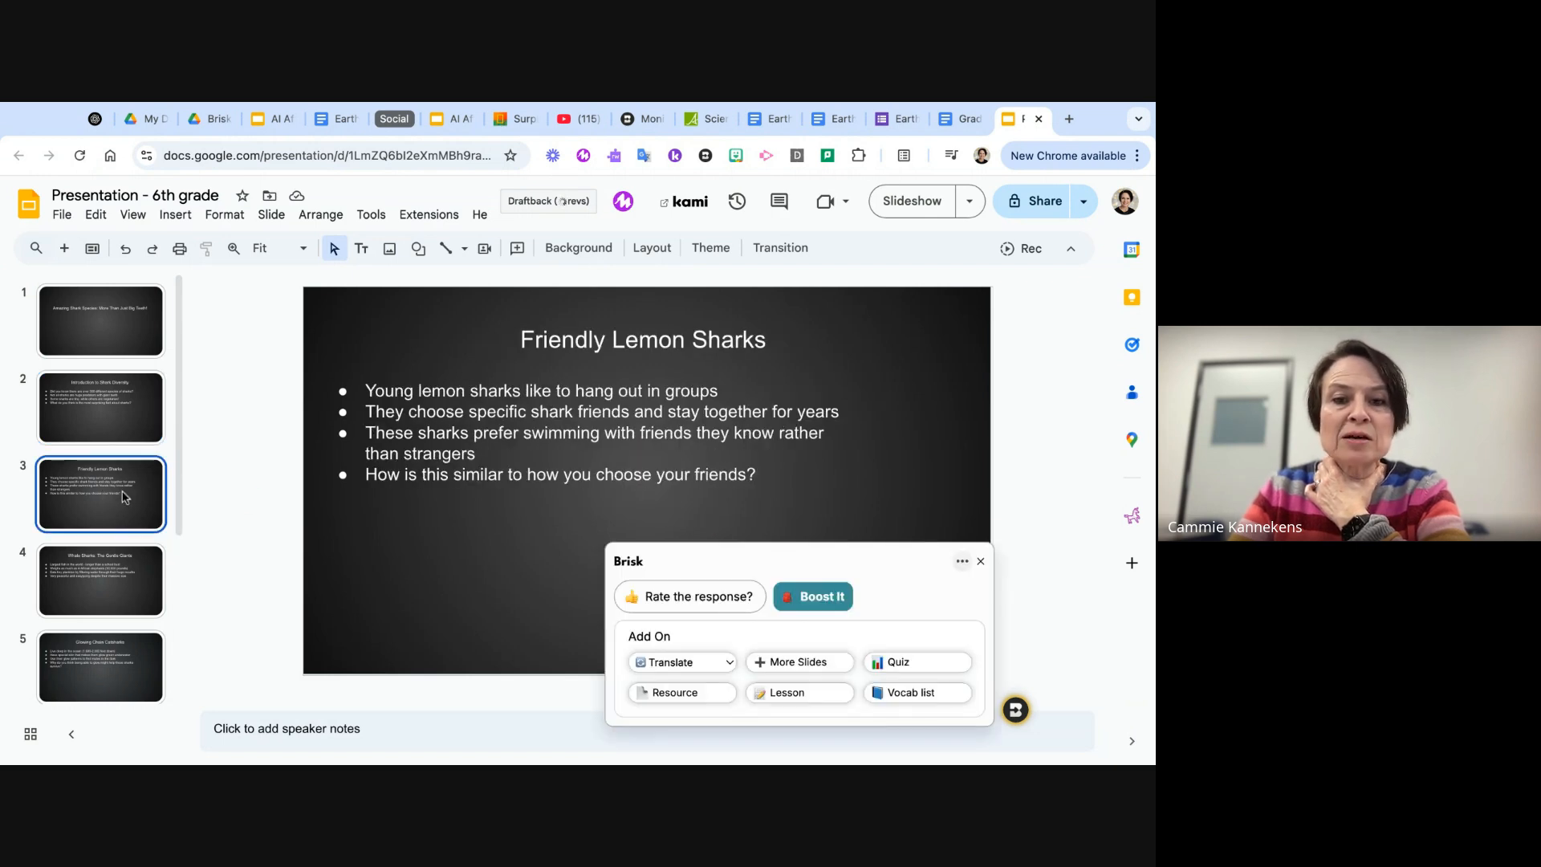
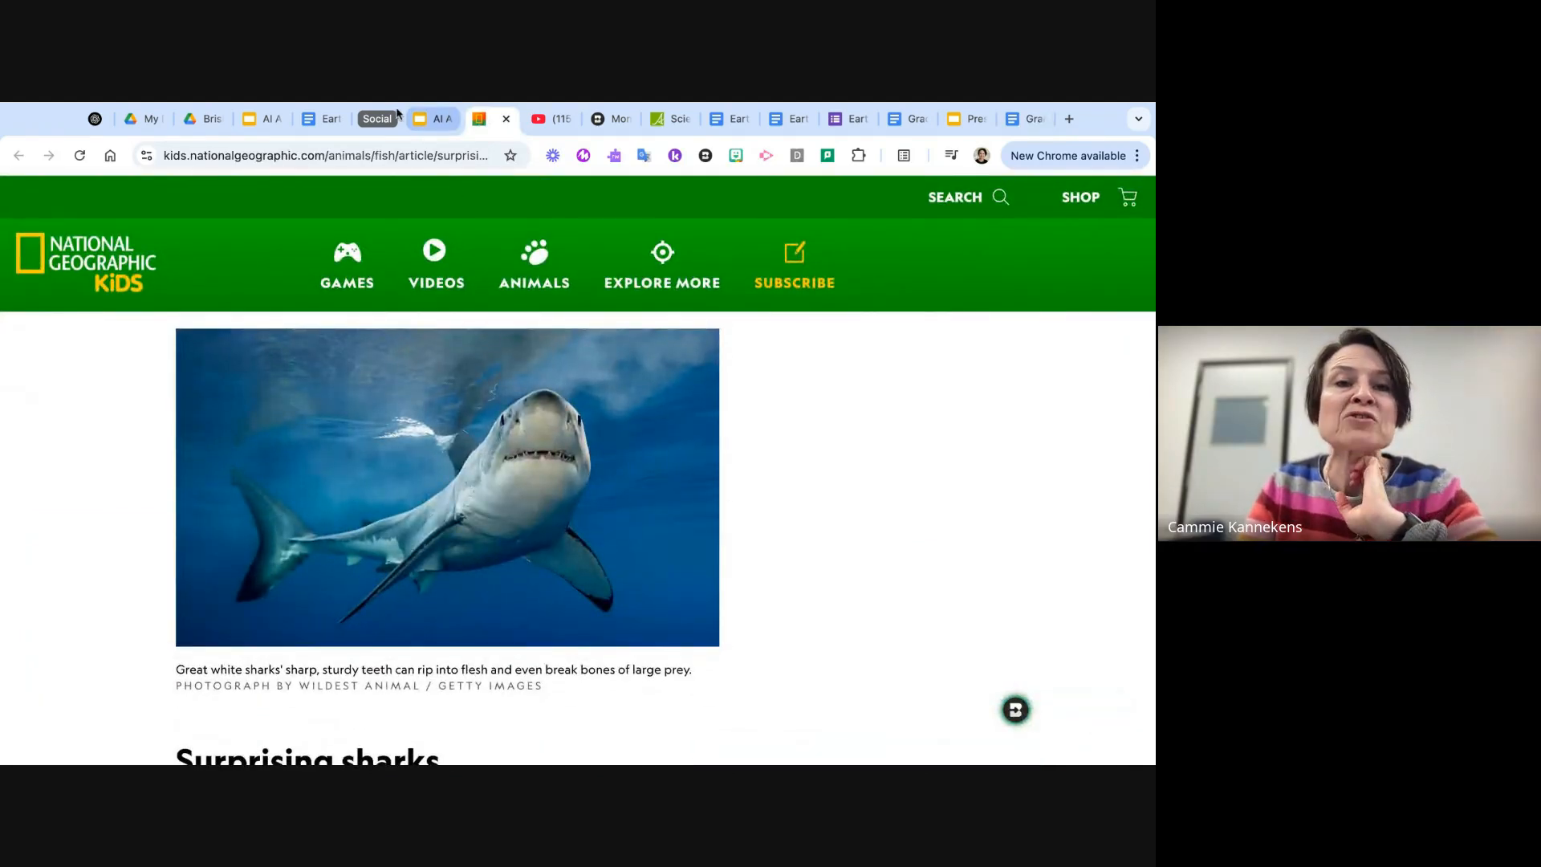
# - Switch to the grade 9 Earth's Climate document and append the lines "A;lsdkjfals;dfj sa", "Fsaf;" and "asd;lfkj;sldfd;lkfjd;lf" after its last paragraph
pyautogui.click(430, 125)
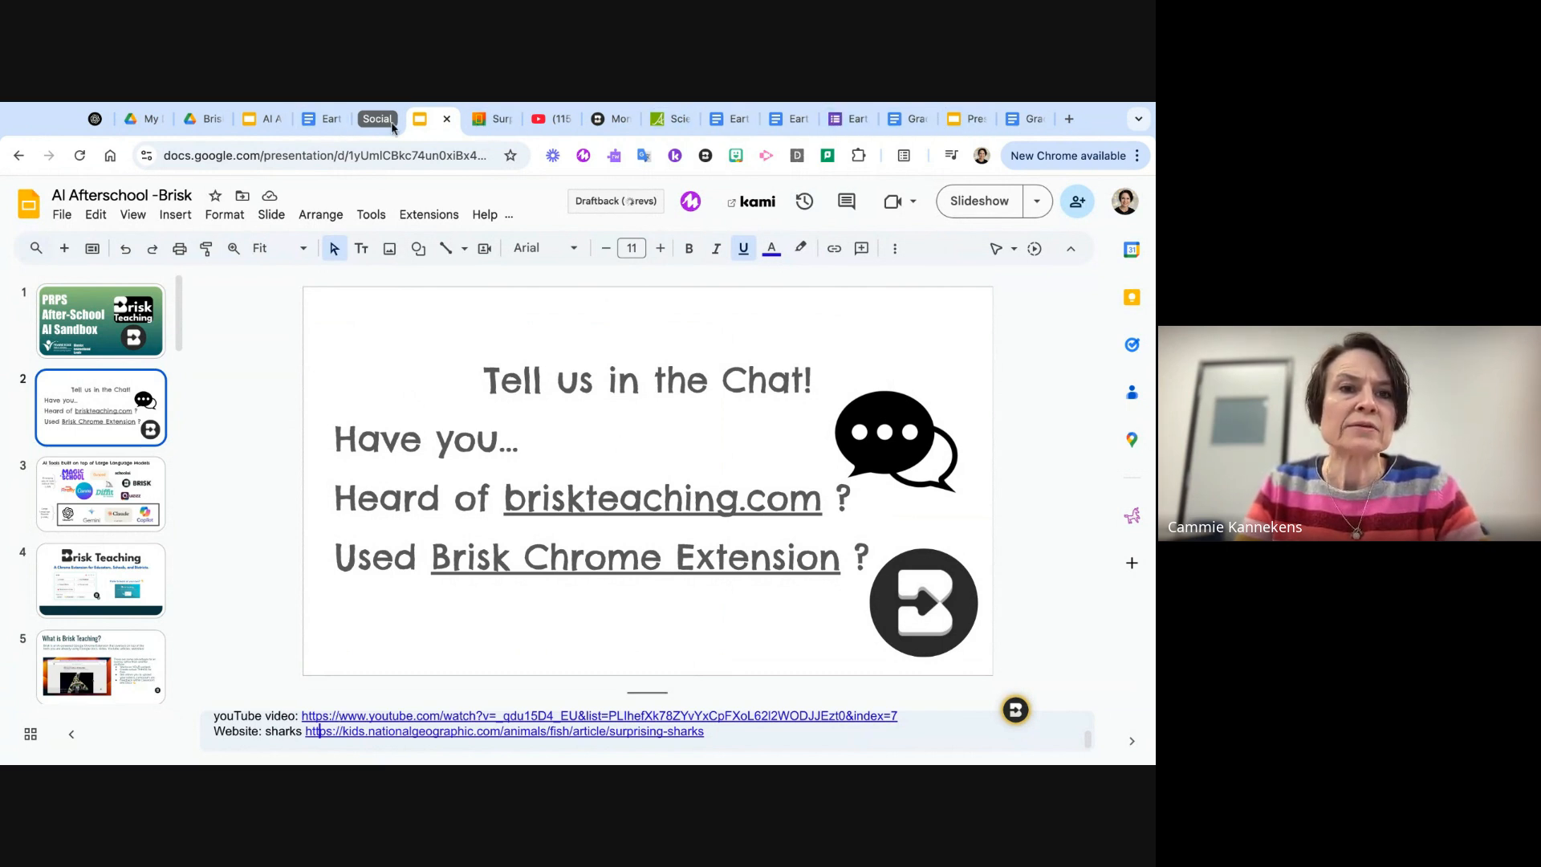
pyautogui.click(735, 123)
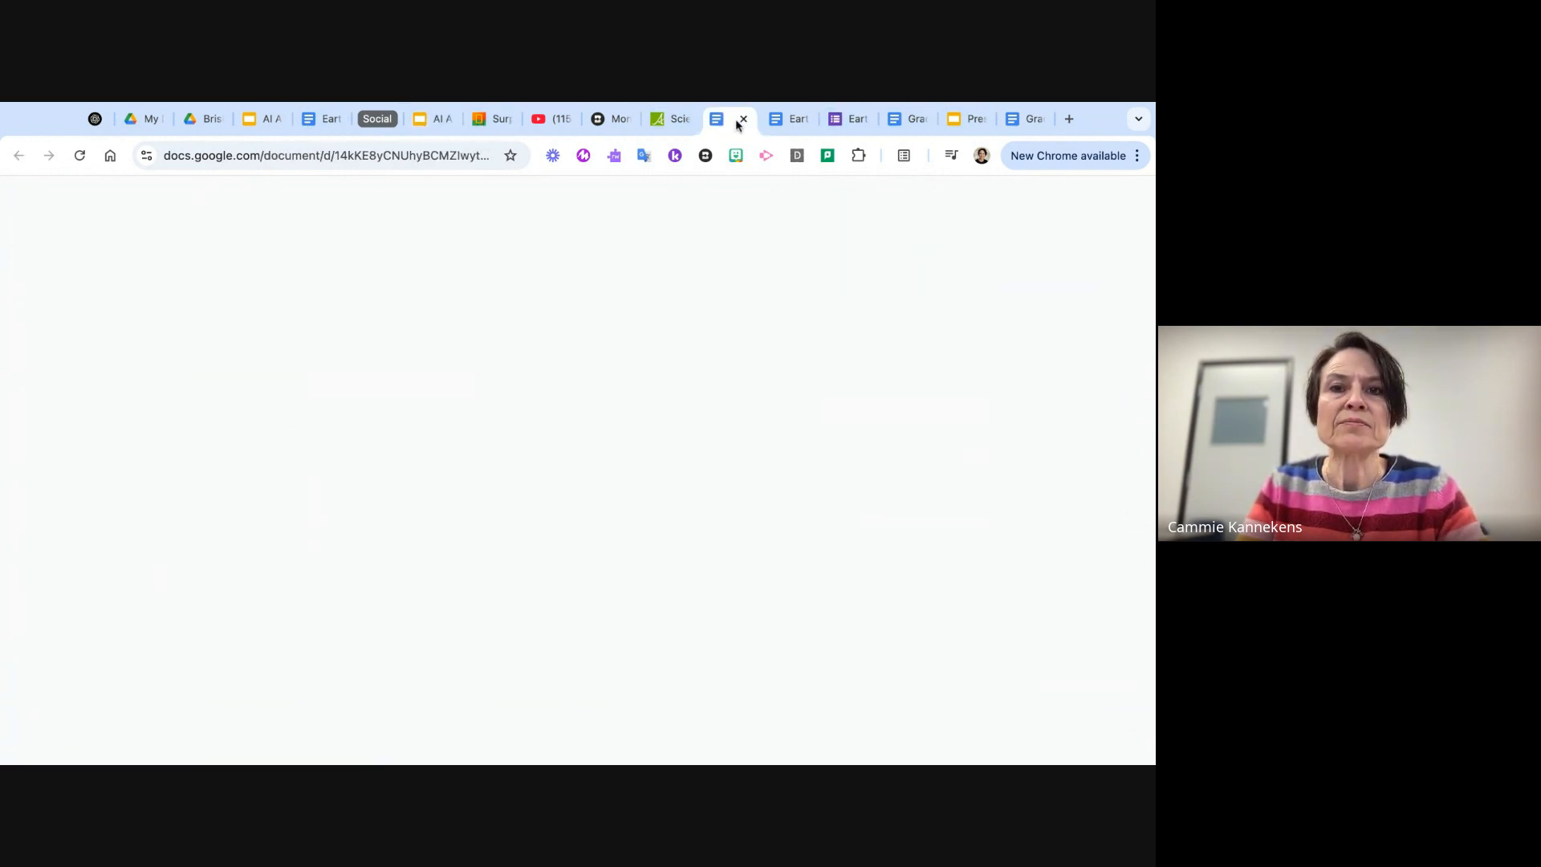
pyautogui.scroll(-10, 595, 389)
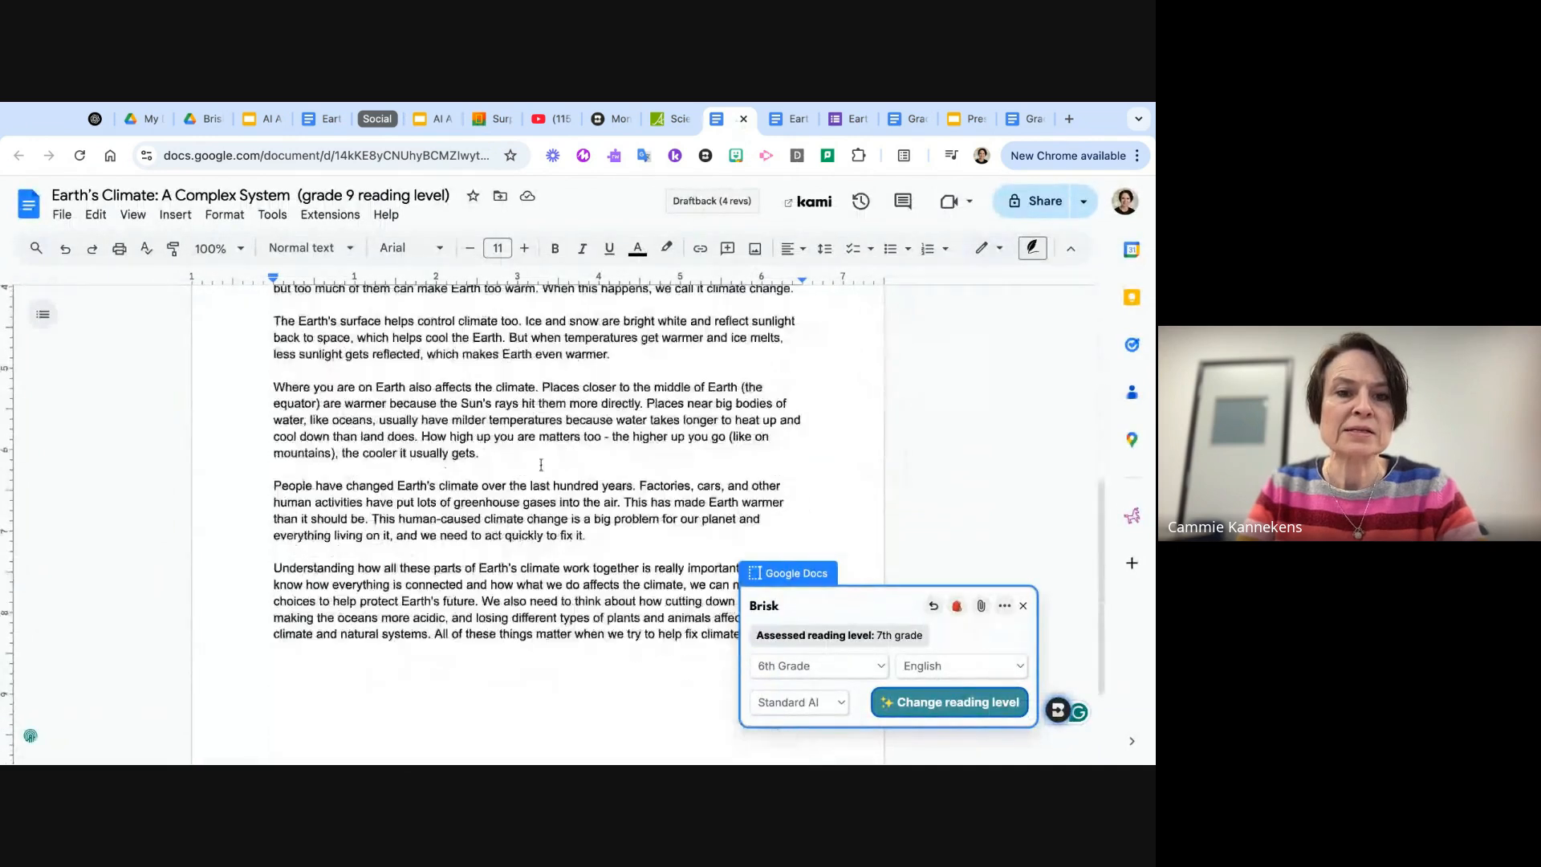
pyautogui.click(806, 484)
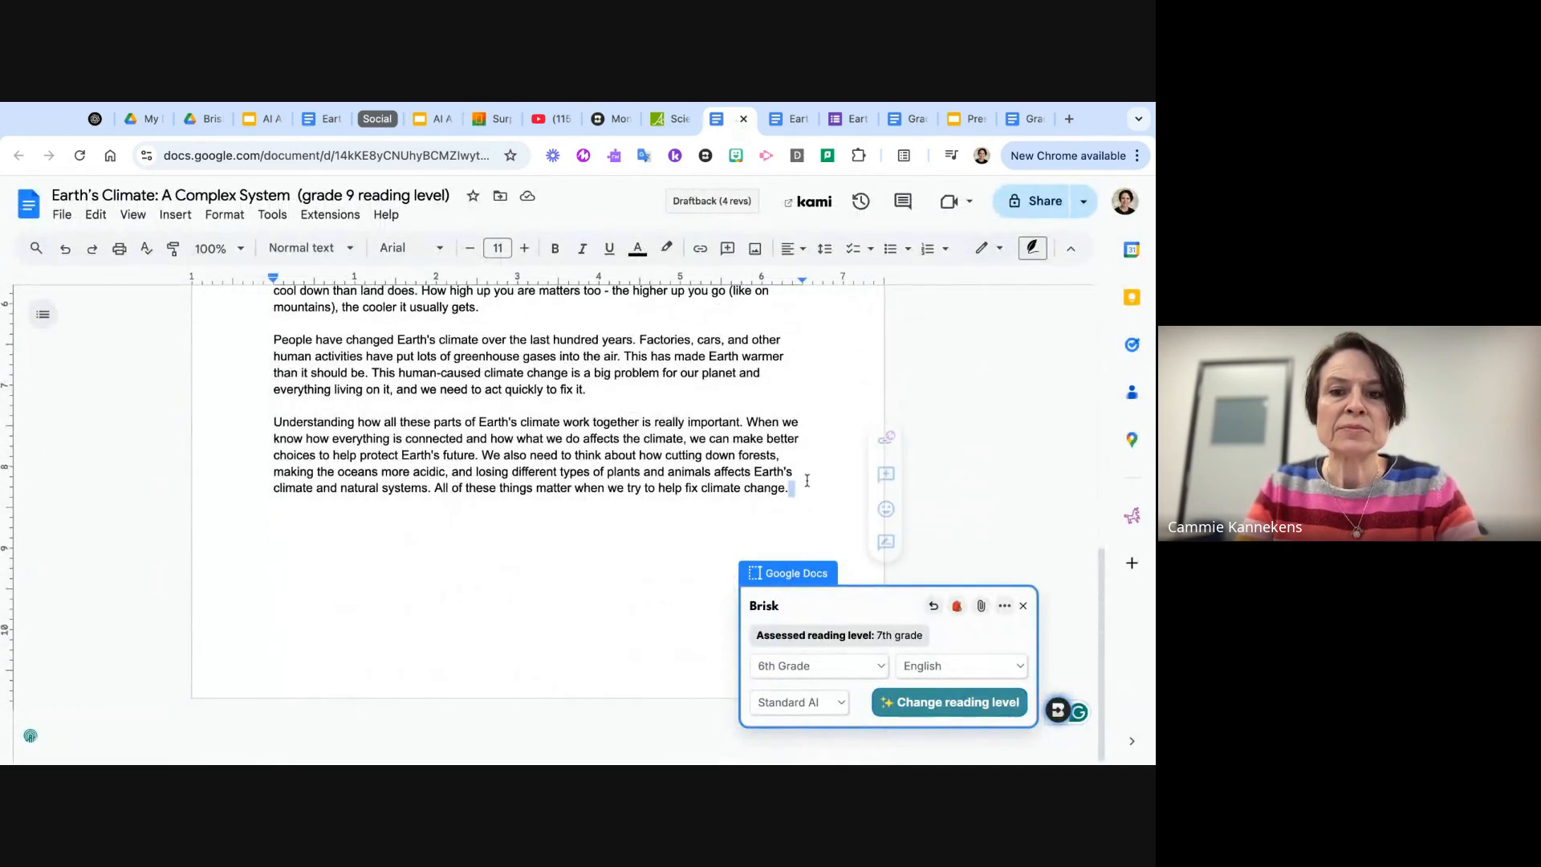
pyautogui.press('Return')
pyautogui.press('Return')
pyautogui.write('A;lsdkjfals;dfj sa')
pyautogui.press('Return')
pyautogui.write('Fsaf;')
pyautogui.press('Return')
pyautogui.write('asd;lfkj;sldfd;lkfjd;lf')
pyautogui.hotkey('ctrl', 'a')
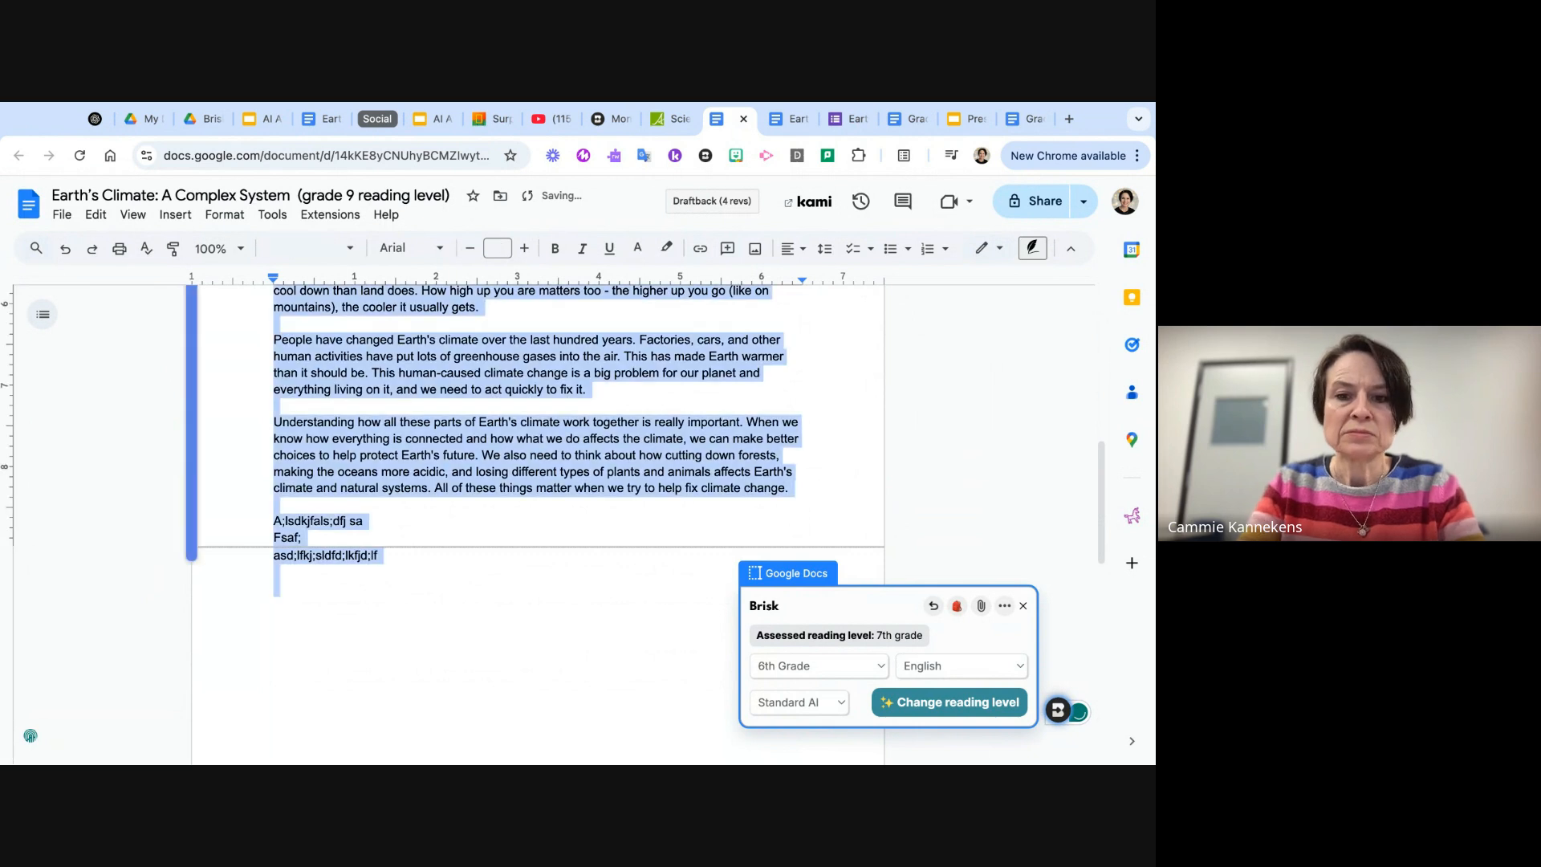
pyautogui.click(635, 657)
# - Dismiss Brisk's reading level settings and start a Glow & Grow feedback request for the document
pyautogui.scroll(4, 536, 512)
pyautogui.scroll(-1, 643, 530)
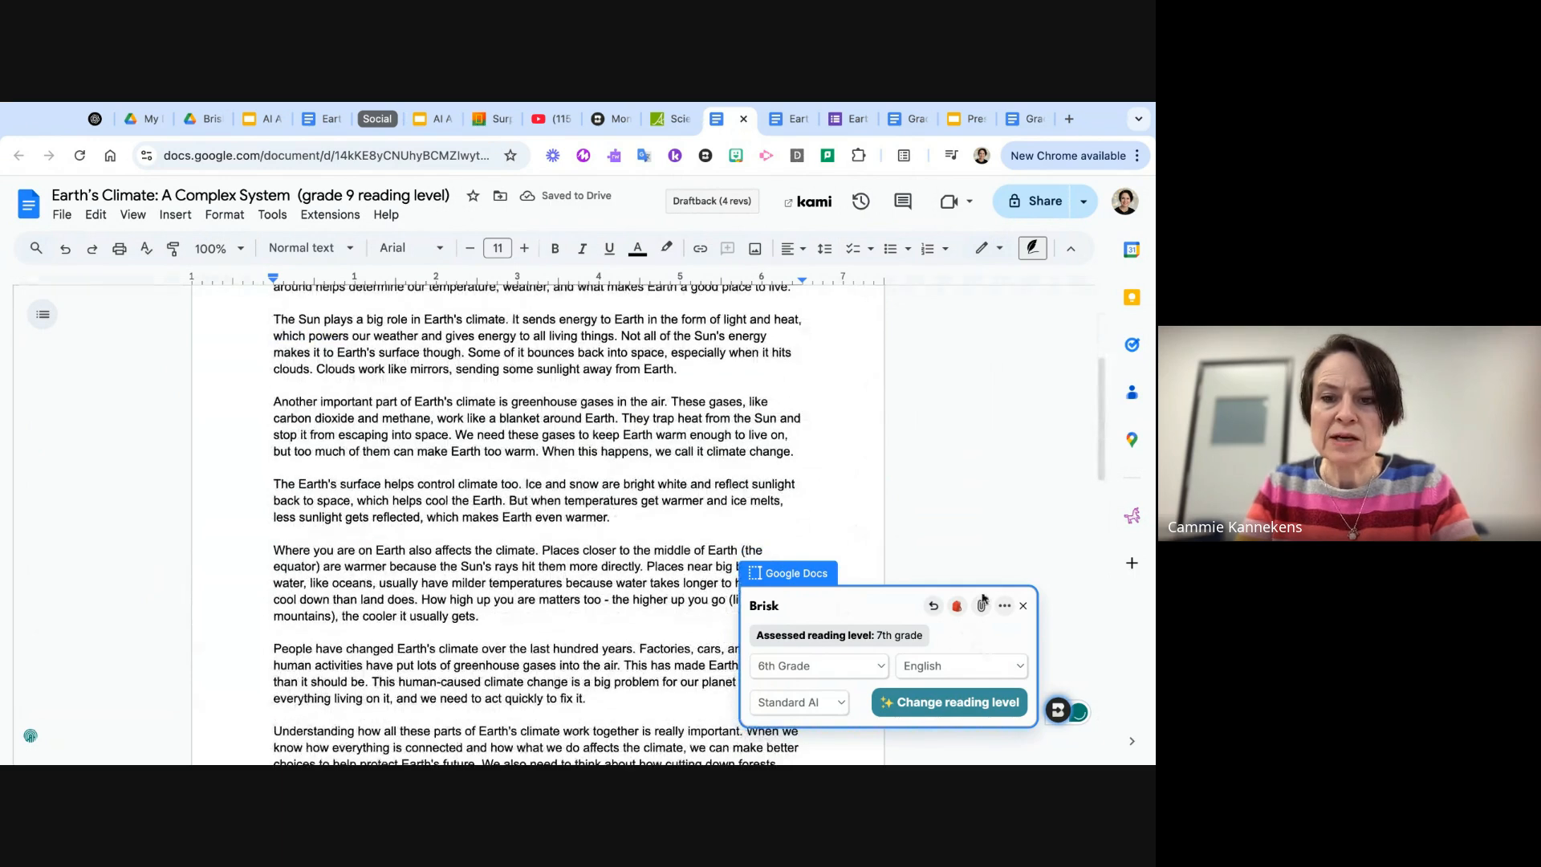
pyautogui.click(1022, 606)
pyautogui.click(1058, 710)
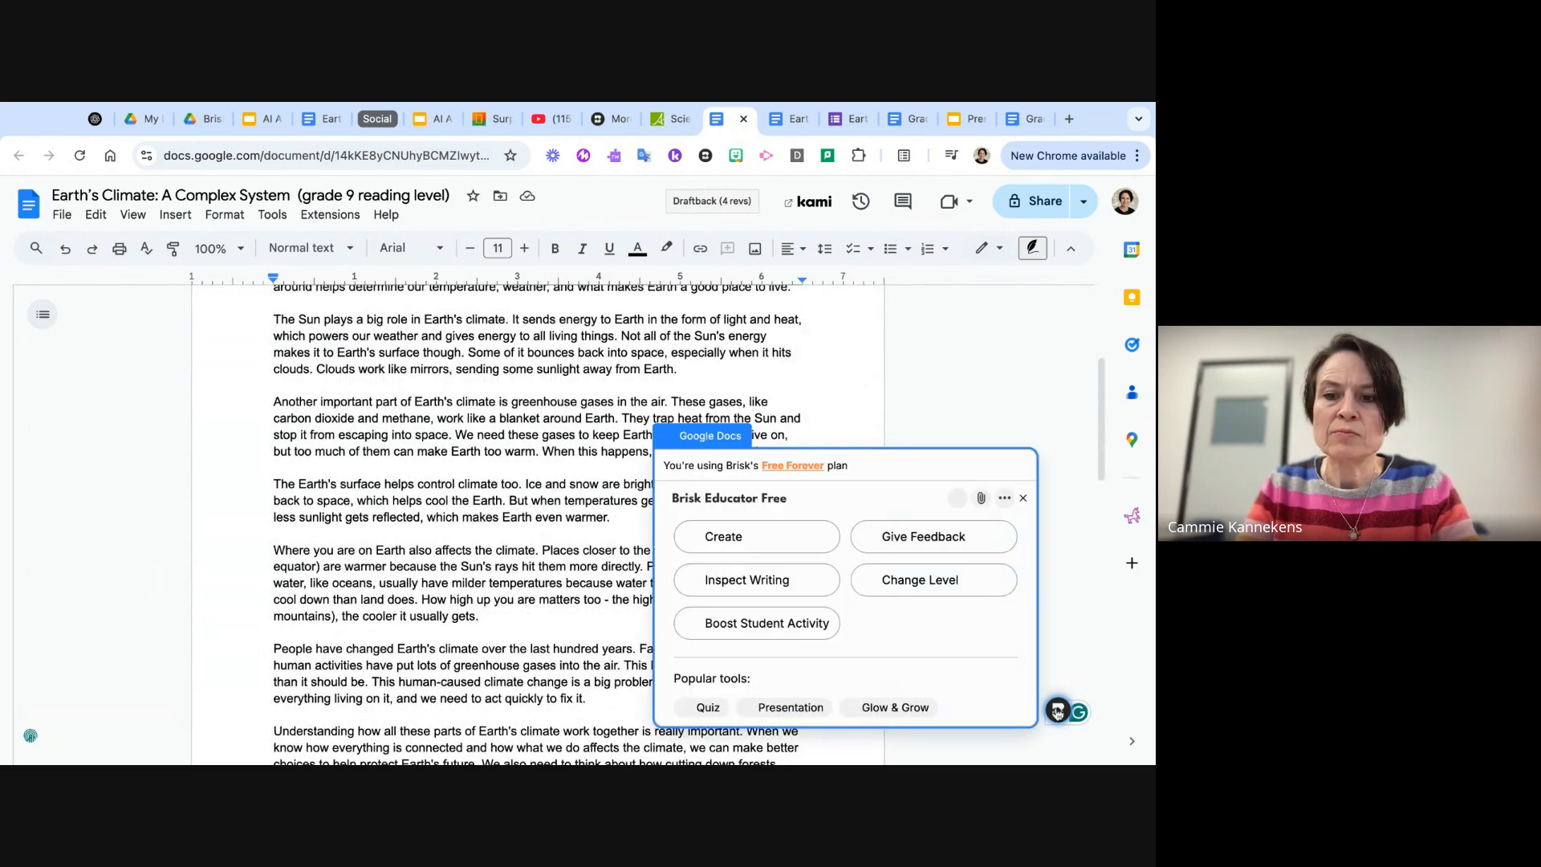
pyautogui.click(938, 541)
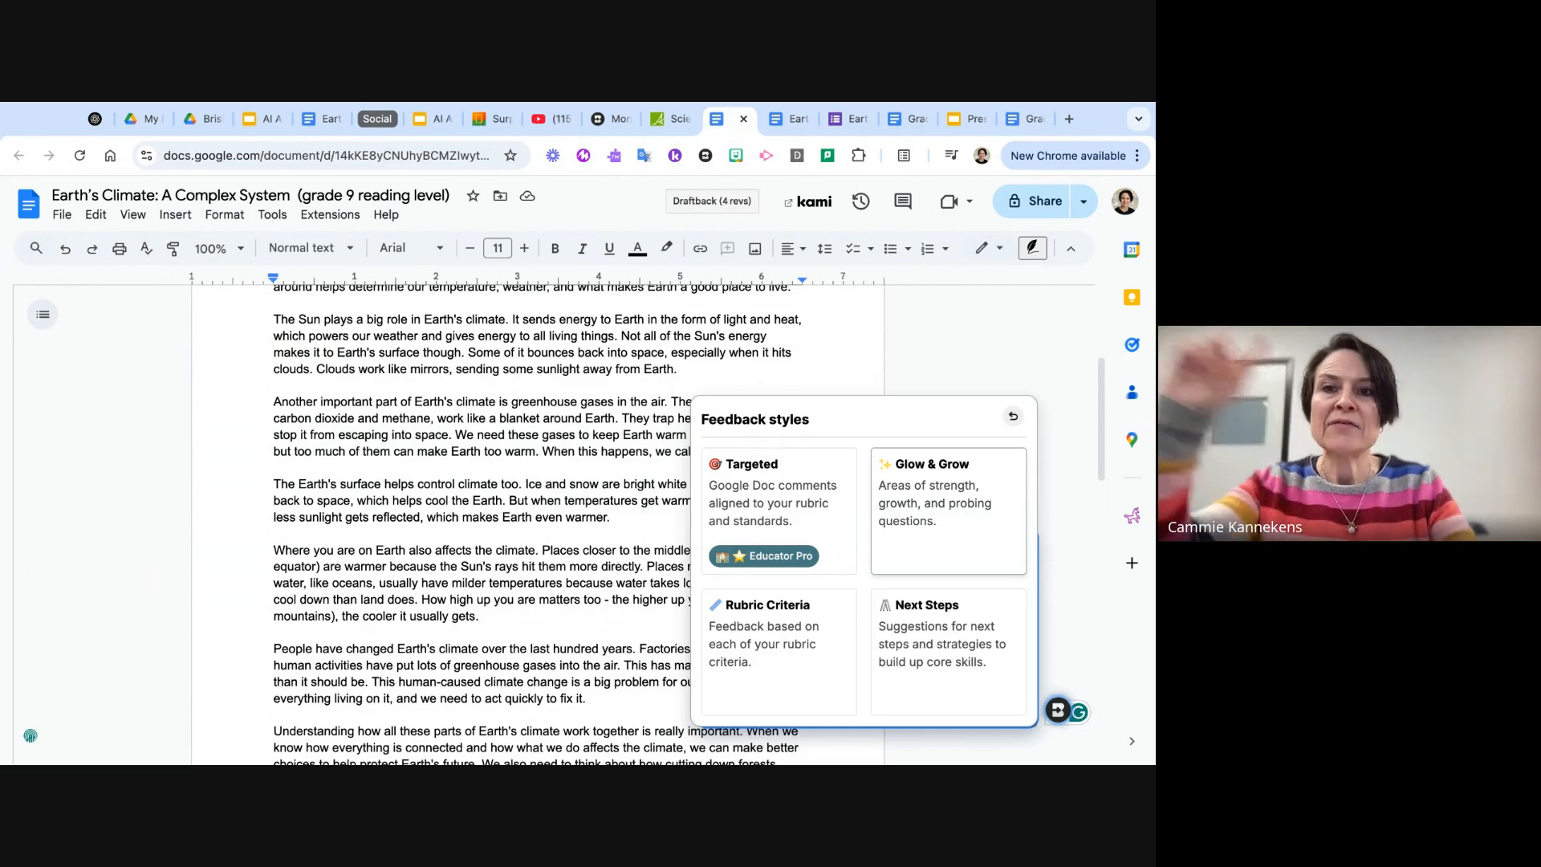
pyautogui.click(952, 549)
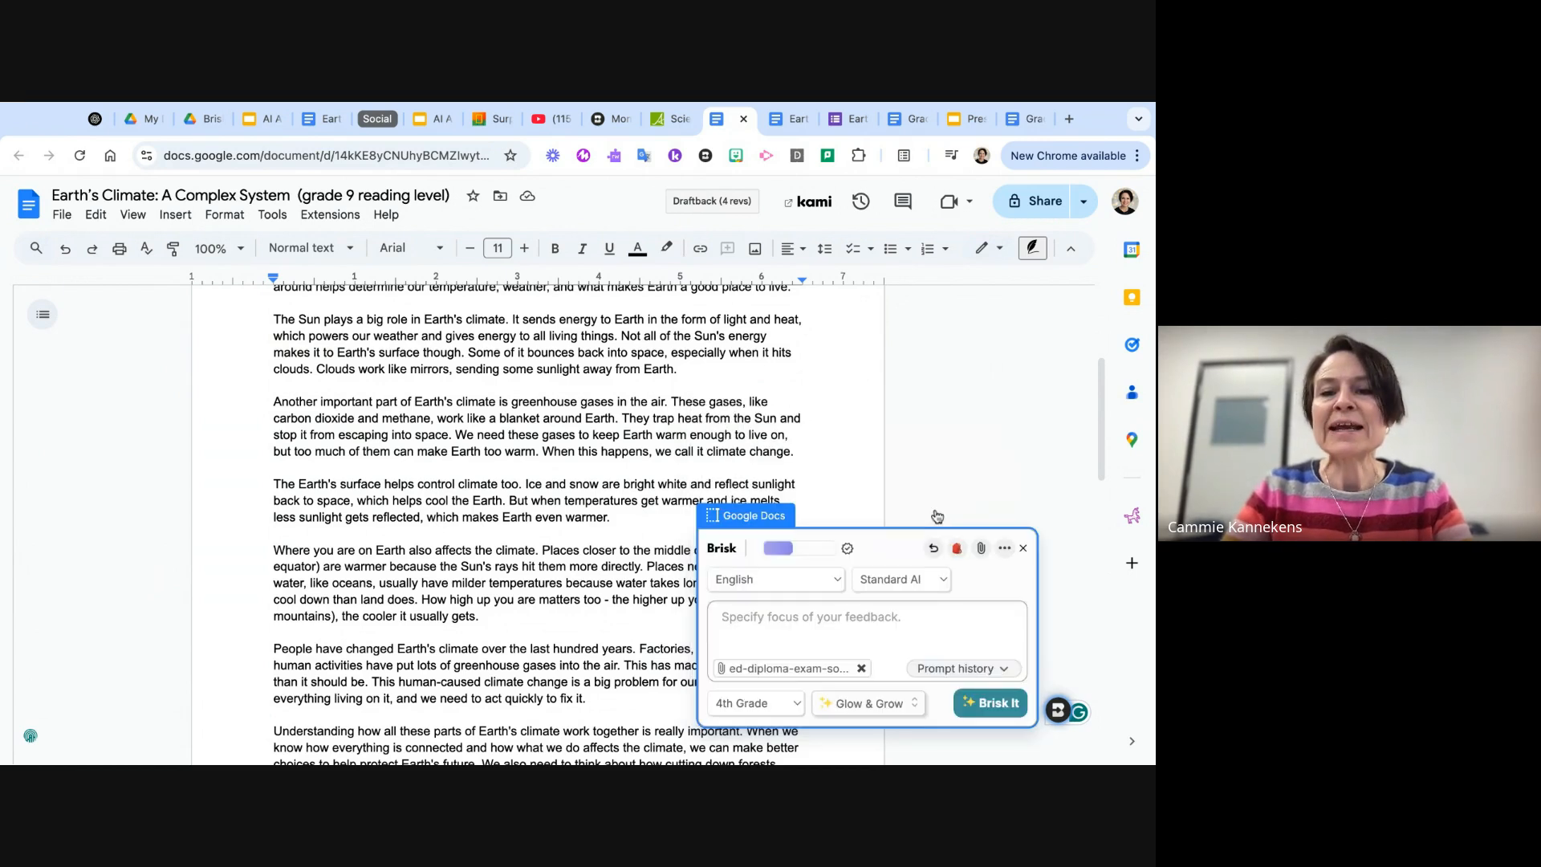
# - Set the feedback focus to "Quality of ideas" and generate the Glow & Grow feedback
pyautogui.click(743, 616)
pyautogui.write('Quality of ideas')
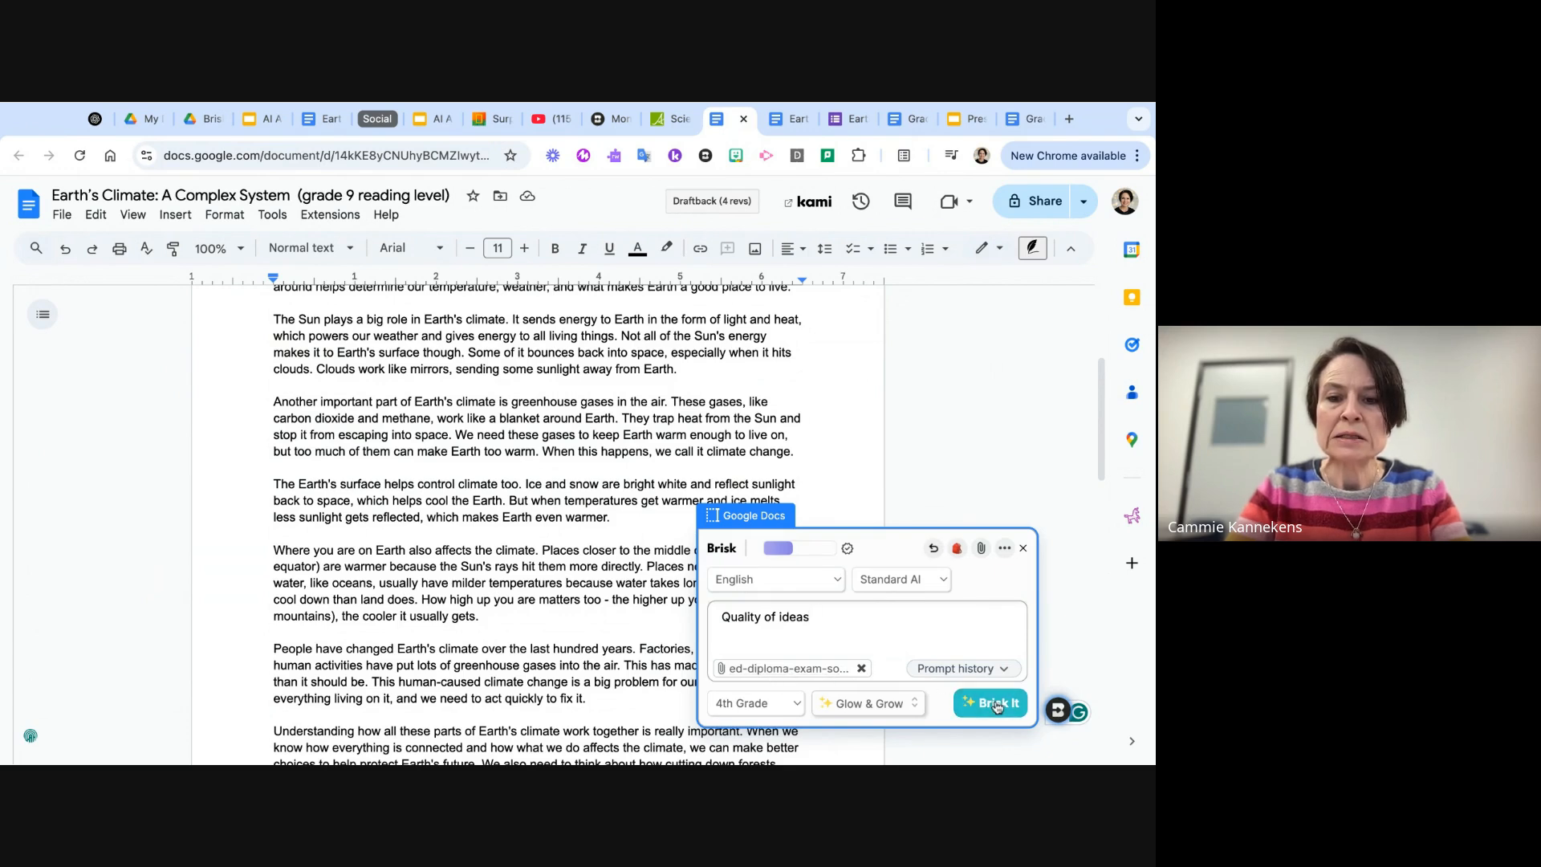
pyautogui.click(776, 705)
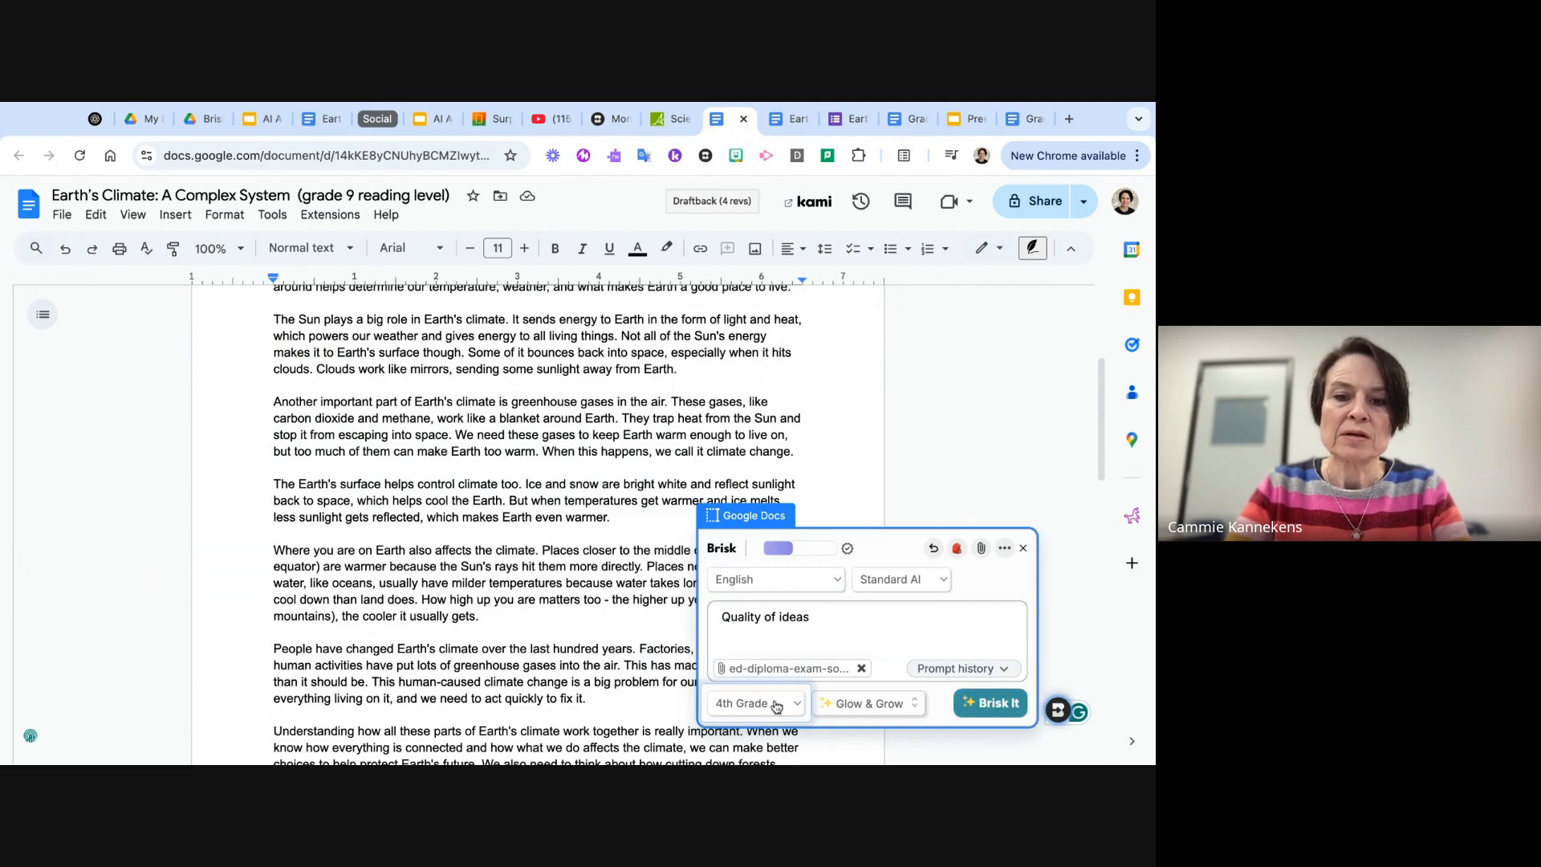
pyautogui.click(1019, 714)
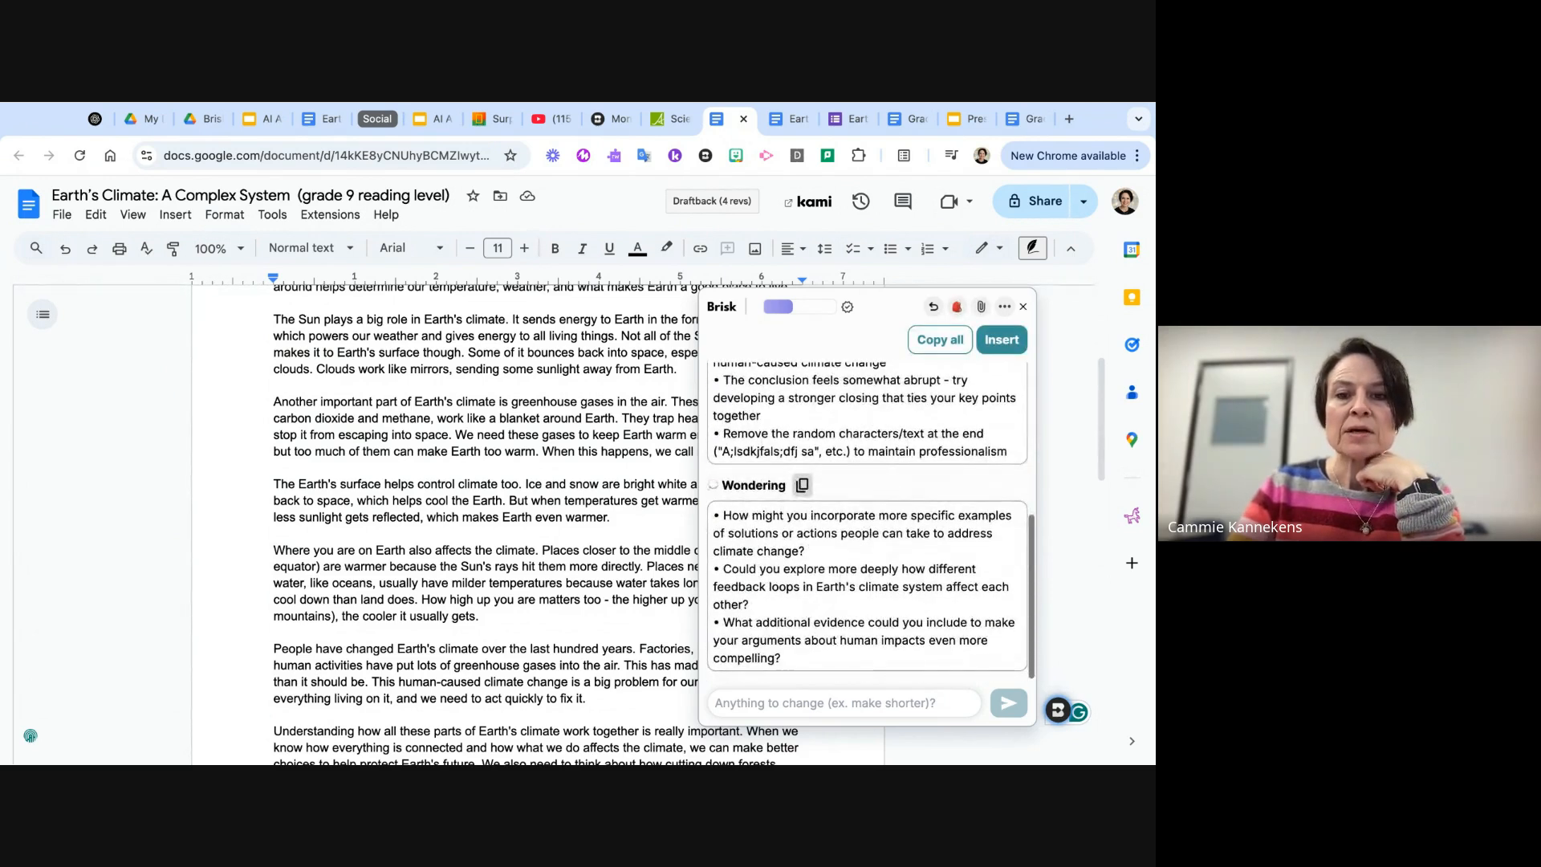
# - Read through the generated Glow, Grow and Wondering feedback
pyautogui.scroll(5, 867, 522)
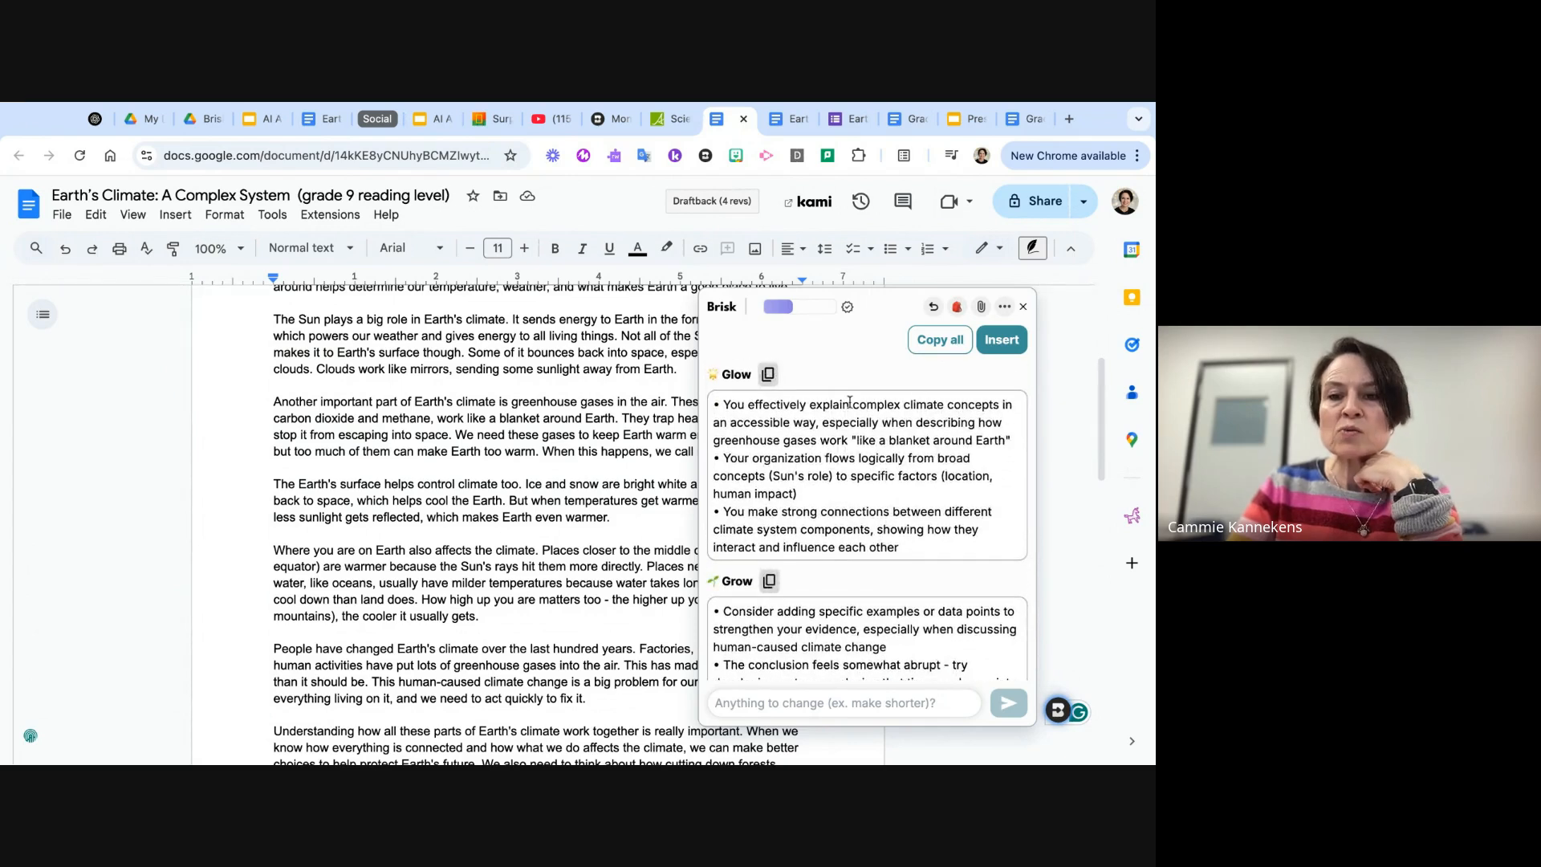
pyautogui.scroll(-3, 865, 434)
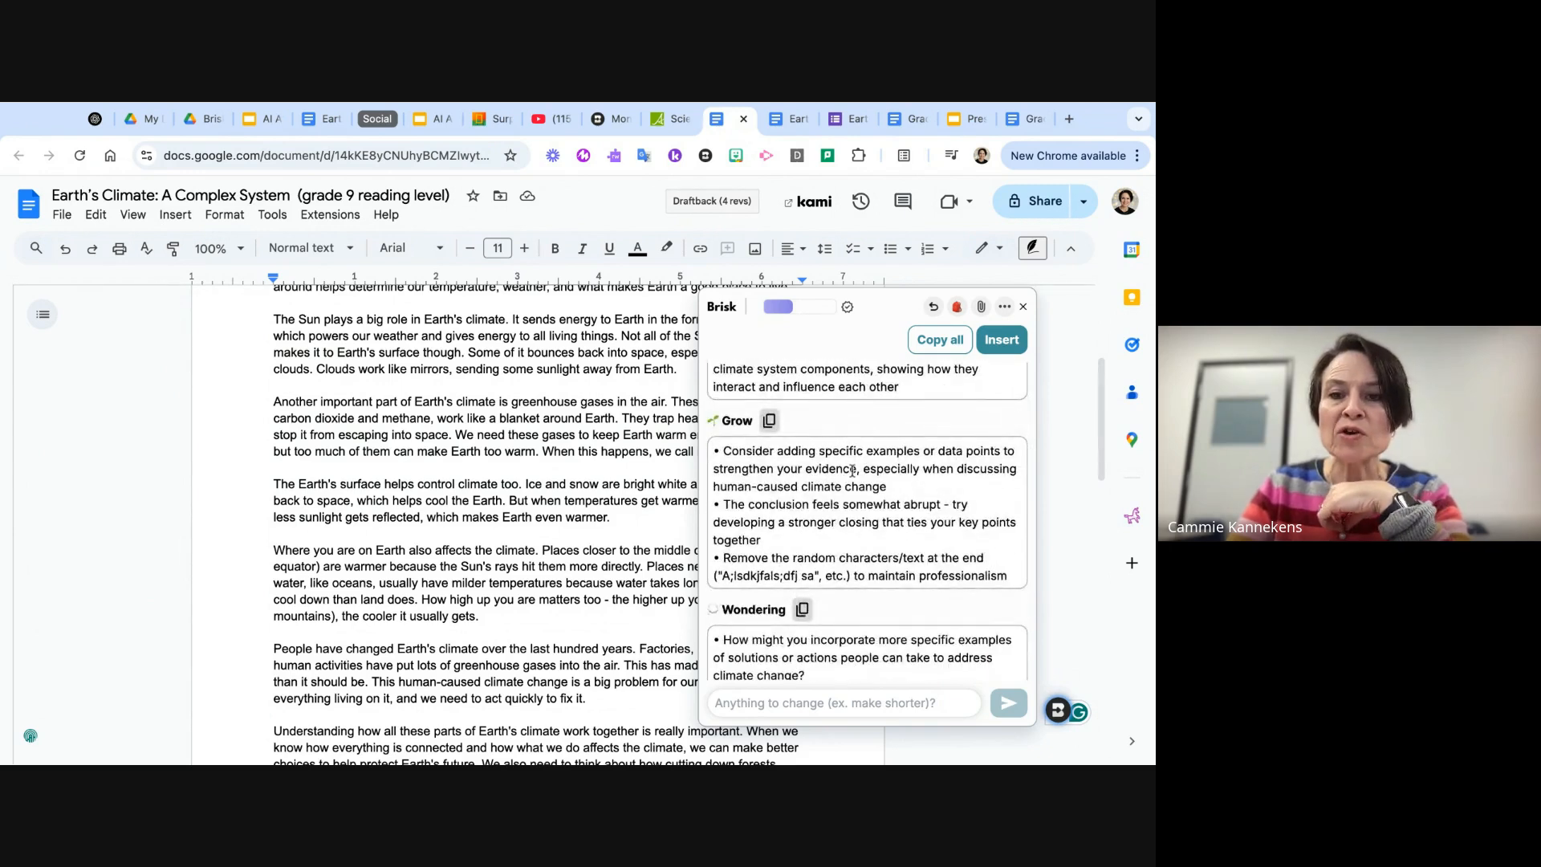
pyautogui.scroll(-2, 938, 441)
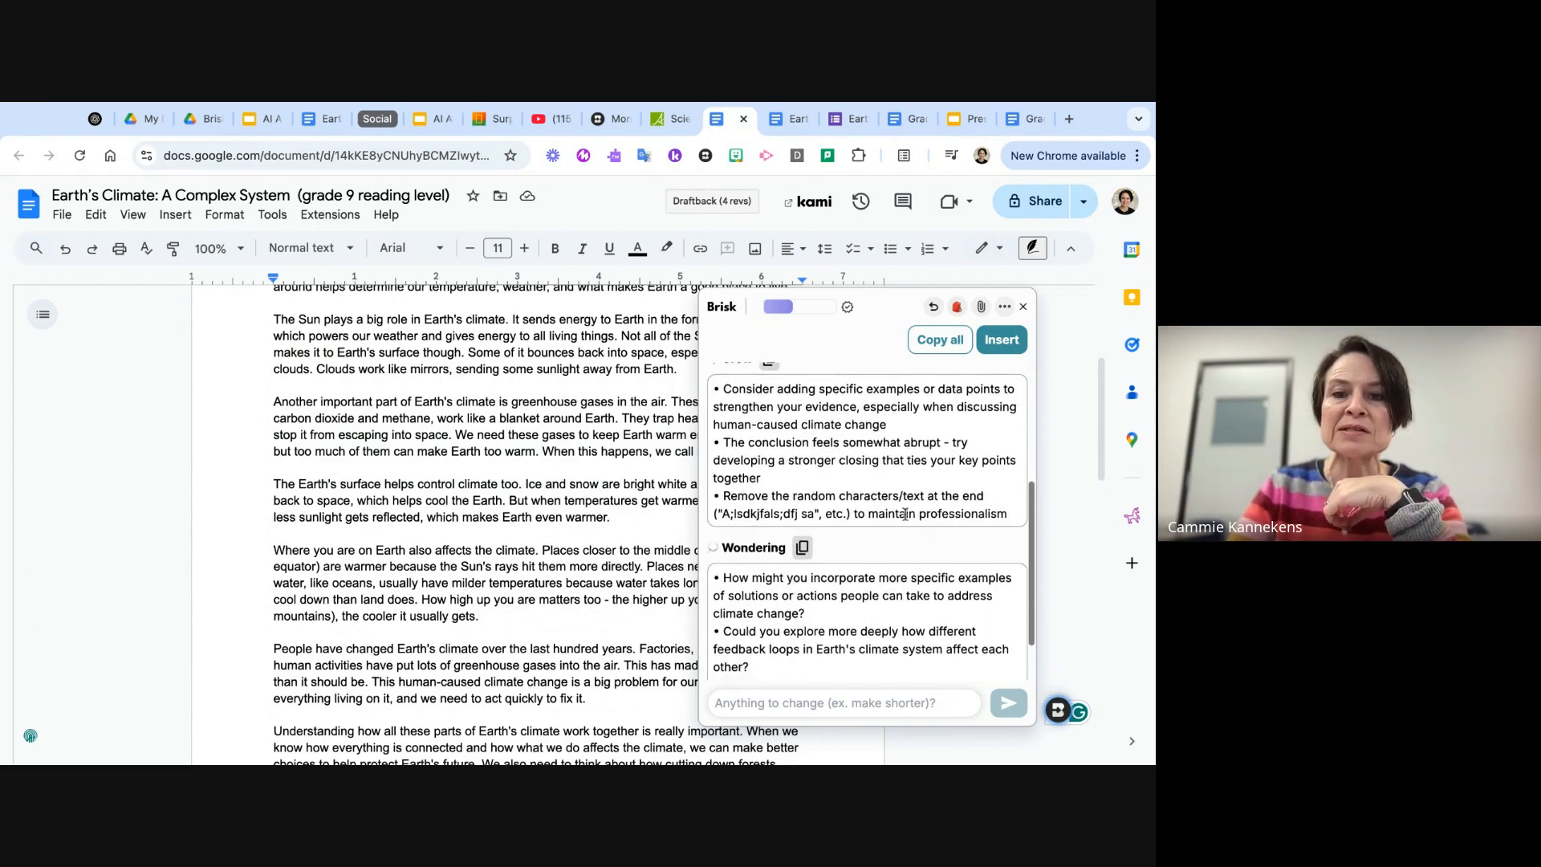
pyautogui.scroll(-1, 887, 501)
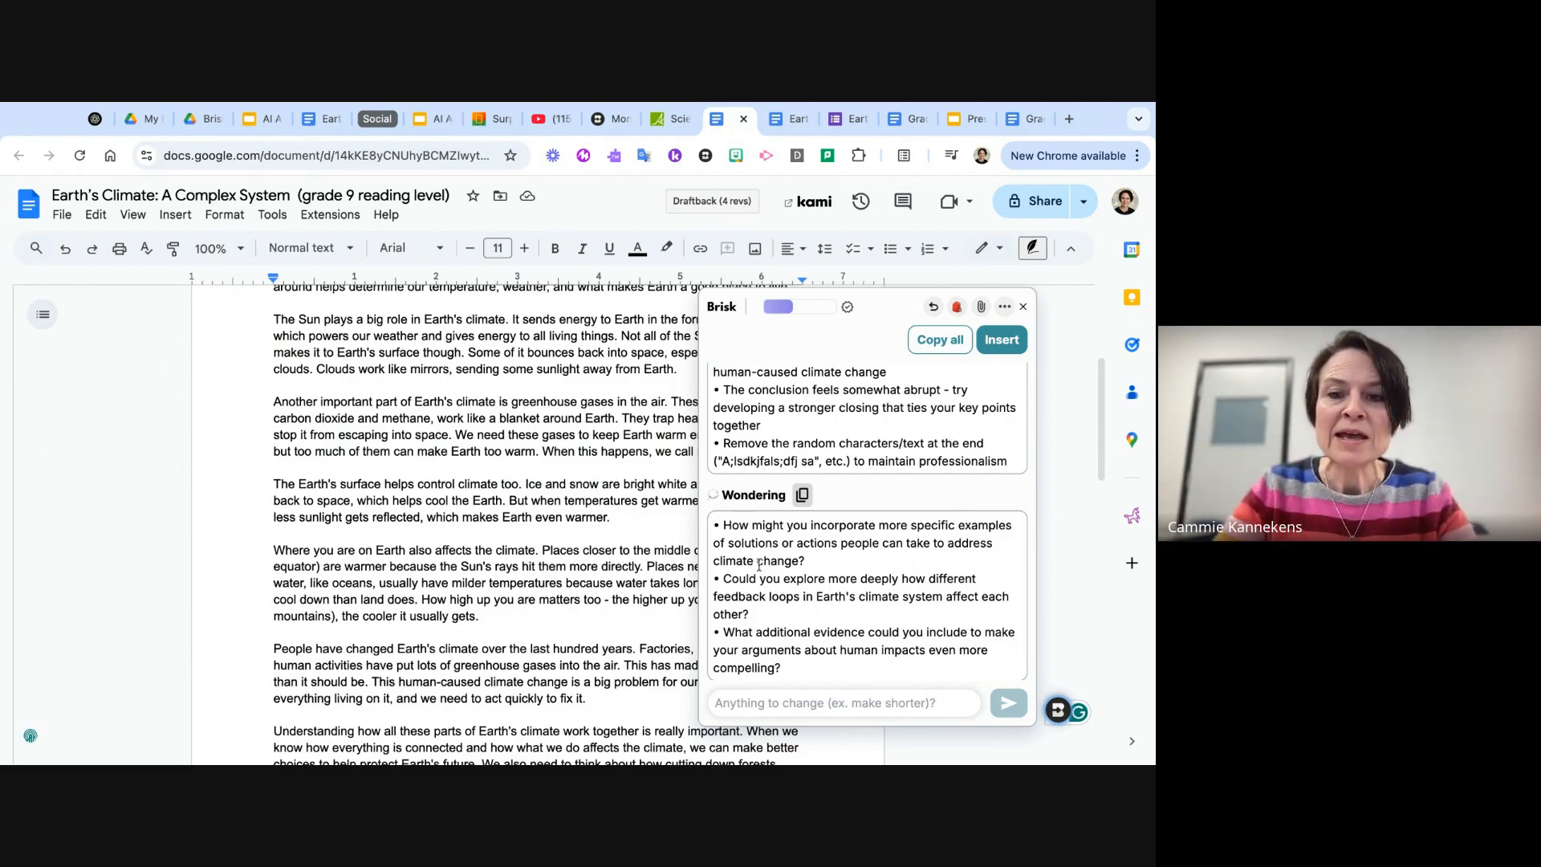
pyautogui.scroll(-1, 740, 530)
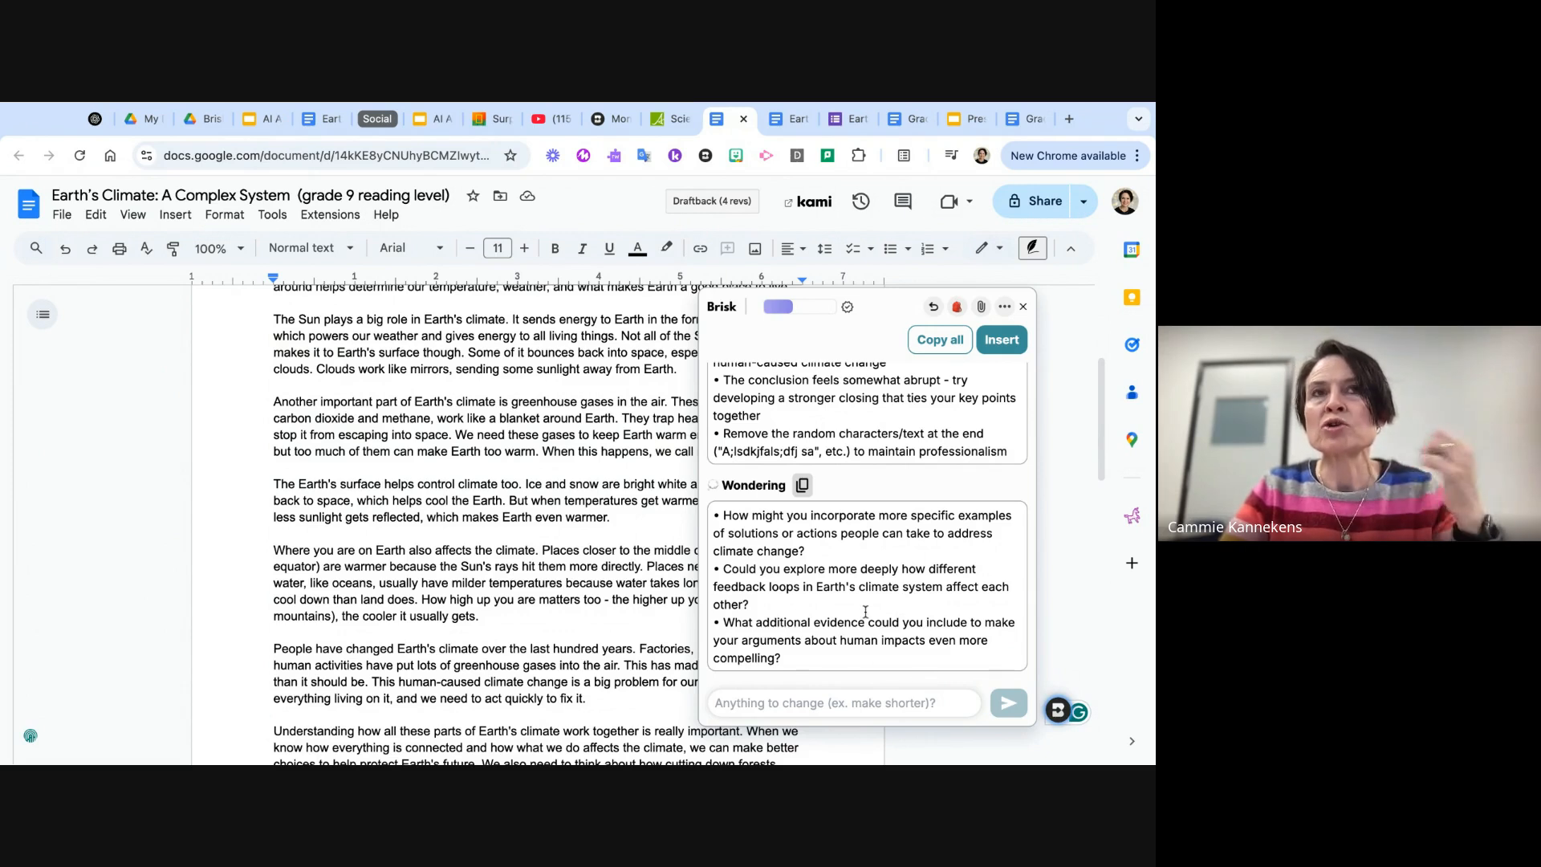
# - Insert the generated feedback into the Earth's Climate document and review the feedback table above the article
pyautogui.click(1001, 340)
pyautogui.scroll(5, 607, 431)
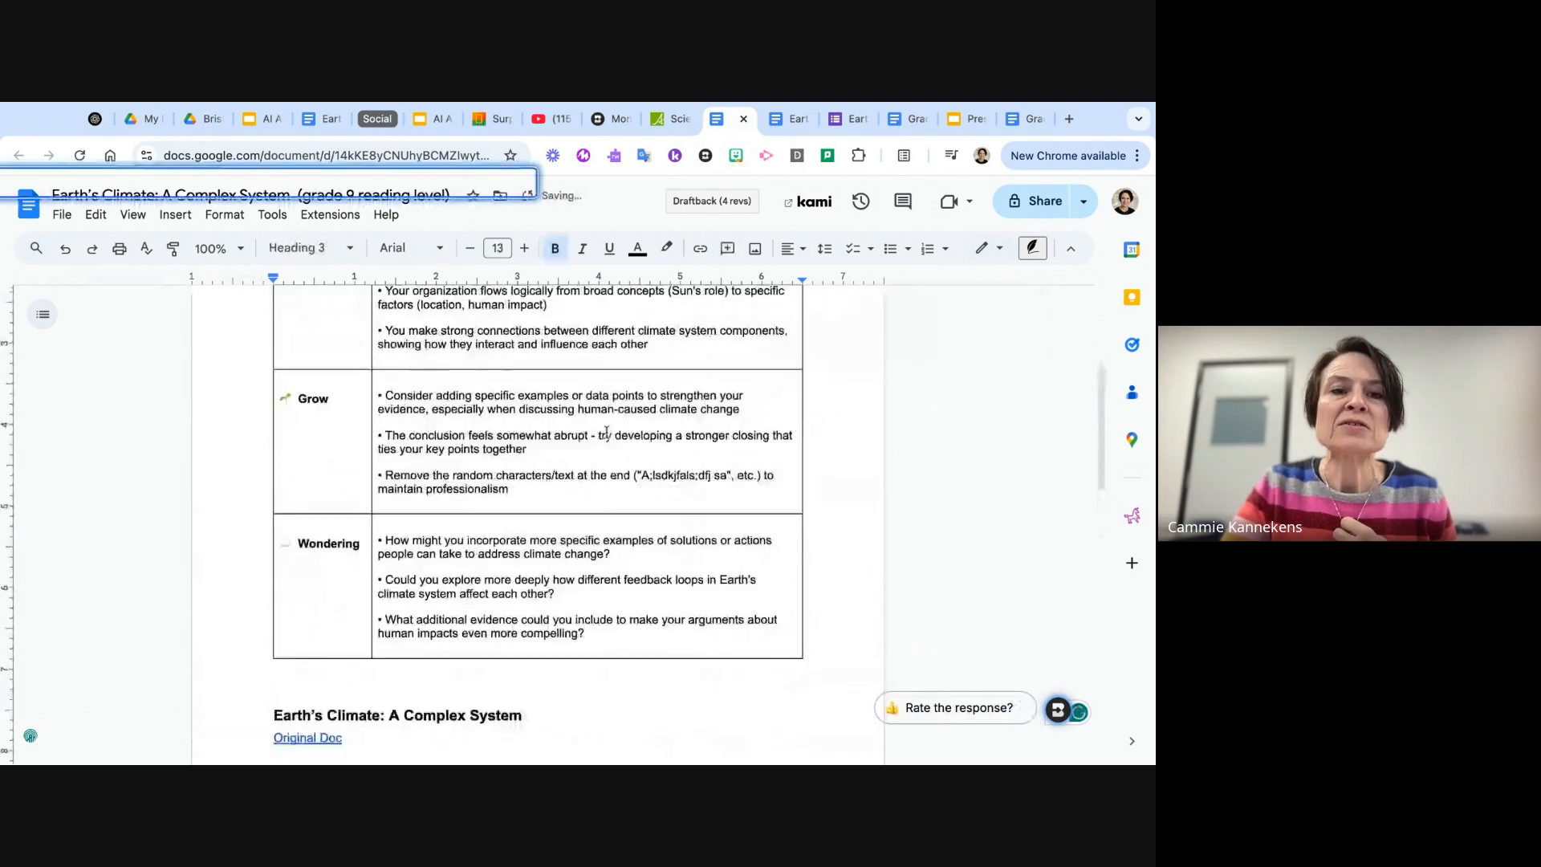
pyautogui.scroll(-8, 543, 590)
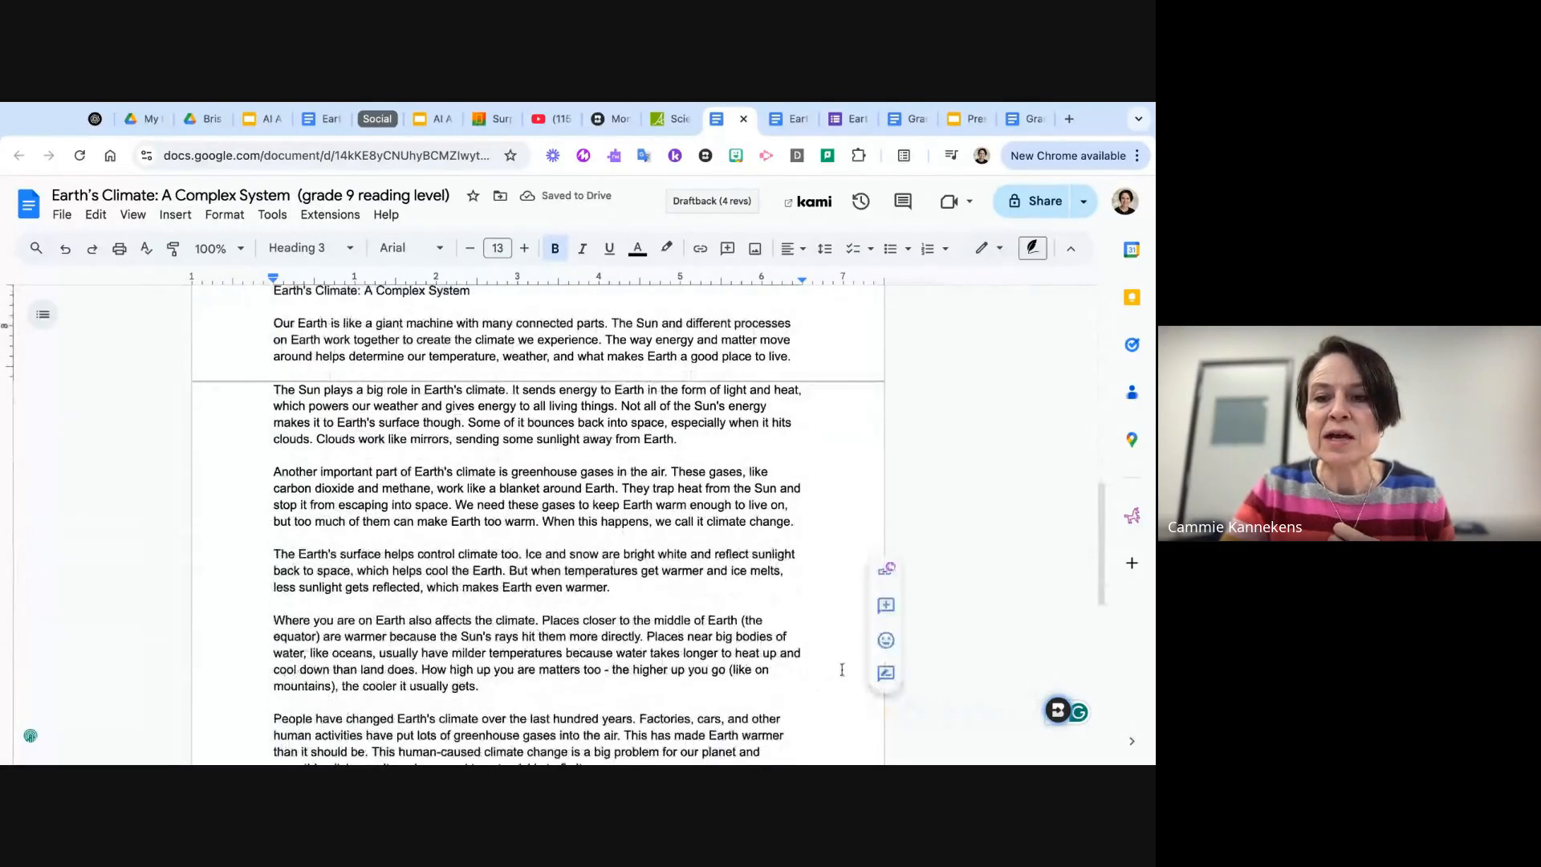
# - Inspect the writing history of the Earth's Climate document with Brisk and play back its edits
pyautogui.click(1058, 712)
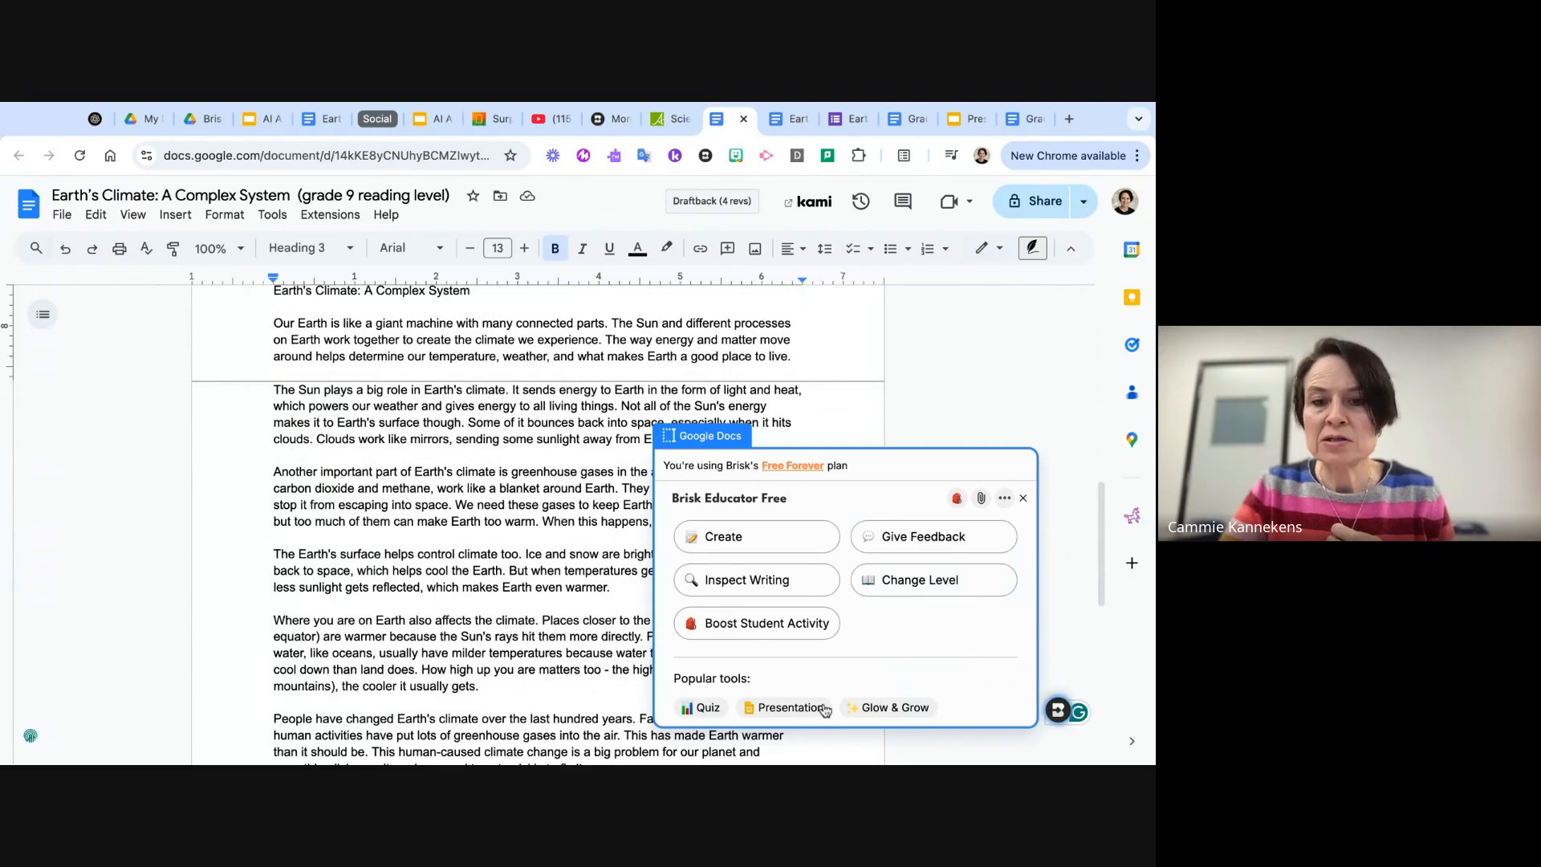
pyautogui.click(751, 588)
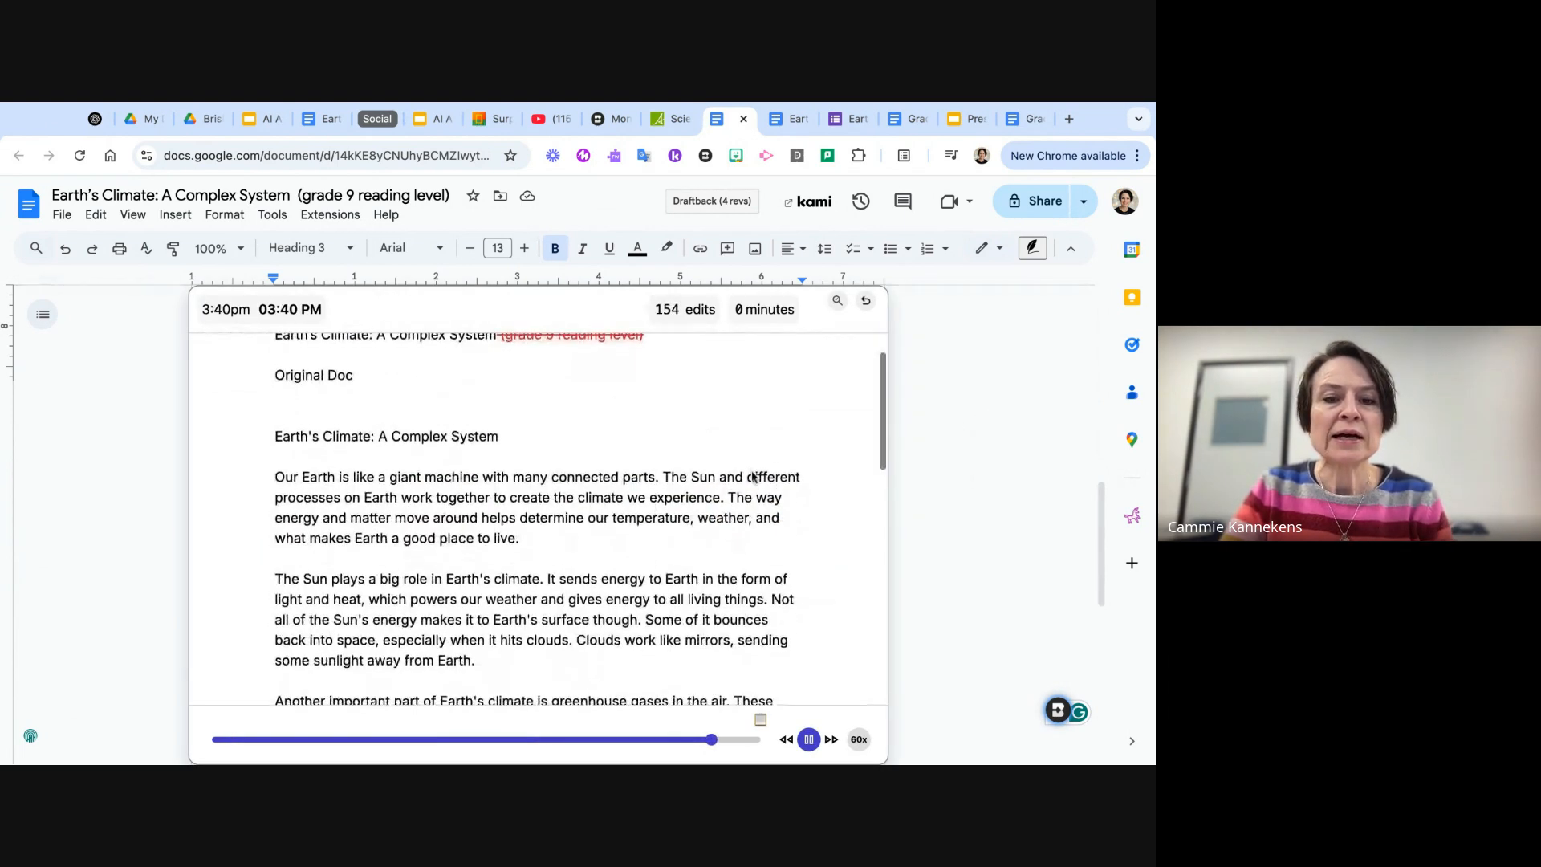
pyautogui.click(712, 740)
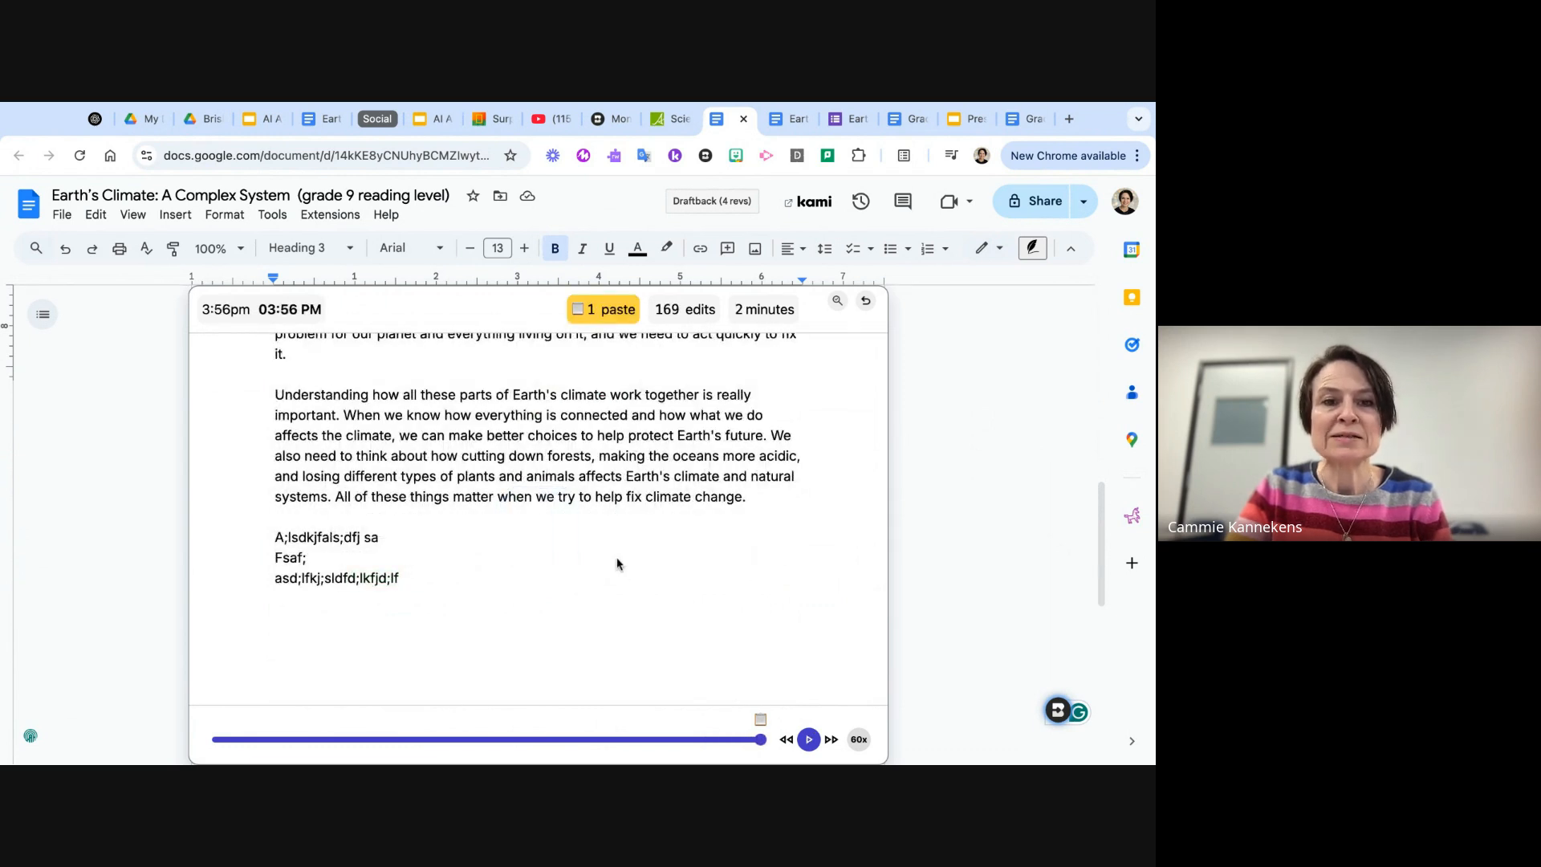
# - Examine the highlighted pasted feedback and the article's closing lines in the playback, and close the writing inspection
pyautogui.scroll(7, 618, 563)
pyautogui.scroll(15, 633, 441)
pyautogui.scroll(3, 614, 514)
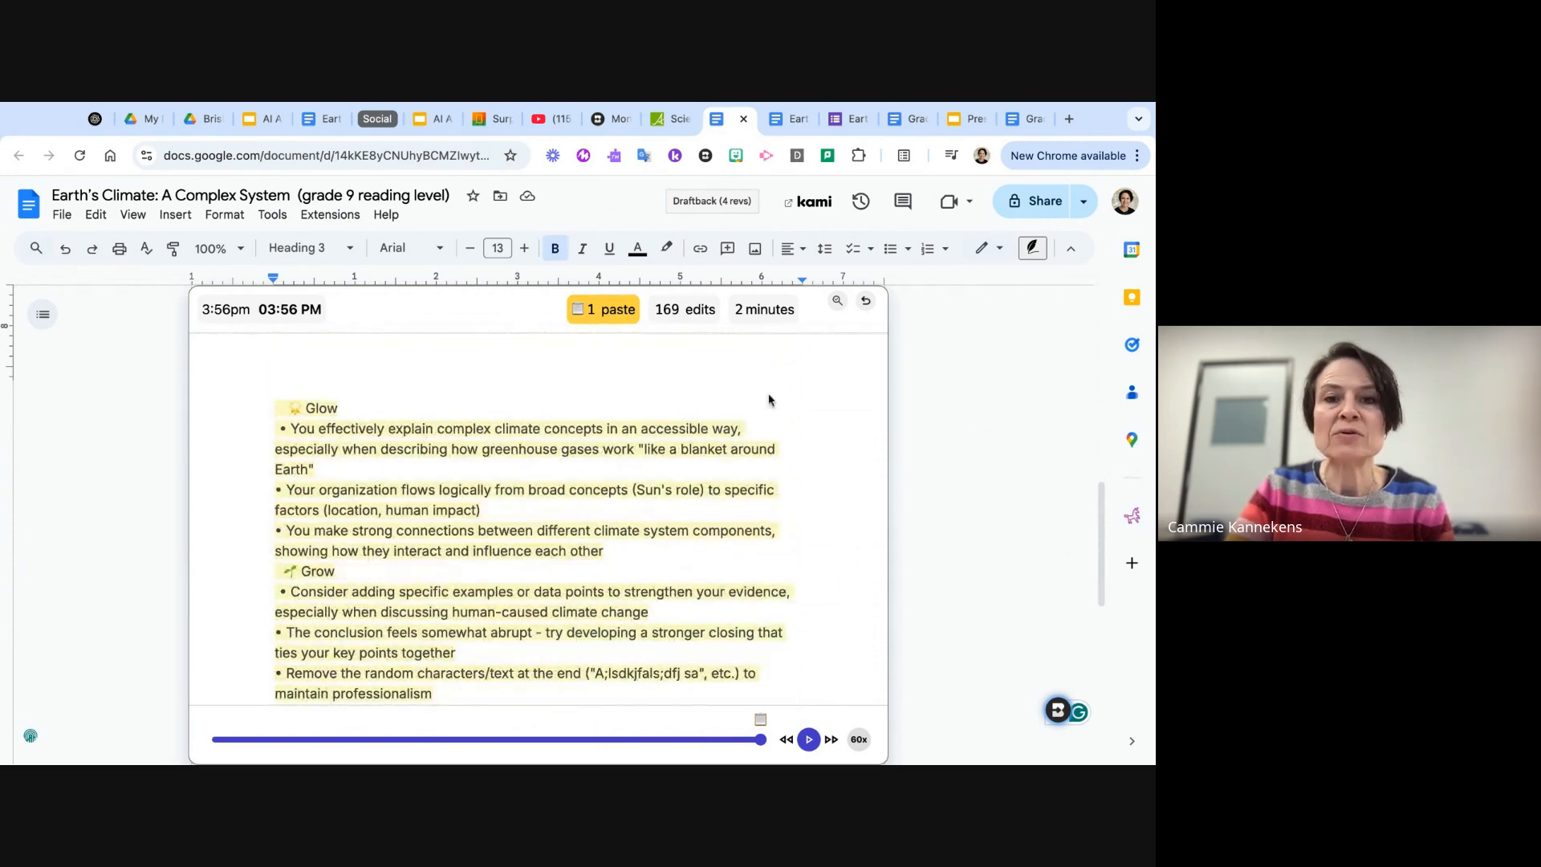
pyautogui.scroll(-20, 641, 504)
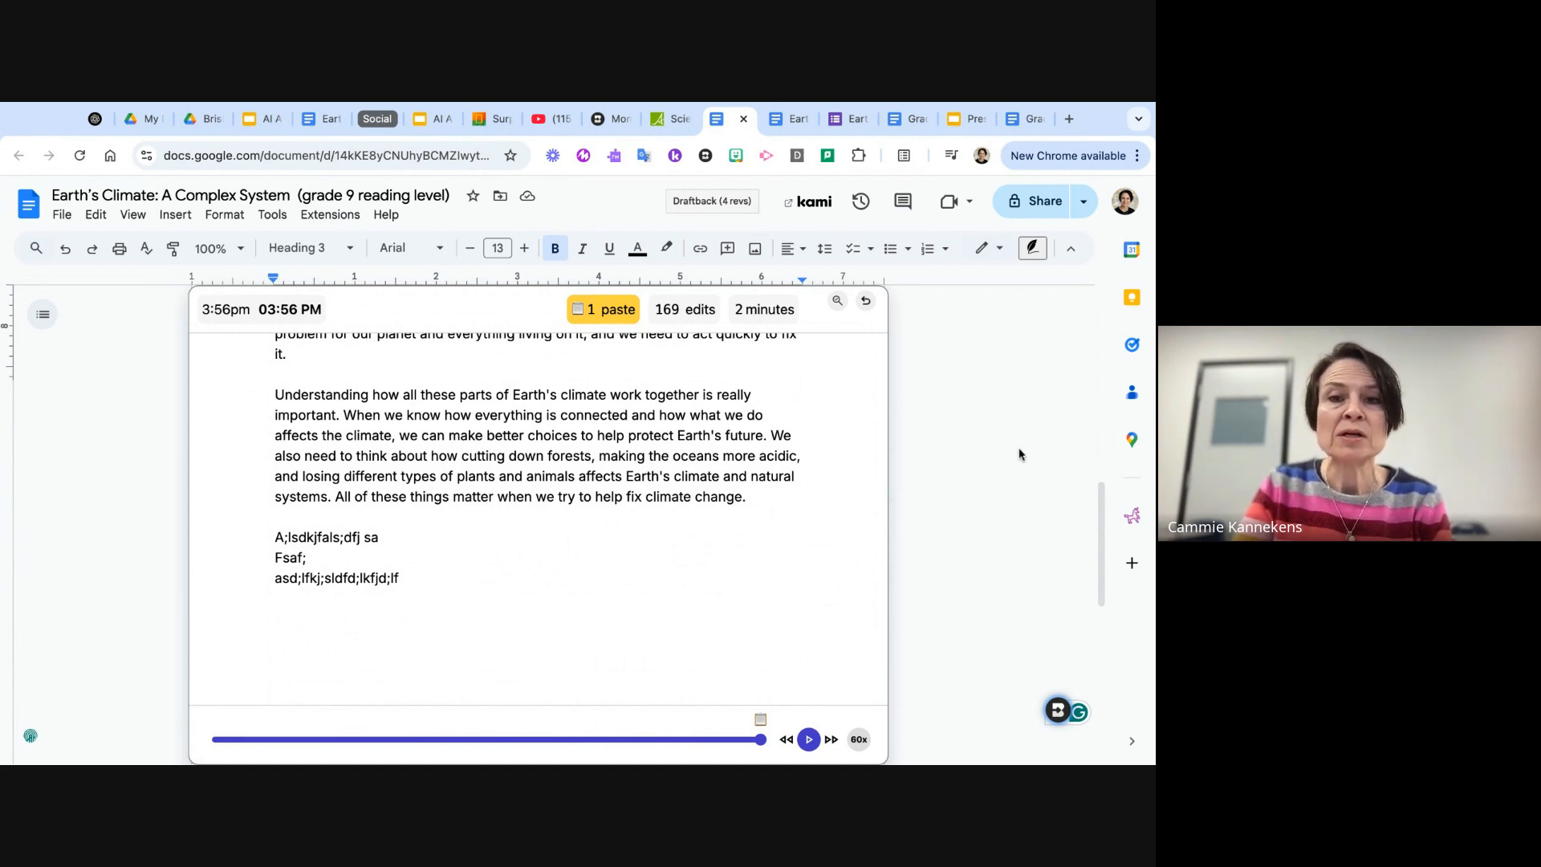
pyautogui.scroll(1, 837, 449)
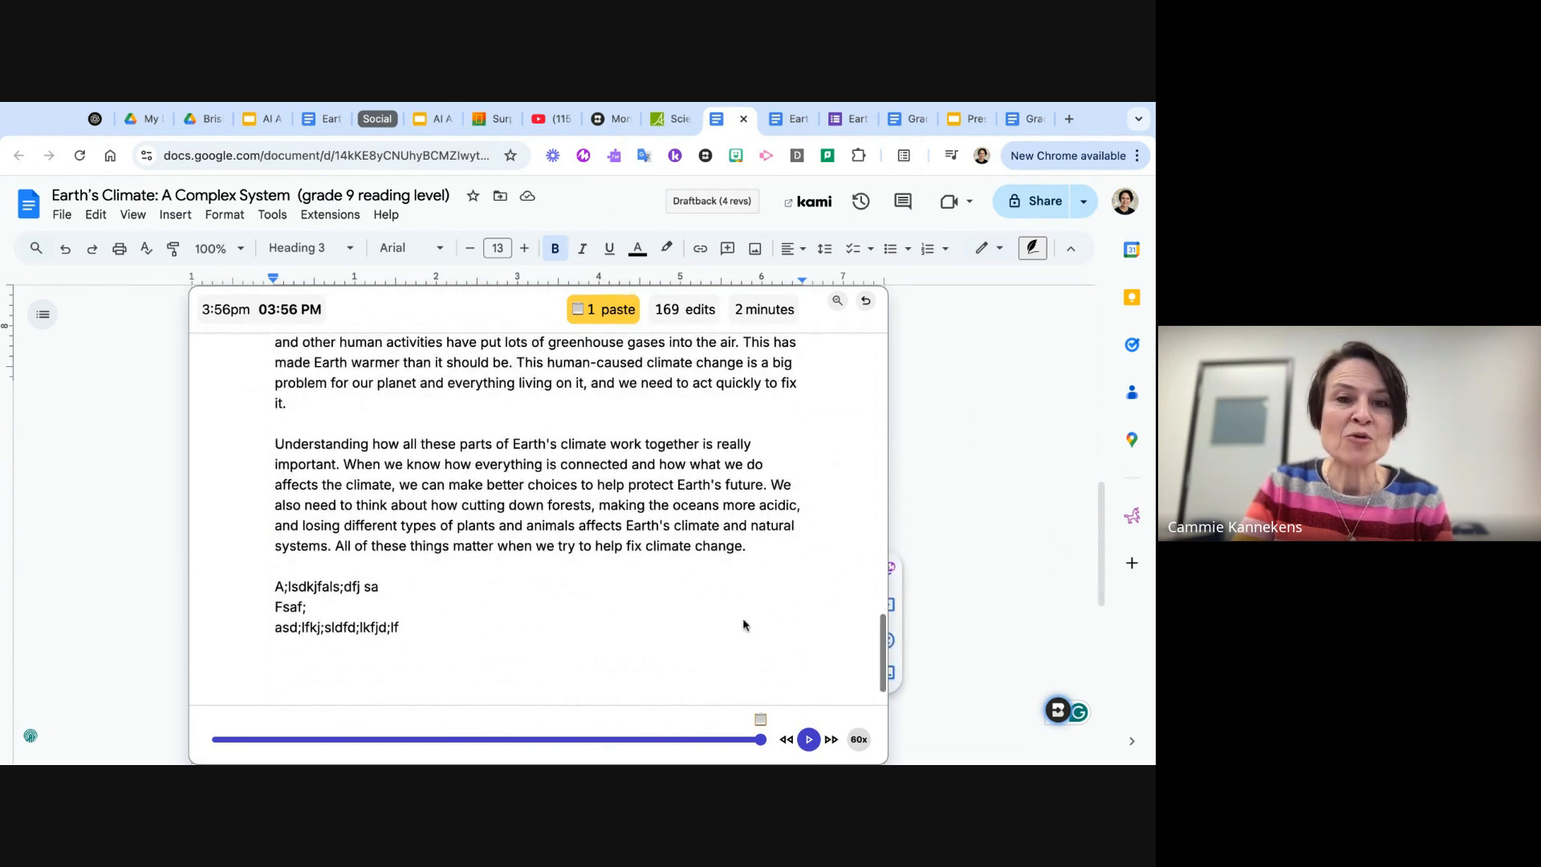
pyautogui.click(986, 430)
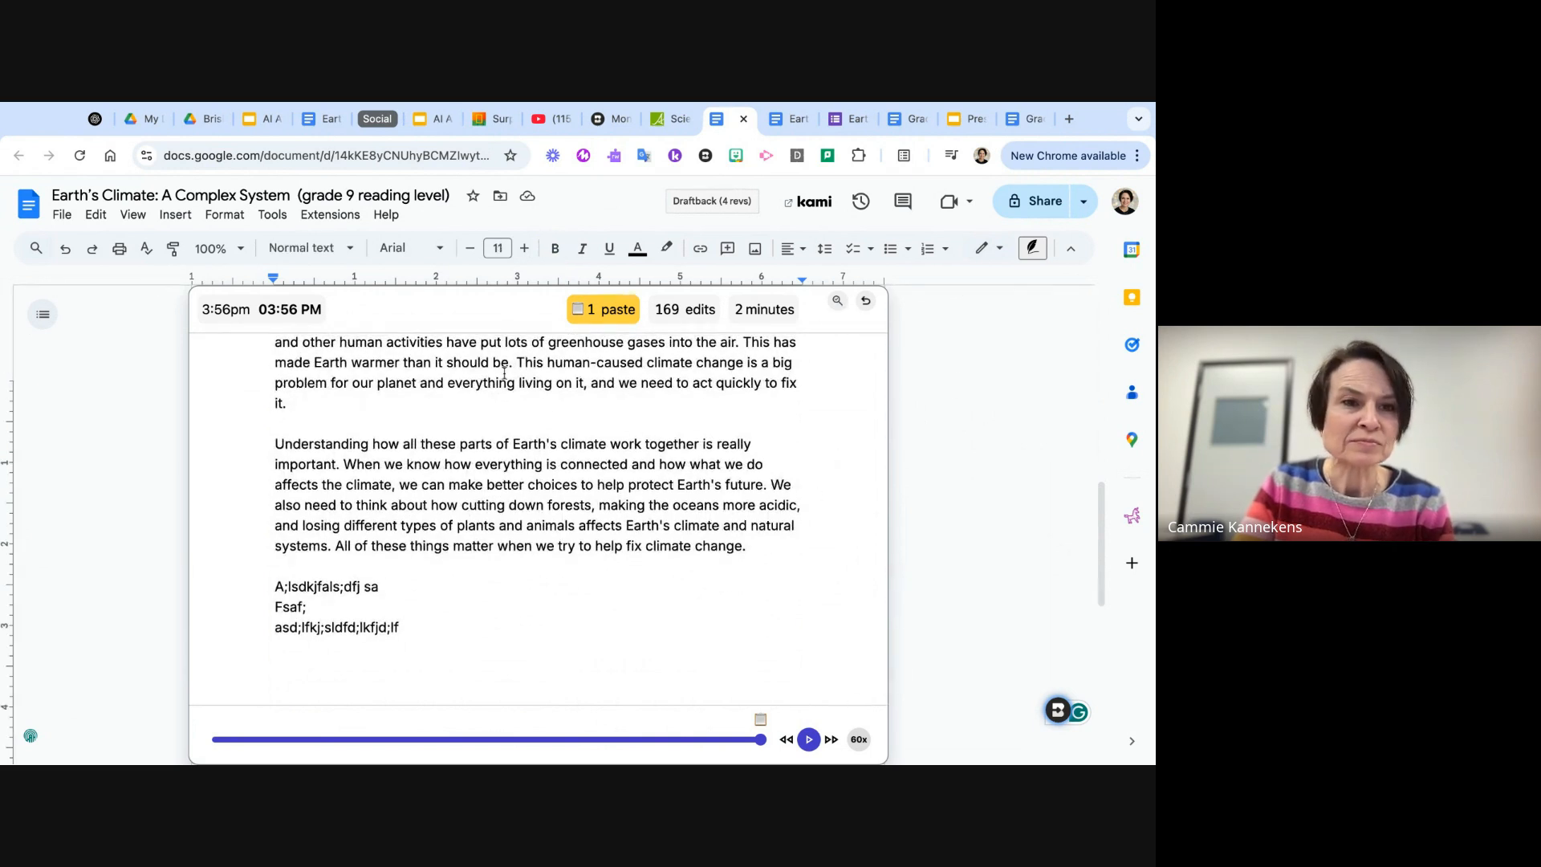
pyautogui.click(1057, 708)
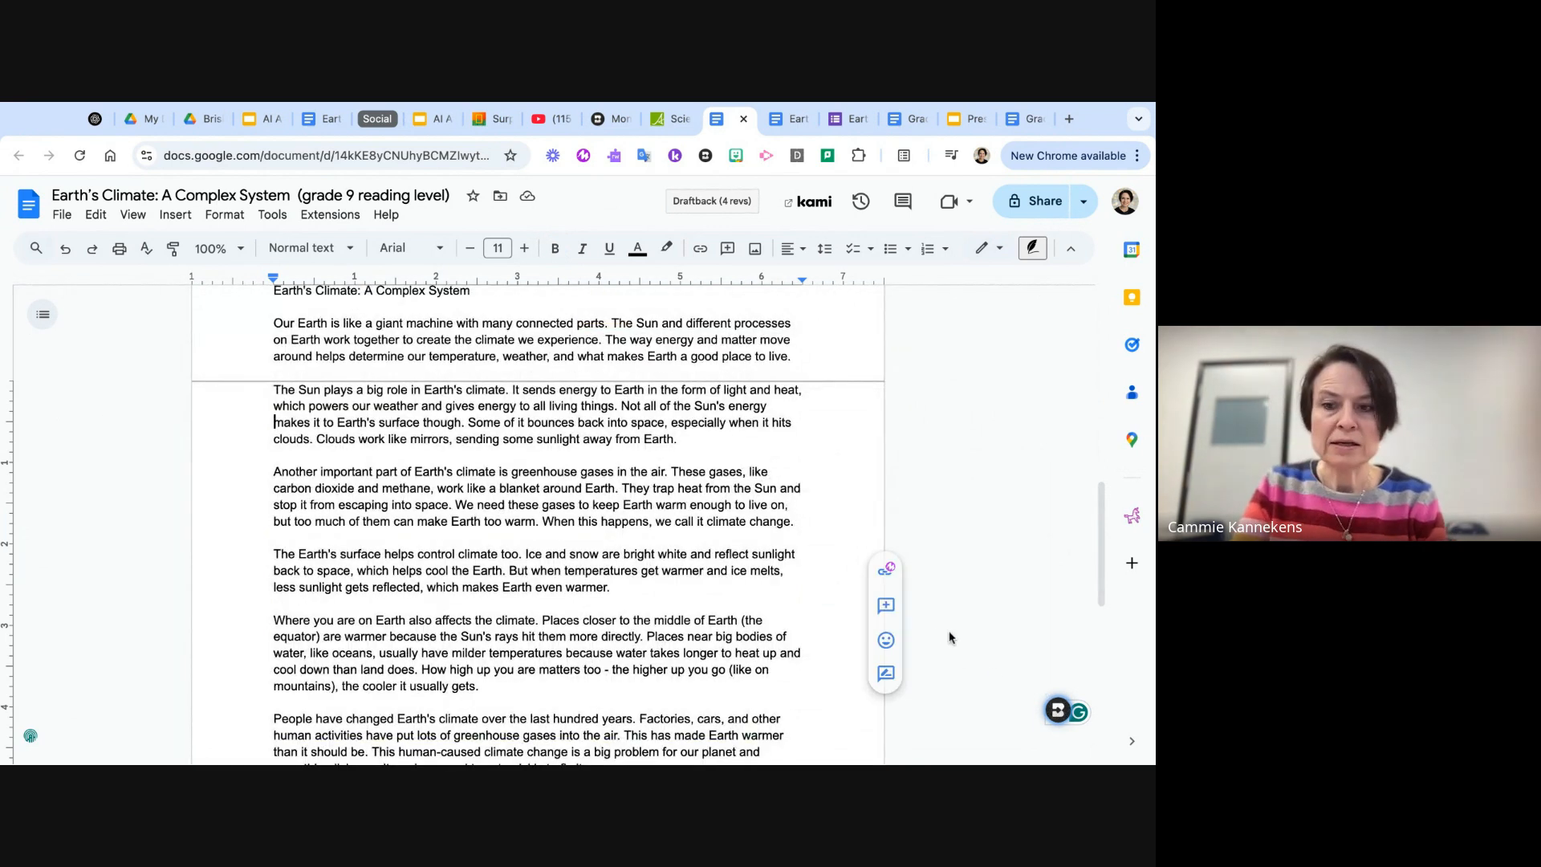
# - Generate Rubric Criteria feedback on the document with the prompt "Grade based on the rubric attached"
pyautogui.click(1059, 712)
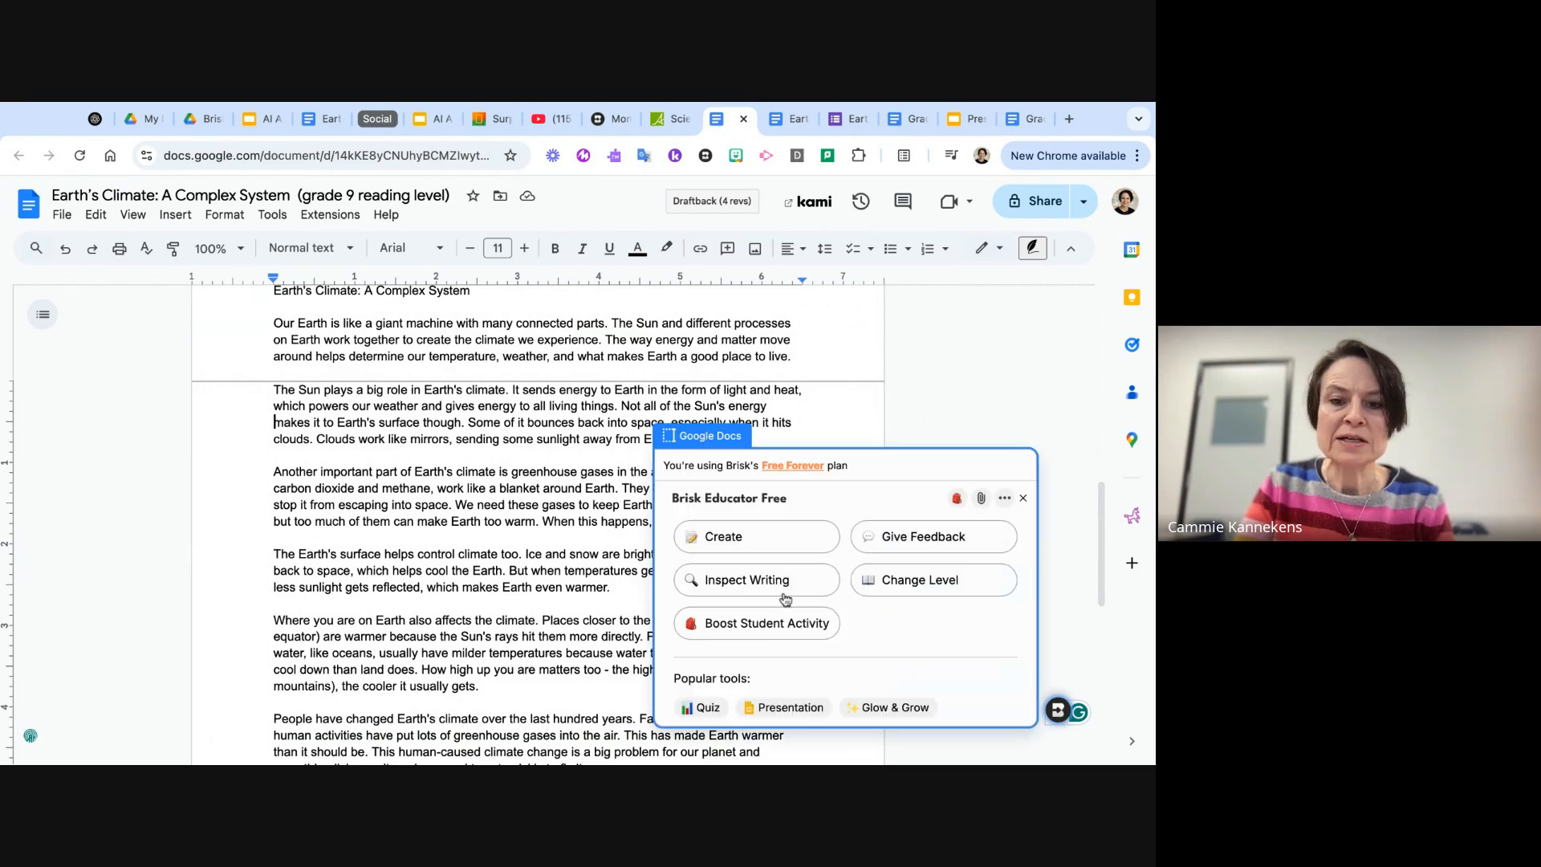
pyautogui.click(905, 539)
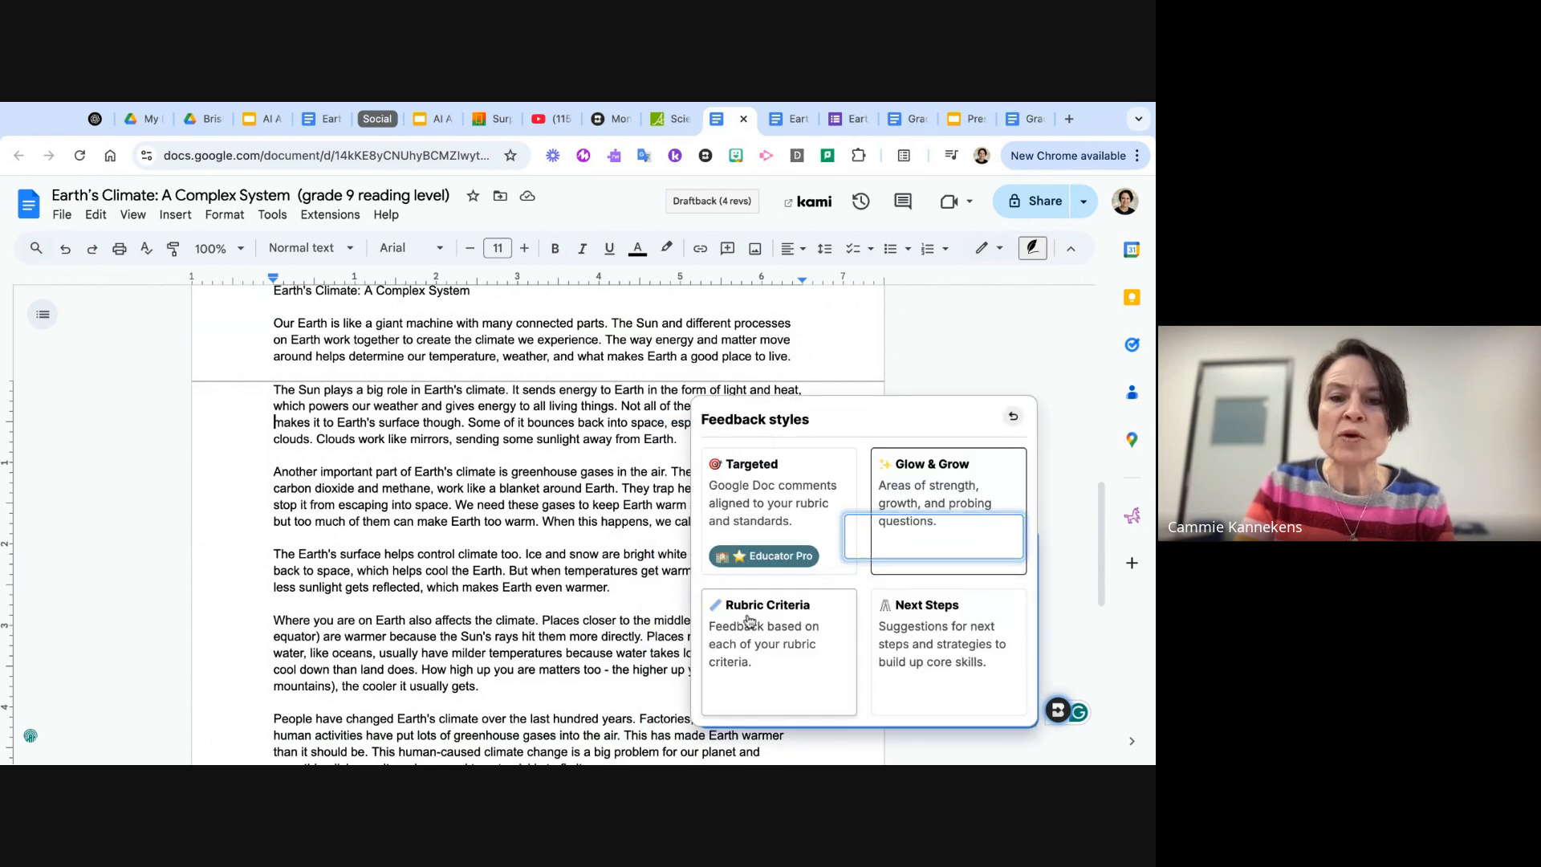
pyautogui.click(808, 672)
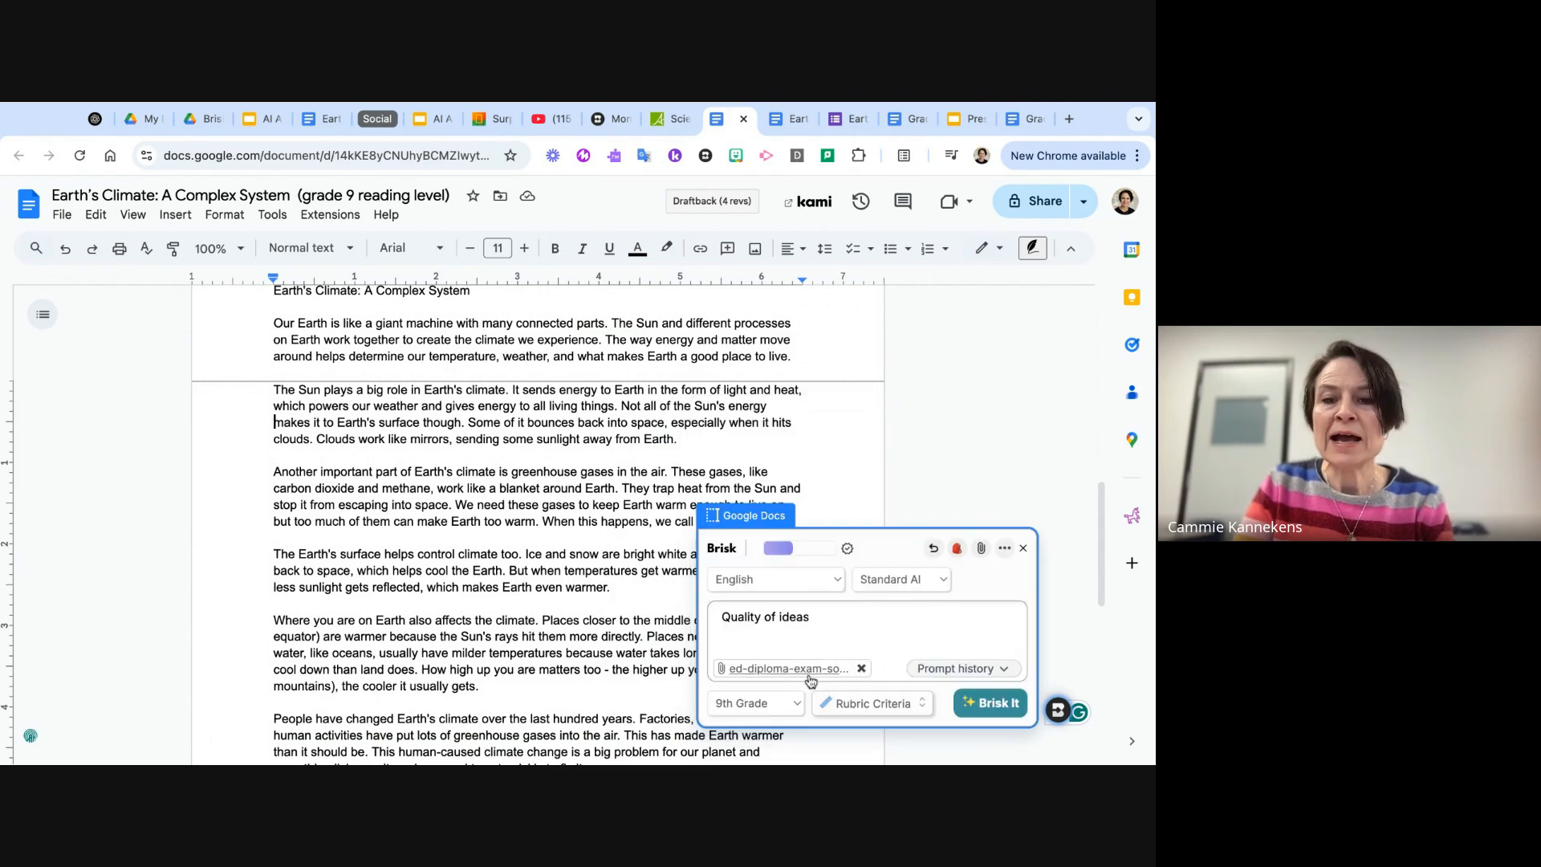
pyautogui.click(745, 623)
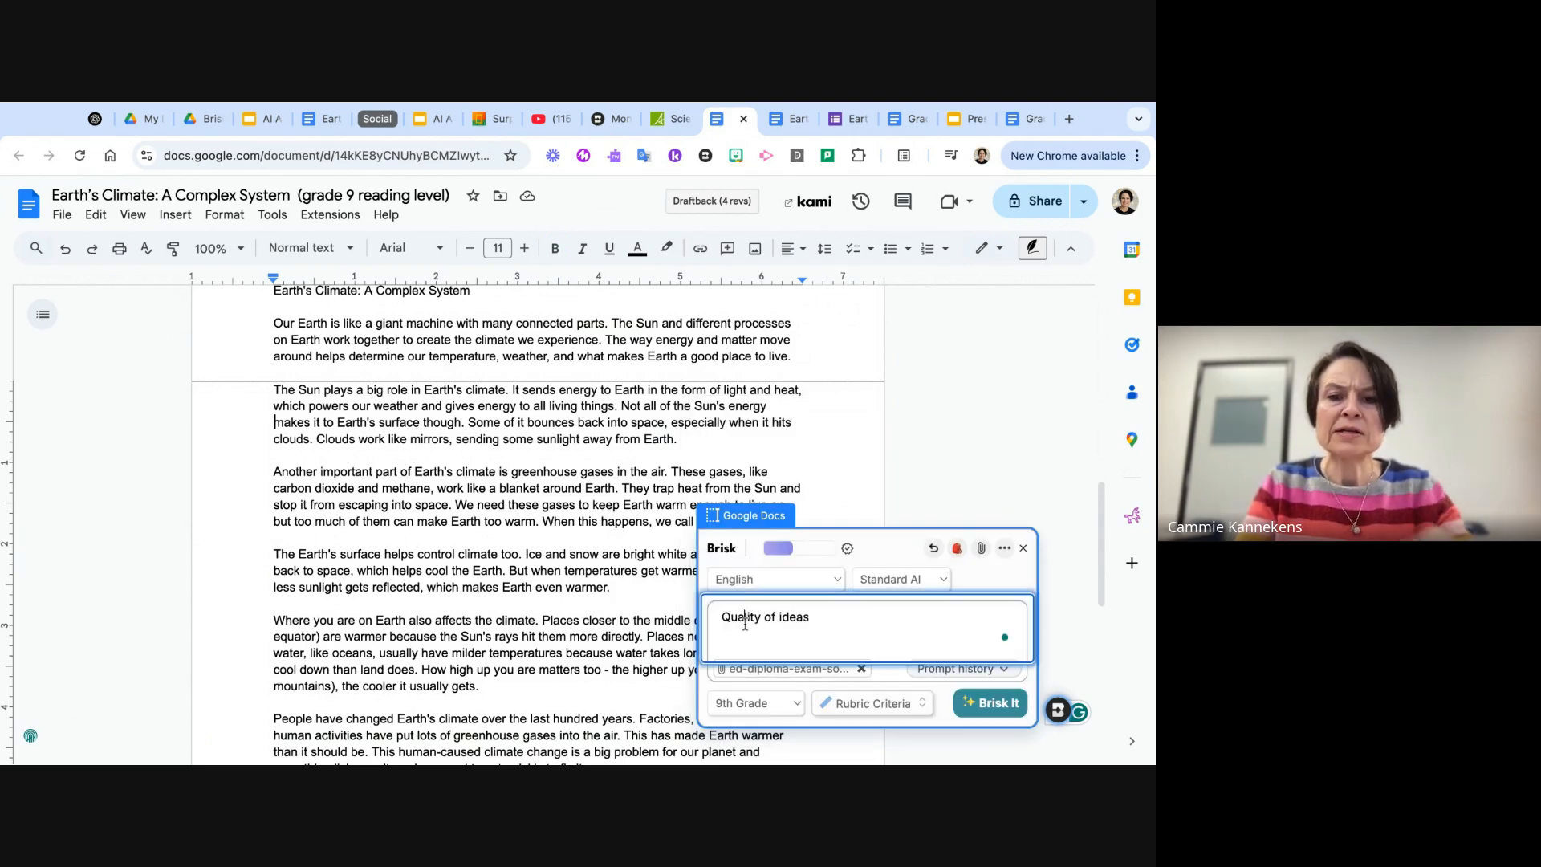
pyautogui.tripleClick(826, 614)
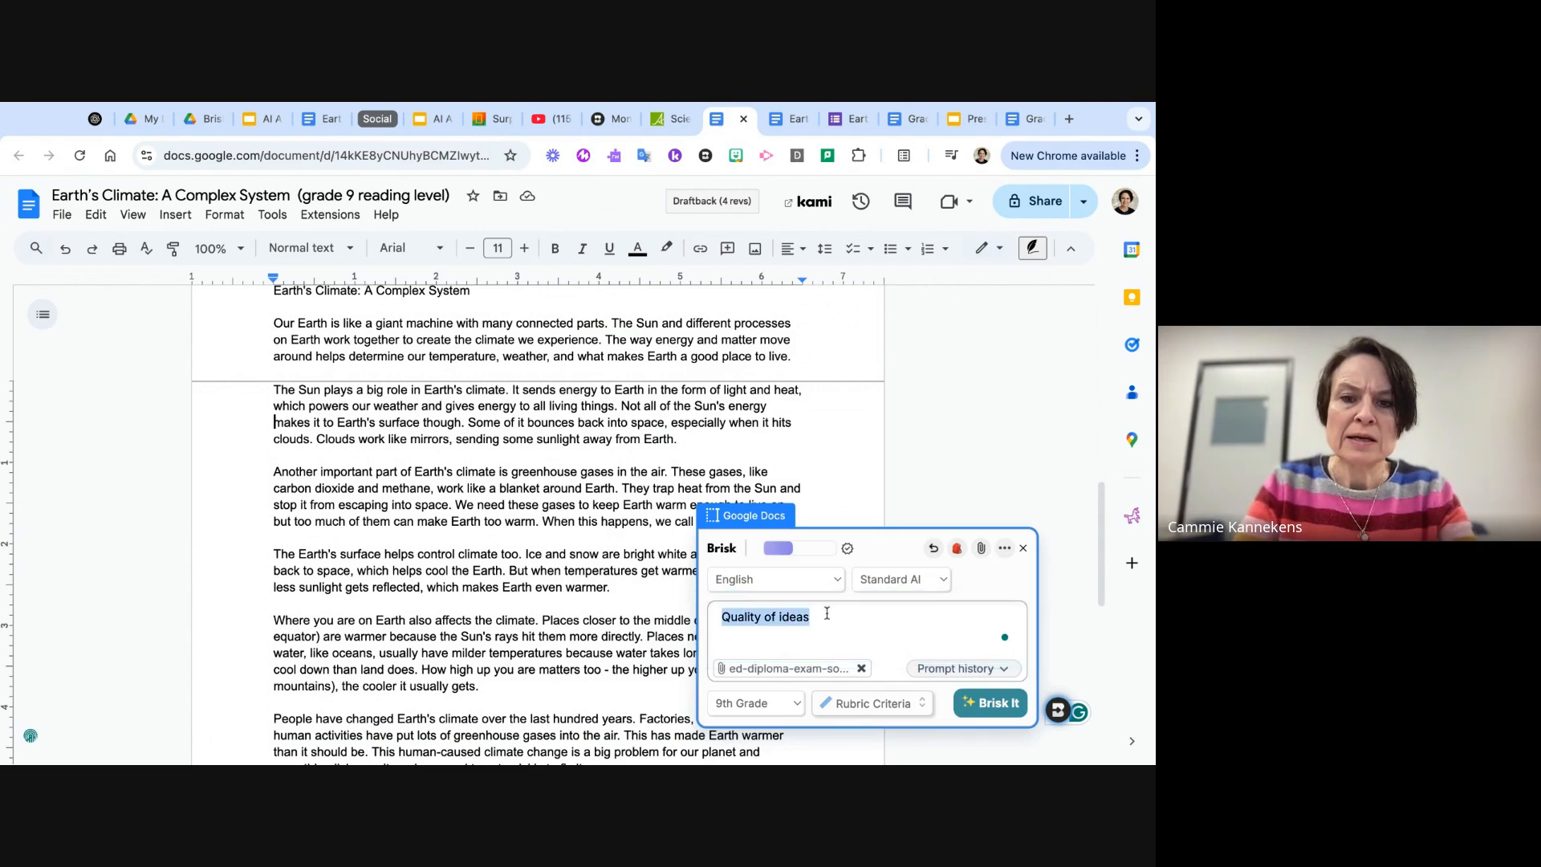
pyautogui.write('Gr')
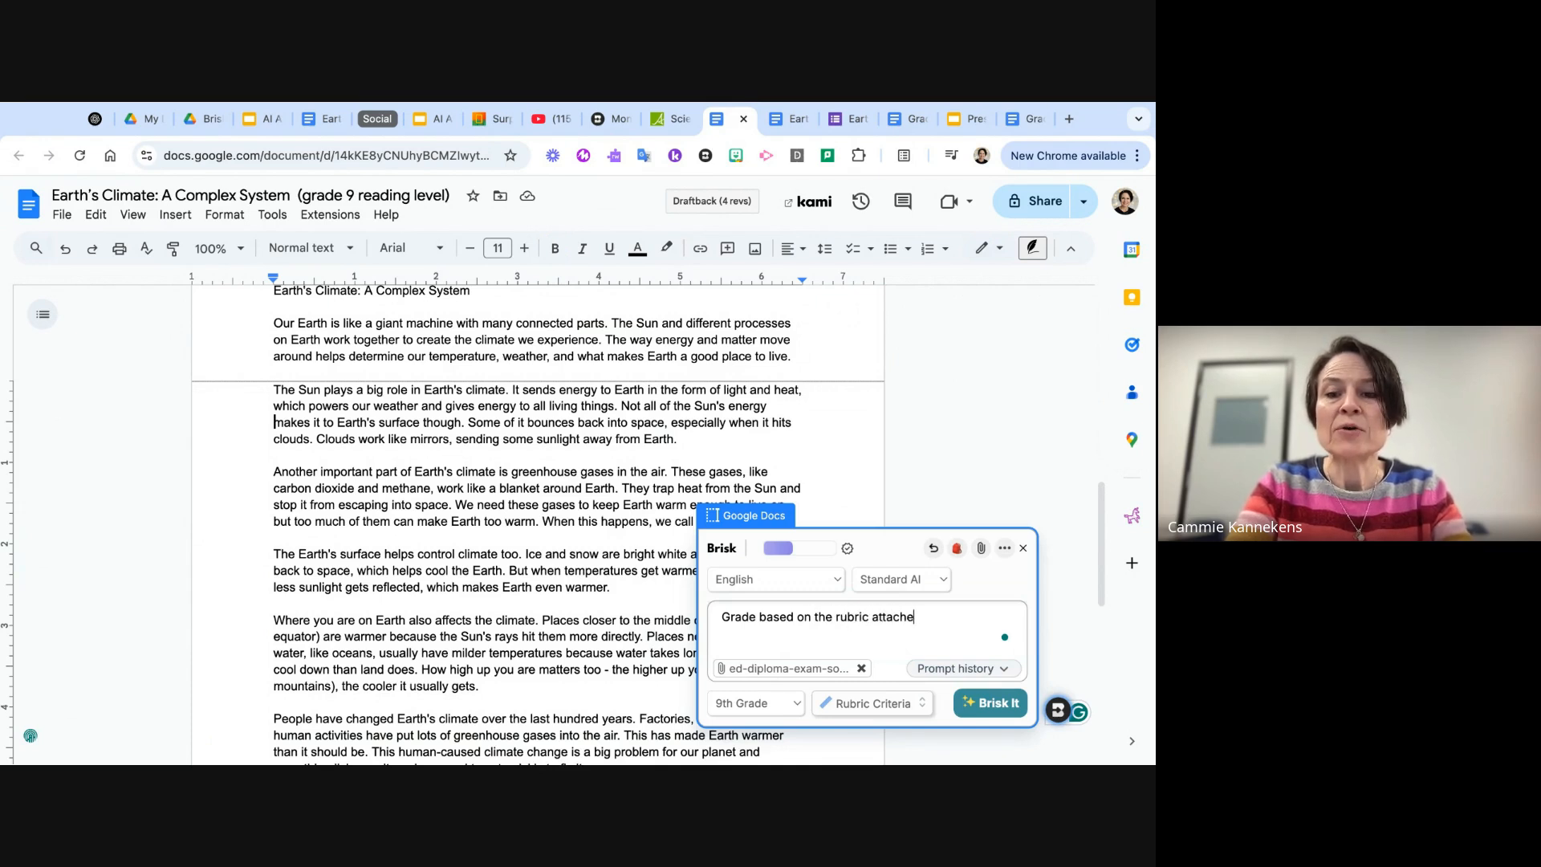
pyautogui.click(999, 703)
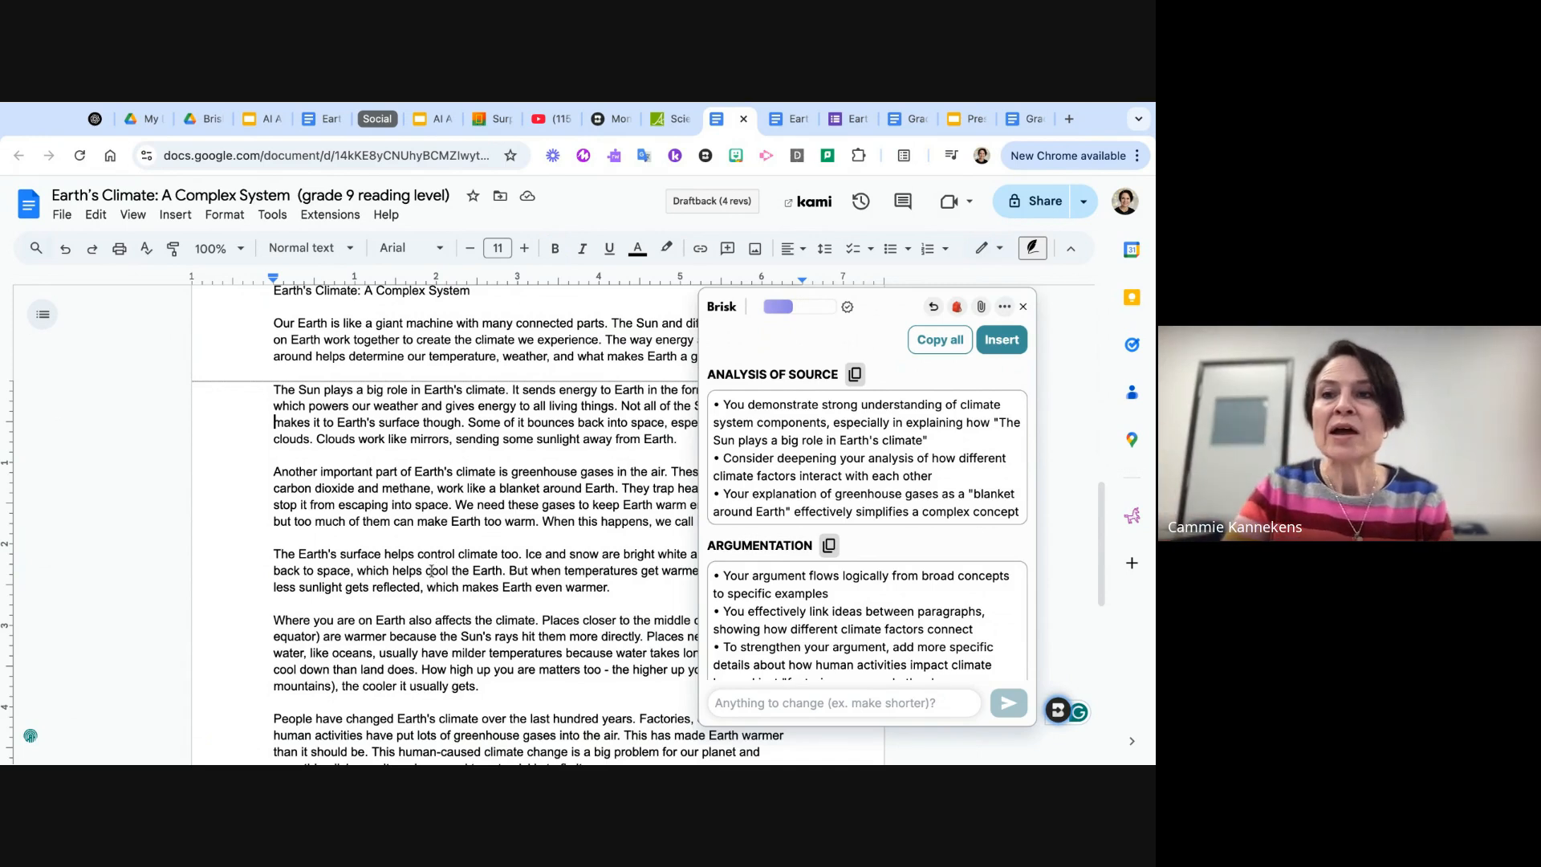
# - Read through the rubric feedback on analysis of source, argumentation, evidence and communication alongside the article
pyautogui.scroll(-3, 526, 619)
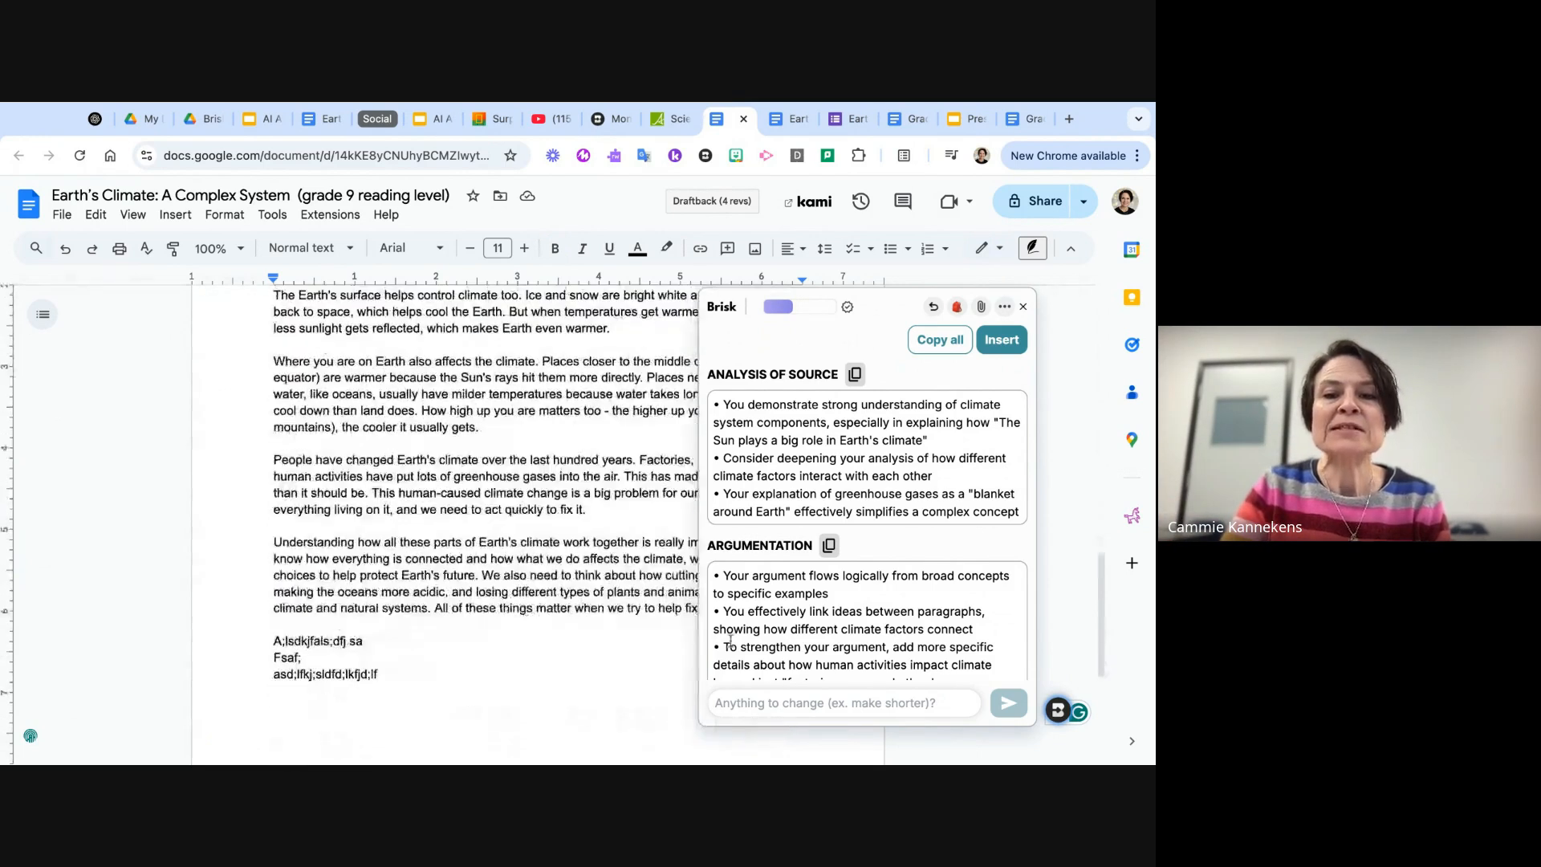
pyautogui.scroll(-5, 766, 608)
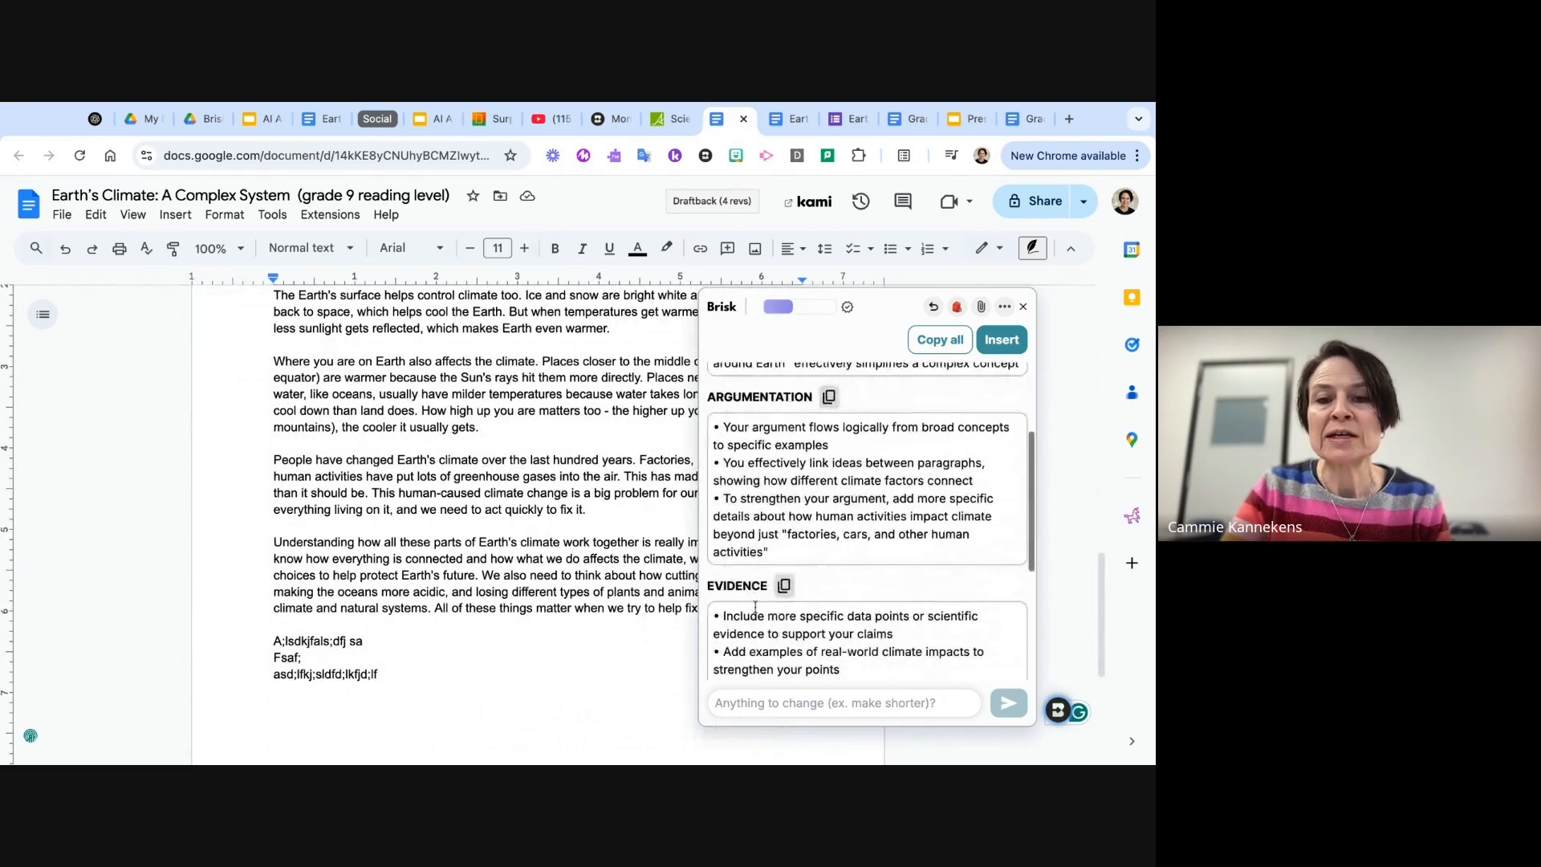
pyautogui.scroll(-2, 754, 607)
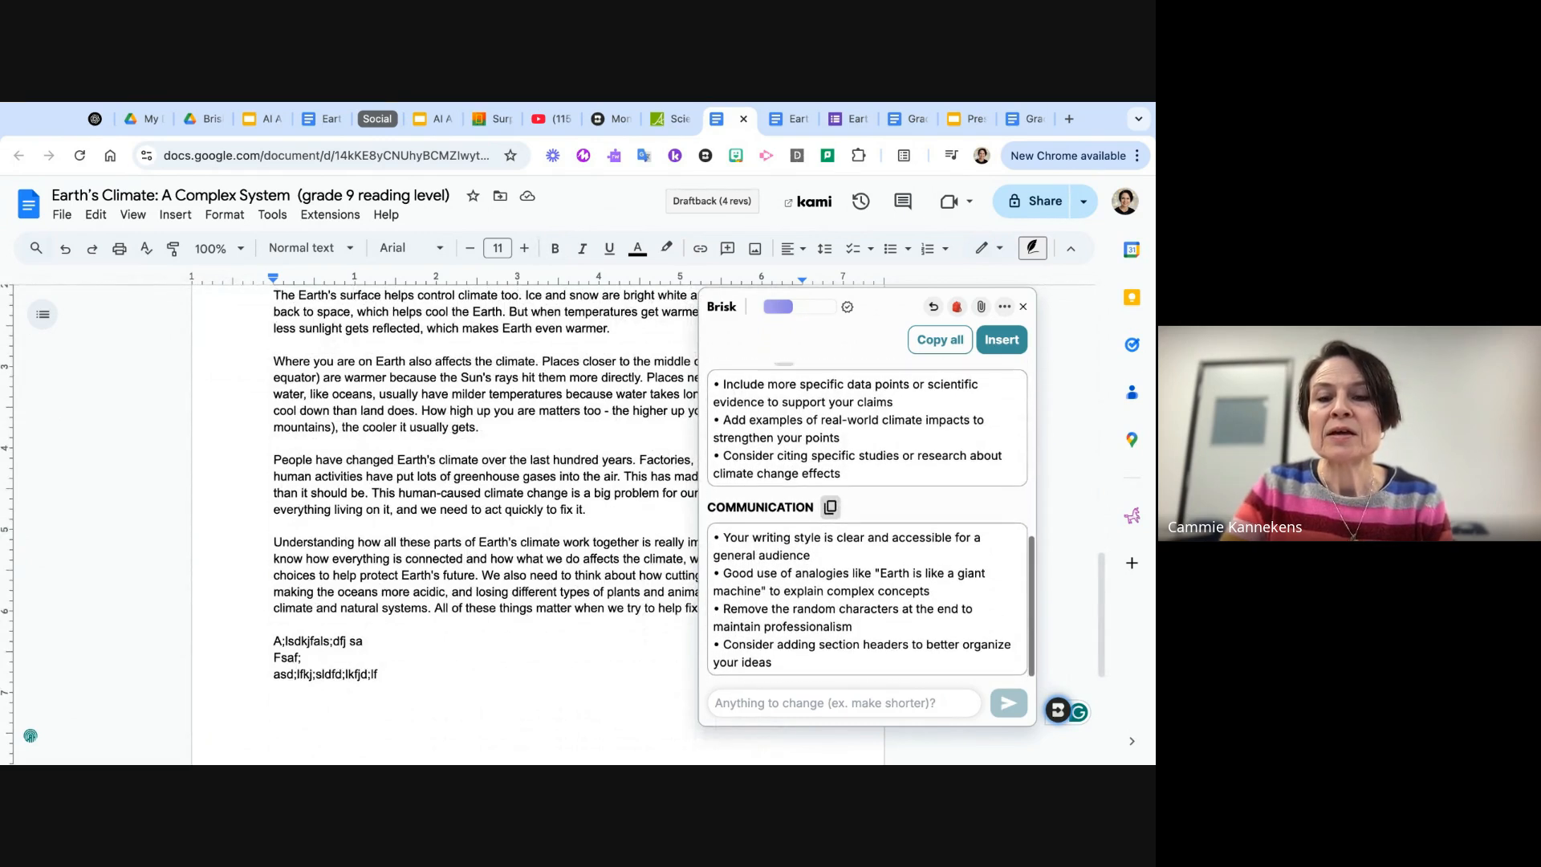
pyautogui.scroll(3, 763, 486)
pyautogui.scroll(5, 322, 443)
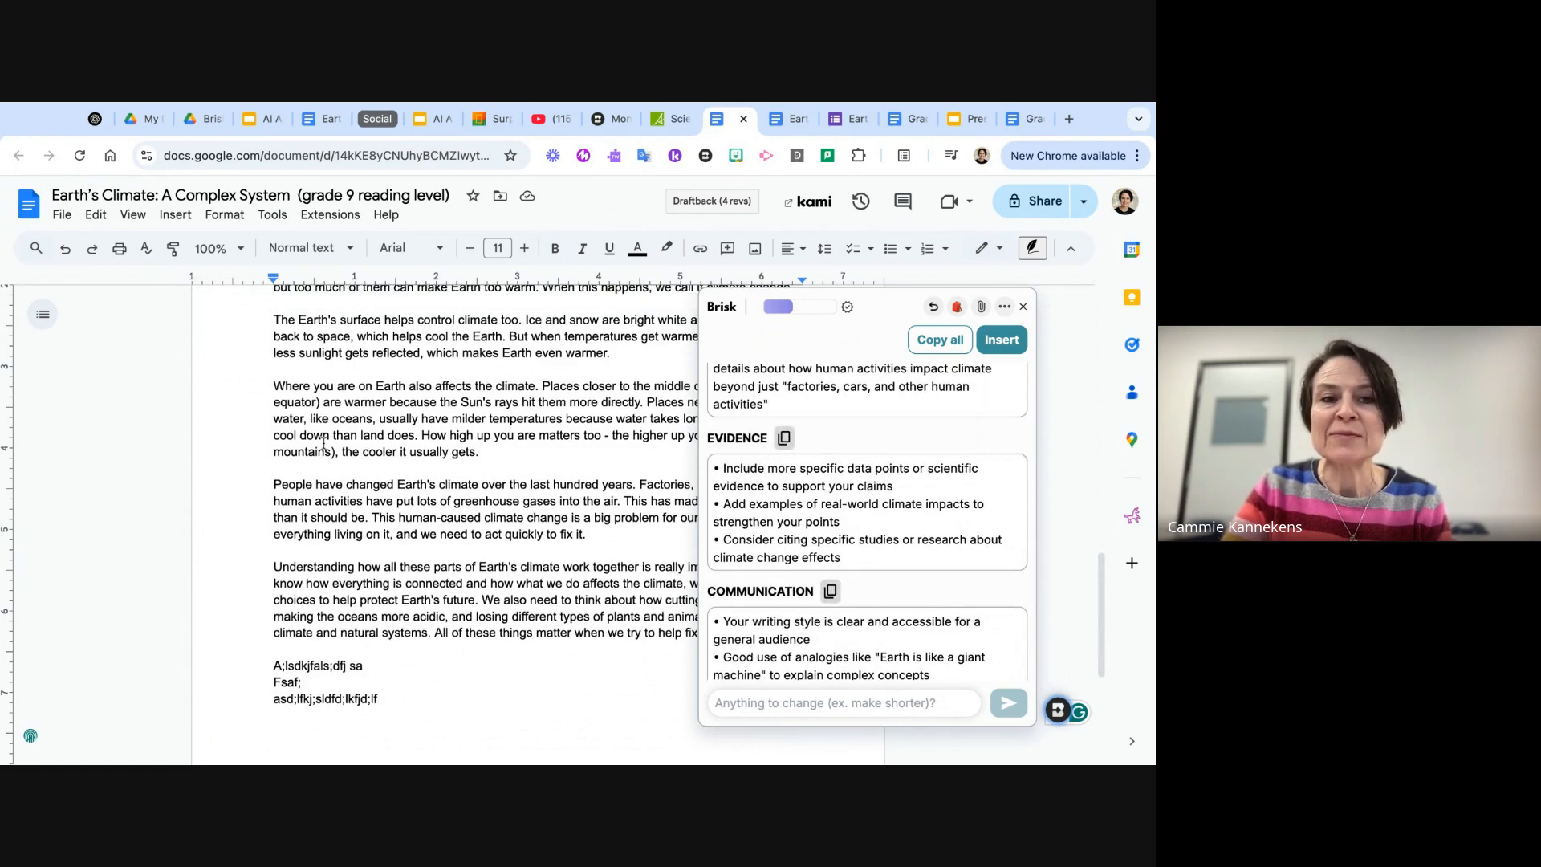
pyautogui.scroll(2, 449, 521)
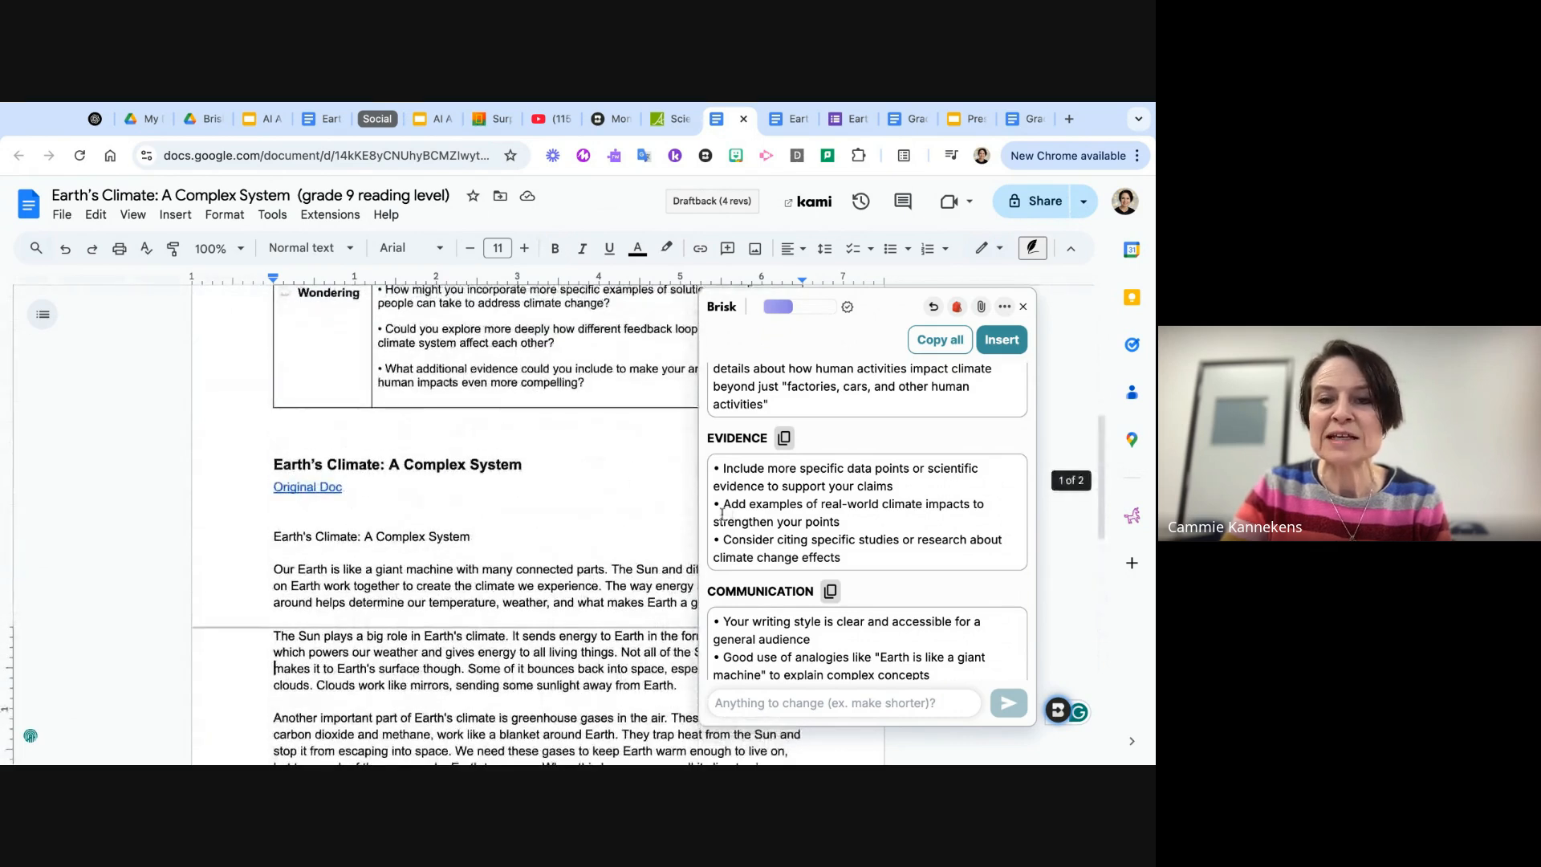
pyautogui.scroll(5, 776, 501)
pyautogui.scroll(3, 776, 502)
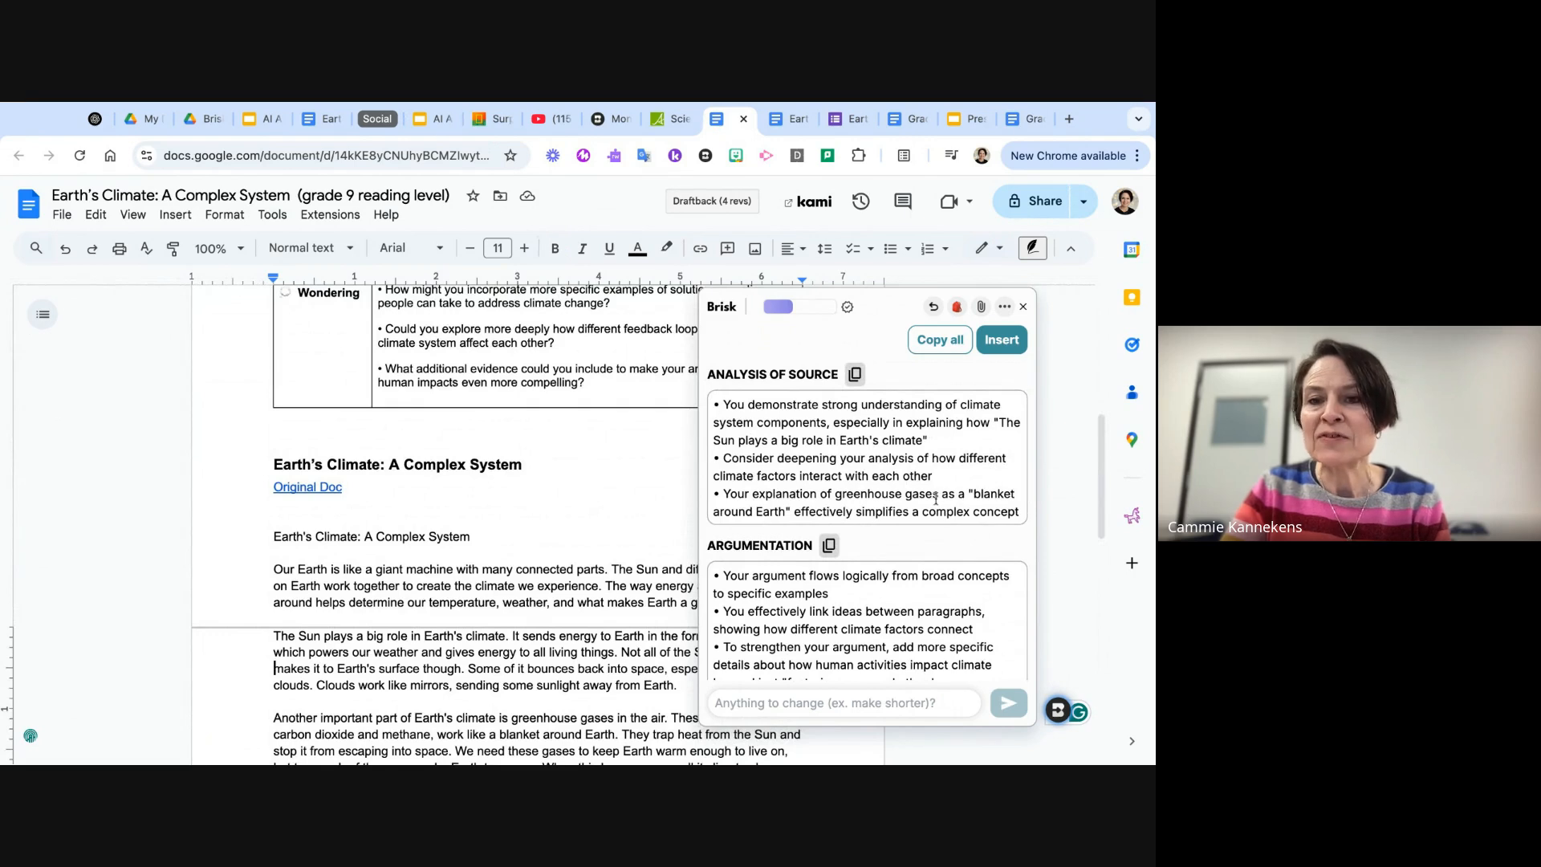
pyautogui.scroll(-1, 838, 454)
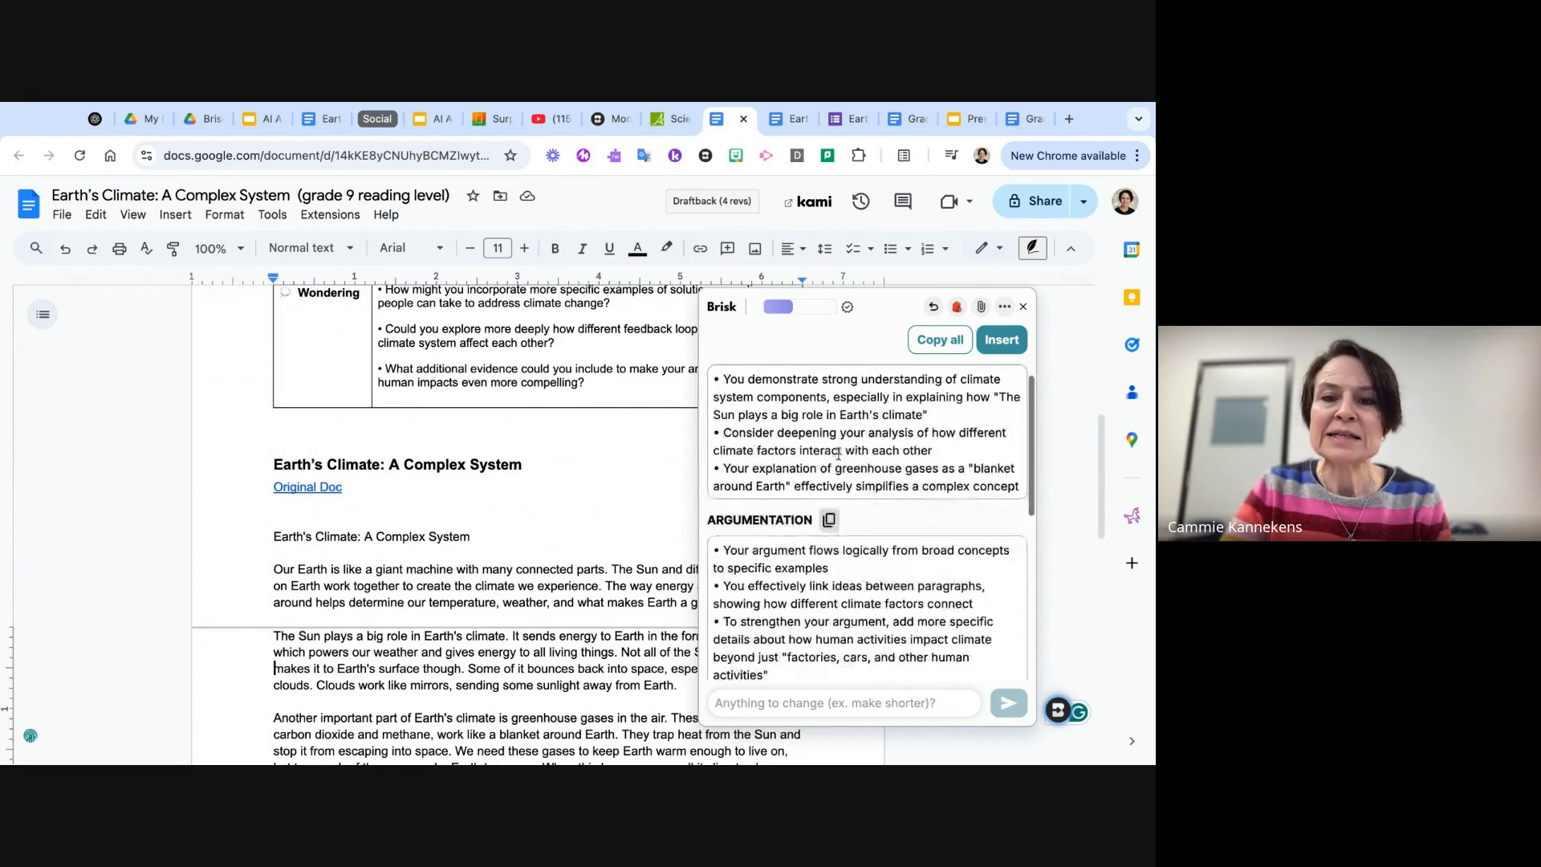
pyautogui.scroll(-2, 838, 454)
pyautogui.scroll(-1, 879, 518)
pyautogui.scroll(-3, 805, 560)
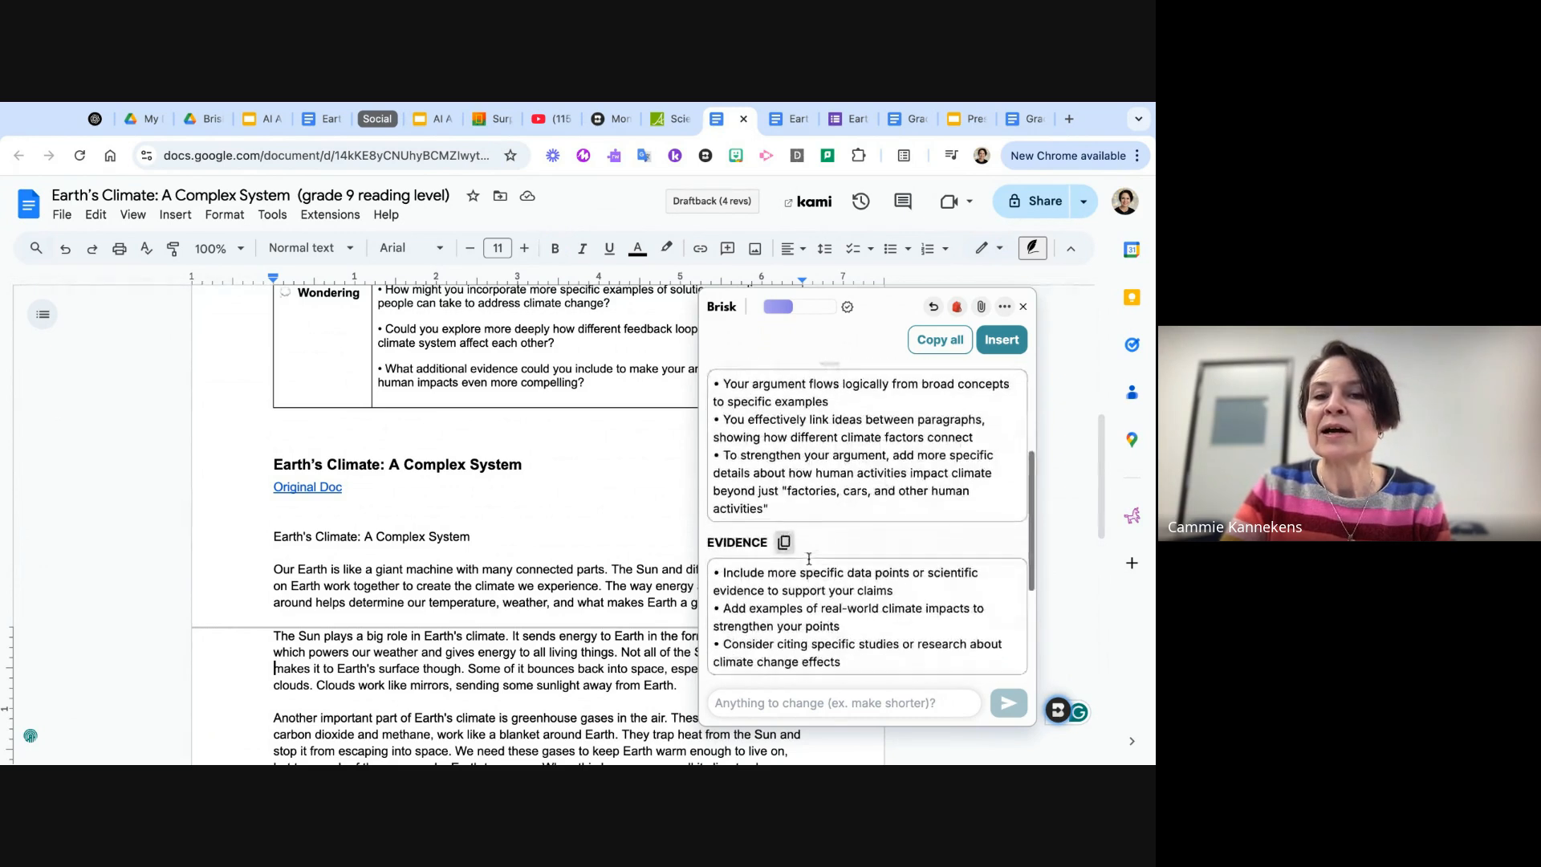
pyautogui.scroll(1, 806, 544)
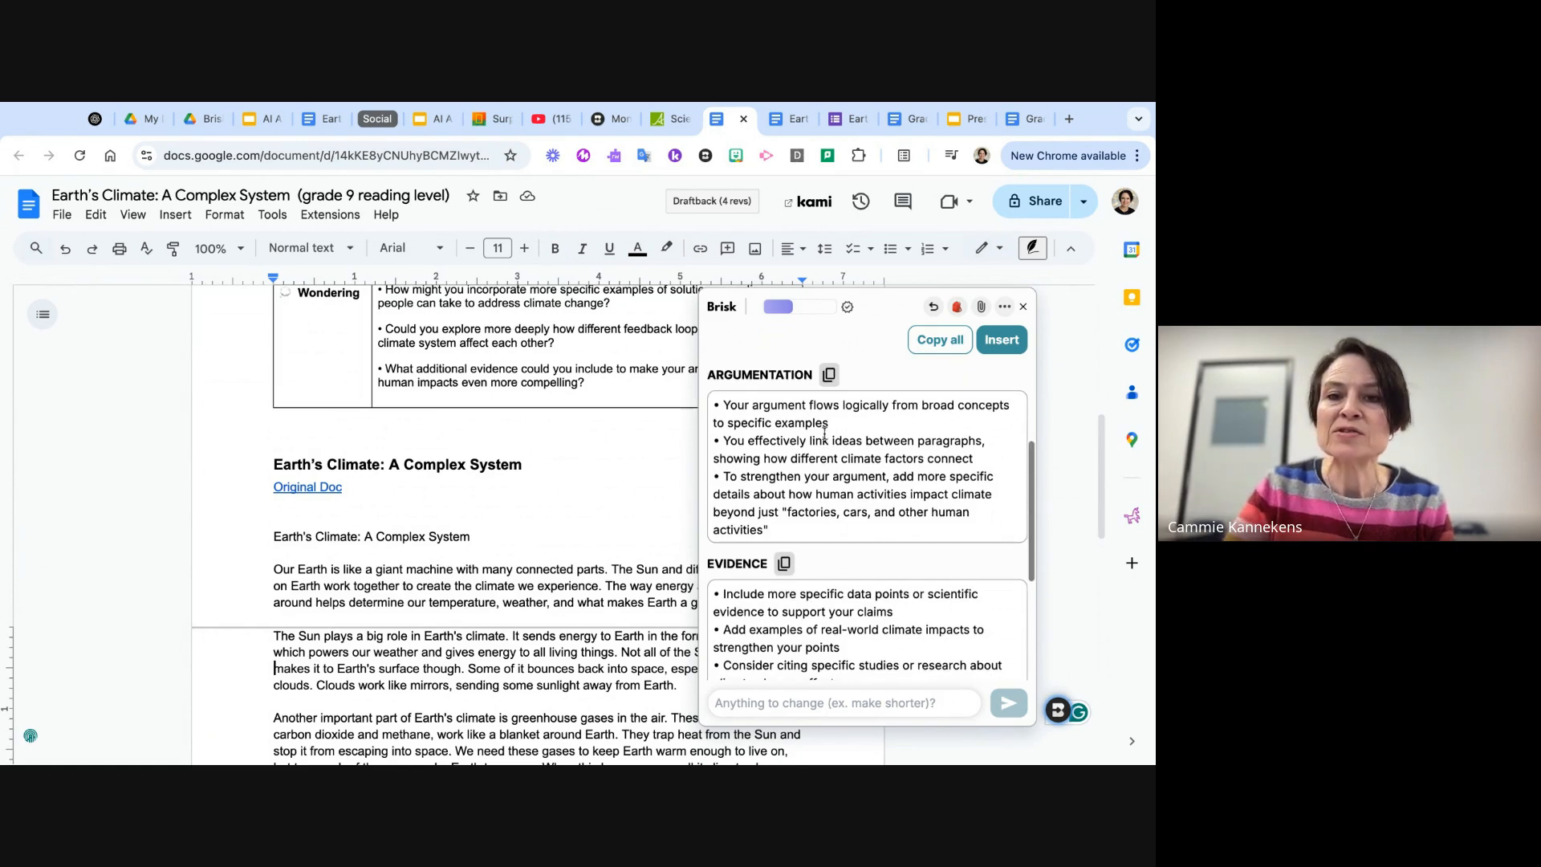
pyautogui.scroll(-4, 811, 501)
pyautogui.scroll(-2, 859, 513)
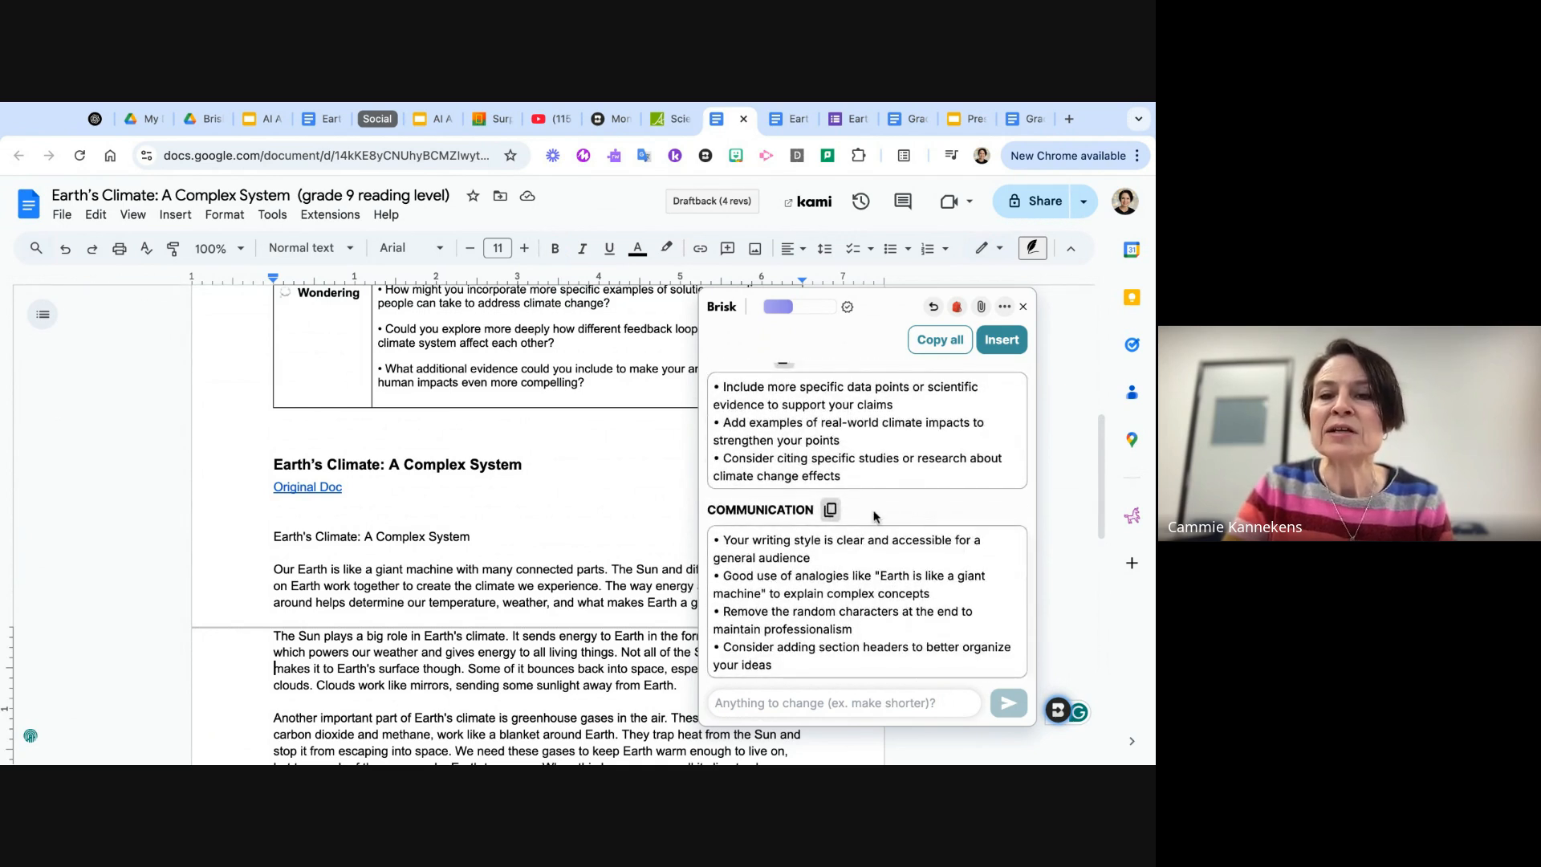
# - Copy the Communication feedback and paste it above the Glow & Grow table at the start of the document
pyautogui.click(831, 510)
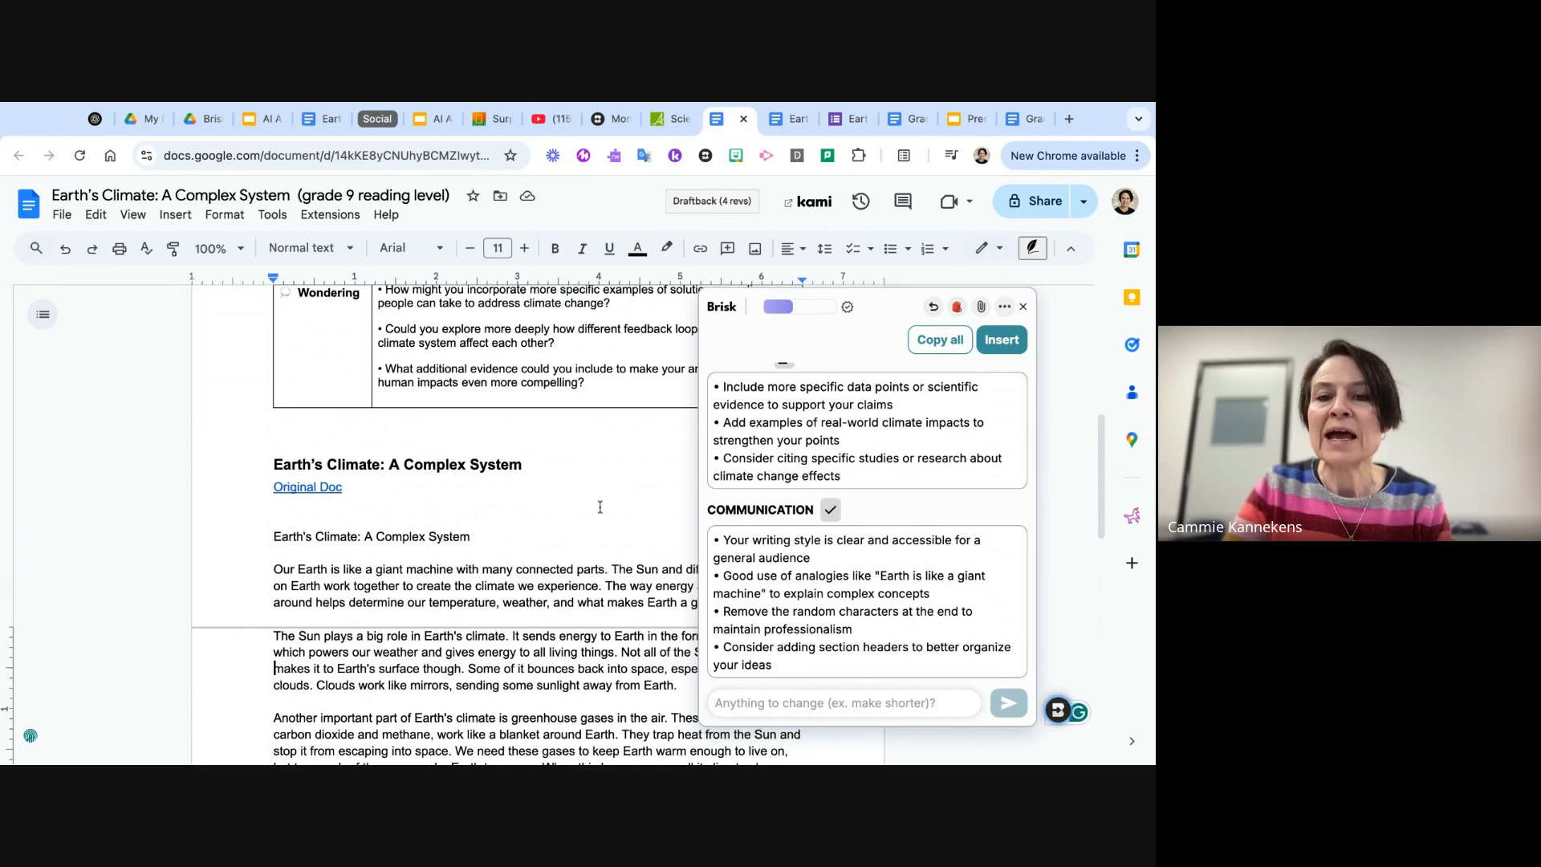
pyautogui.scroll(-15, 574, 506)
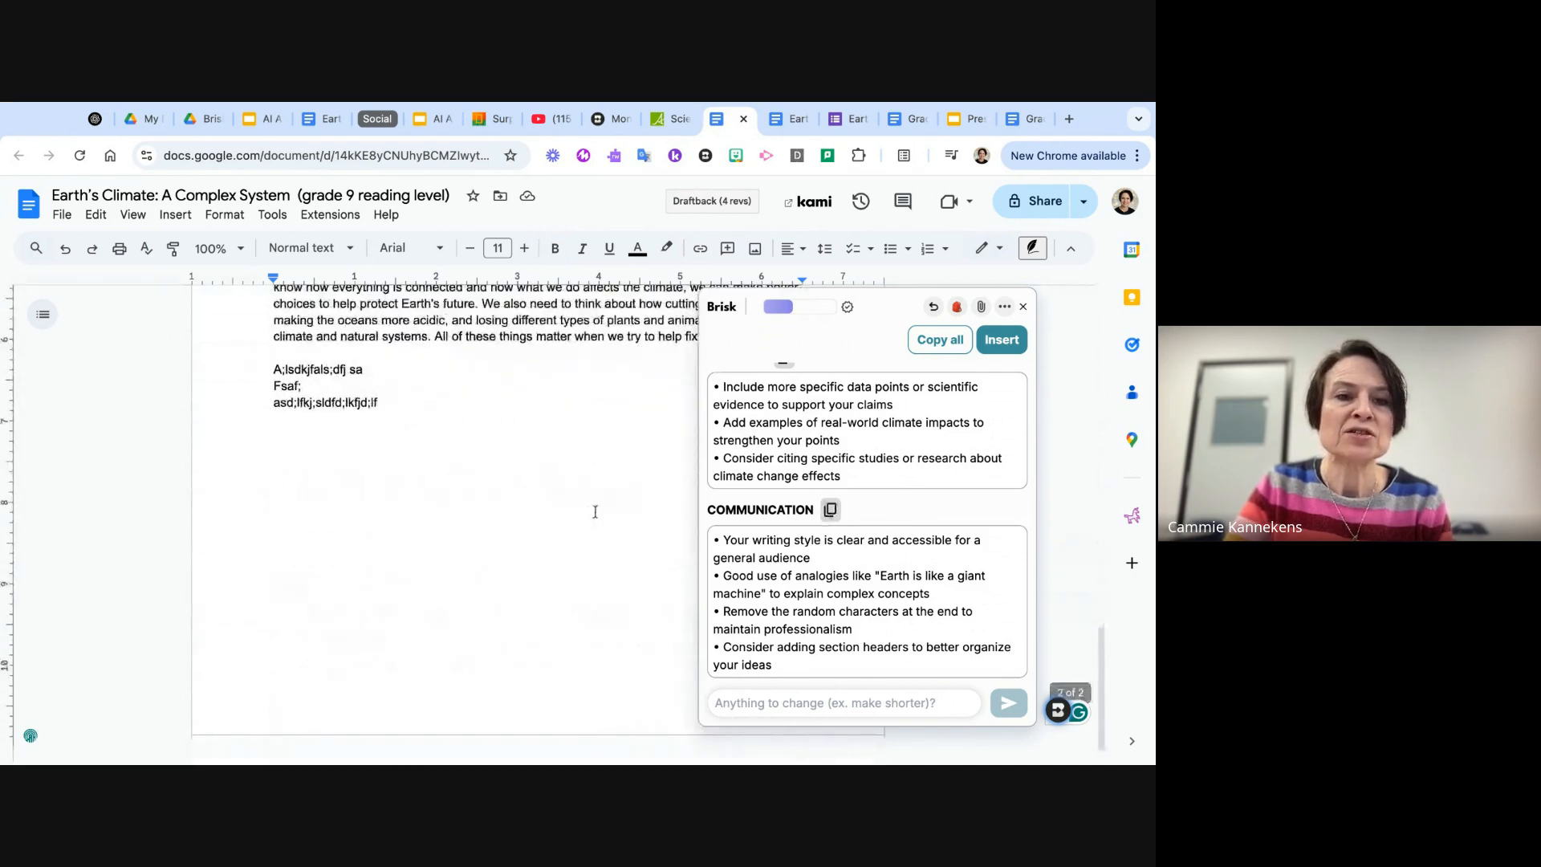
pyautogui.scroll(15, 594, 516)
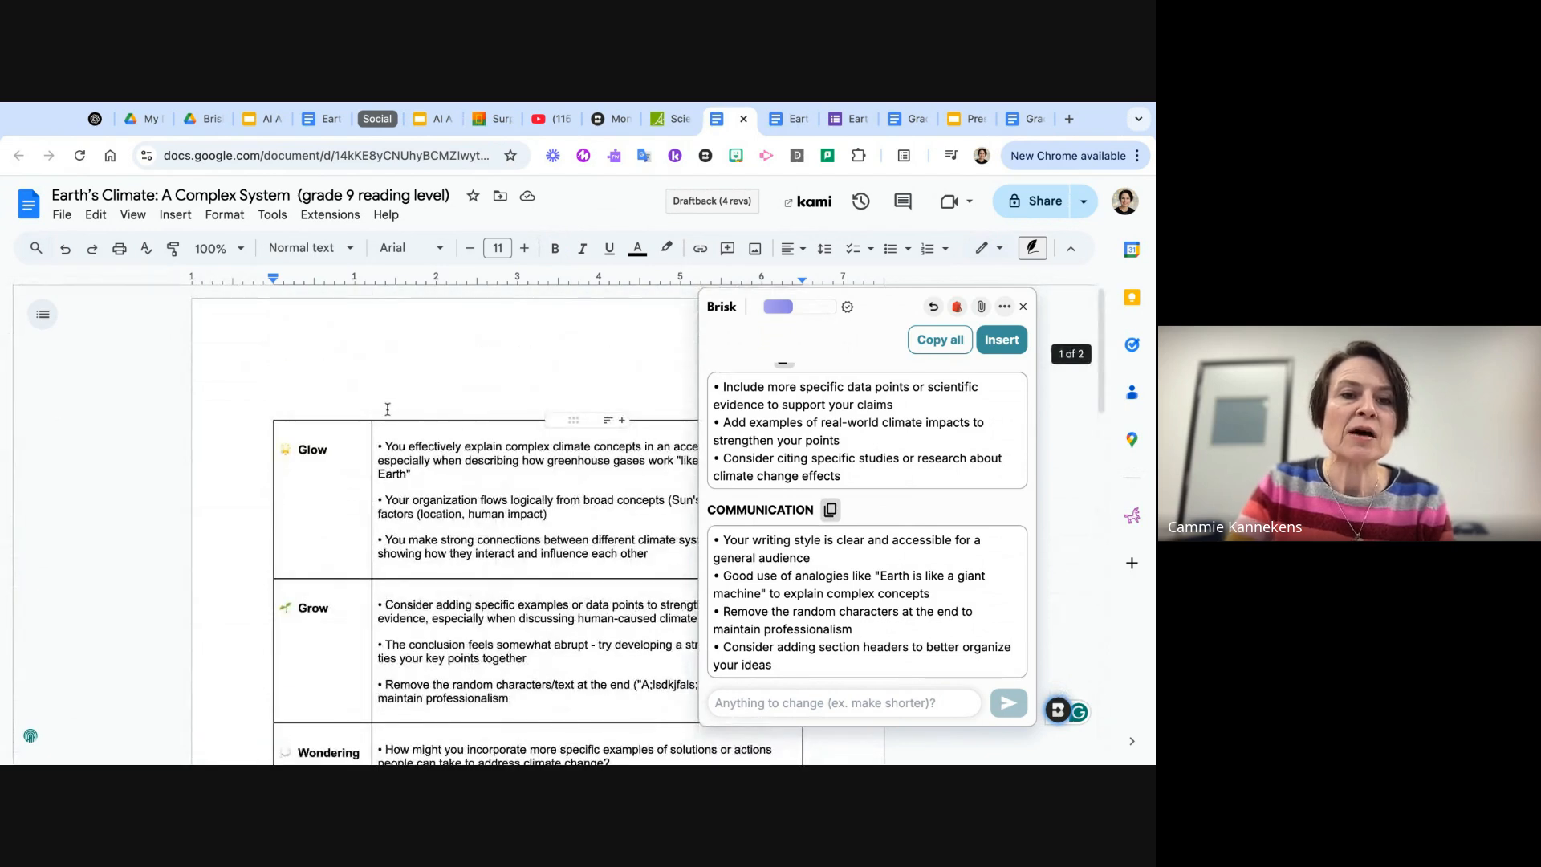
pyautogui.click(314, 389)
pyautogui.hotkey('ctrl', 'v')
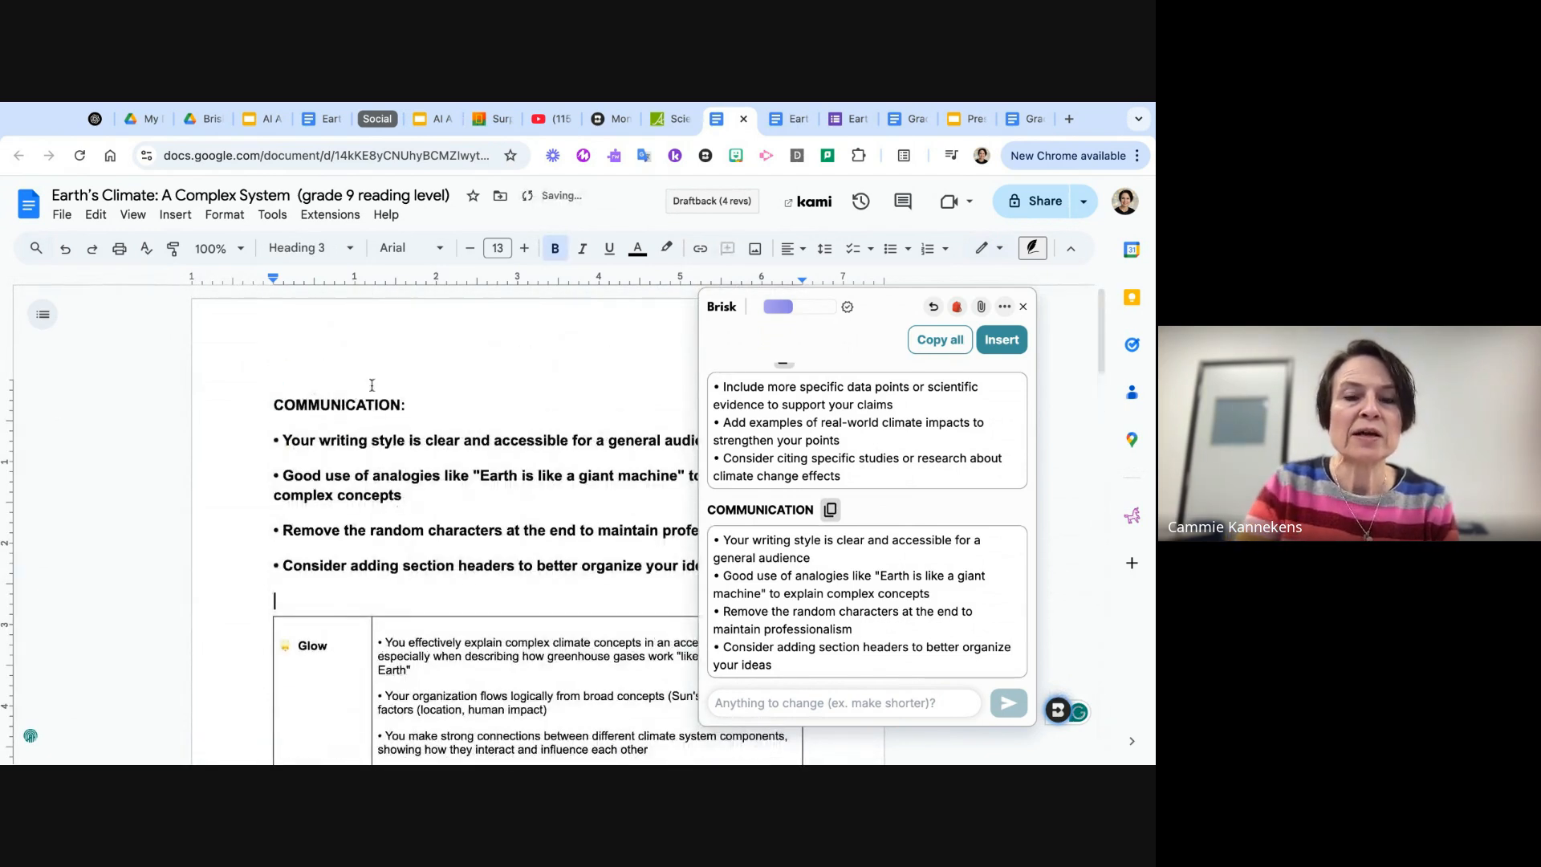
# - Insert the complete rubric feedback as a table at the start of the document and review it
pyautogui.click(939, 343)
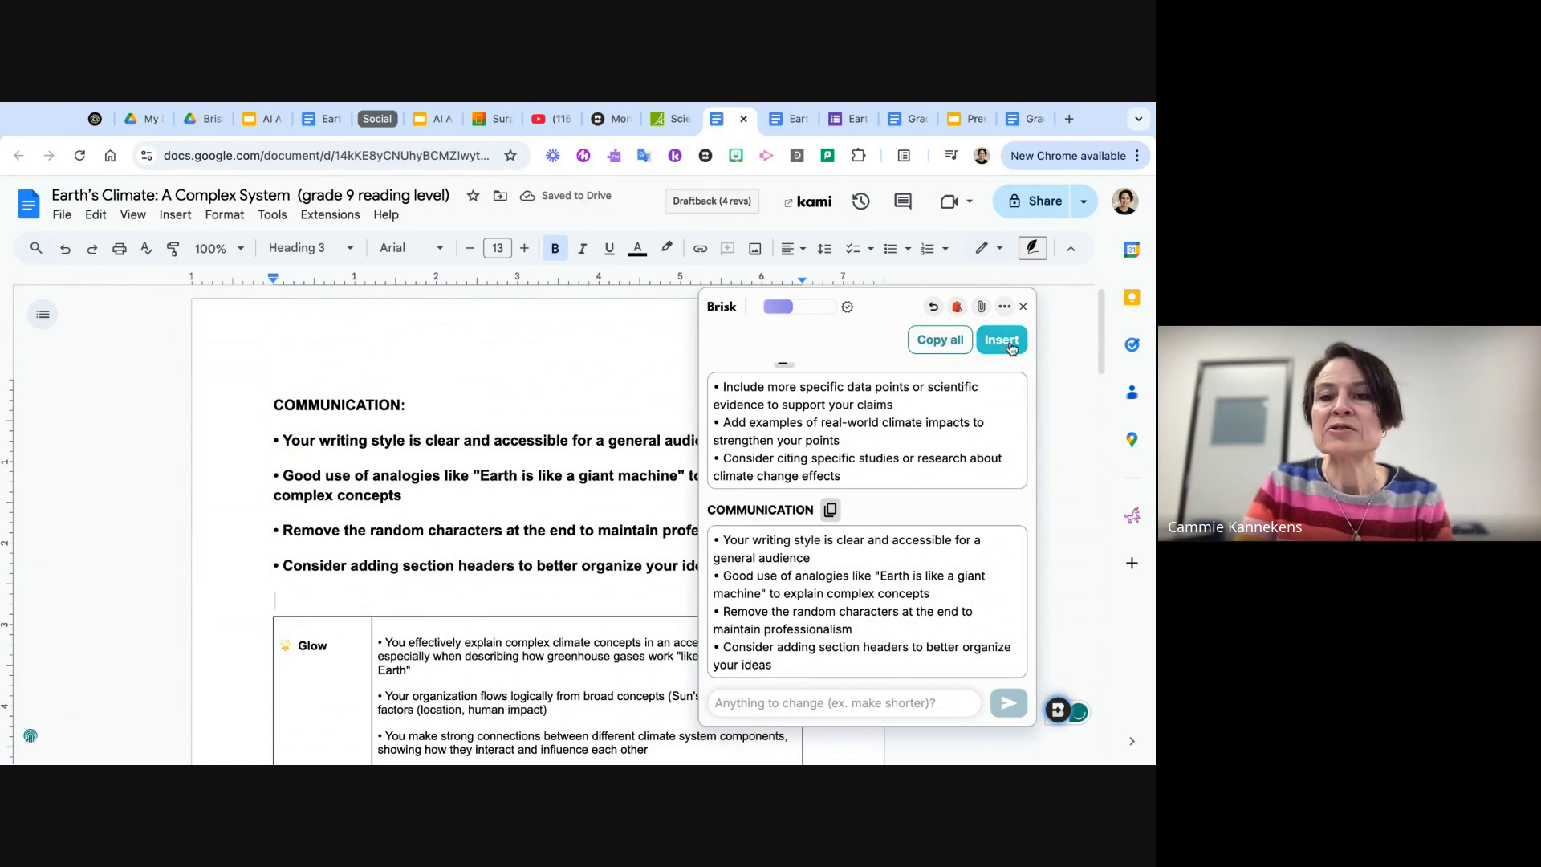
pyautogui.click(1002, 340)
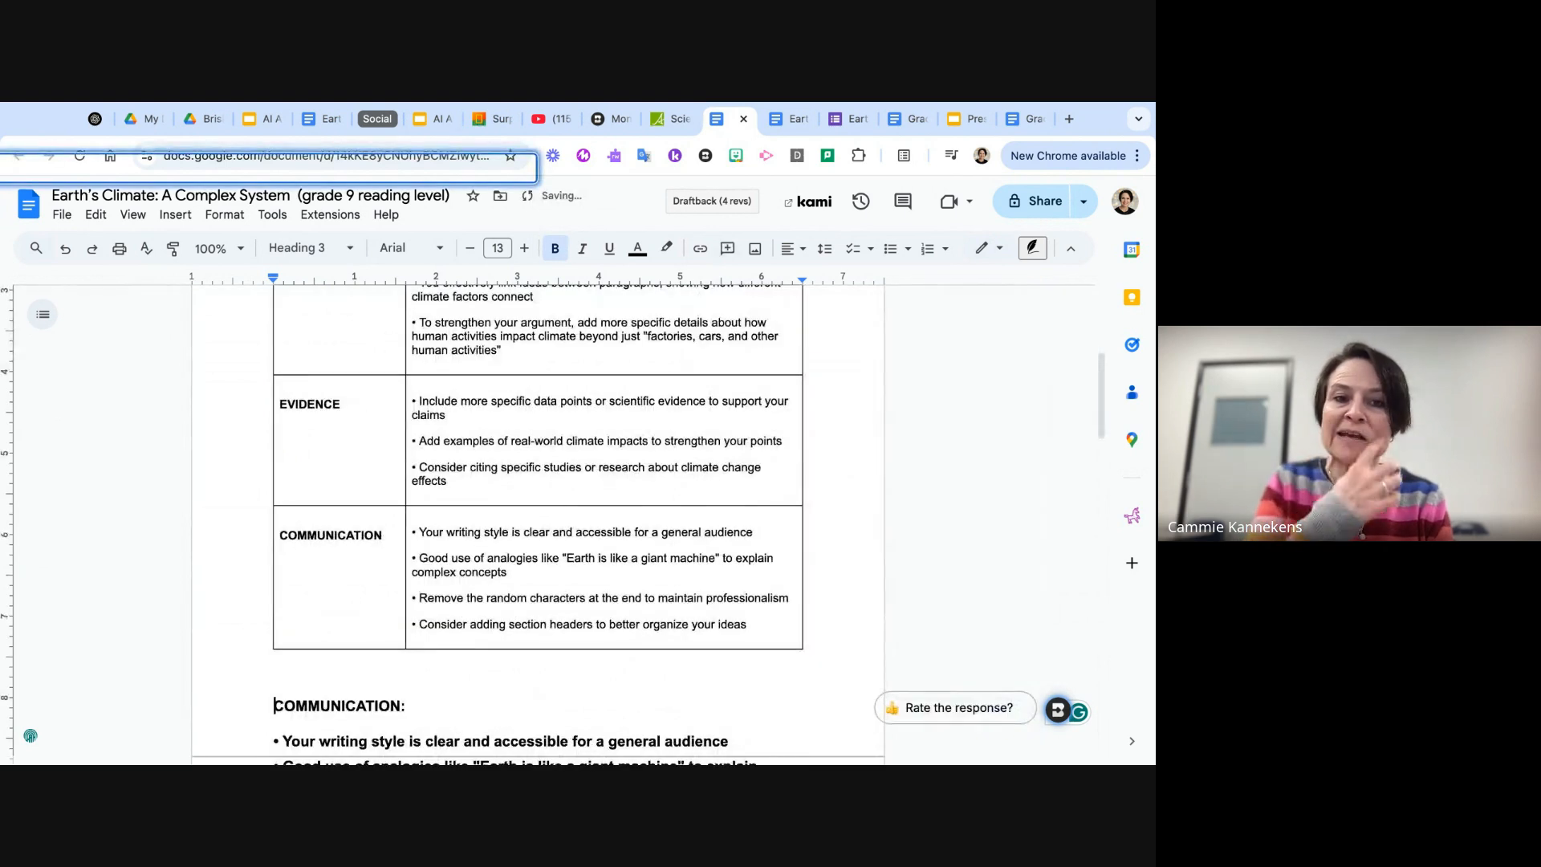
pyautogui.scroll(4, 590, 478)
pyautogui.scroll(-7, 591, 478)
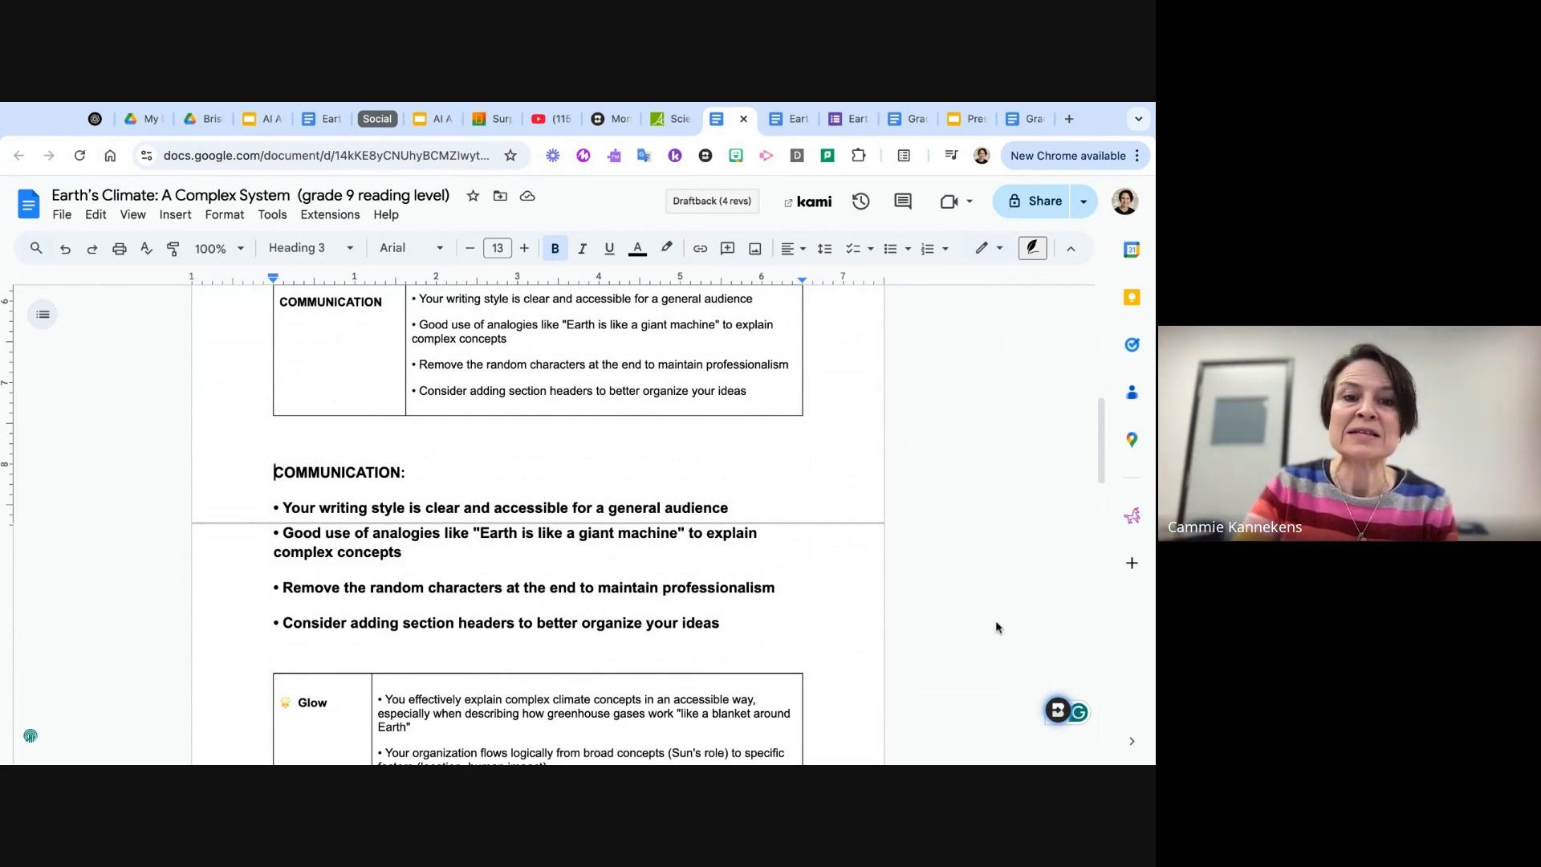
pyautogui.scroll(-5, 733, 637)
pyautogui.scroll(12, 736, 634)
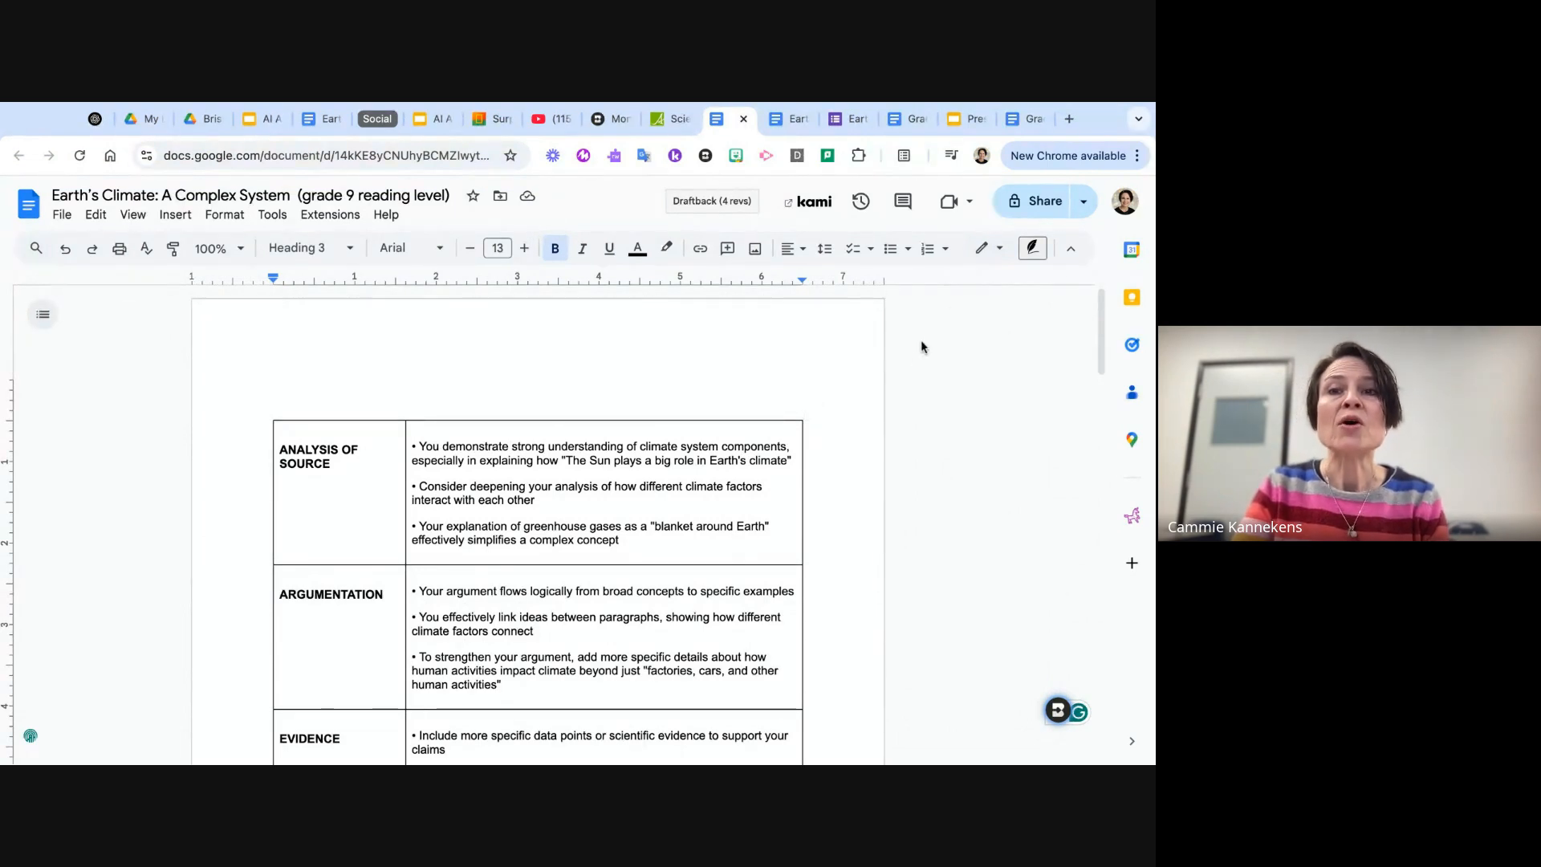
# - Compare the Brisk options offered on the Earth's Climate Quiz form with those on the National Geographic Kids shark article
pyautogui.click(849, 121)
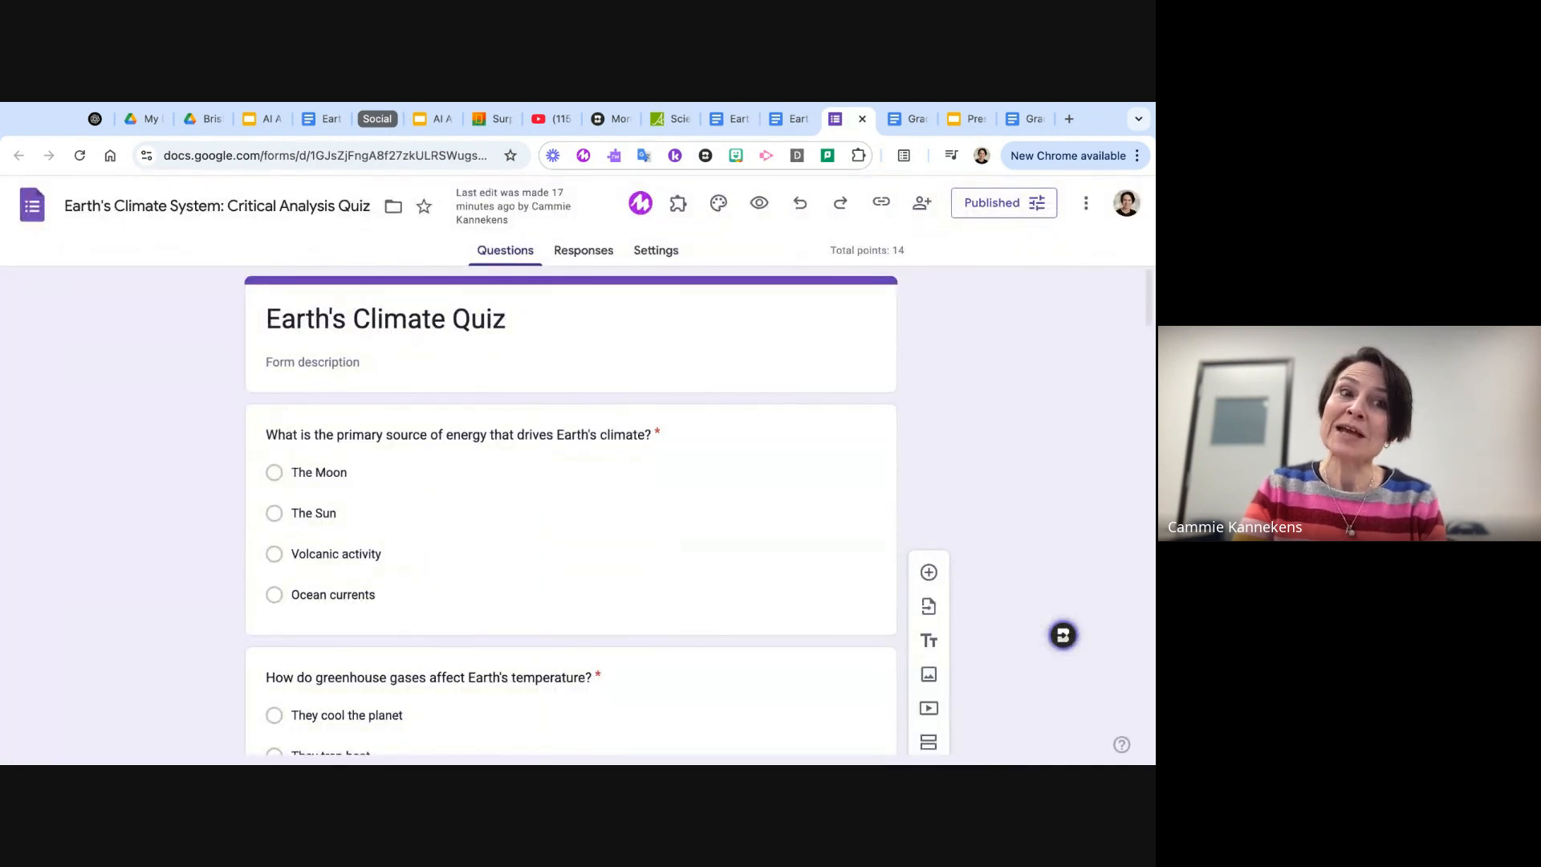
pyautogui.click(1062, 637)
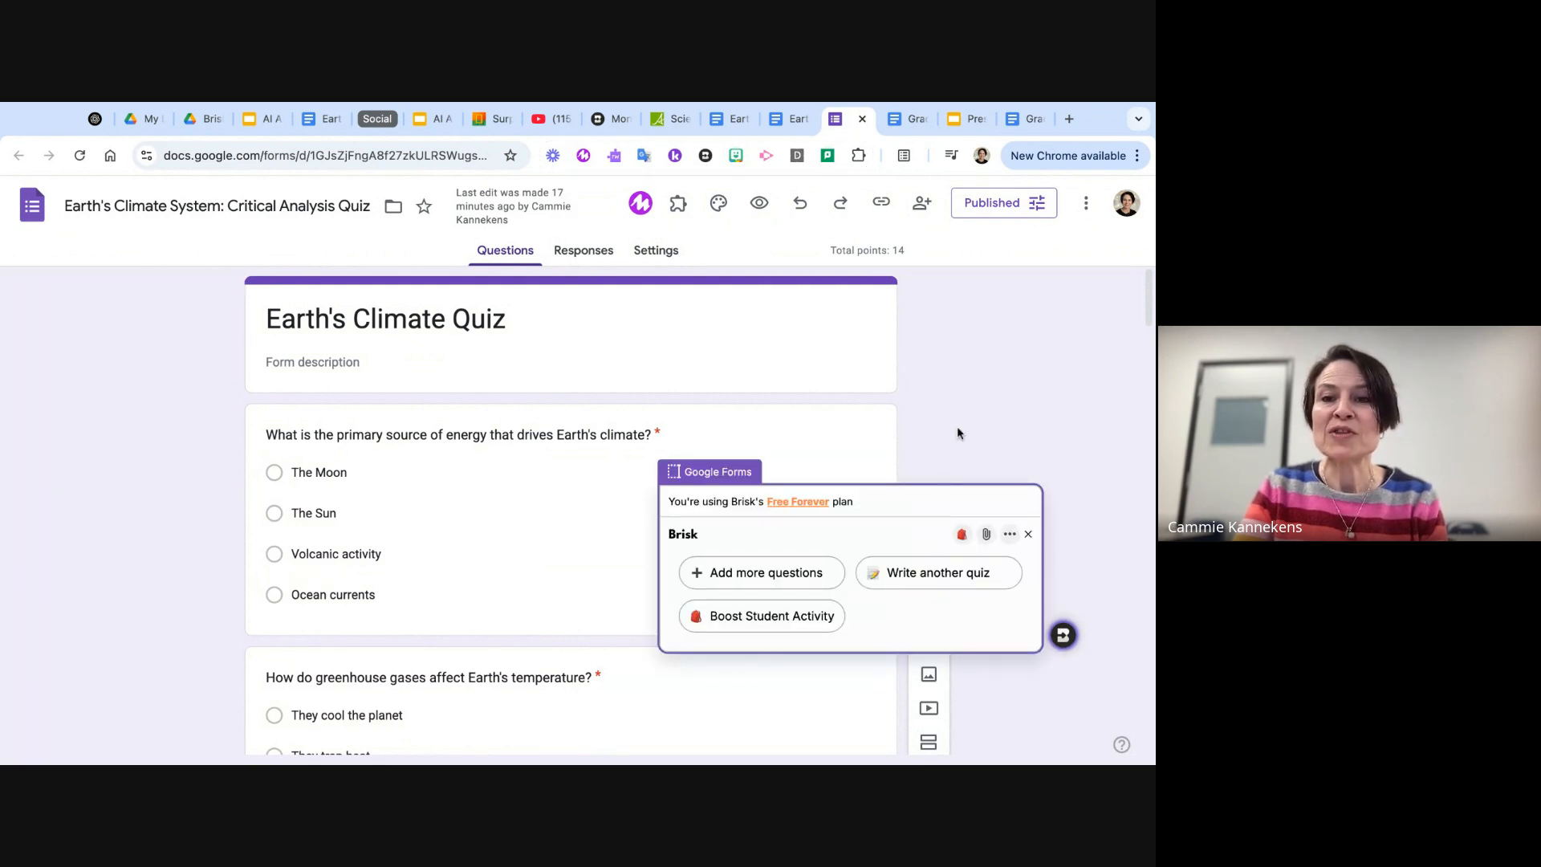
pyautogui.click(970, 120)
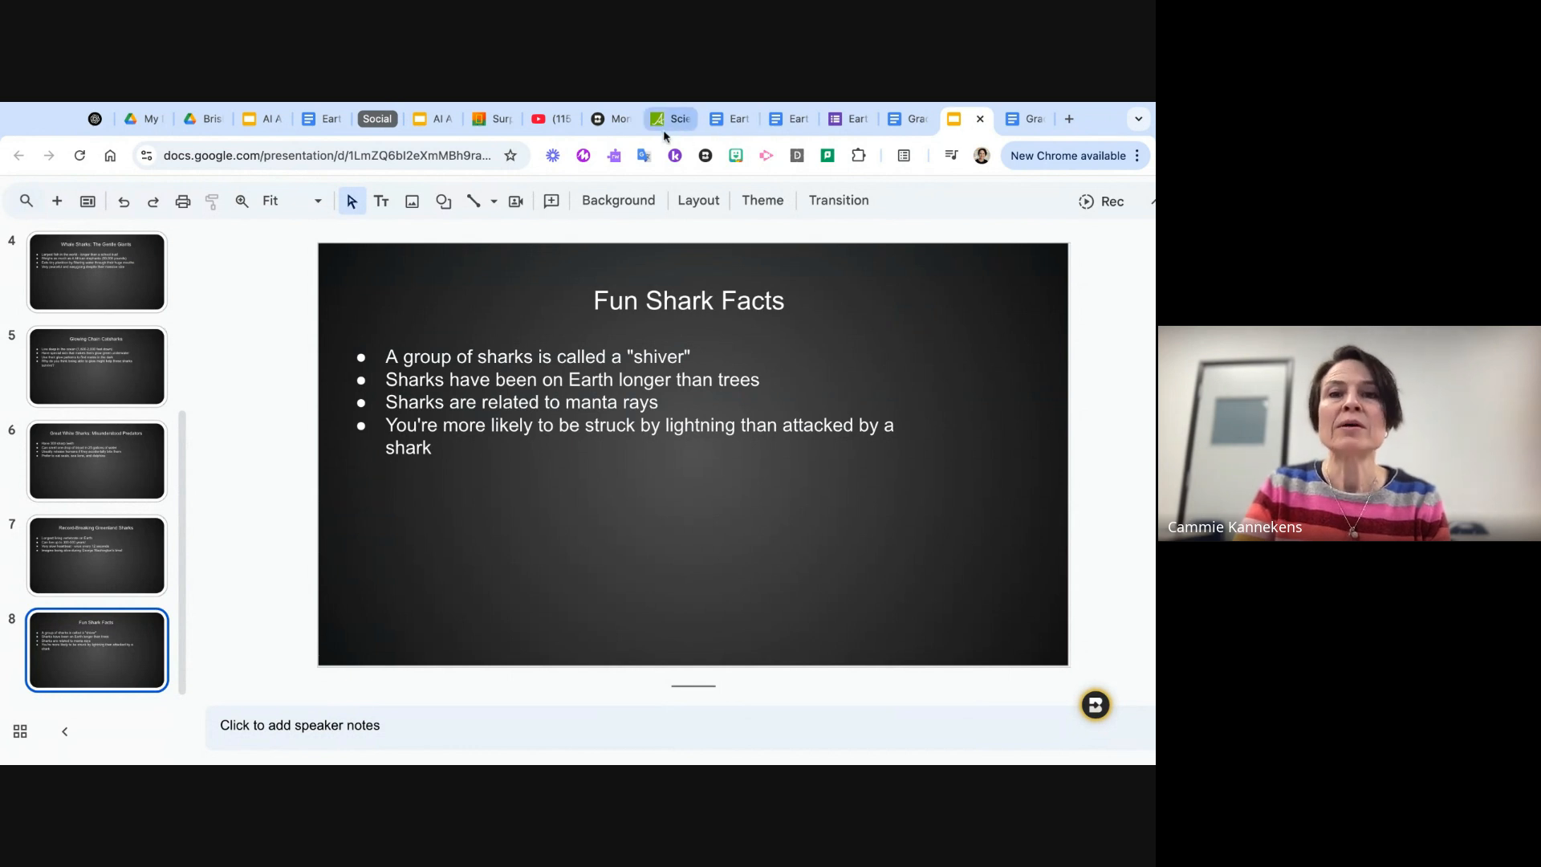
pyautogui.click(491, 124)
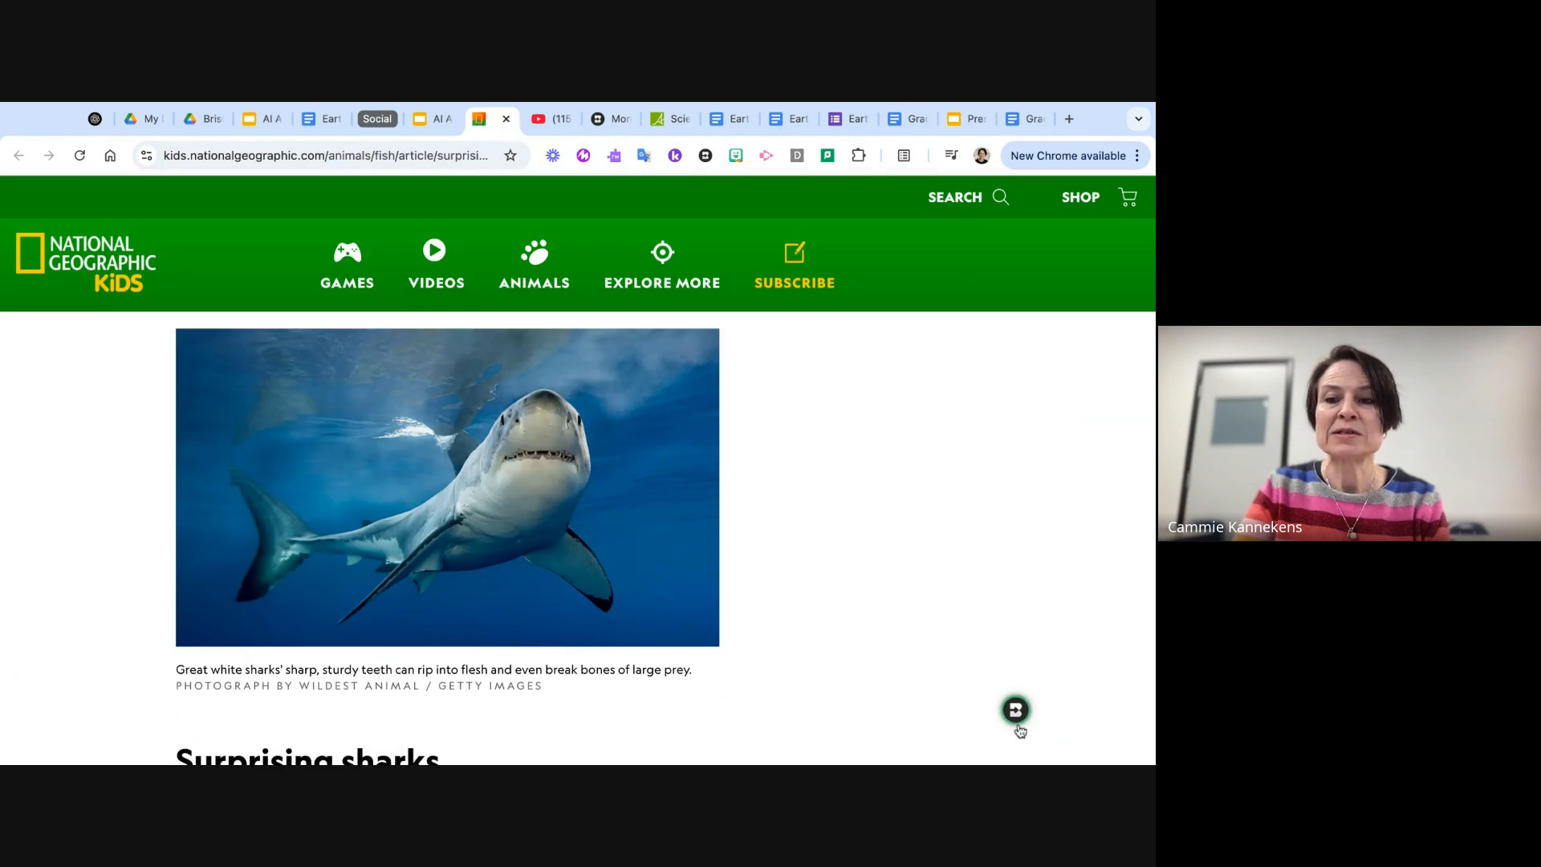
pyautogui.moveTo(1018, 716); pyautogui.dragTo(825, 472)
pyautogui.click(823, 467)
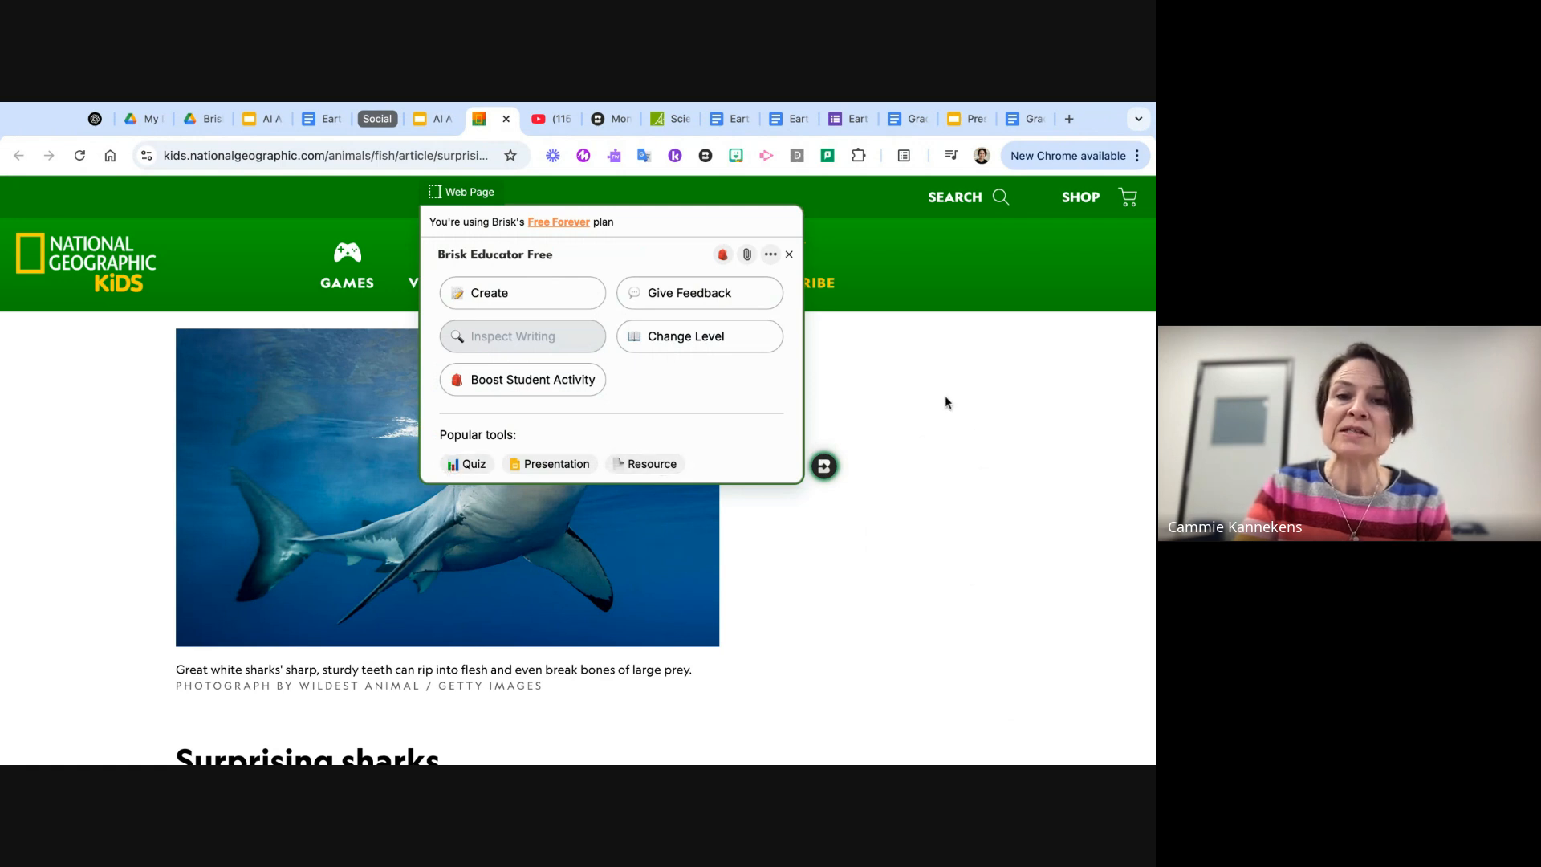
# - Revisit the Plagiarism & Copyright video and look over the Grade Level 9 guided notes from their beginning
pyautogui.click(553, 123)
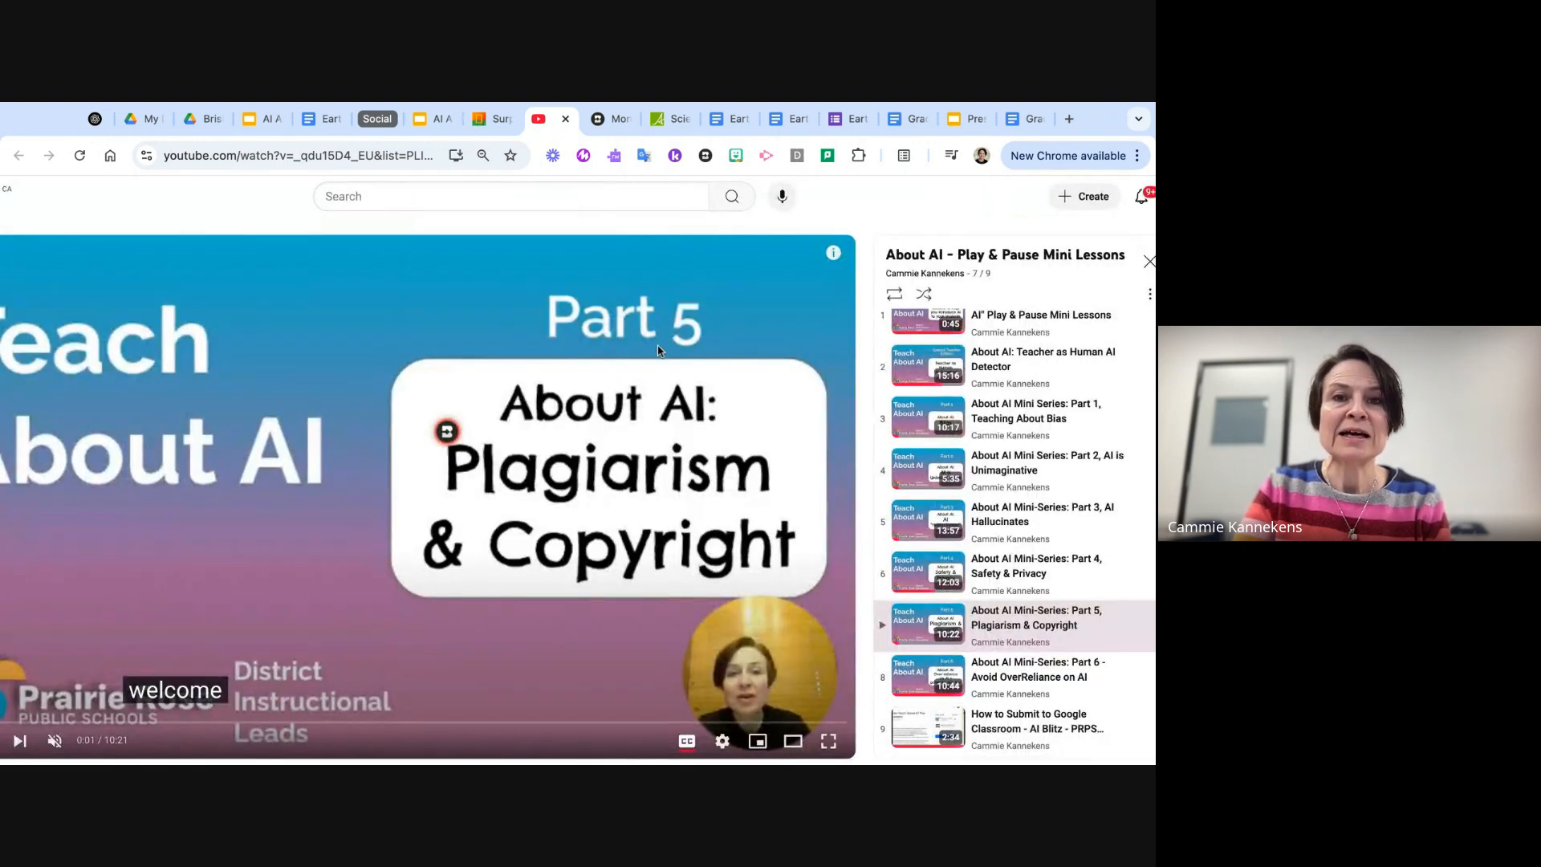
pyautogui.click(1032, 120)
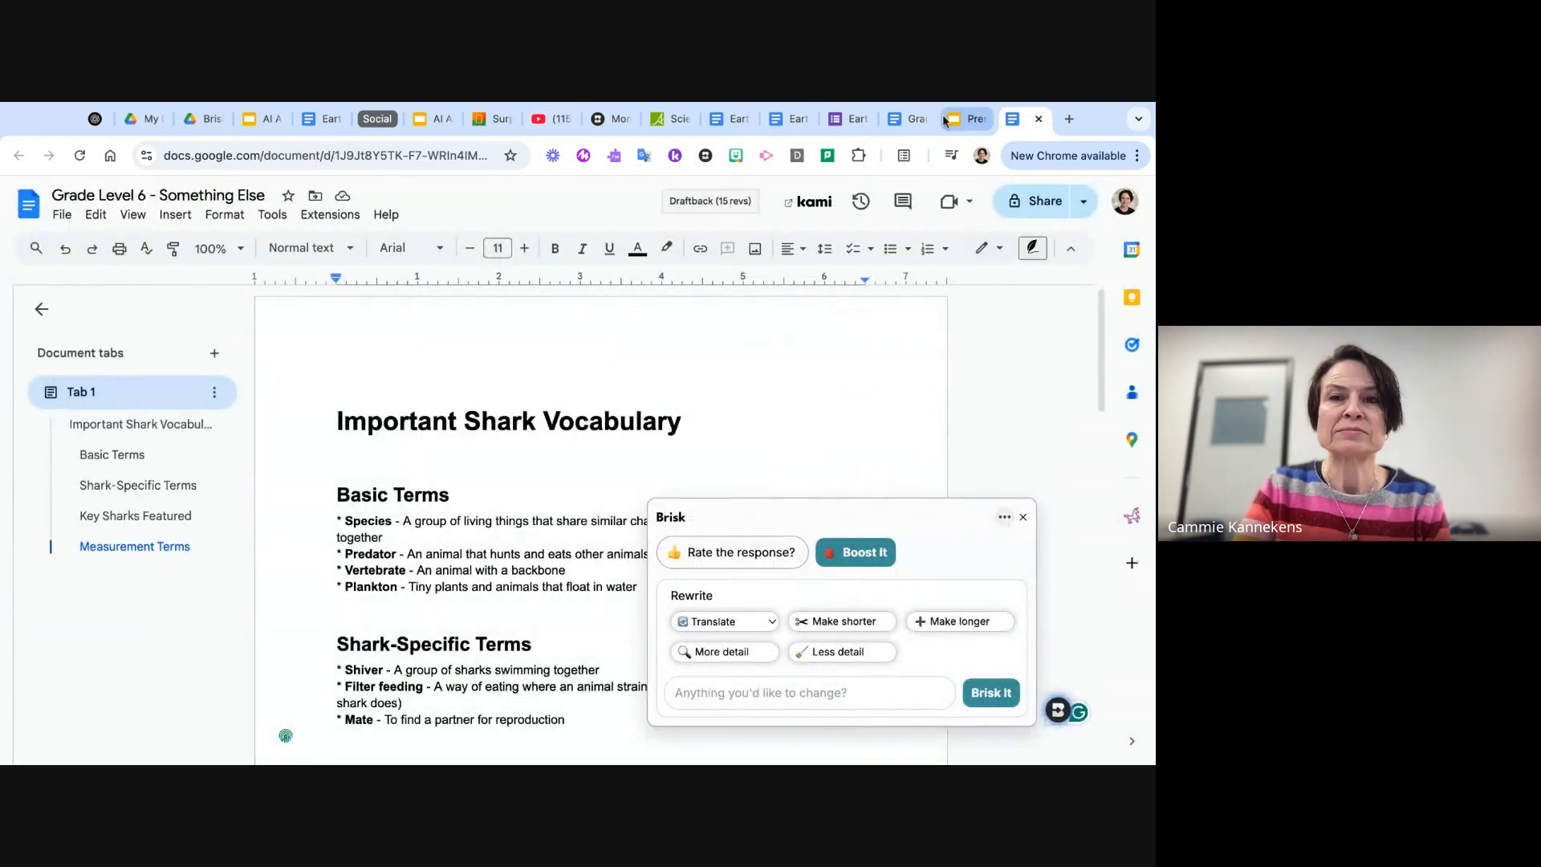
pyautogui.click(898, 119)
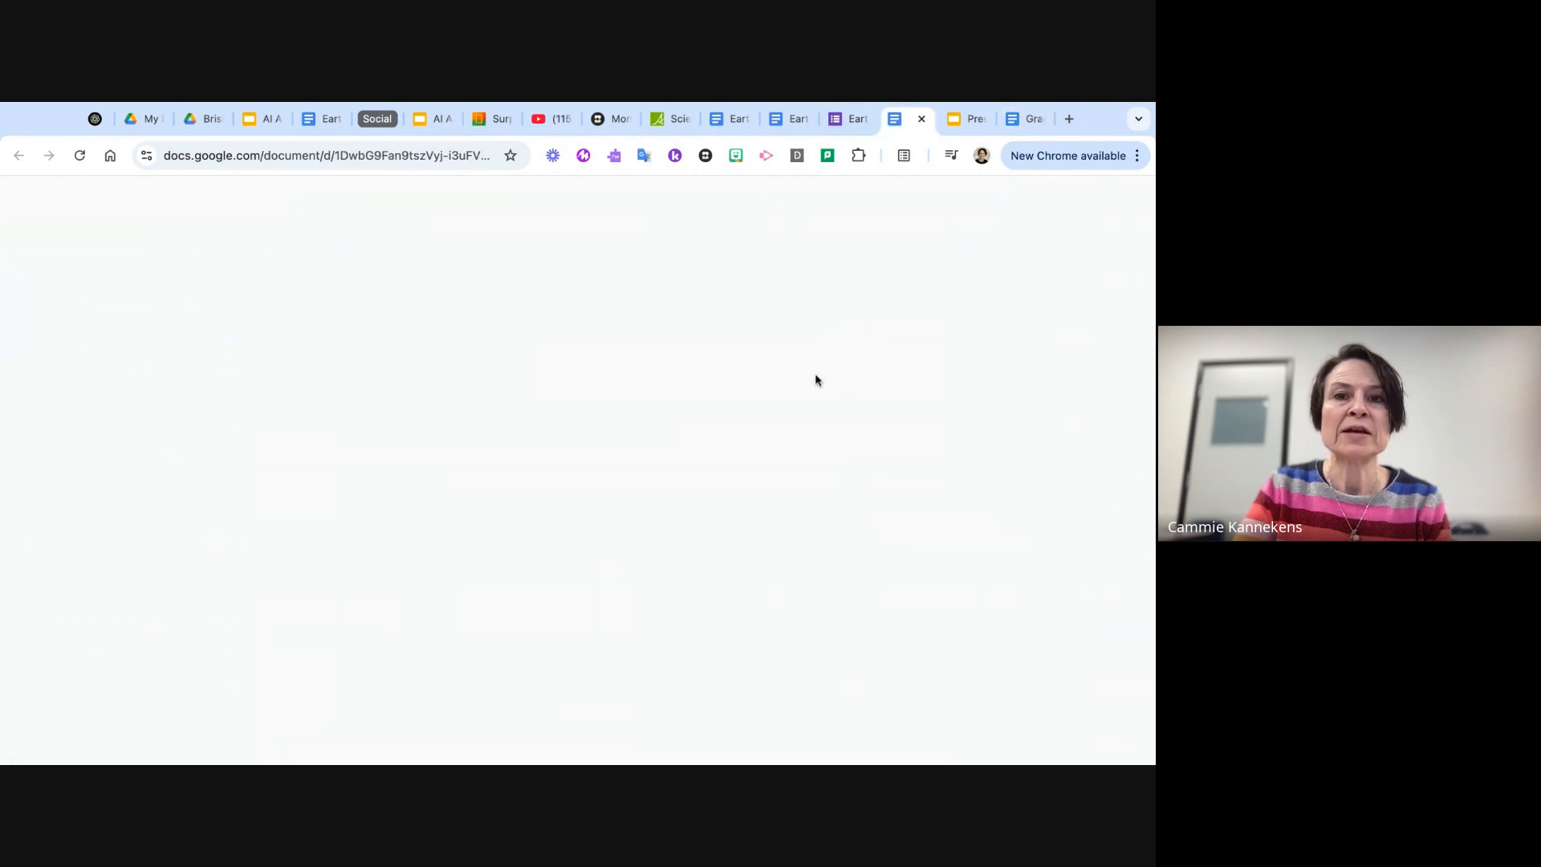
pyautogui.scroll(15, 662, 487)
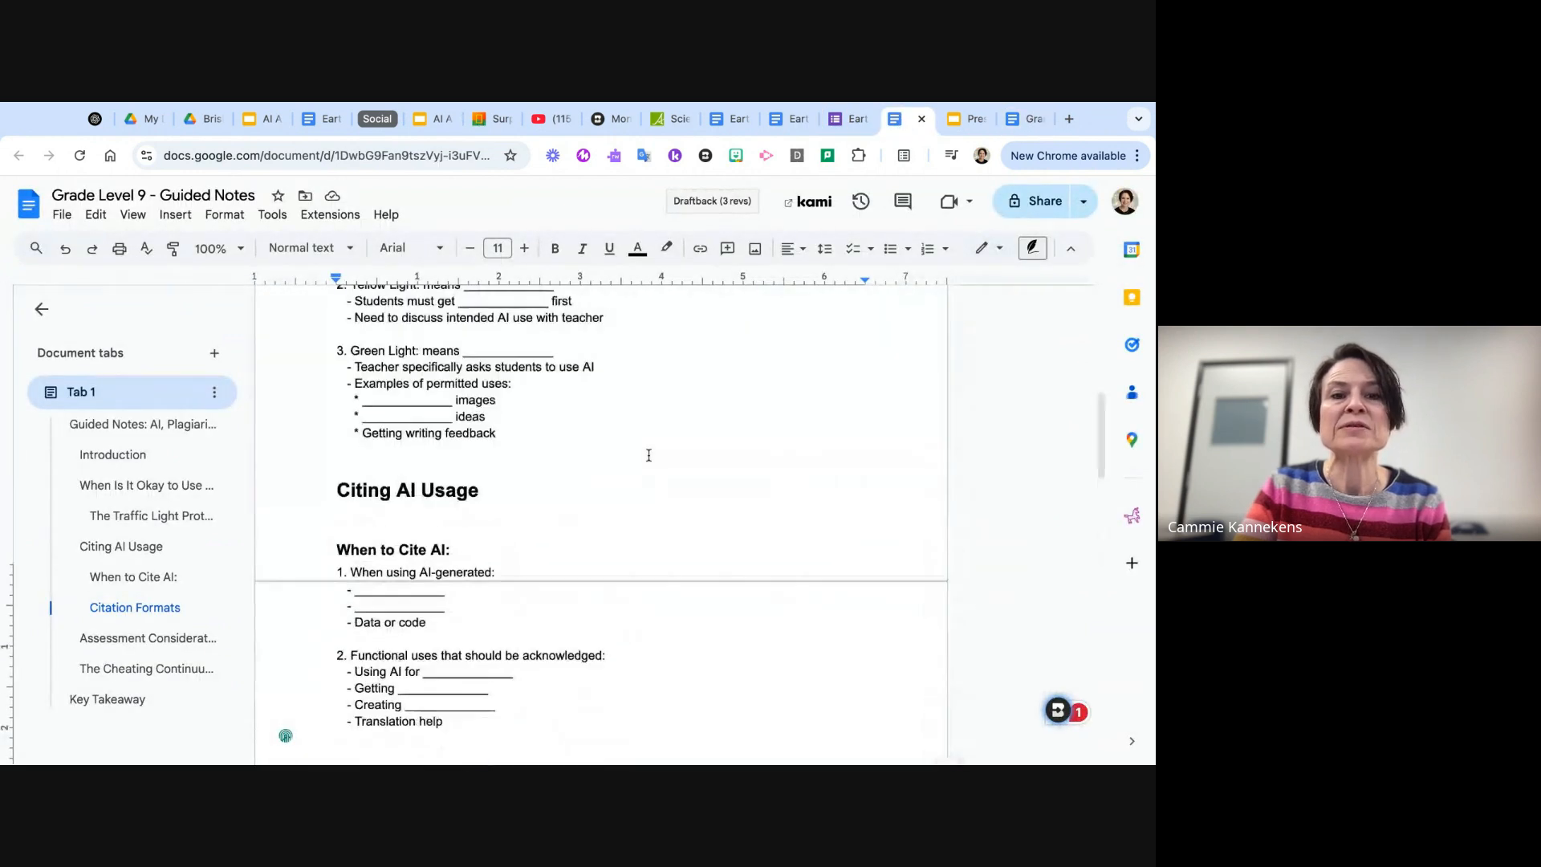
pyautogui.scroll(1, 648, 455)
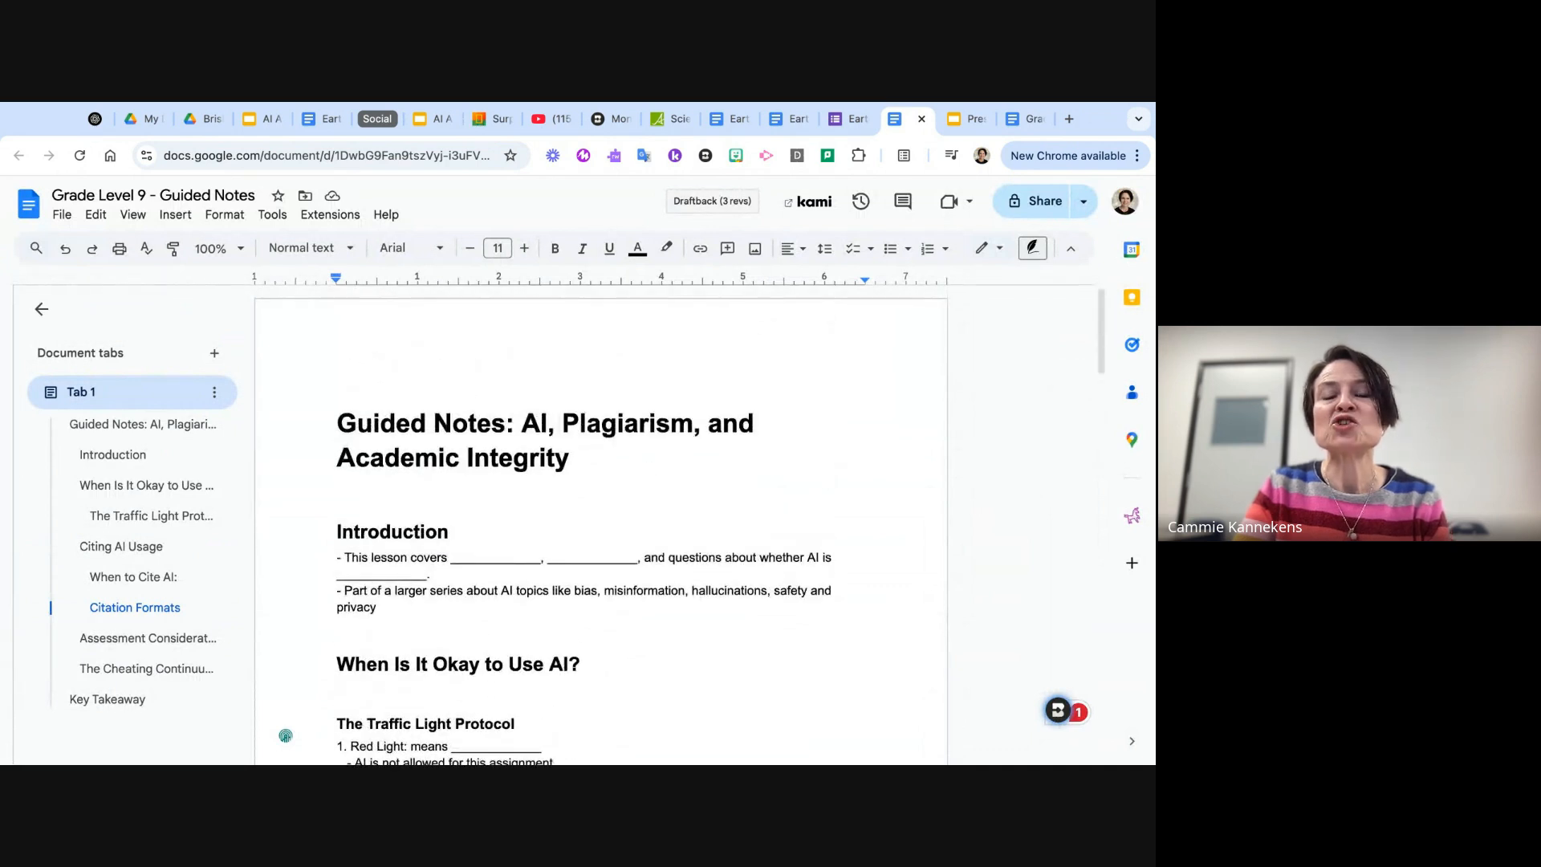
pyautogui.scroll(-2, 578, 521)
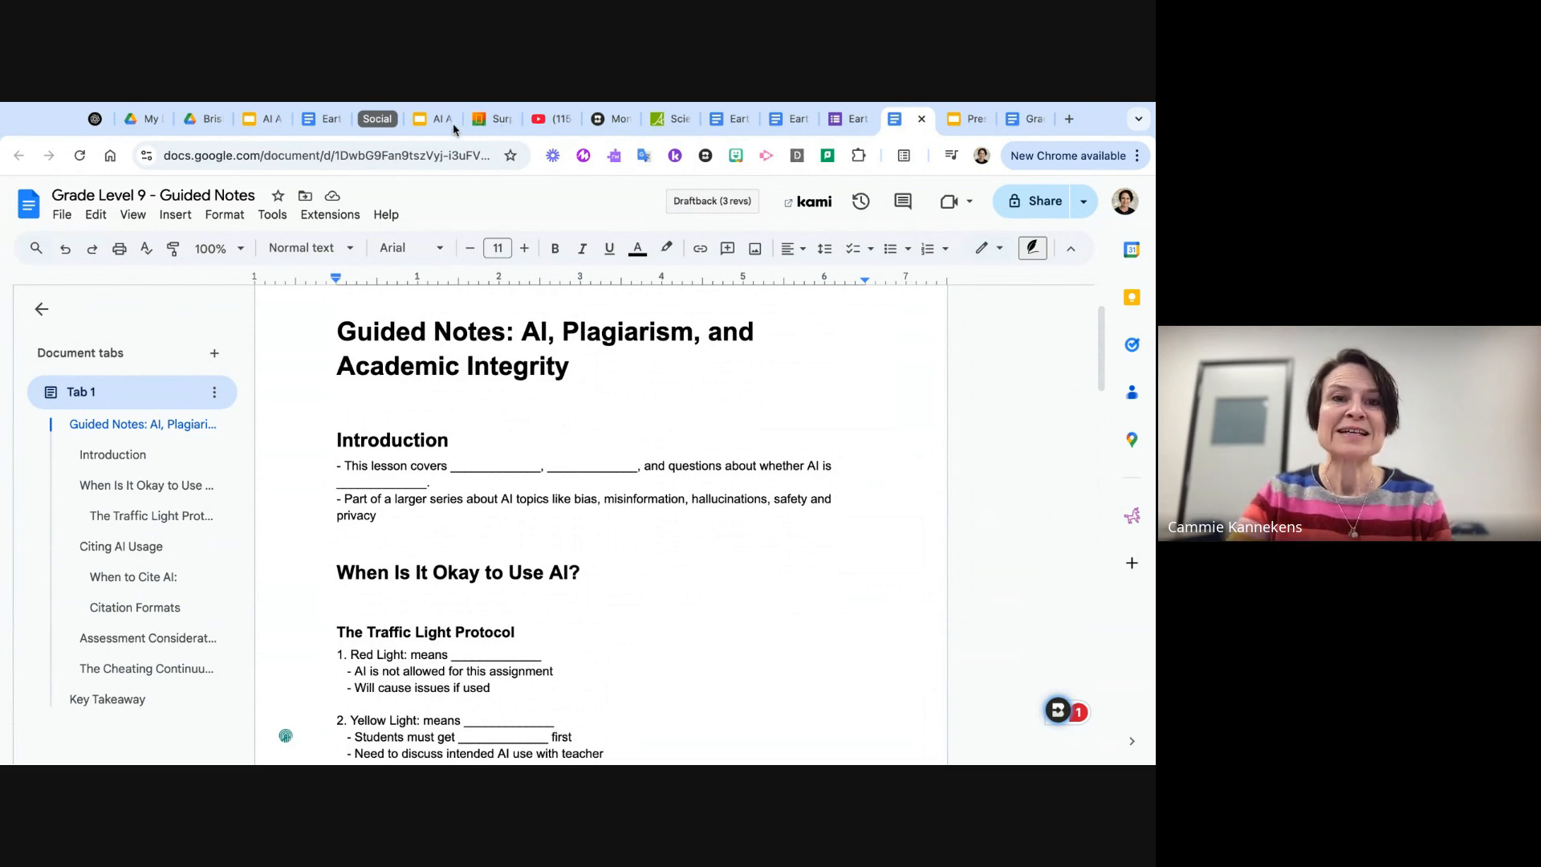
# - Return to the Brisk training slideshow and advance to the Translation or Changing Reading Level slide
pyautogui.click(264, 119)
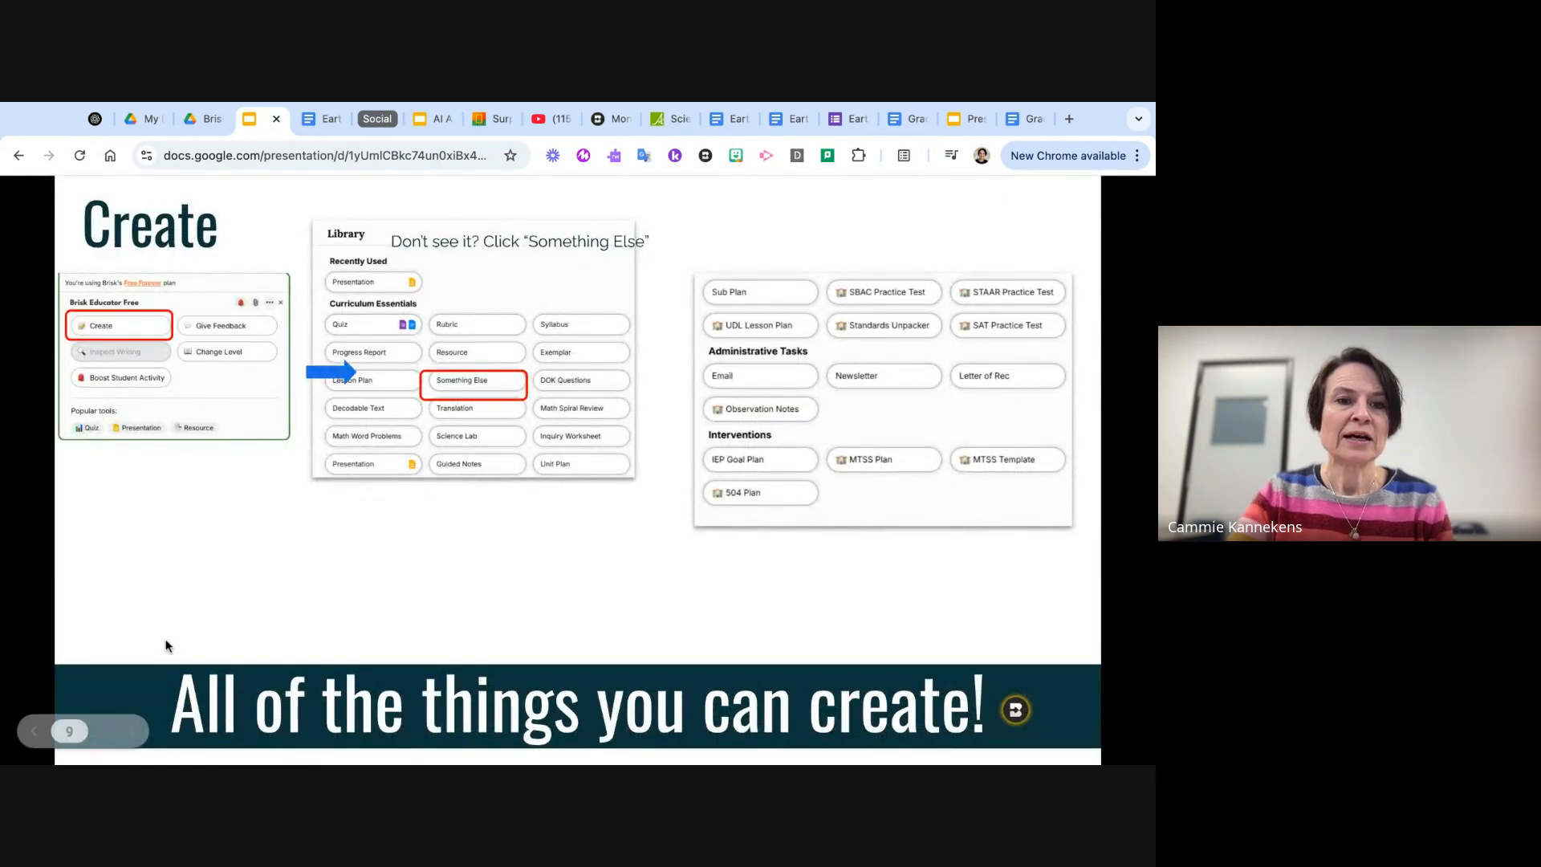
pyautogui.press('Right')
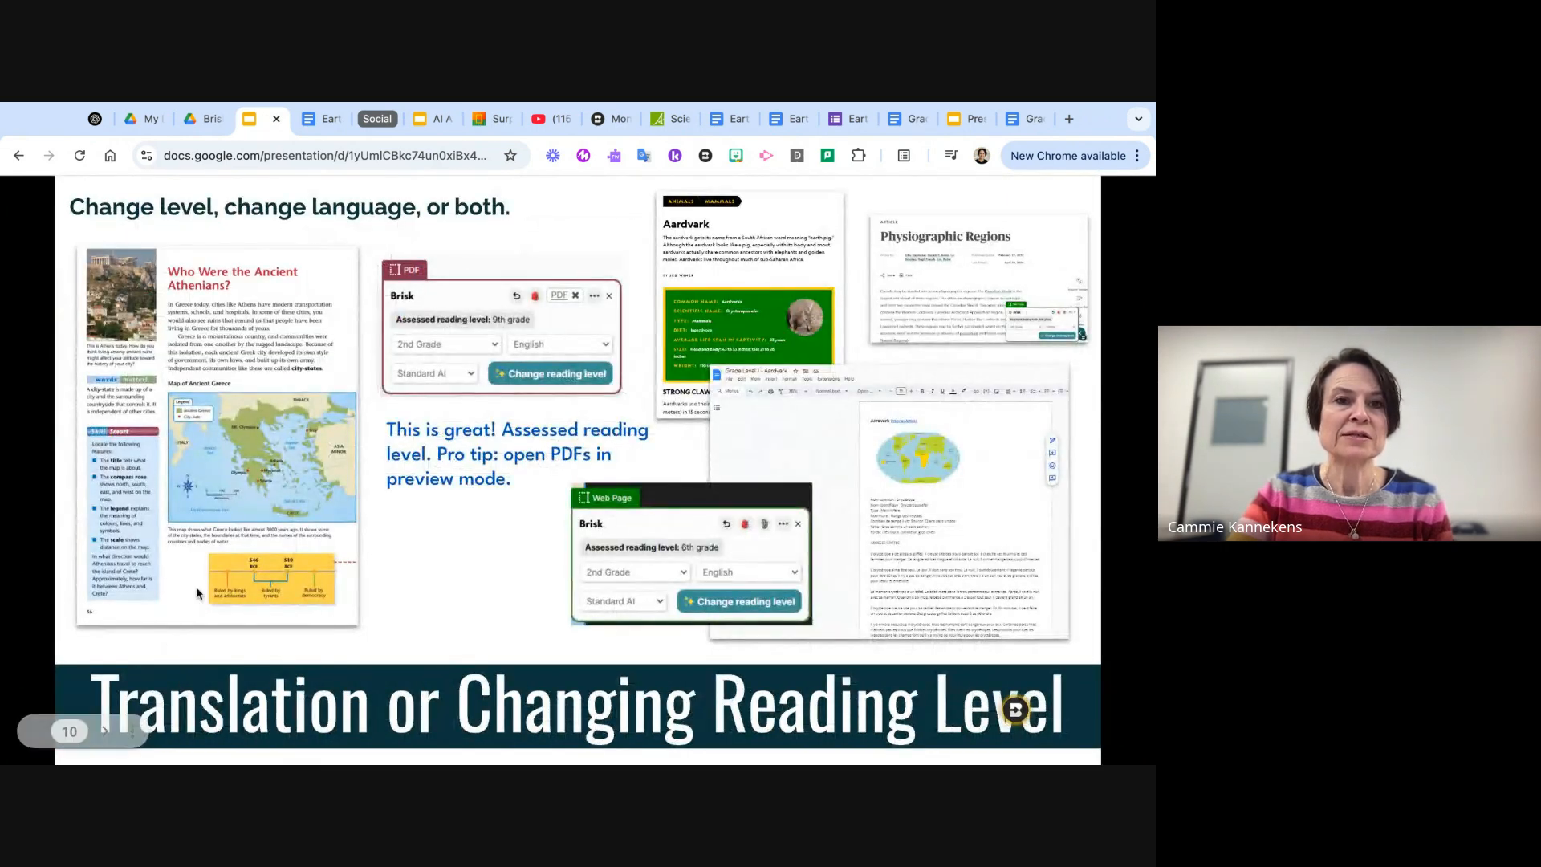